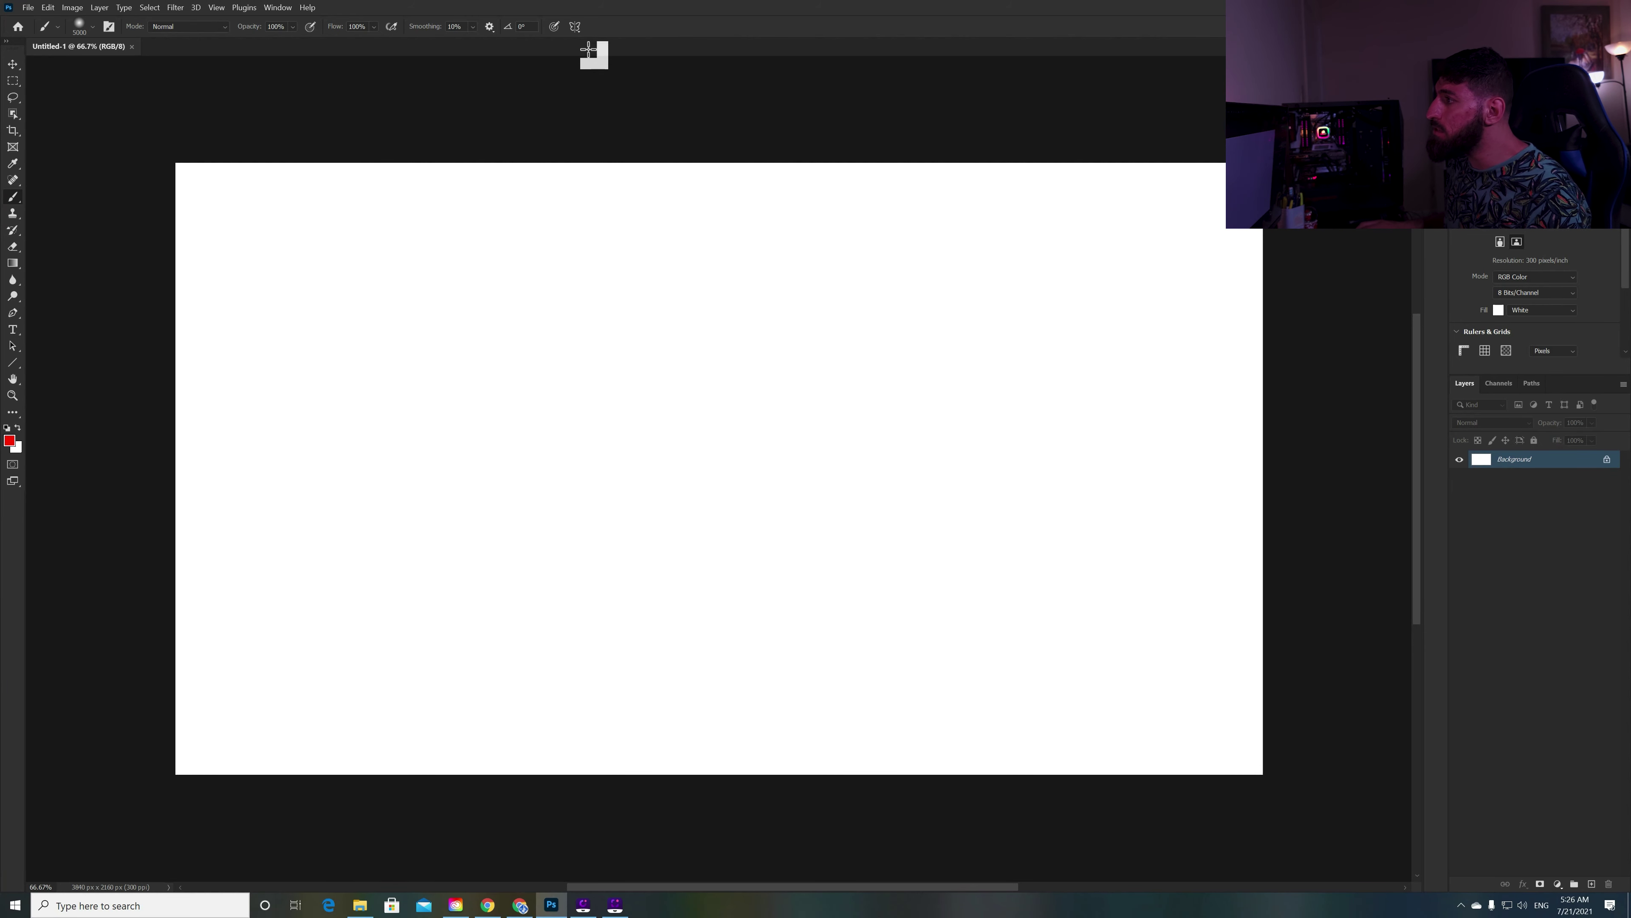
# Open the butterfly Symmetry menu in the Brush tool's options bar.
pyautogui.click(576, 27)
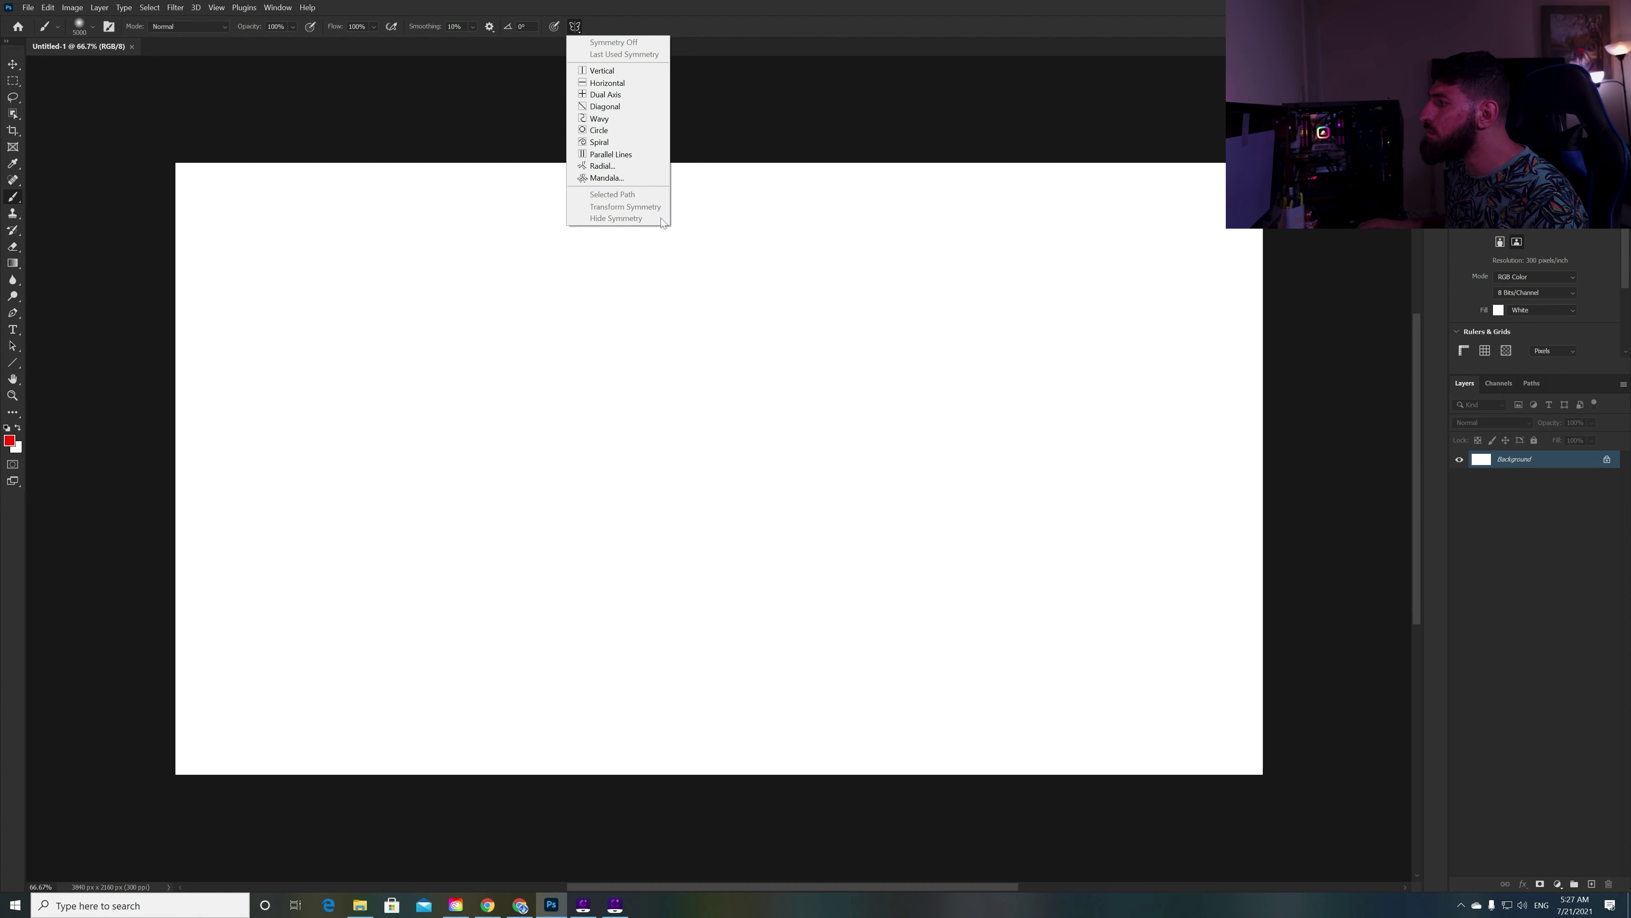
# Turn on Vertical symmetry, commit the axis, and add Layer 1.
pyautogui.click(633, 76)
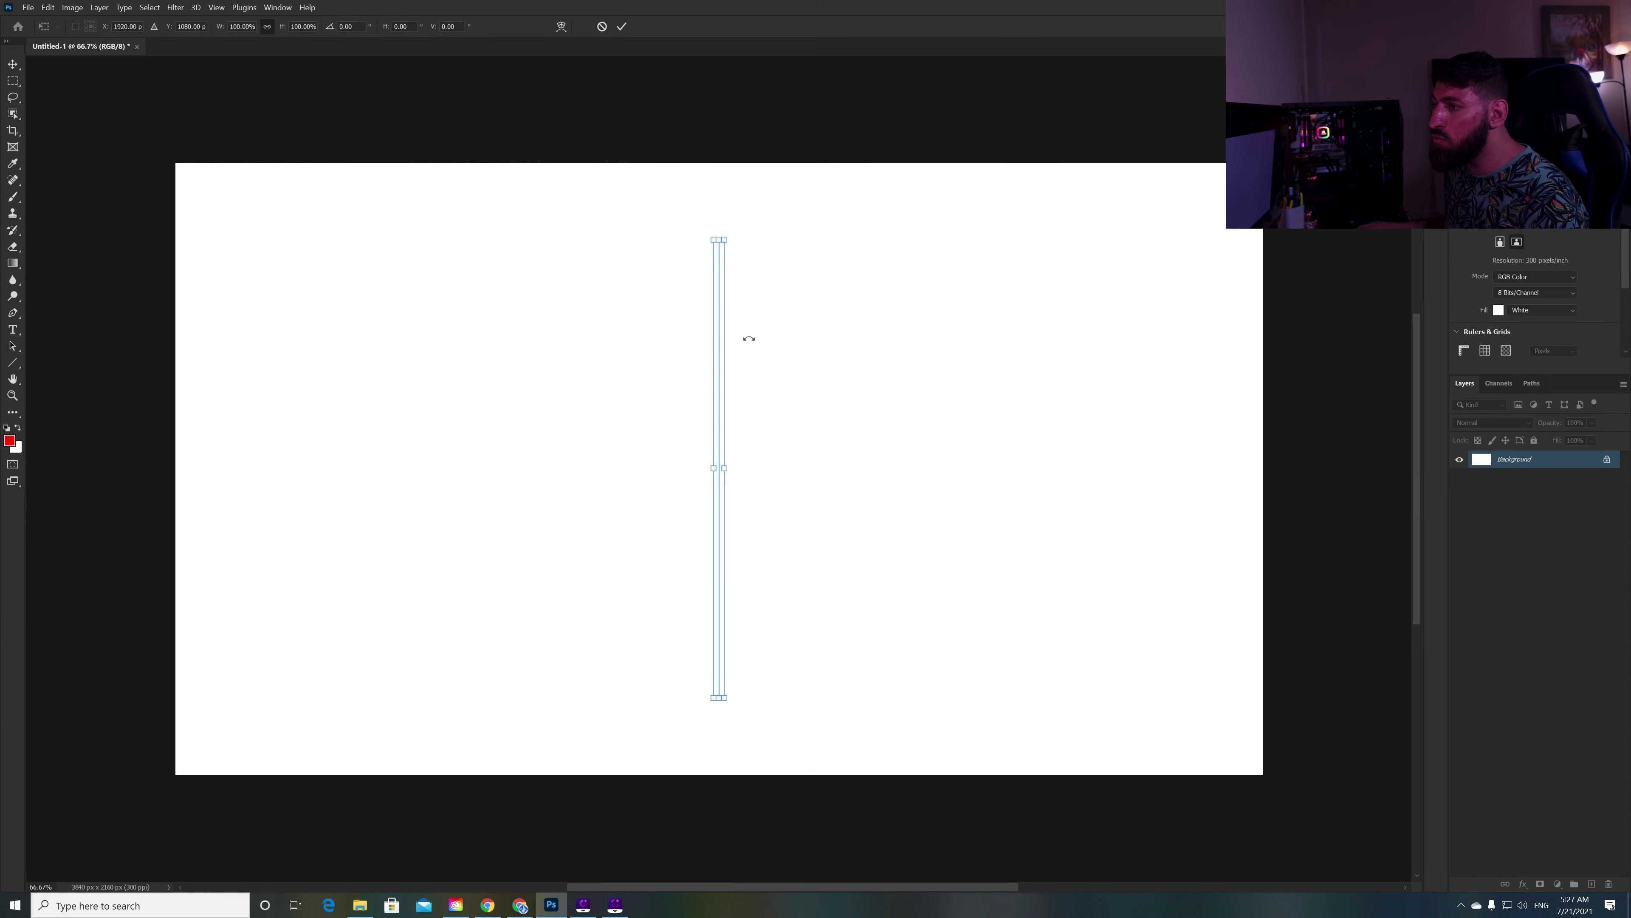
pyautogui.click(12, 198)
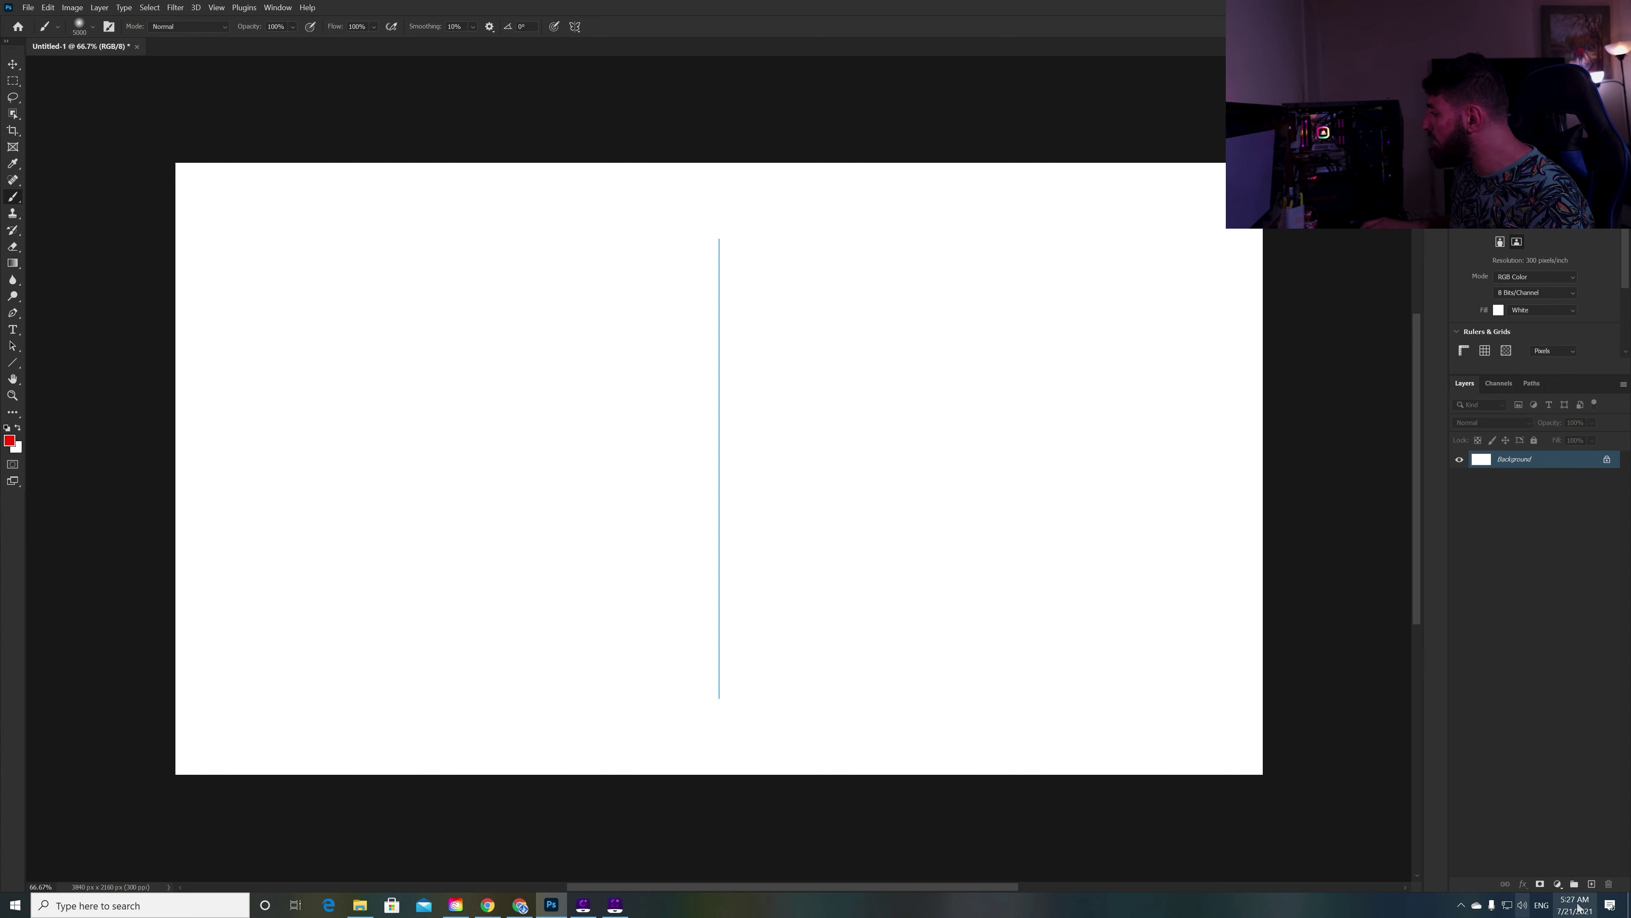
pyautogui.click(1591, 886)
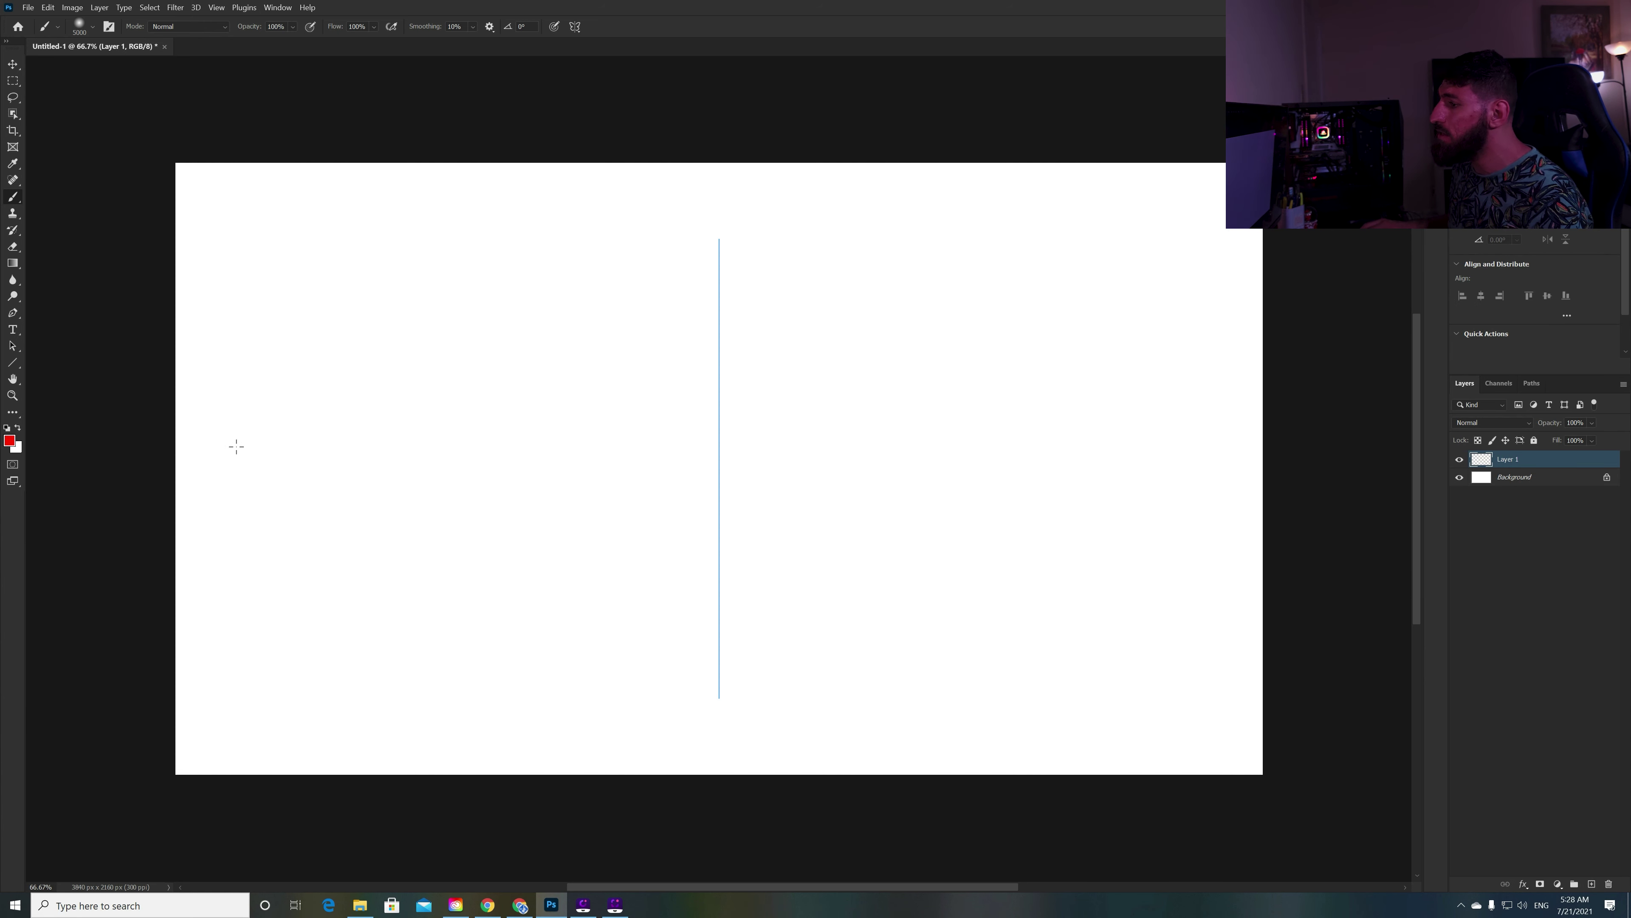
# Undo a test dab, shrink the brush, and paint mirrored red strokes and a letter A.
pyautogui.click(372, 374)
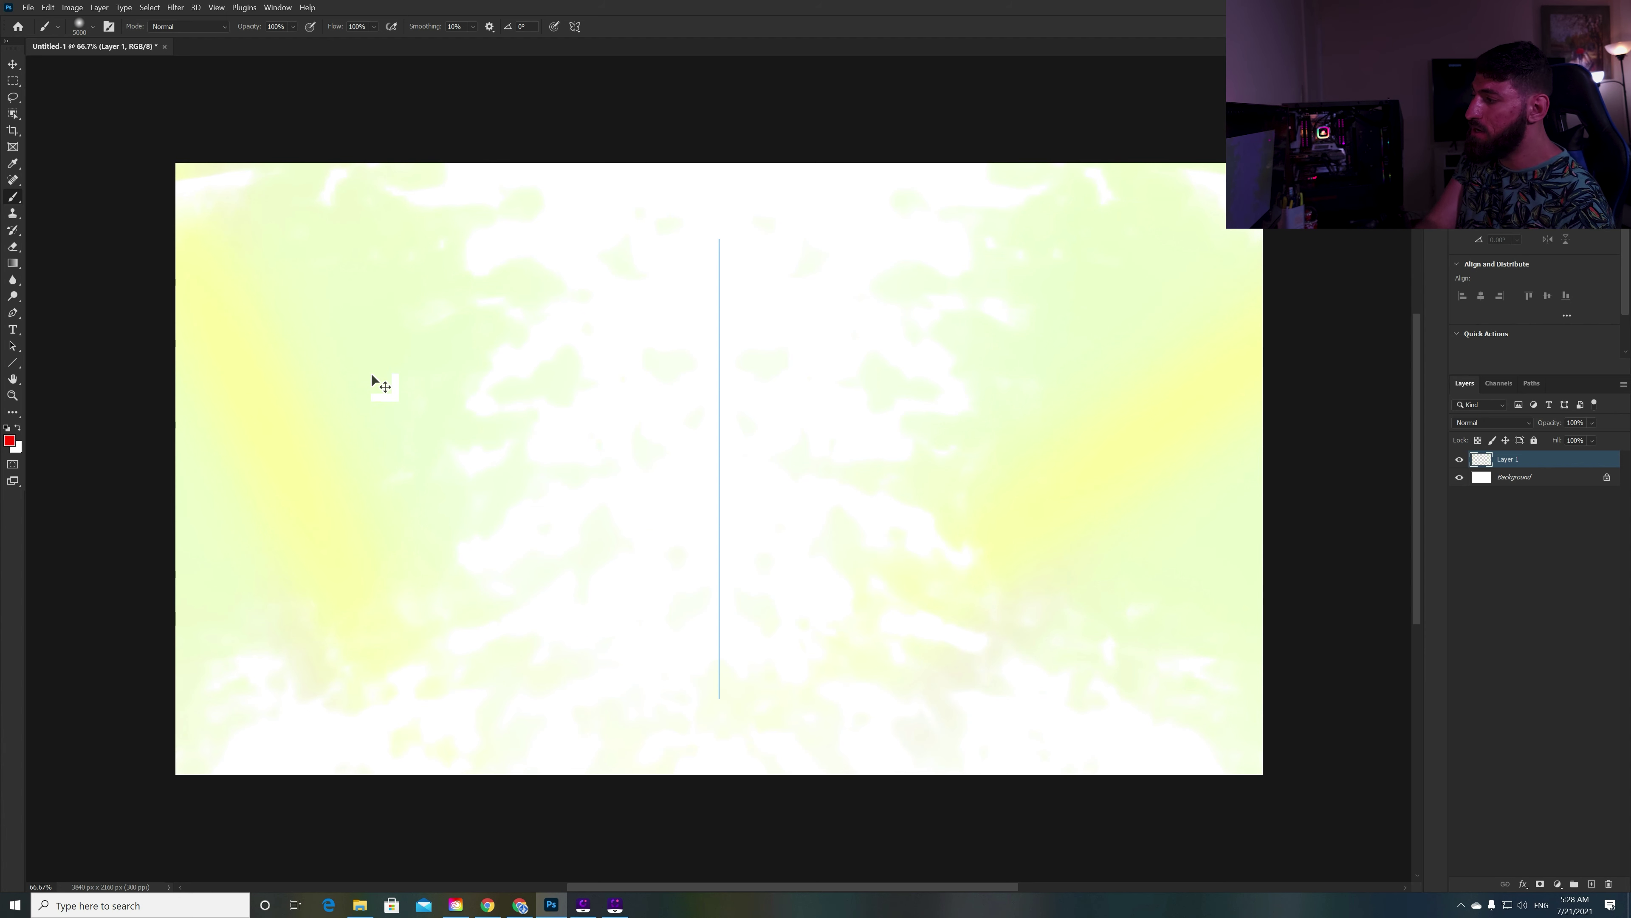
pyautogui.hotkey('ctrl', 'z')
pyautogui.click(109, 27)
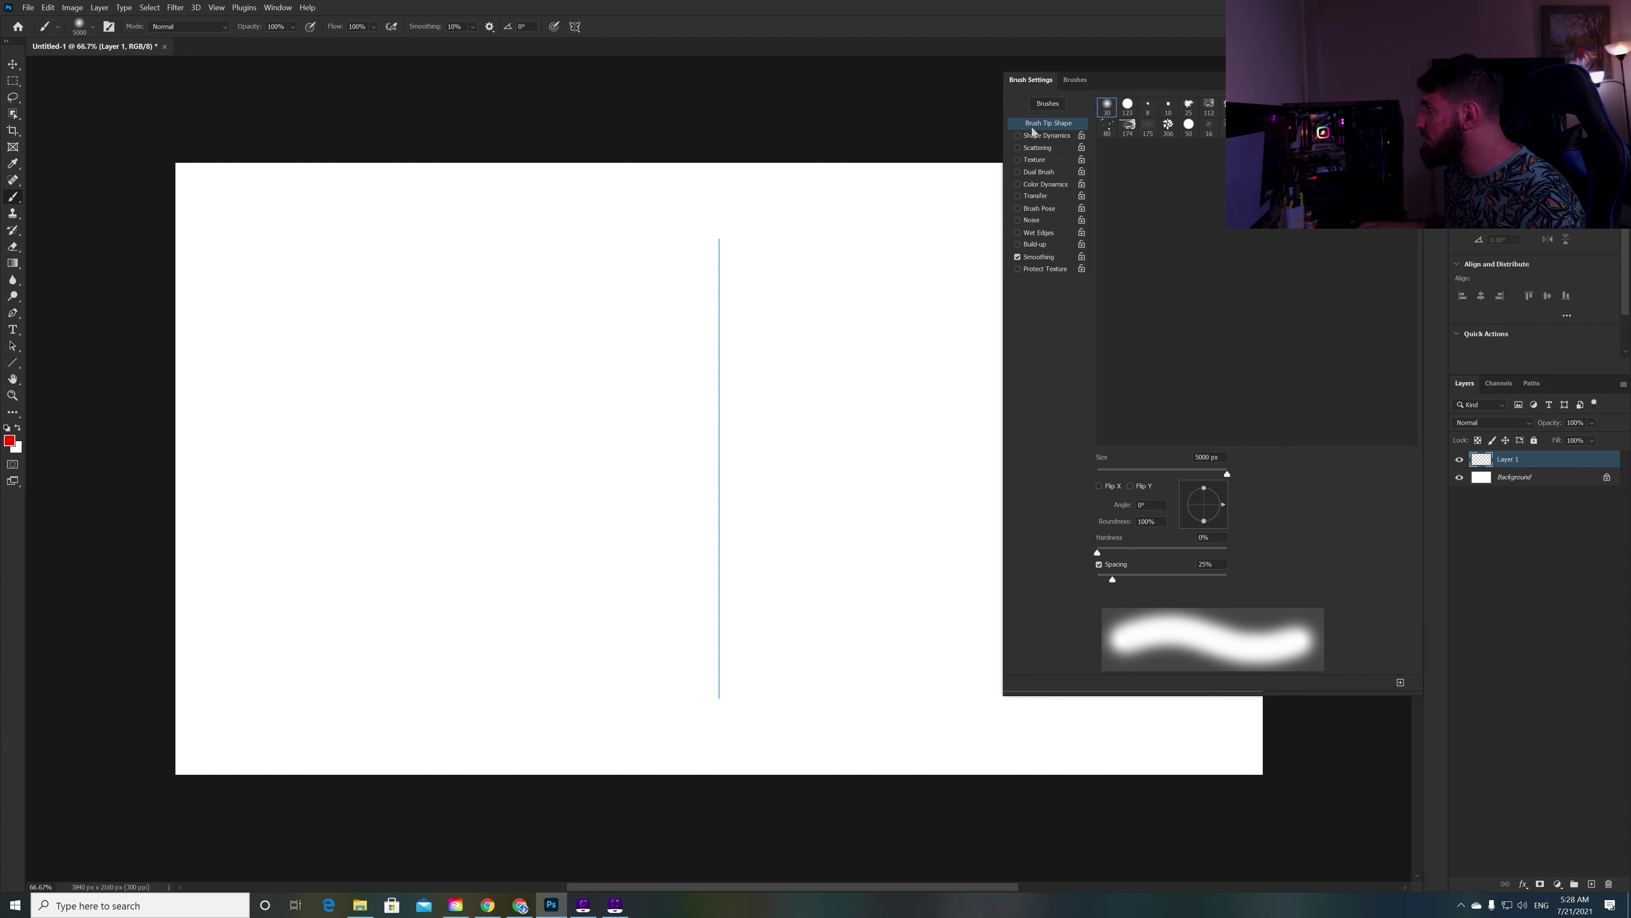
pyautogui.click(108, 26)
pyautogui.moveTo(309, 280); pyautogui.dragTo(370, 298)
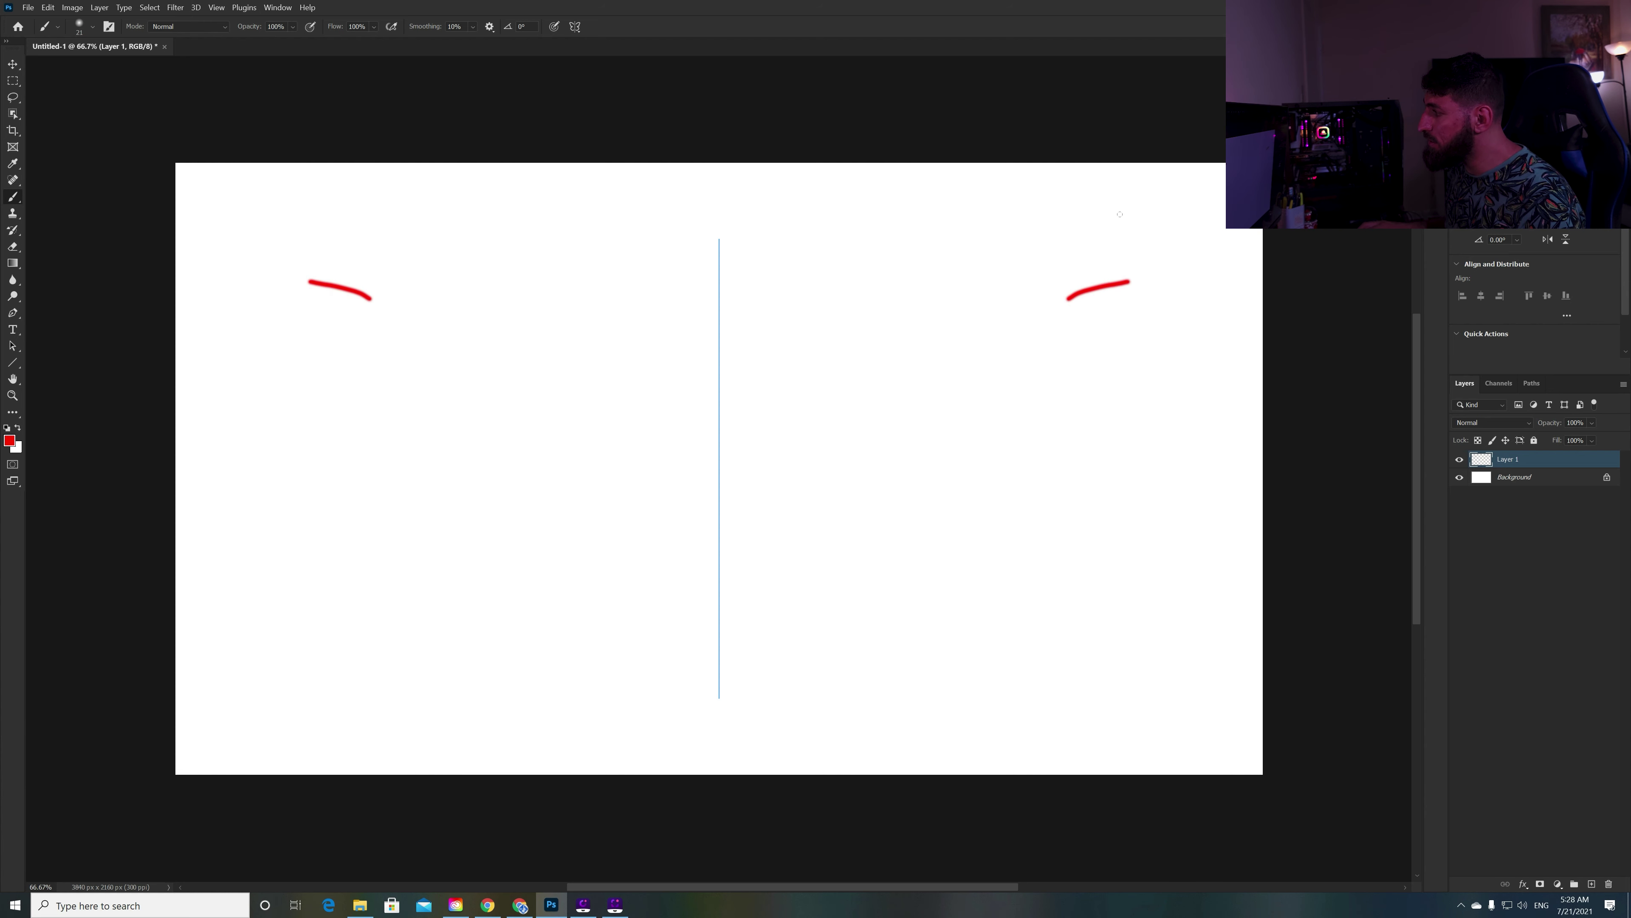
pyautogui.moveTo(963, 477); pyautogui.dragTo(1074, 490)
pyautogui.moveTo(992, 424); pyautogui.dragTo(1037, 430)
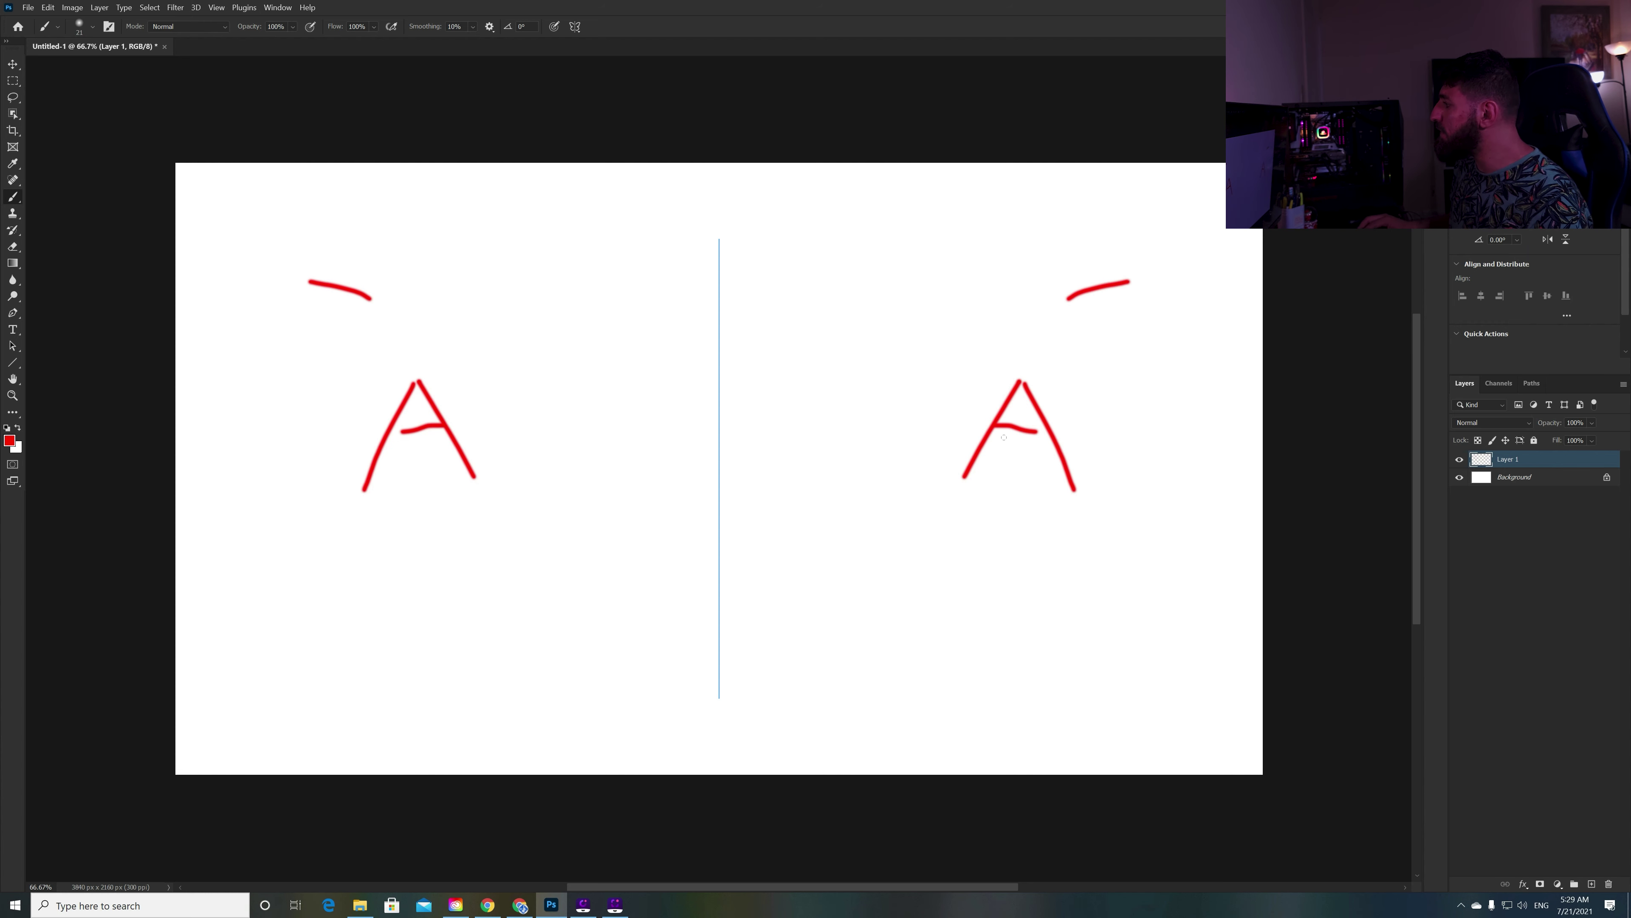
# Hide Layer 1, add Layer 2, and switch to Dual Axis symmetry.
pyautogui.click(1463, 461)
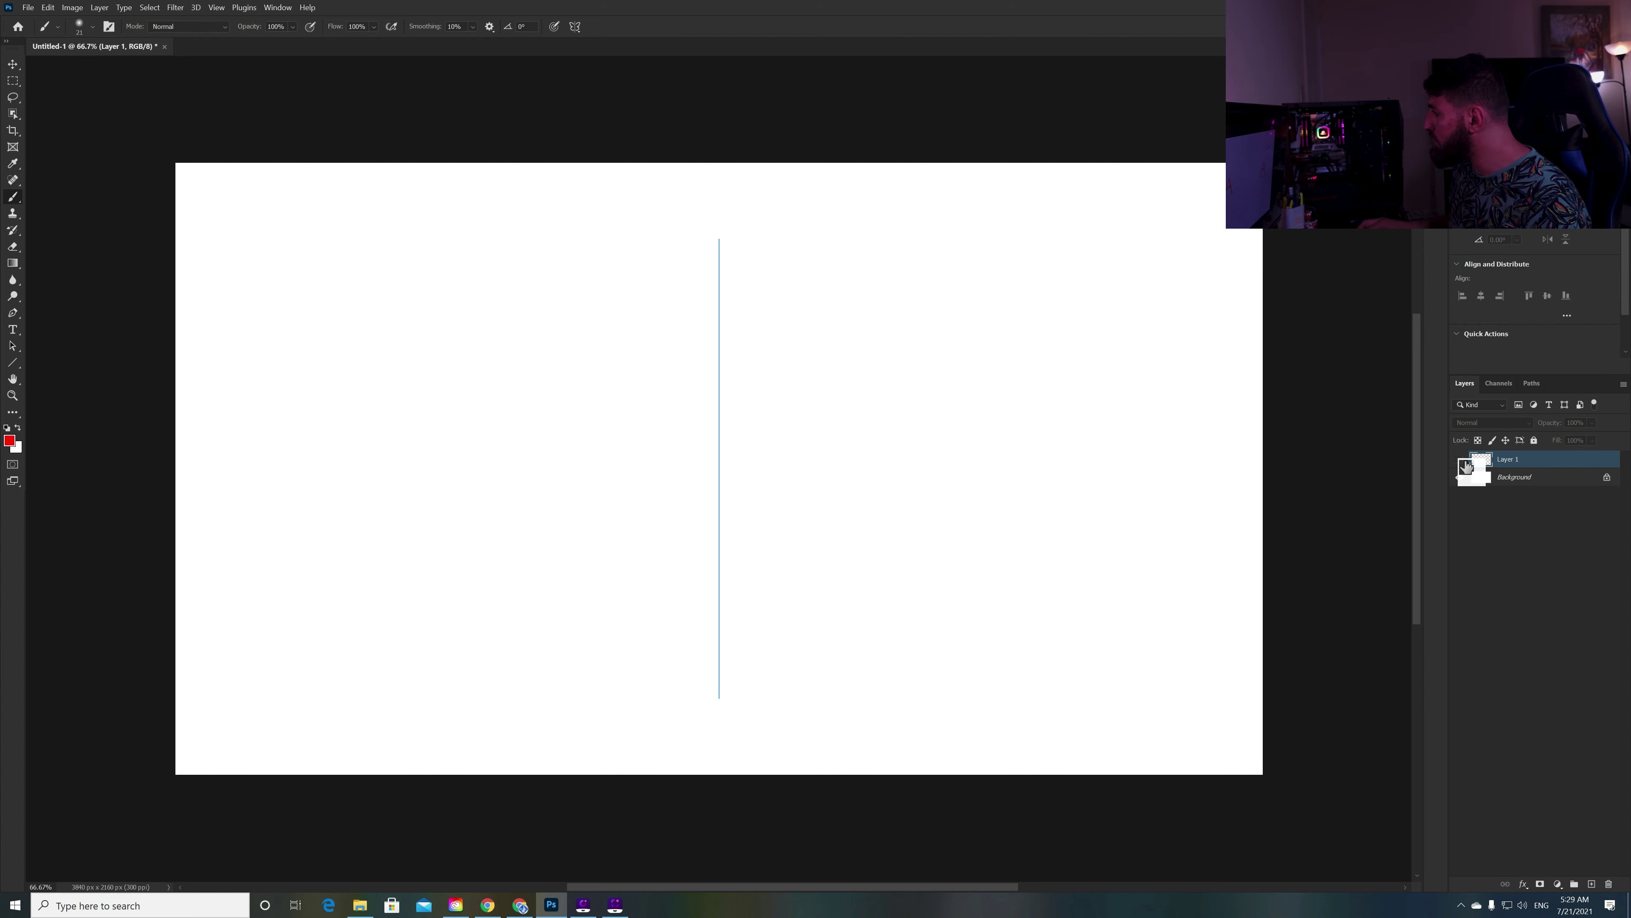
pyautogui.click(1590, 885)
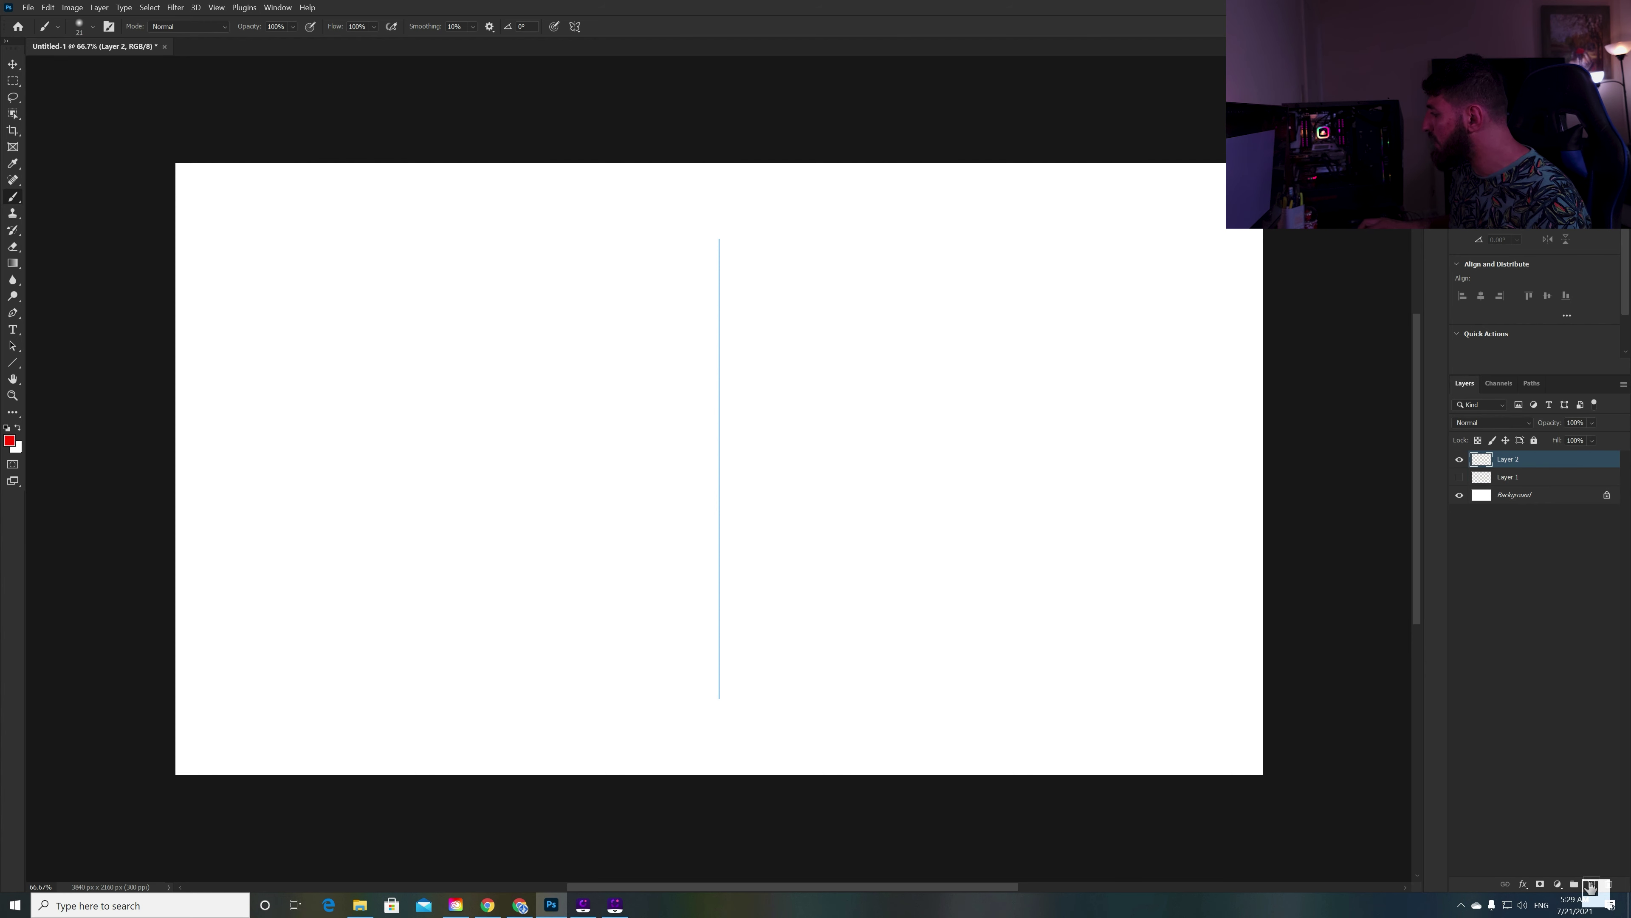
pyautogui.click(575, 26)
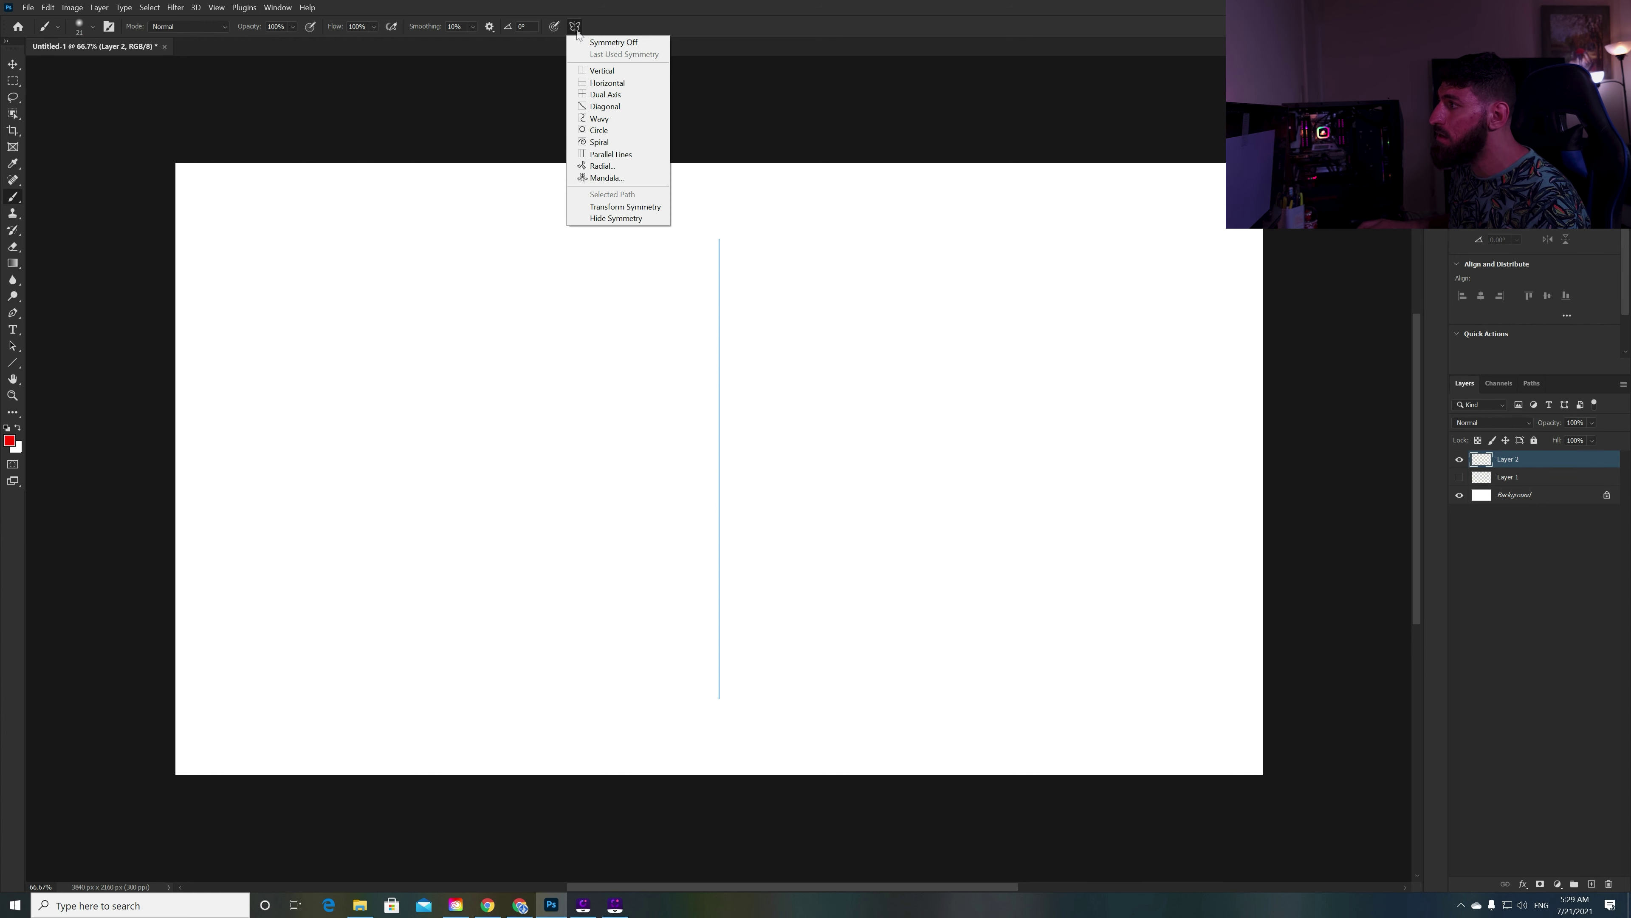
pyautogui.click(610, 94)
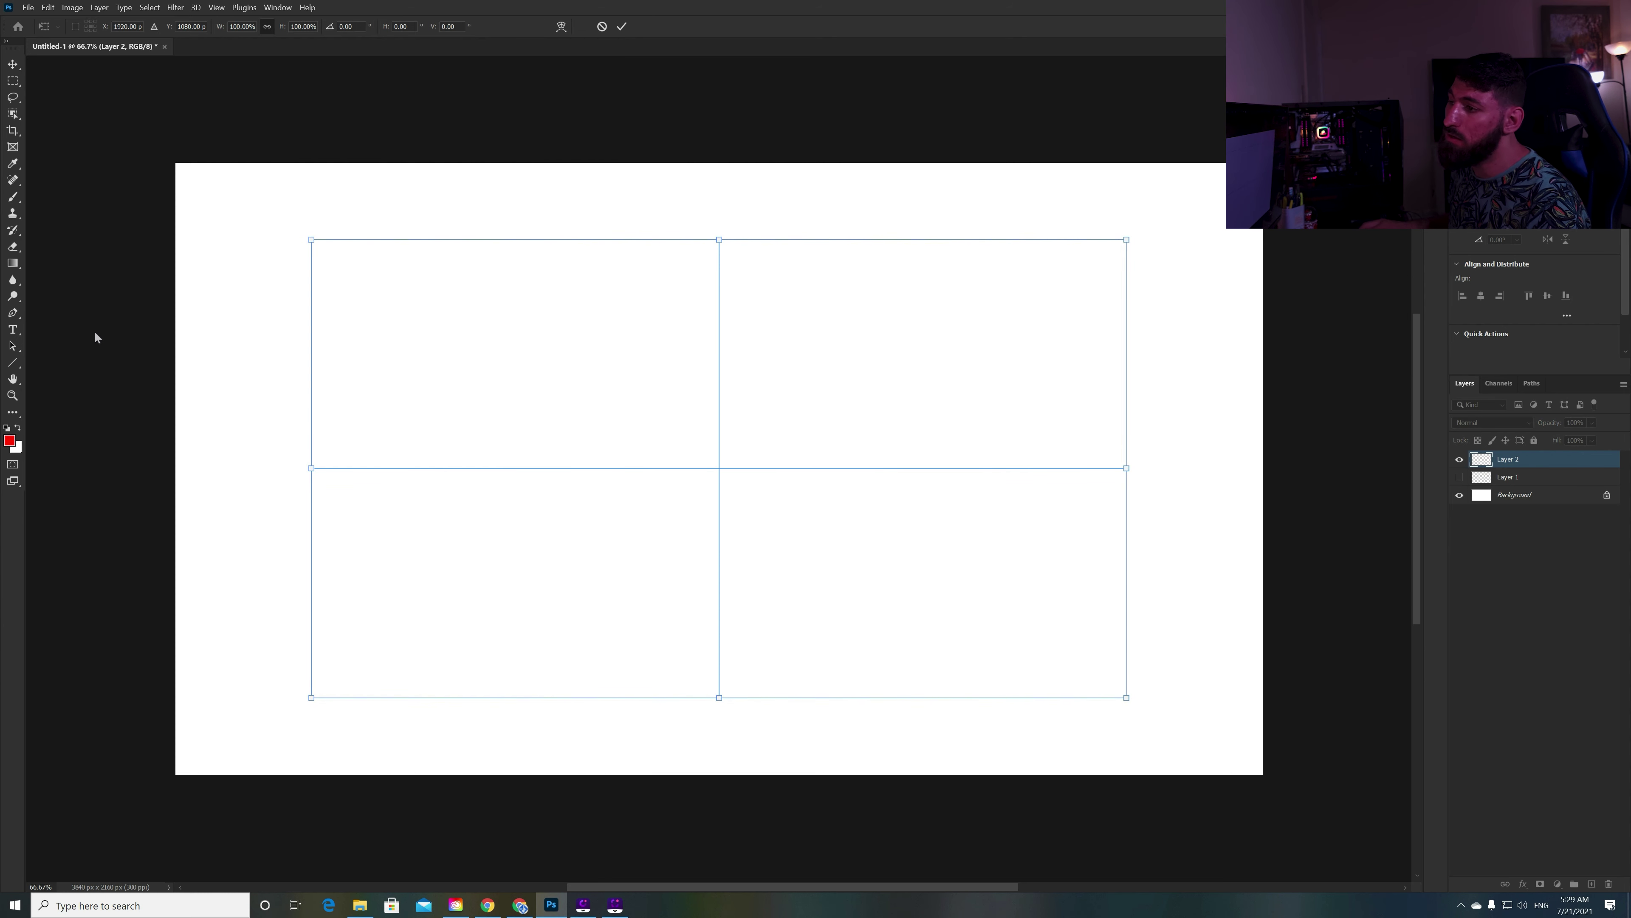
pyautogui.click(15, 201)
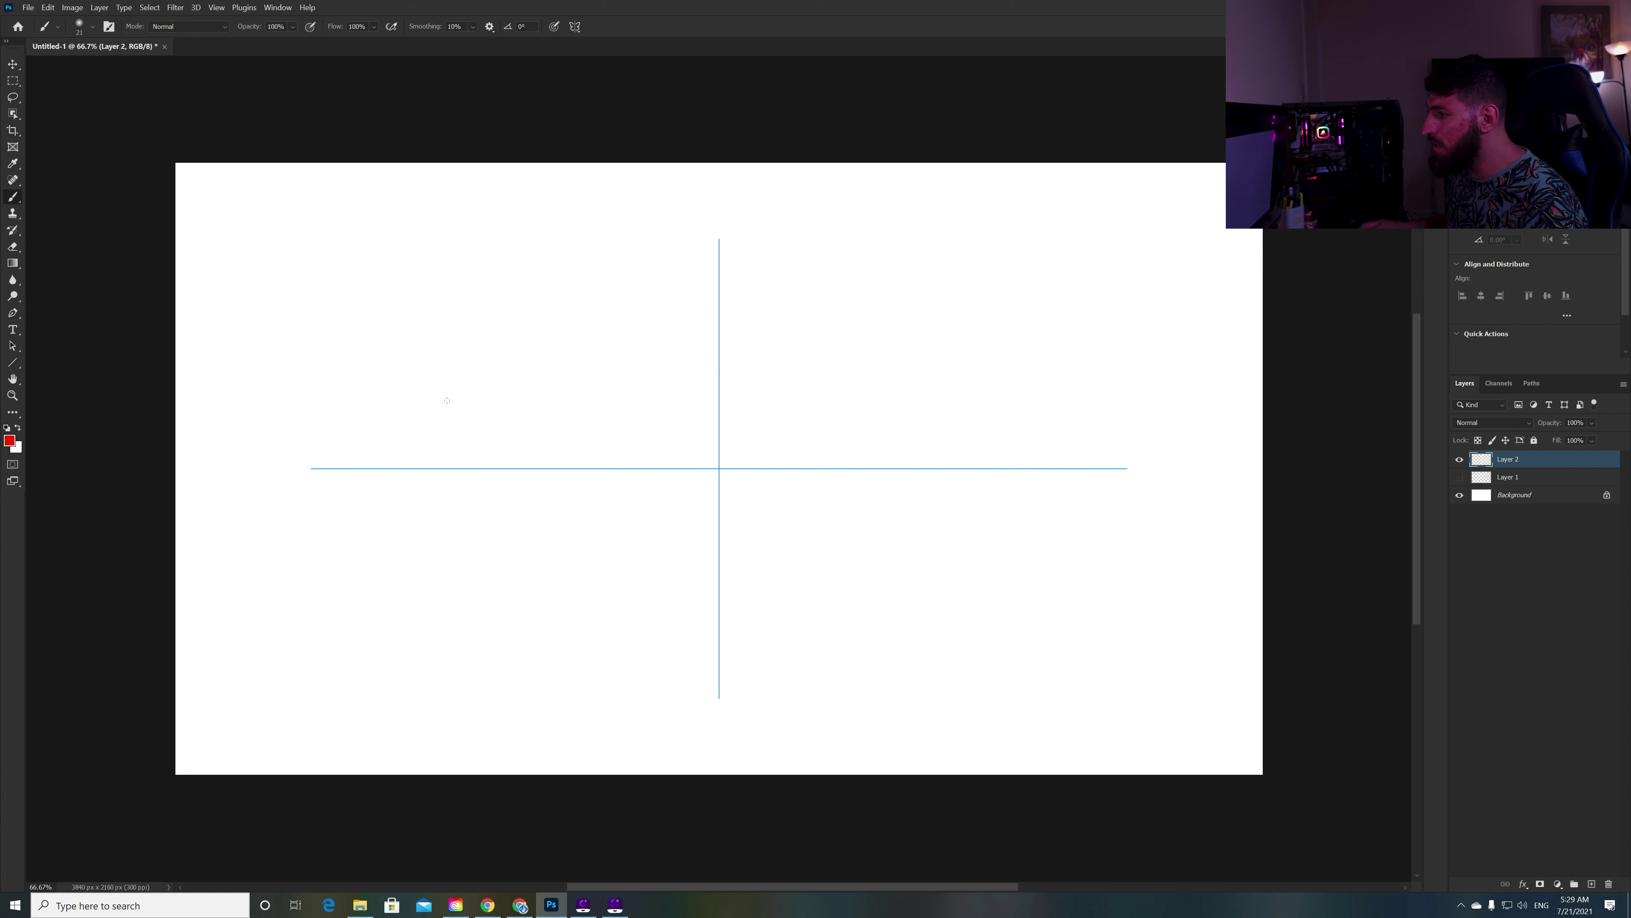
# Paint a red letter A and wavy strokes mirrored into four quadrants.
pyautogui.moveTo(447, 400)
pyautogui.mouseDown()
pyautogui.moveTo(489, 304)
pyautogui.moveTo(541, 454)
pyautogui.mouseUp()
pyautogui.moveTo(497, 398); pyautogui.dragTo(449, 393)
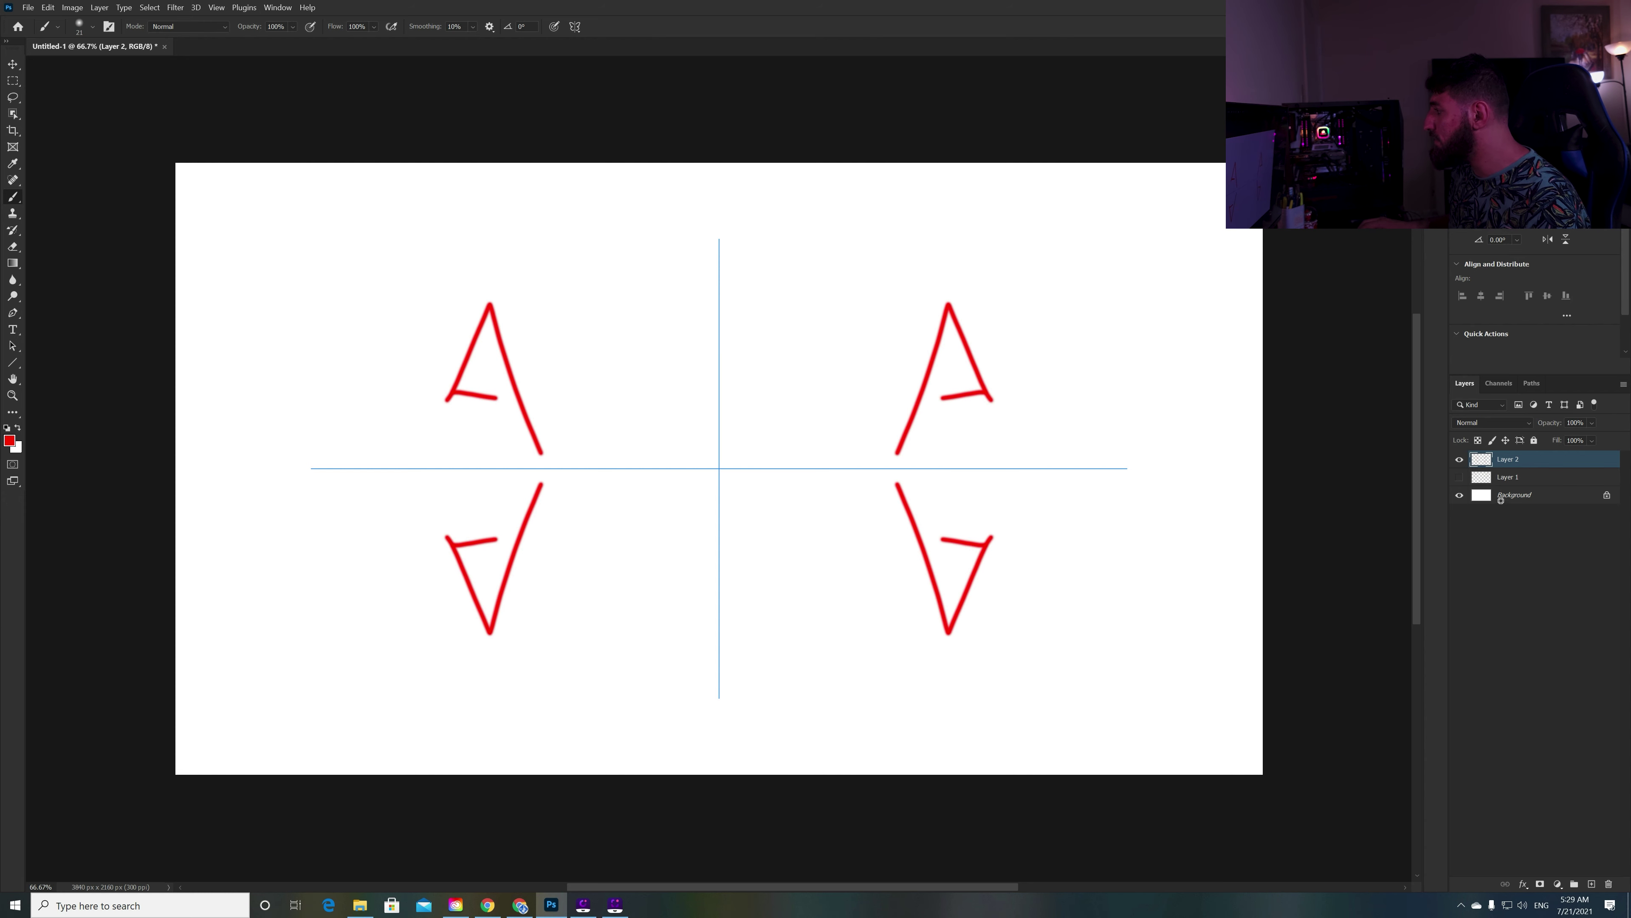
pyautogui.moveTo(776, 361)
pyautogui.mouseDown()
pyautogui.moveTo(1009, 239)
pyautogui.moveTo(1190, 207)
pyautogui.mouseUp()
pyautogui.moveTo(1156, 311)
pyautogui.mouseDown()
pyautogui.moveTo(1097, 402)
pyautogui.moveTo(1045, 429)
pyautogui.mouseUp()
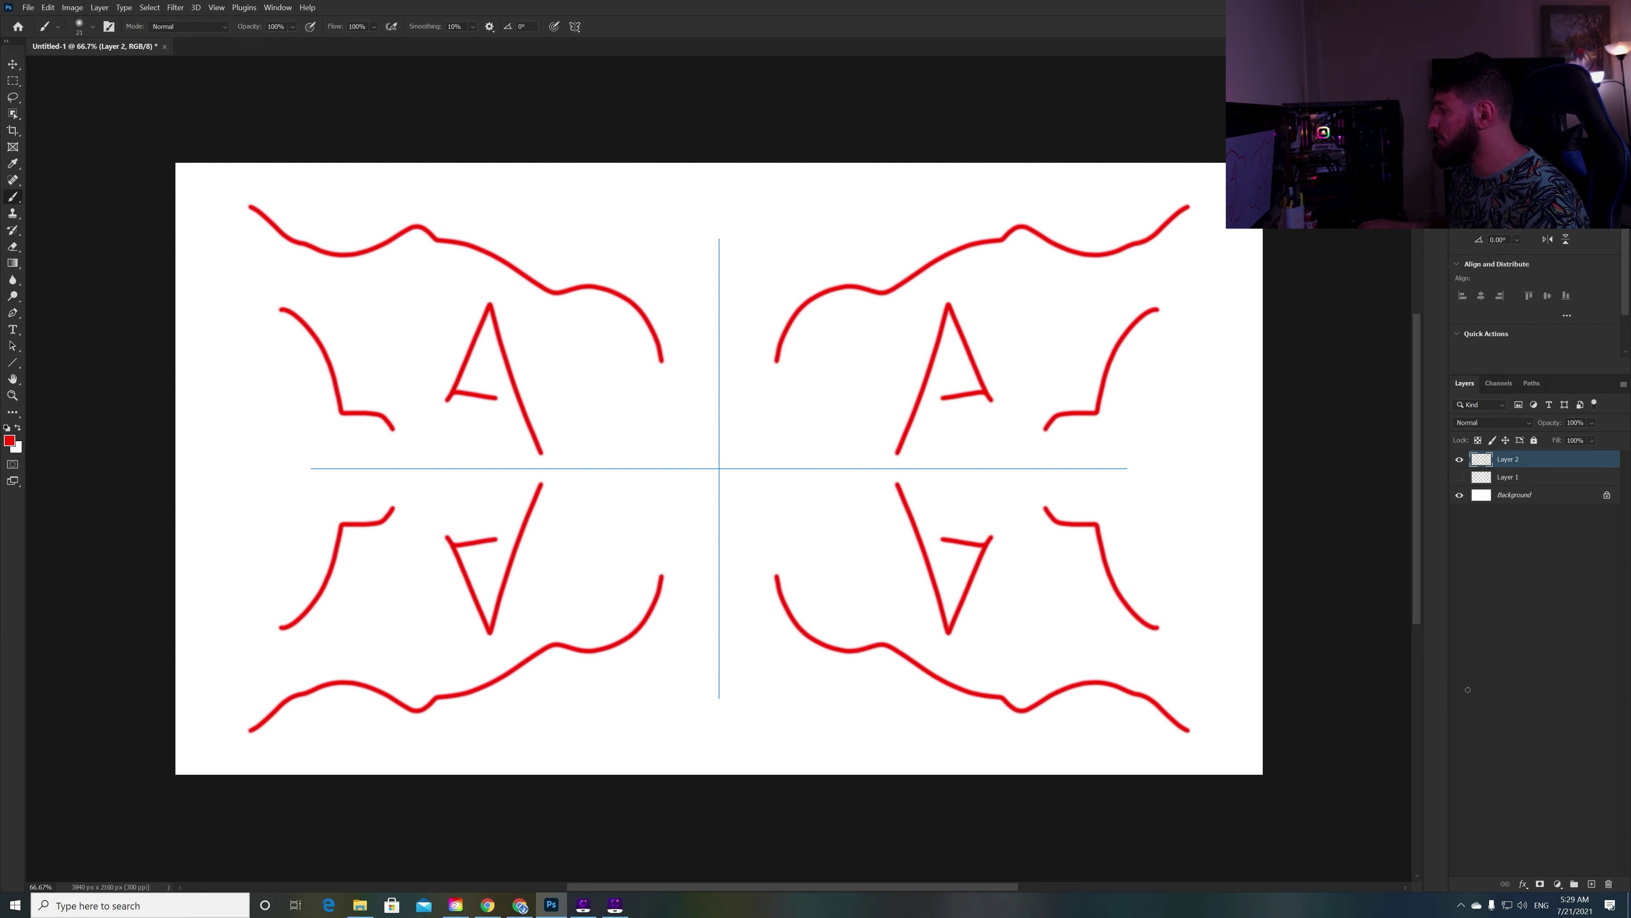
# Add Layer 3, hide Layer 2, and paint red strokes across a Wavy symmetry axis.
pyautogui.click(1591, 883)
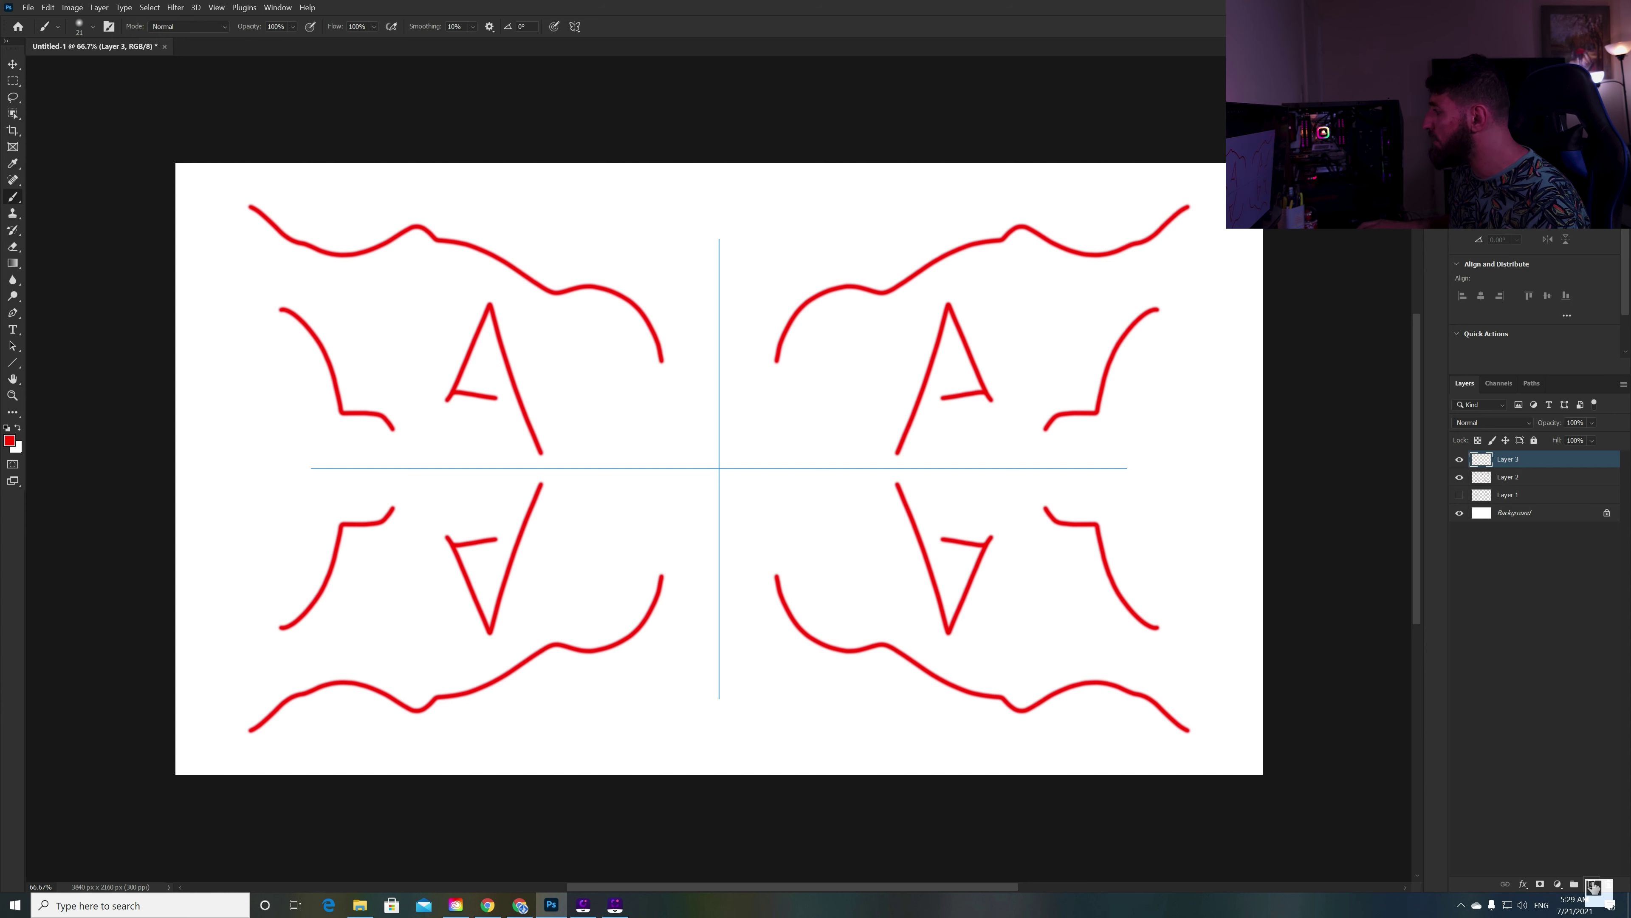
pyautogui.click(1459, 477)
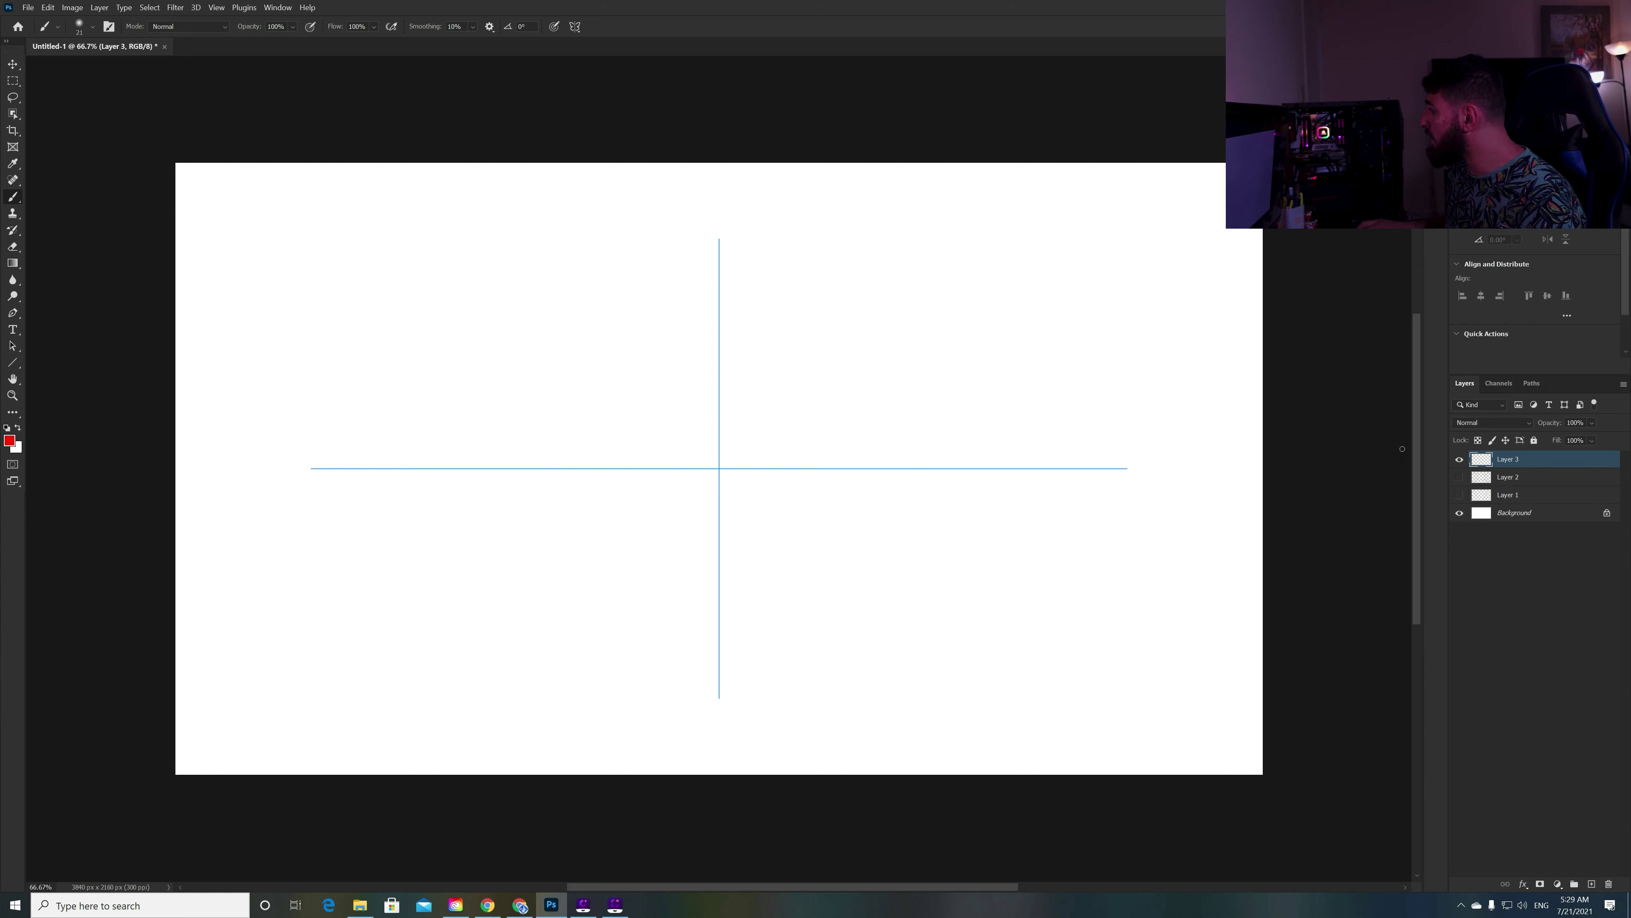
pyautogui.click(574, 27)
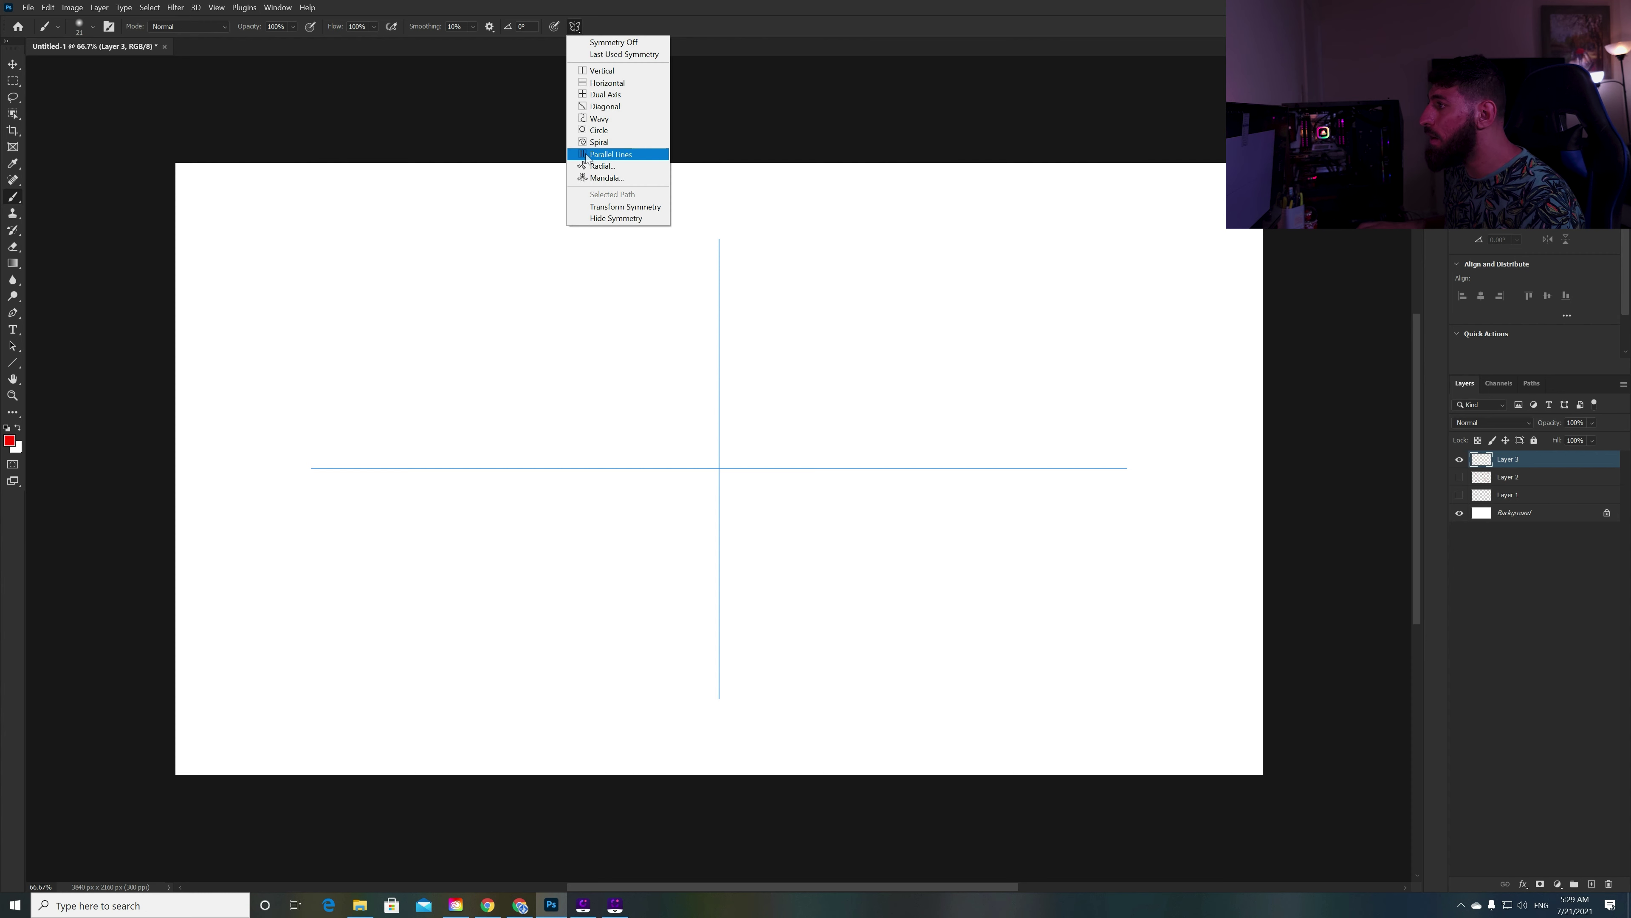
pyautogui.click(610, 118)
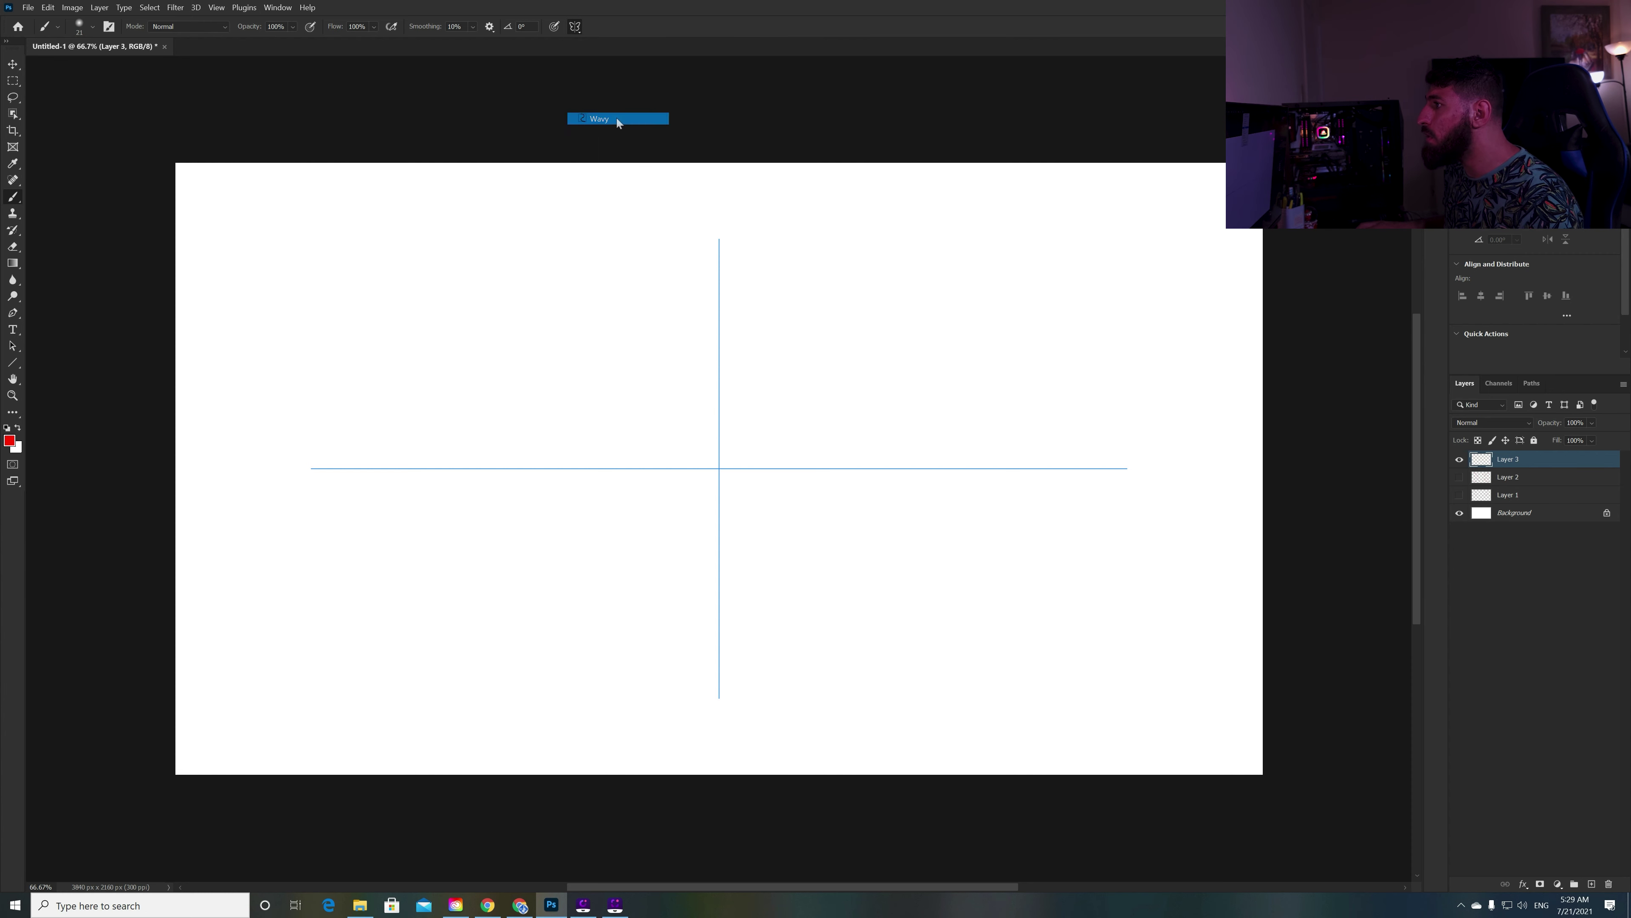
pyautogui.press('Return')
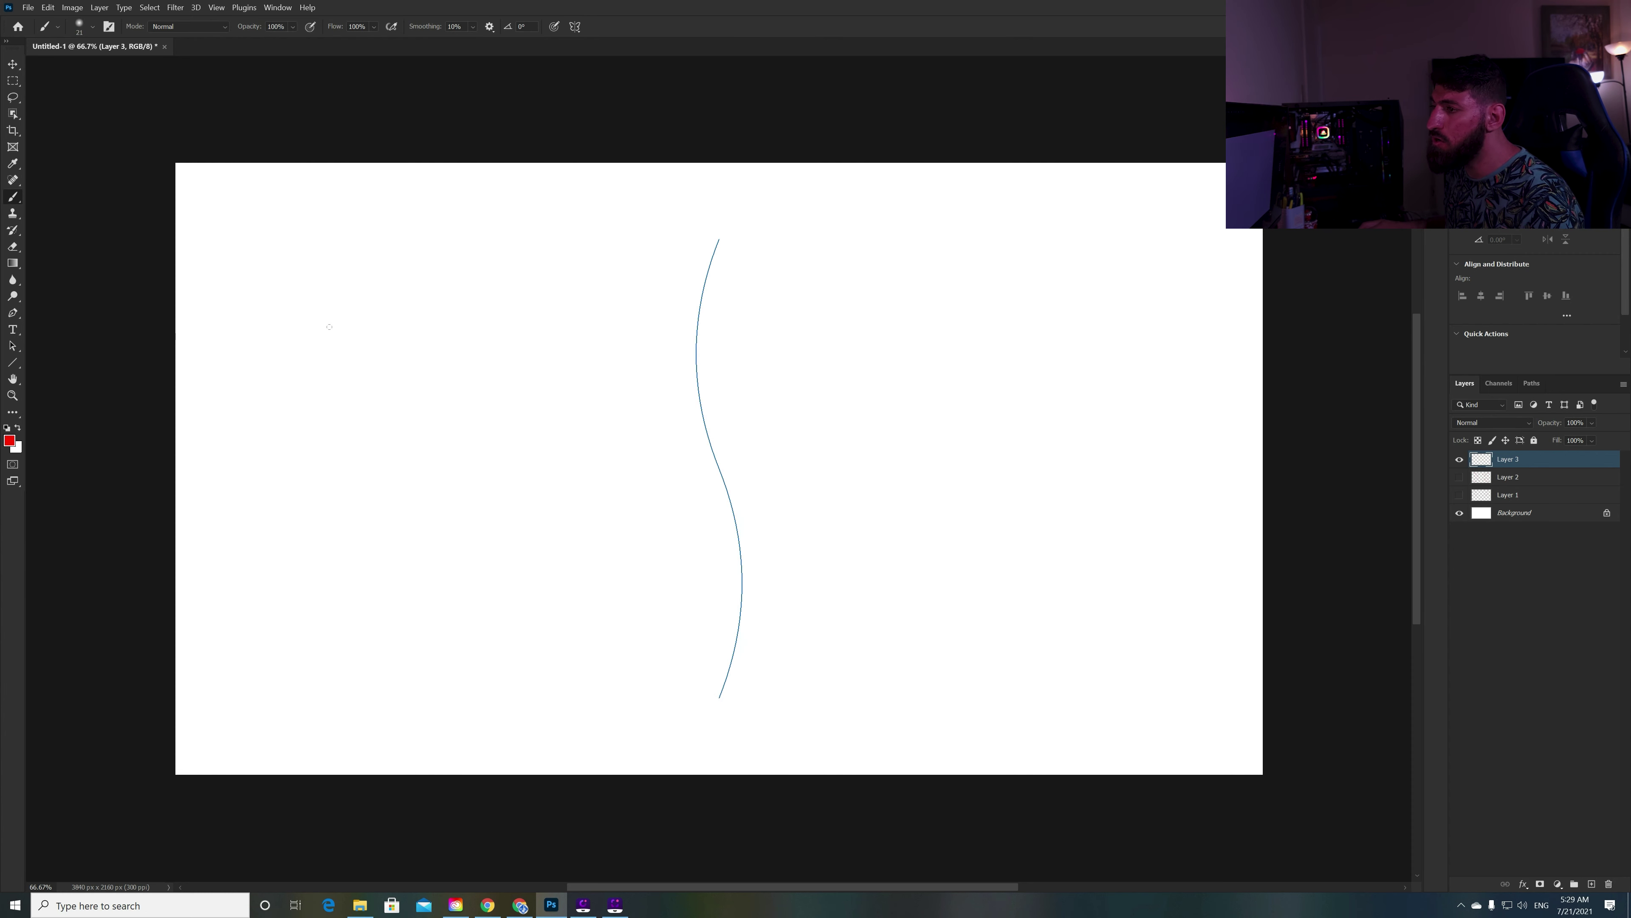
pyautogui.moveTo(366, 318); pyautogui.dragTo(997, 427)
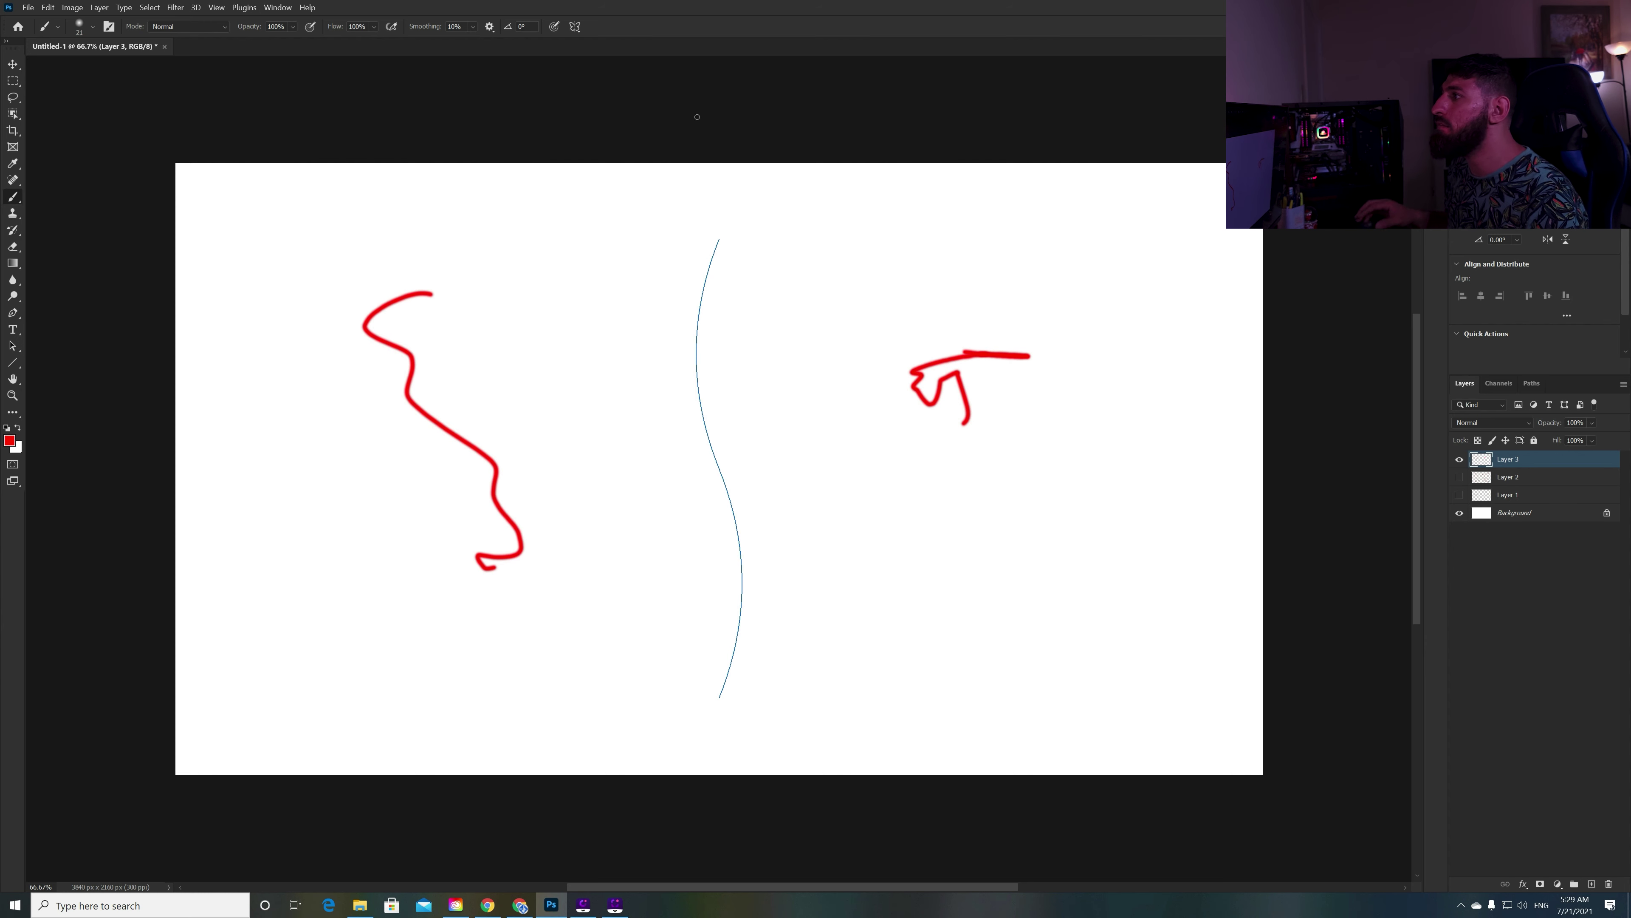
# Hide Layer 3, add Layer 4, and switch to Circle symmetry.
pyautogui.click(1459, 459)
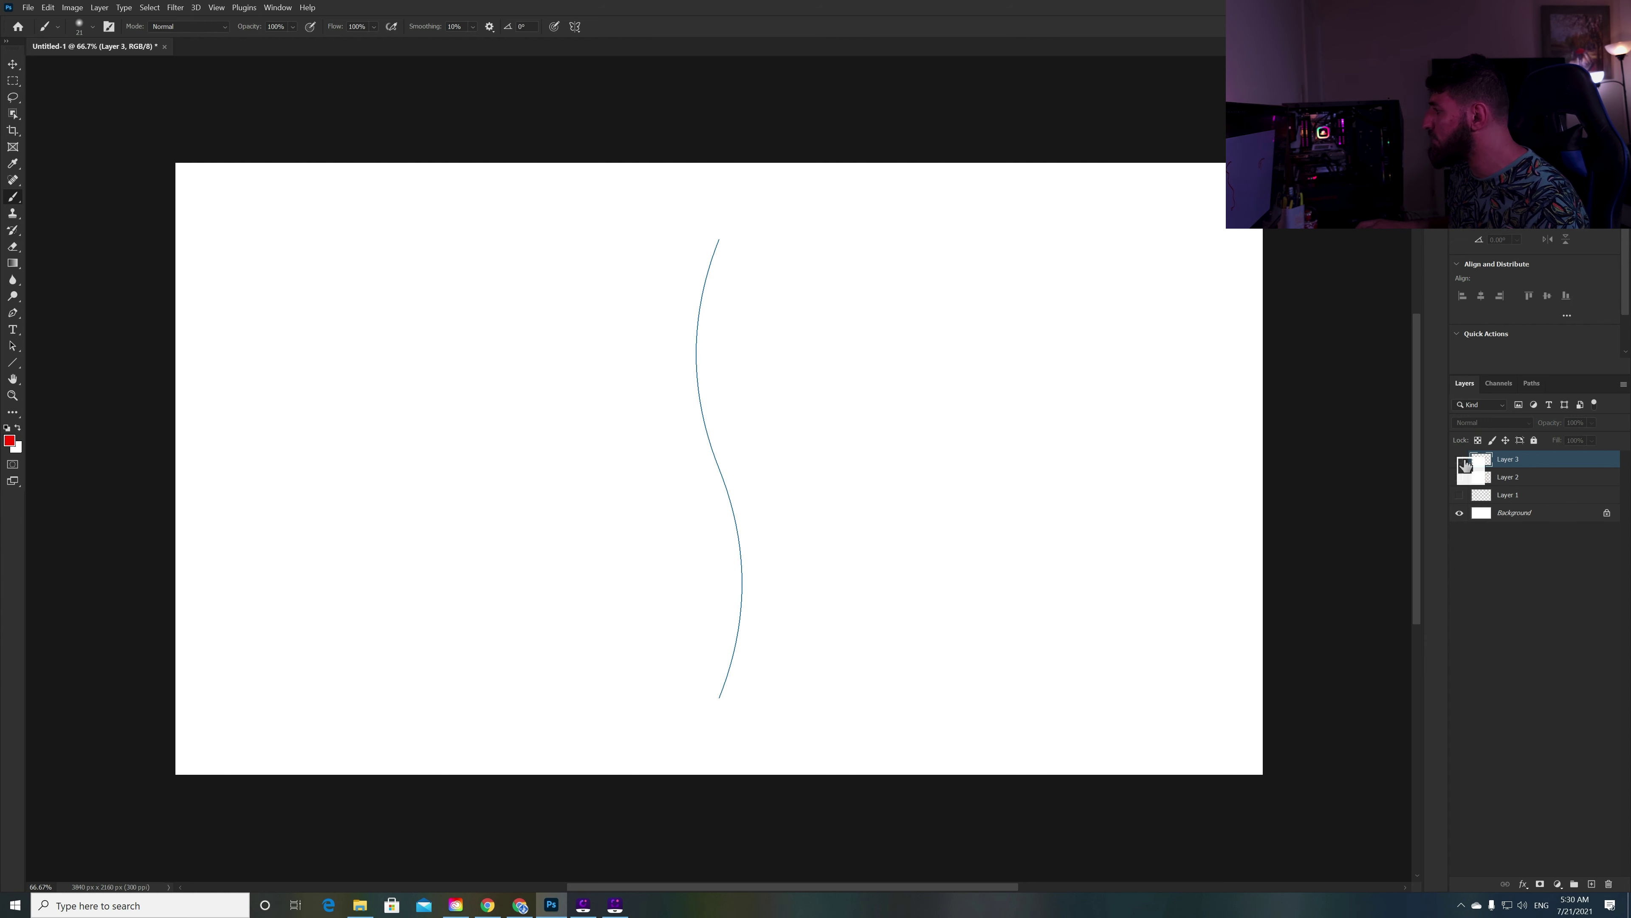
pyautogui.click(1592, 883)
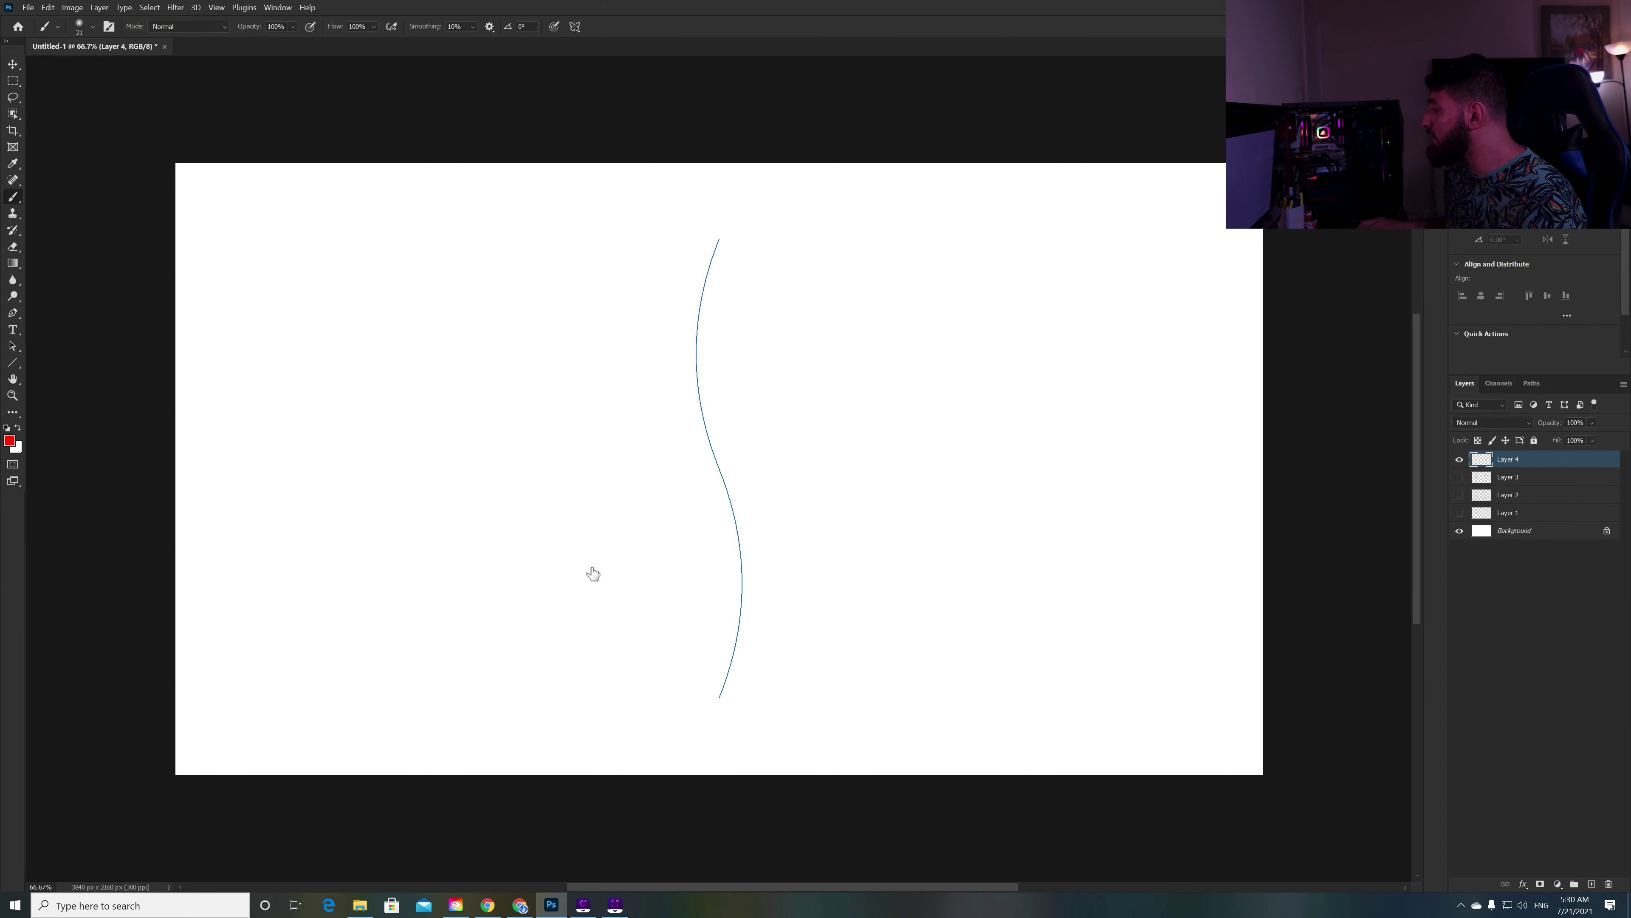
pyautogui.click(574, 26)
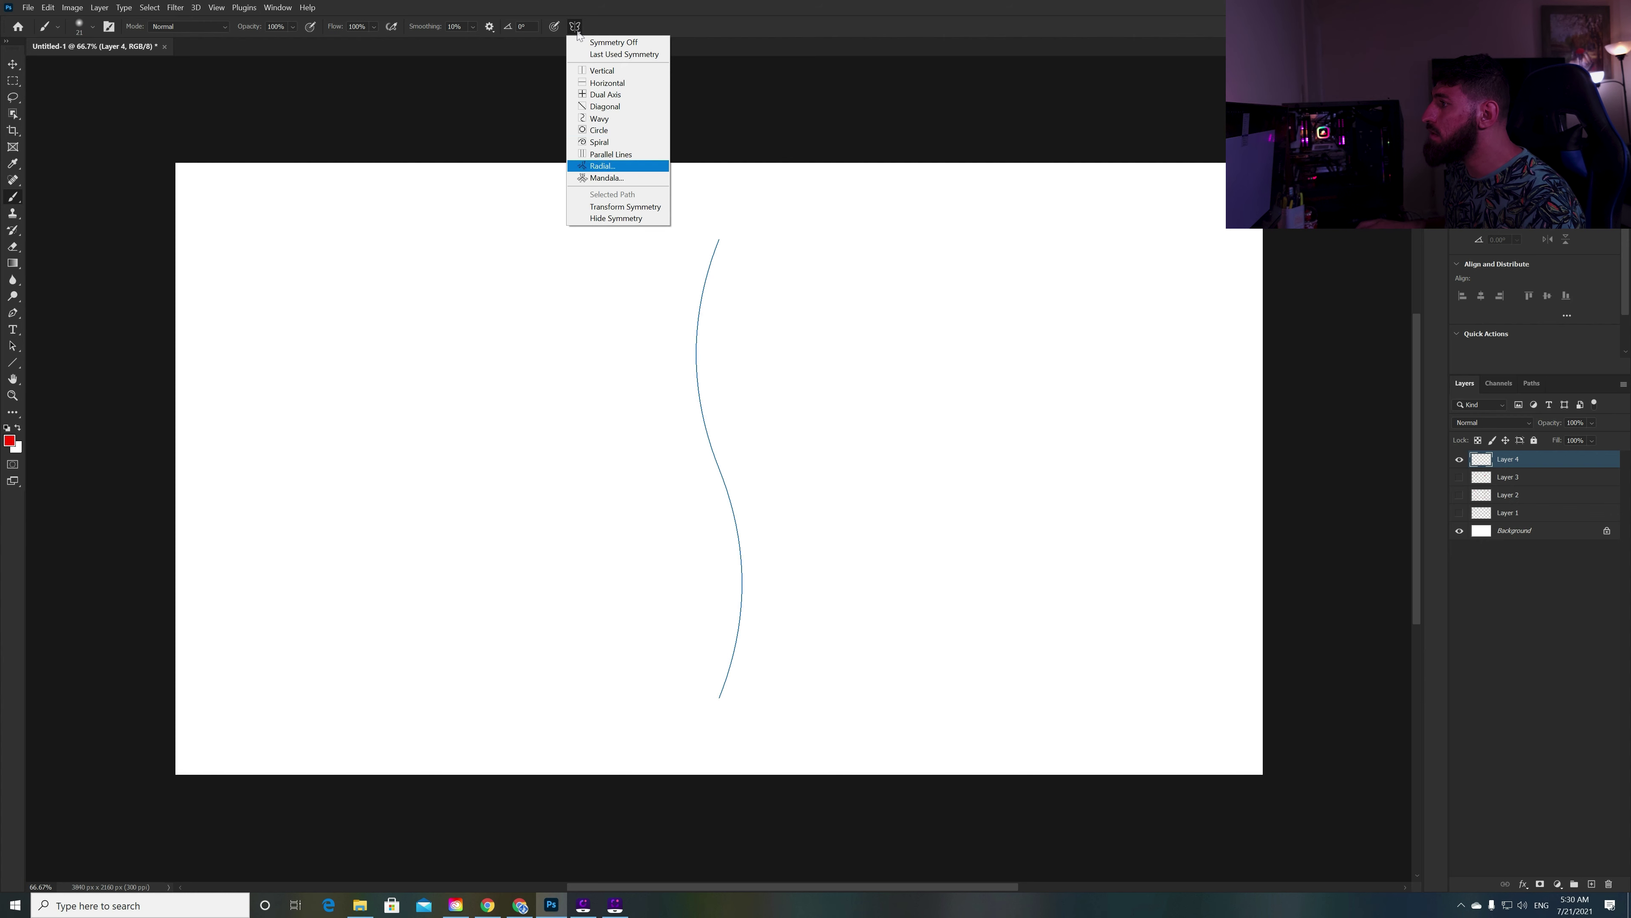
pyautogui.click(594, 130)
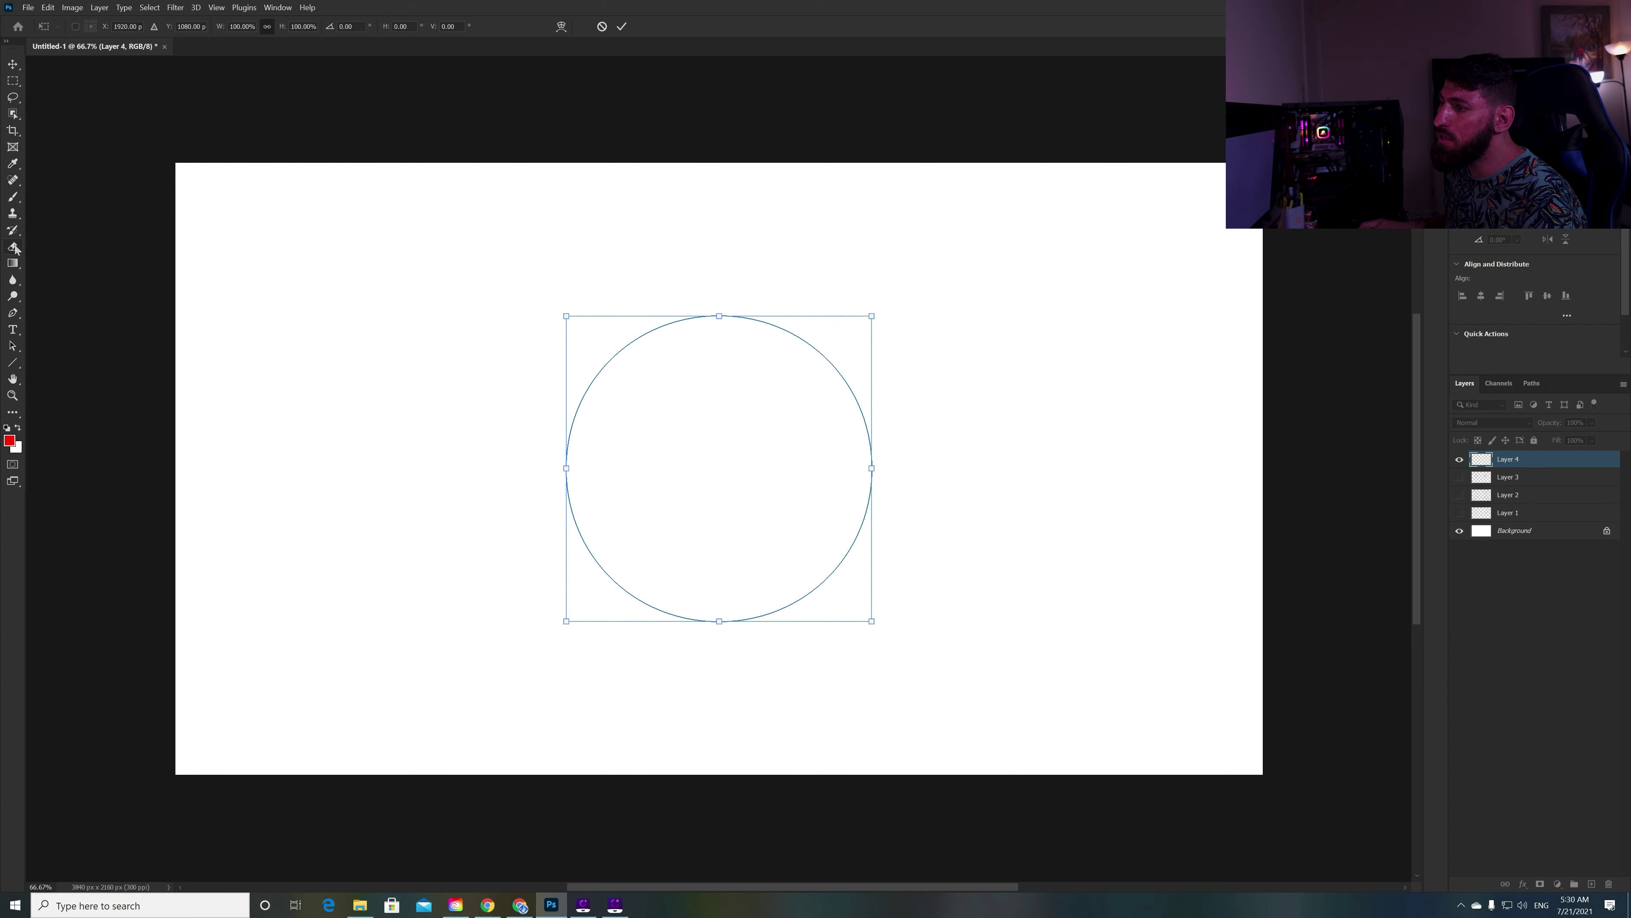
# Reselect the Brush tool, paint red strokes around the circle guide, and hide Layer 4.
pyautogui.click(13, 198)
pyautogui.rightClick(13, 198)
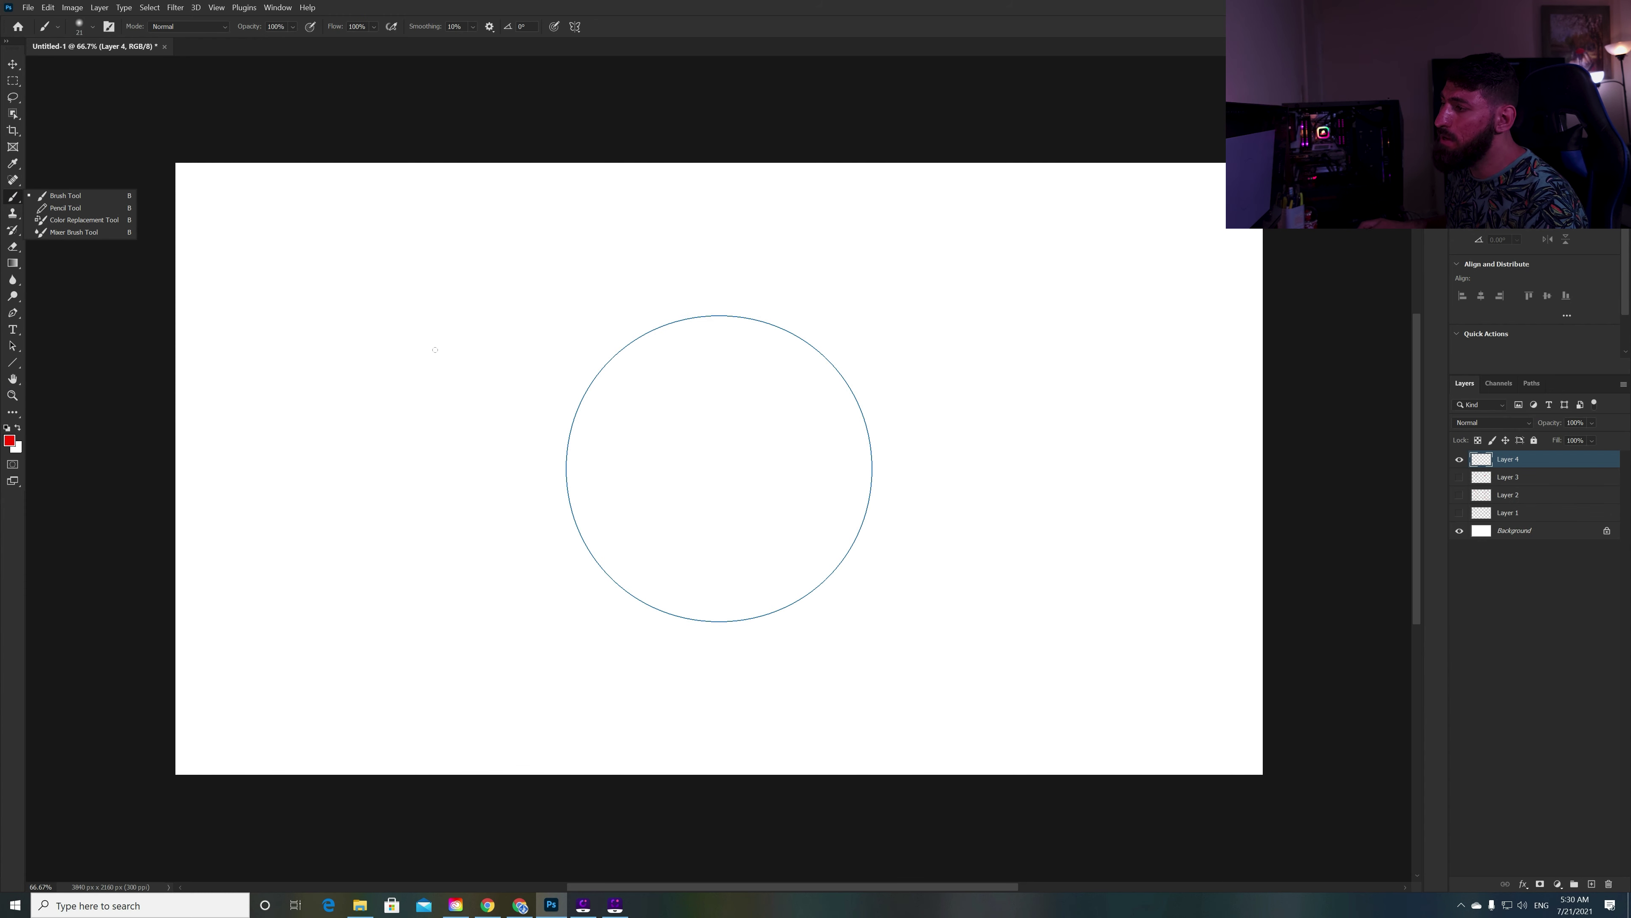
pyautogui.click(420, 324)
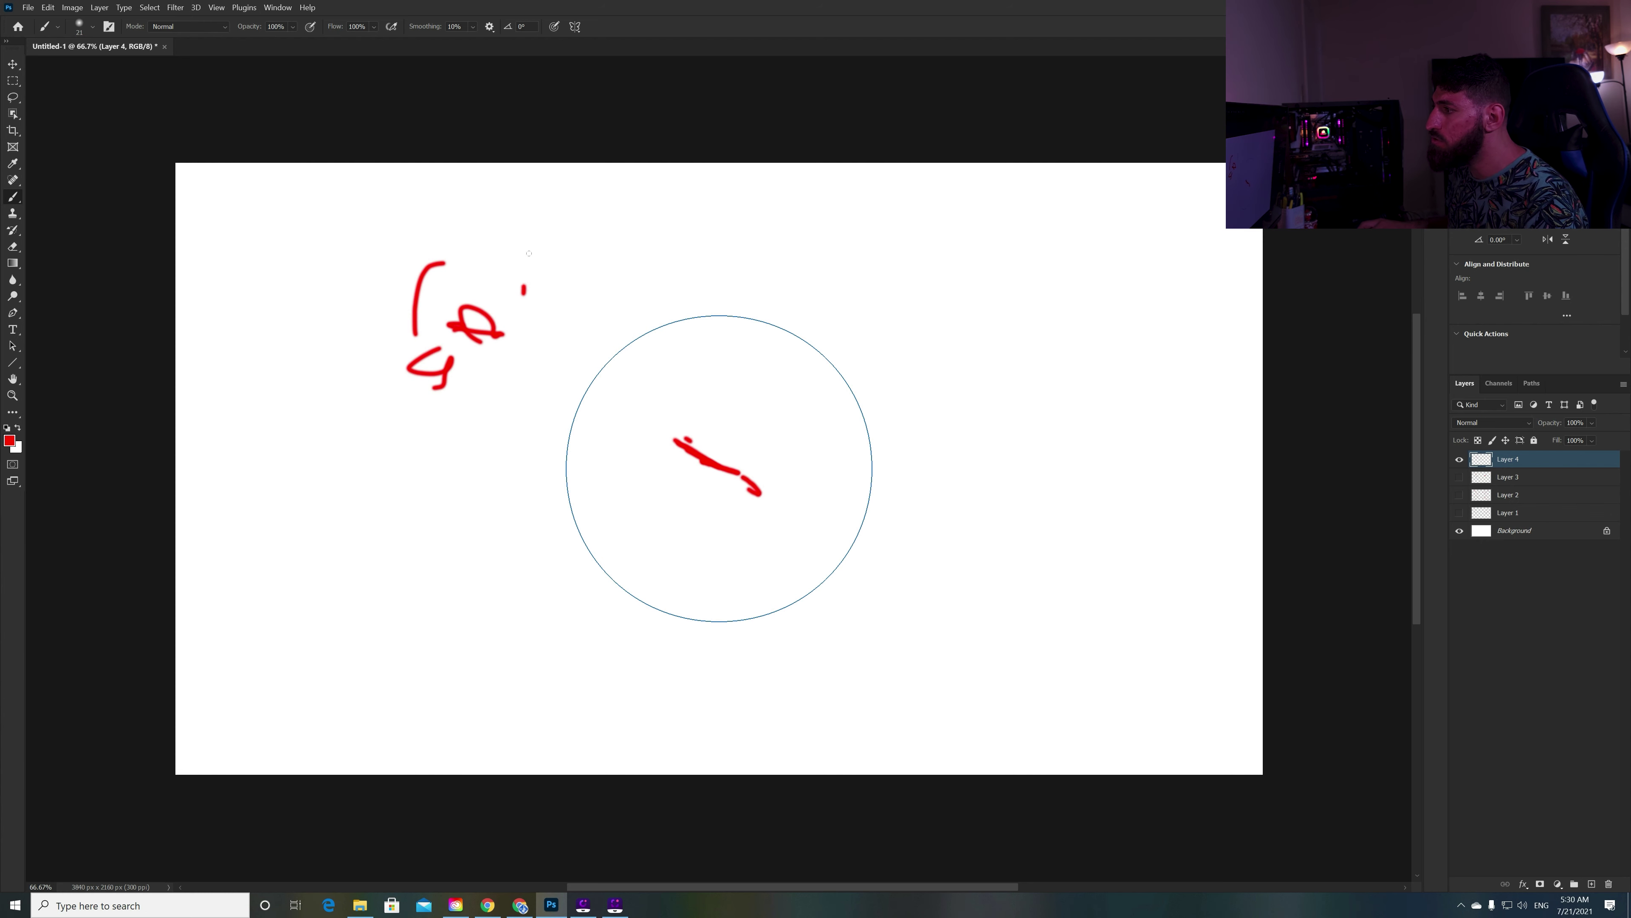
pyautogui.moveTo(523, 292); pyautogui.dragTo(672, 243)
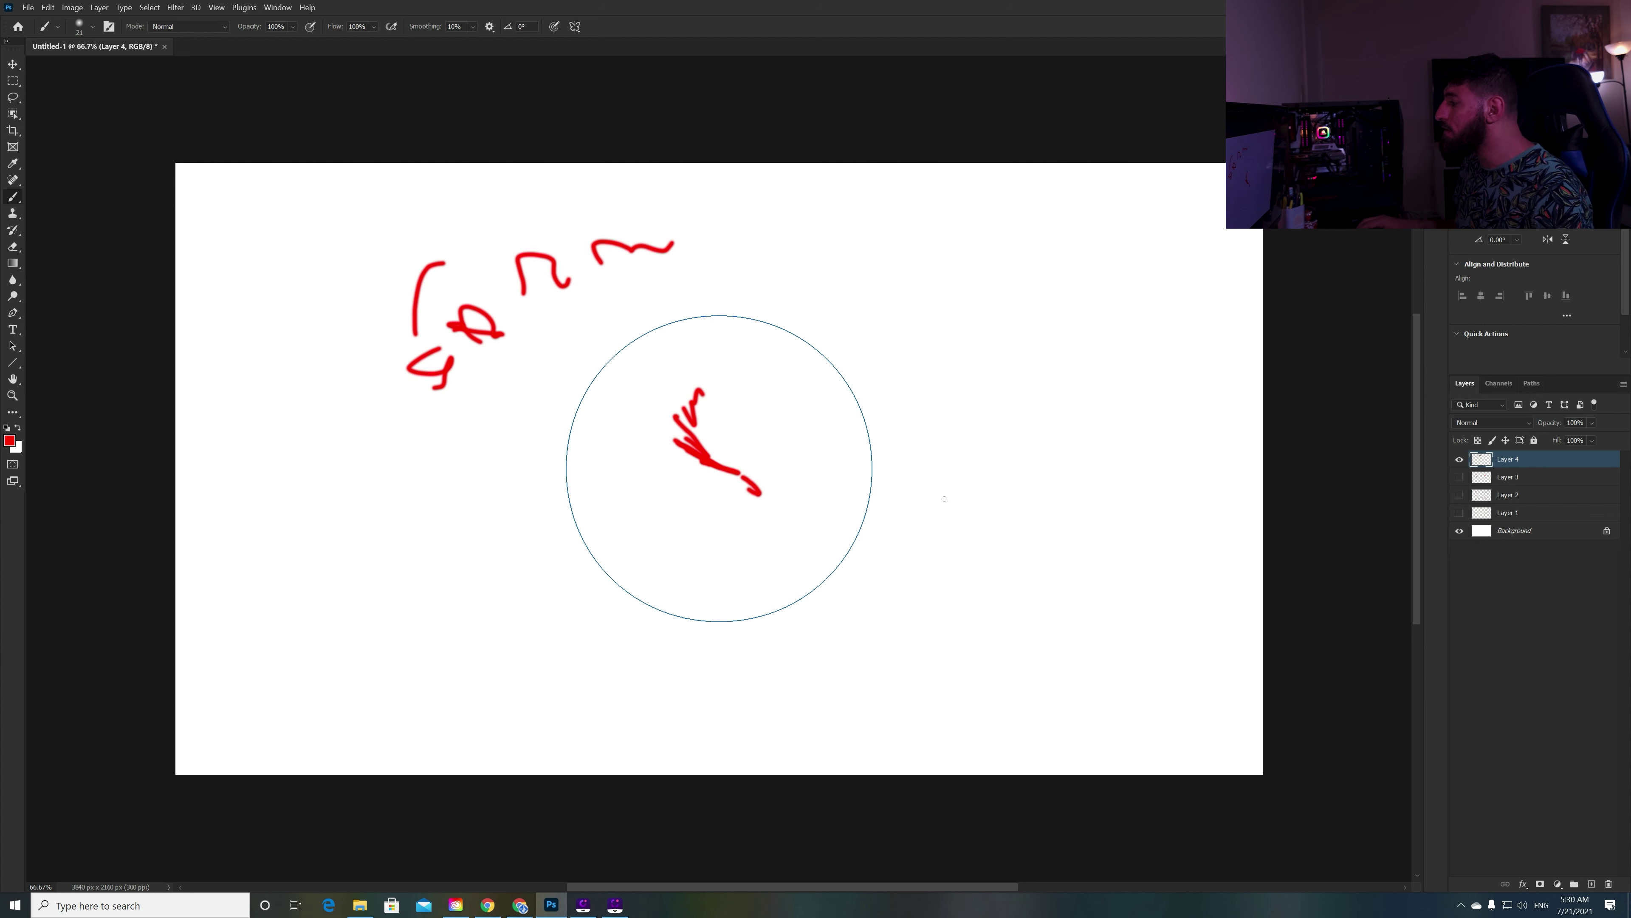
pyautogui.moveTo(1481, 459)
pyautogui.mouseDown()
pyautogui.moveTo(1465, 468)
pyautogui.moveTo(1544, 462)
pyautogui.mouseUp()
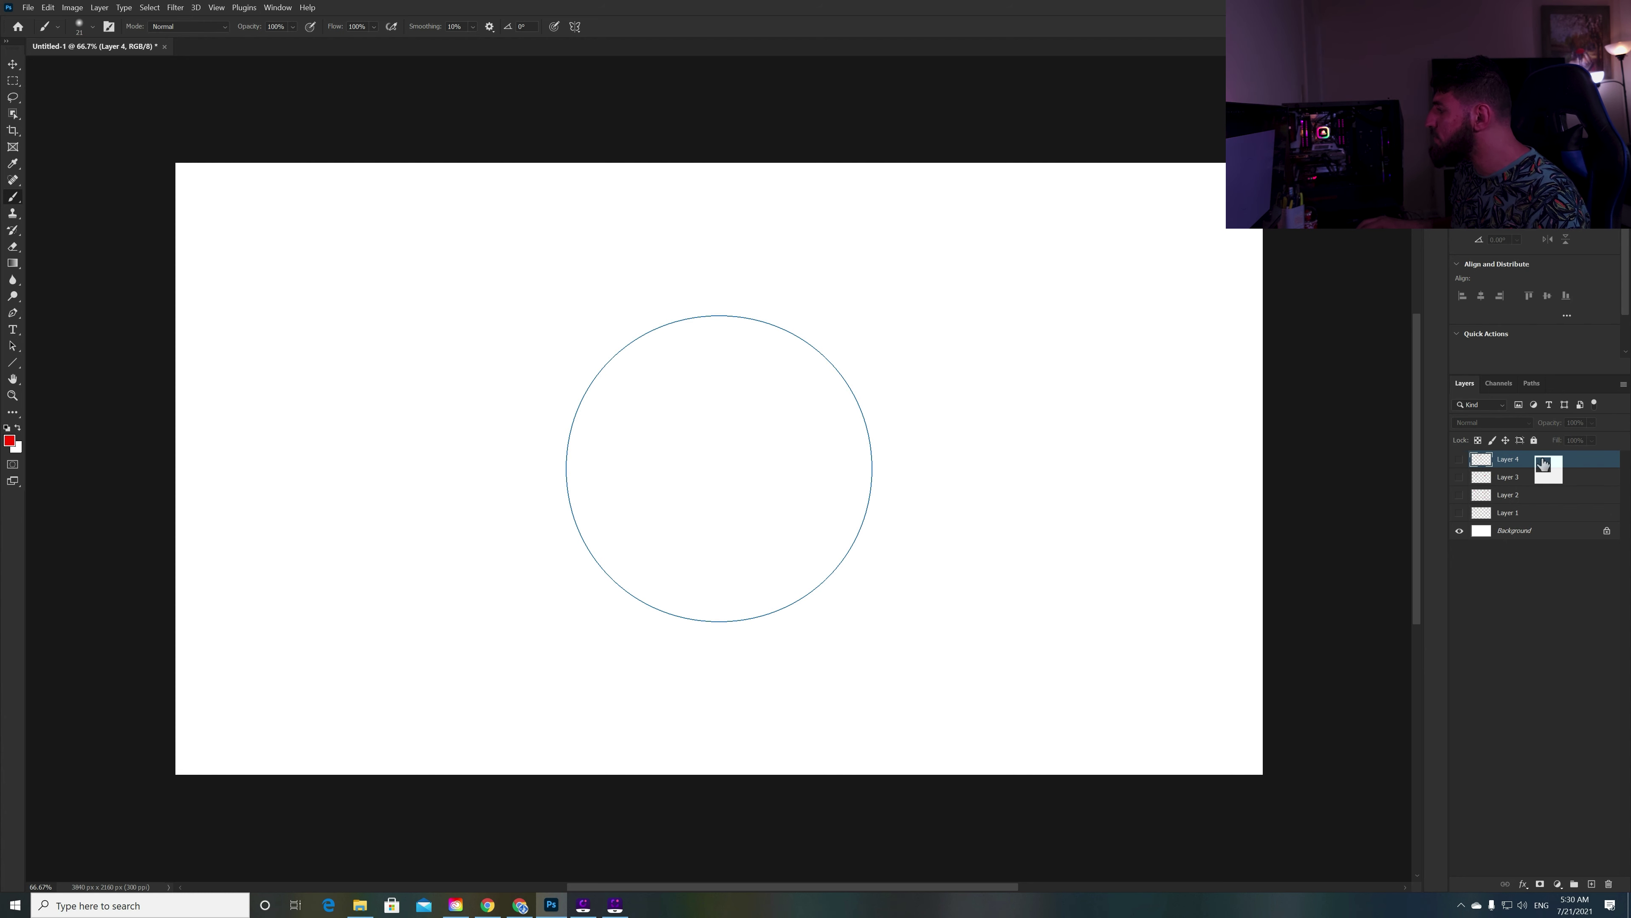
# Add Layer 5 and draw a three-anchor Pen path peaking near the top centre.
pyautogui.click(1591, 884)
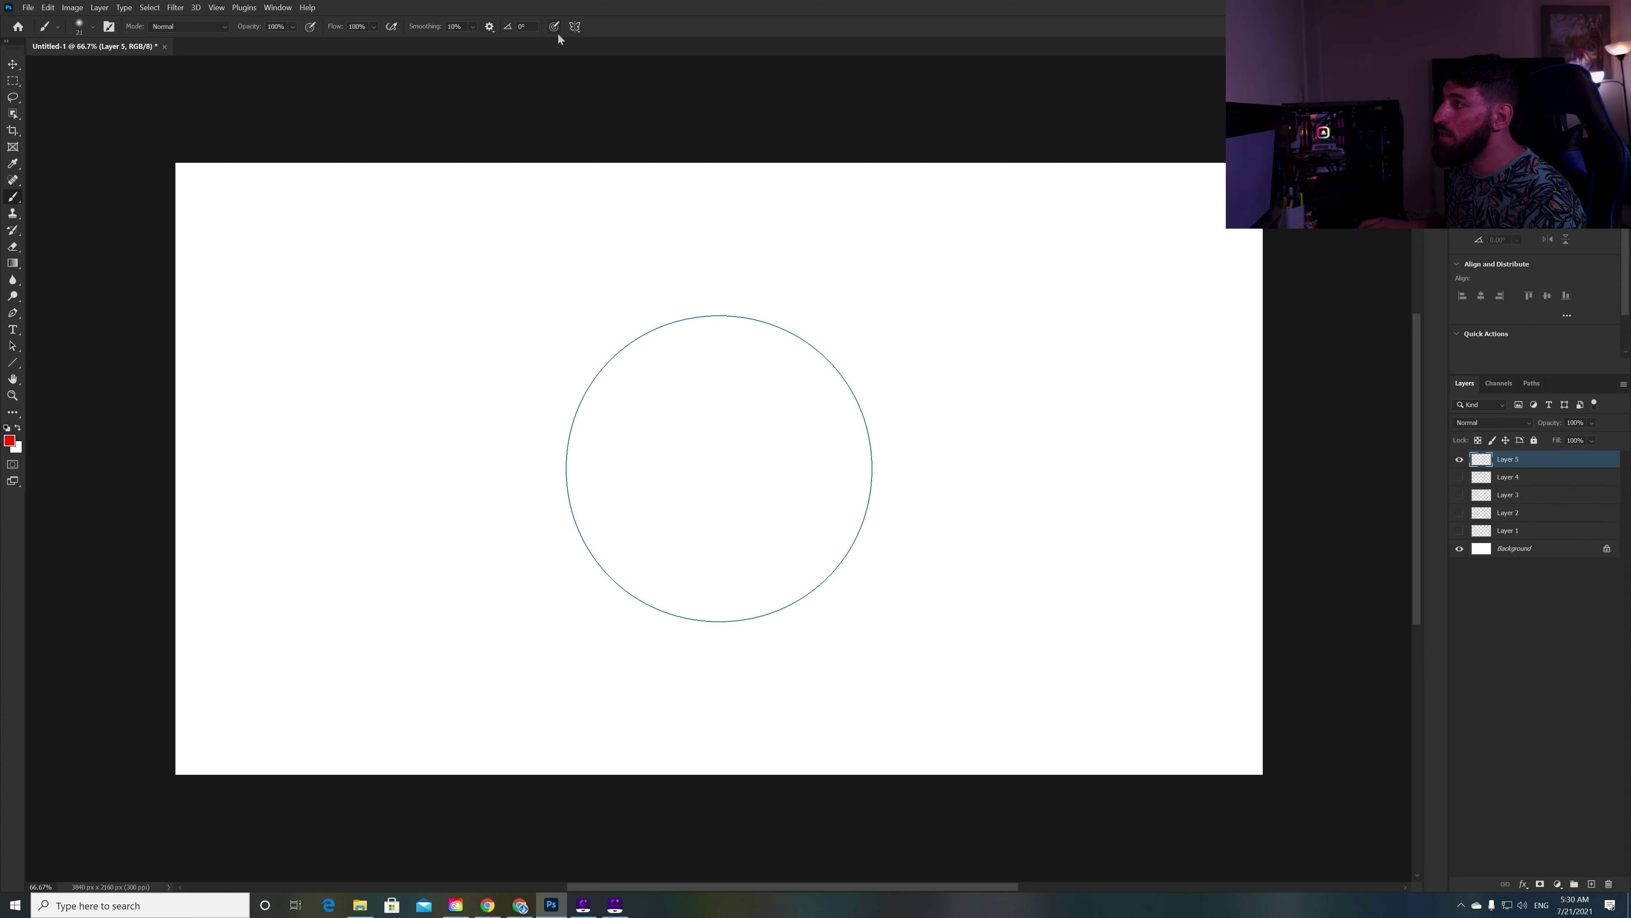
pyautogui.click(575, 27)
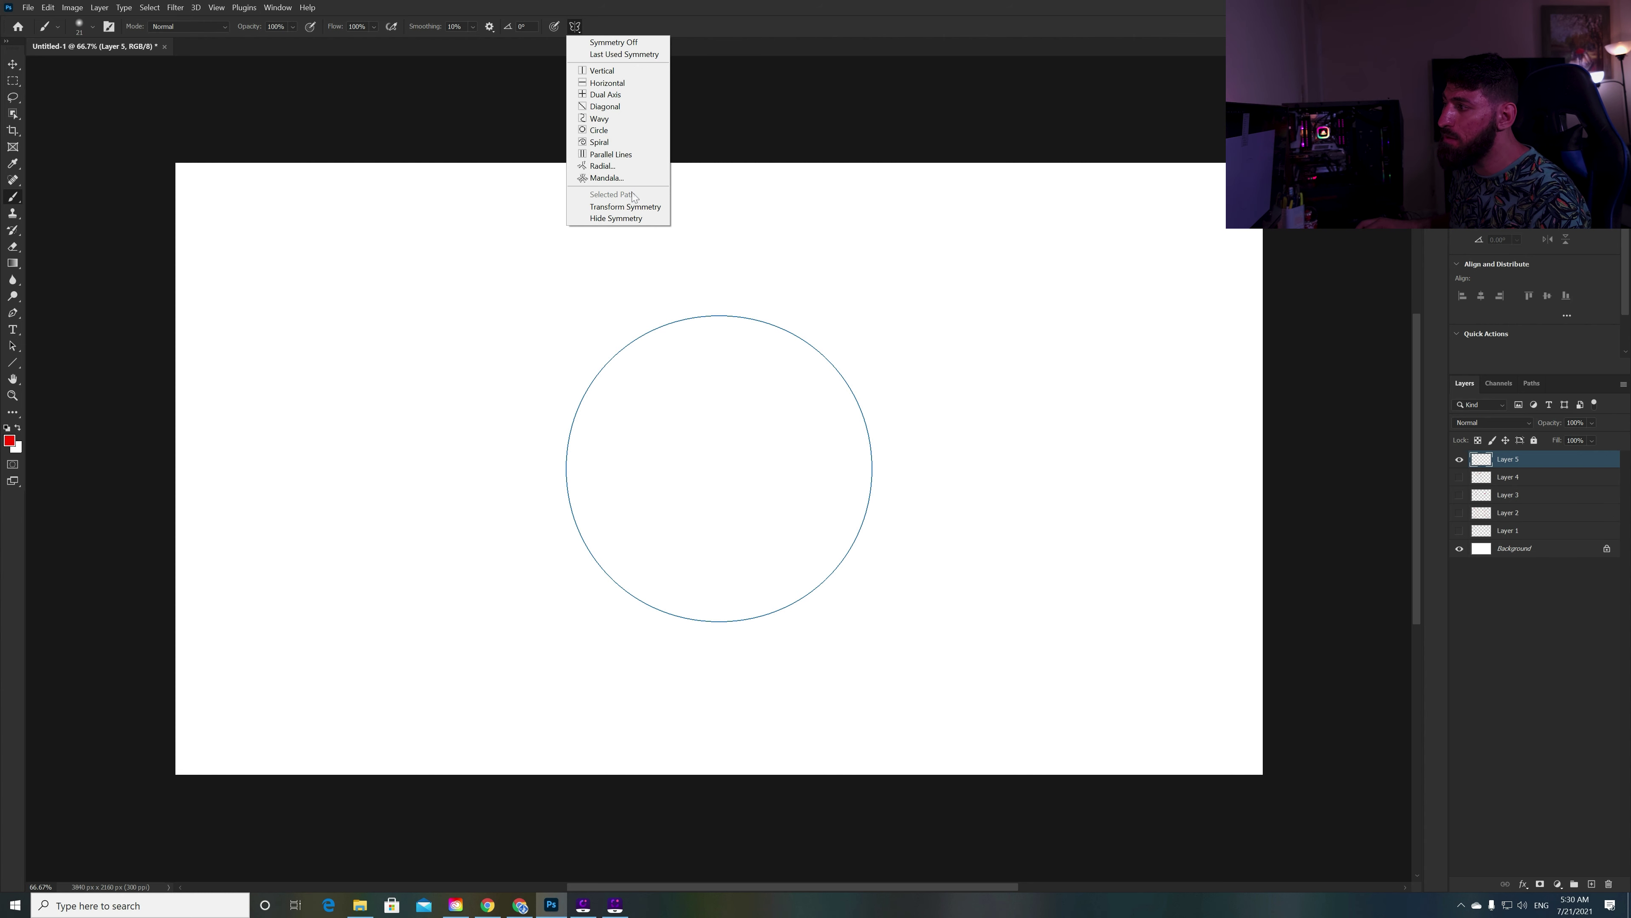
pyautogui.click(17, 321)
pyautogui.click(14, 314)
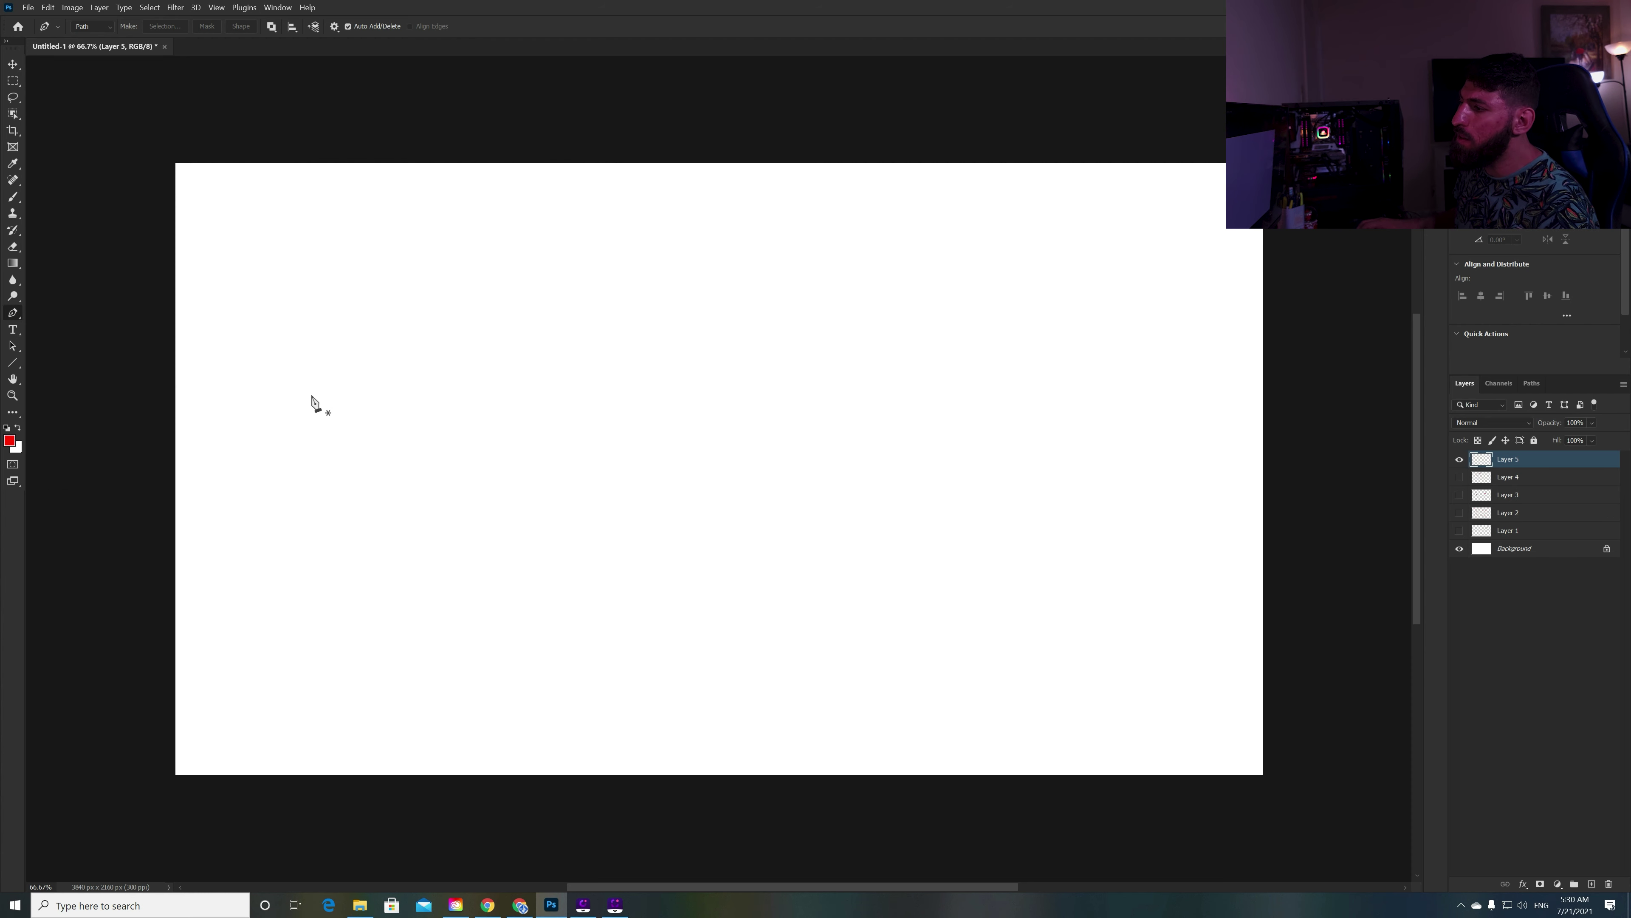
pyautogui.click(278, 446)
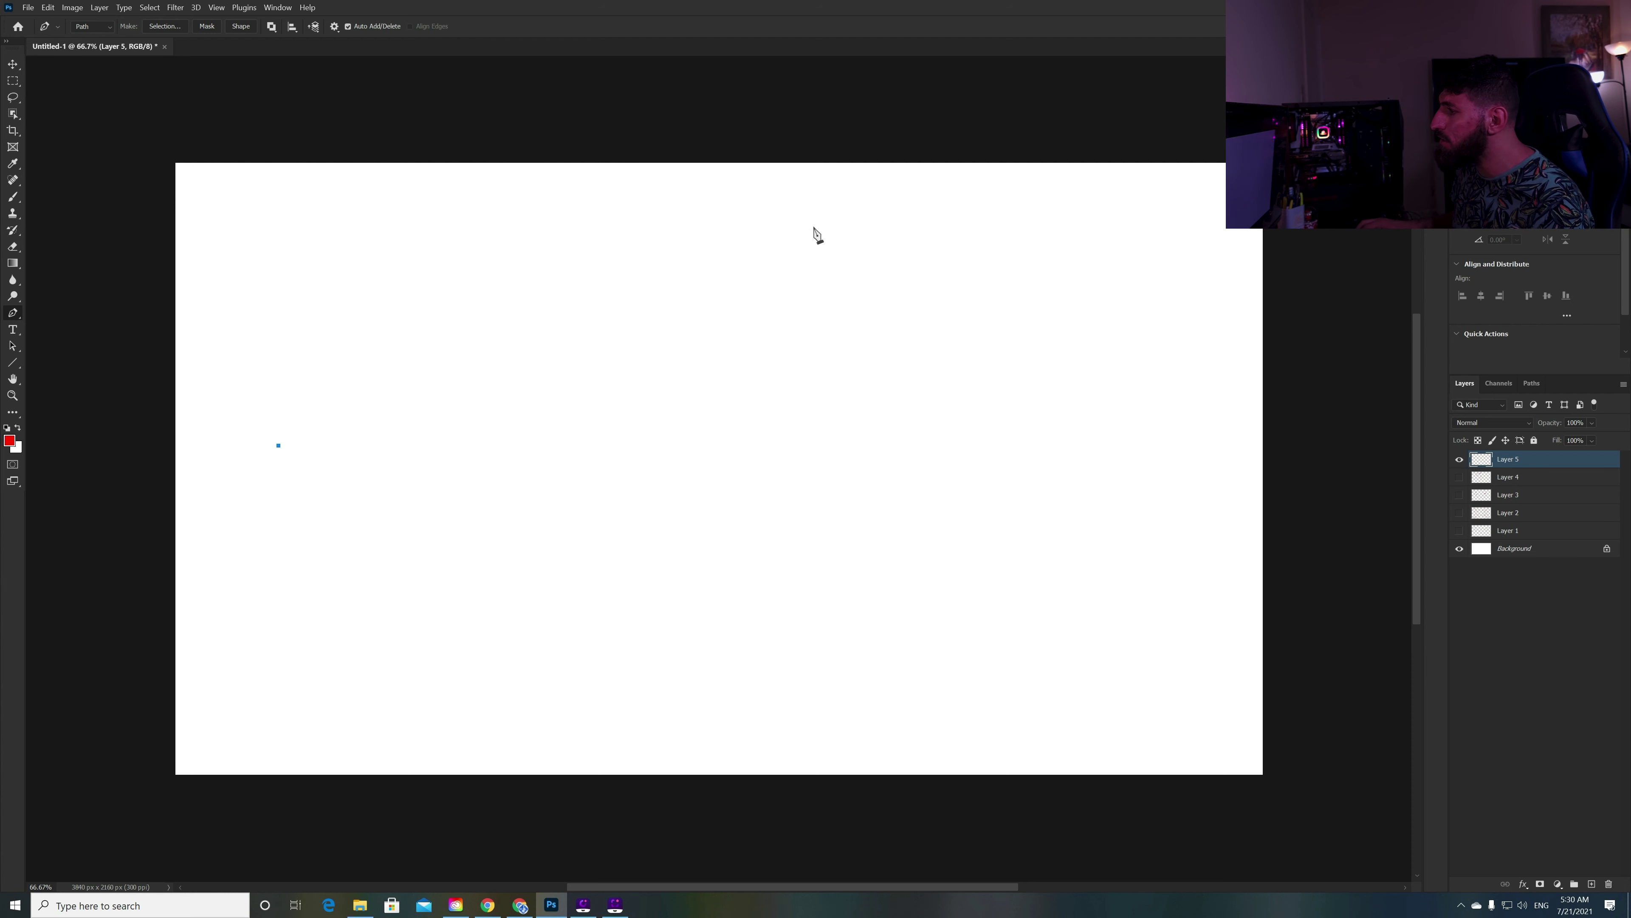
pyautogui.click(781, 216)
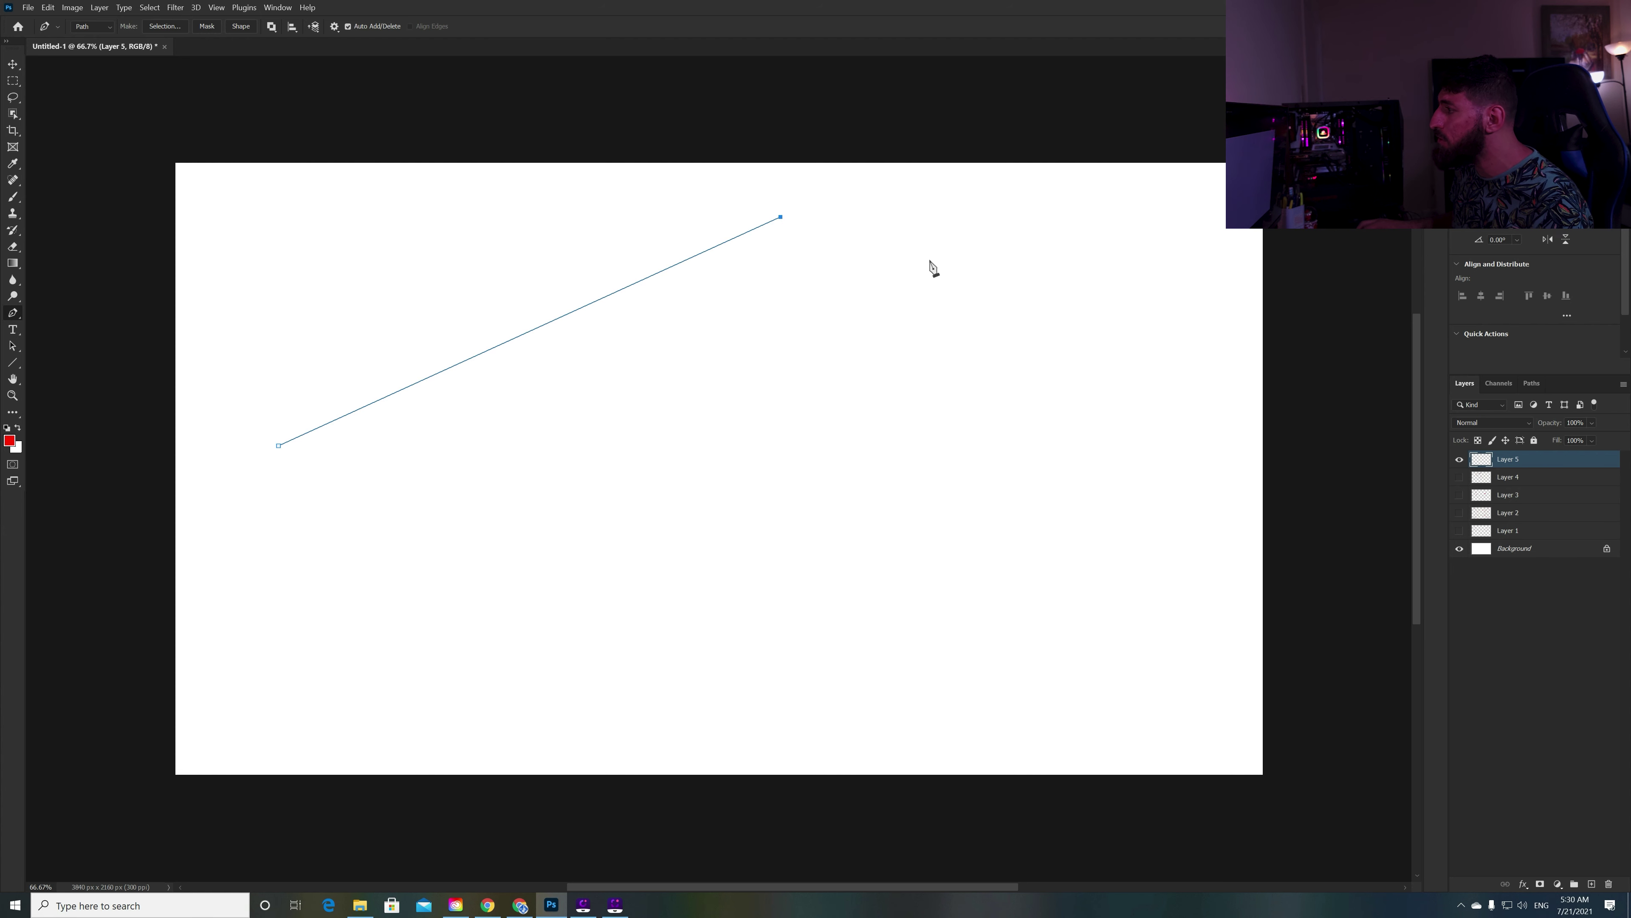
pyautogui.click(1099, 474)
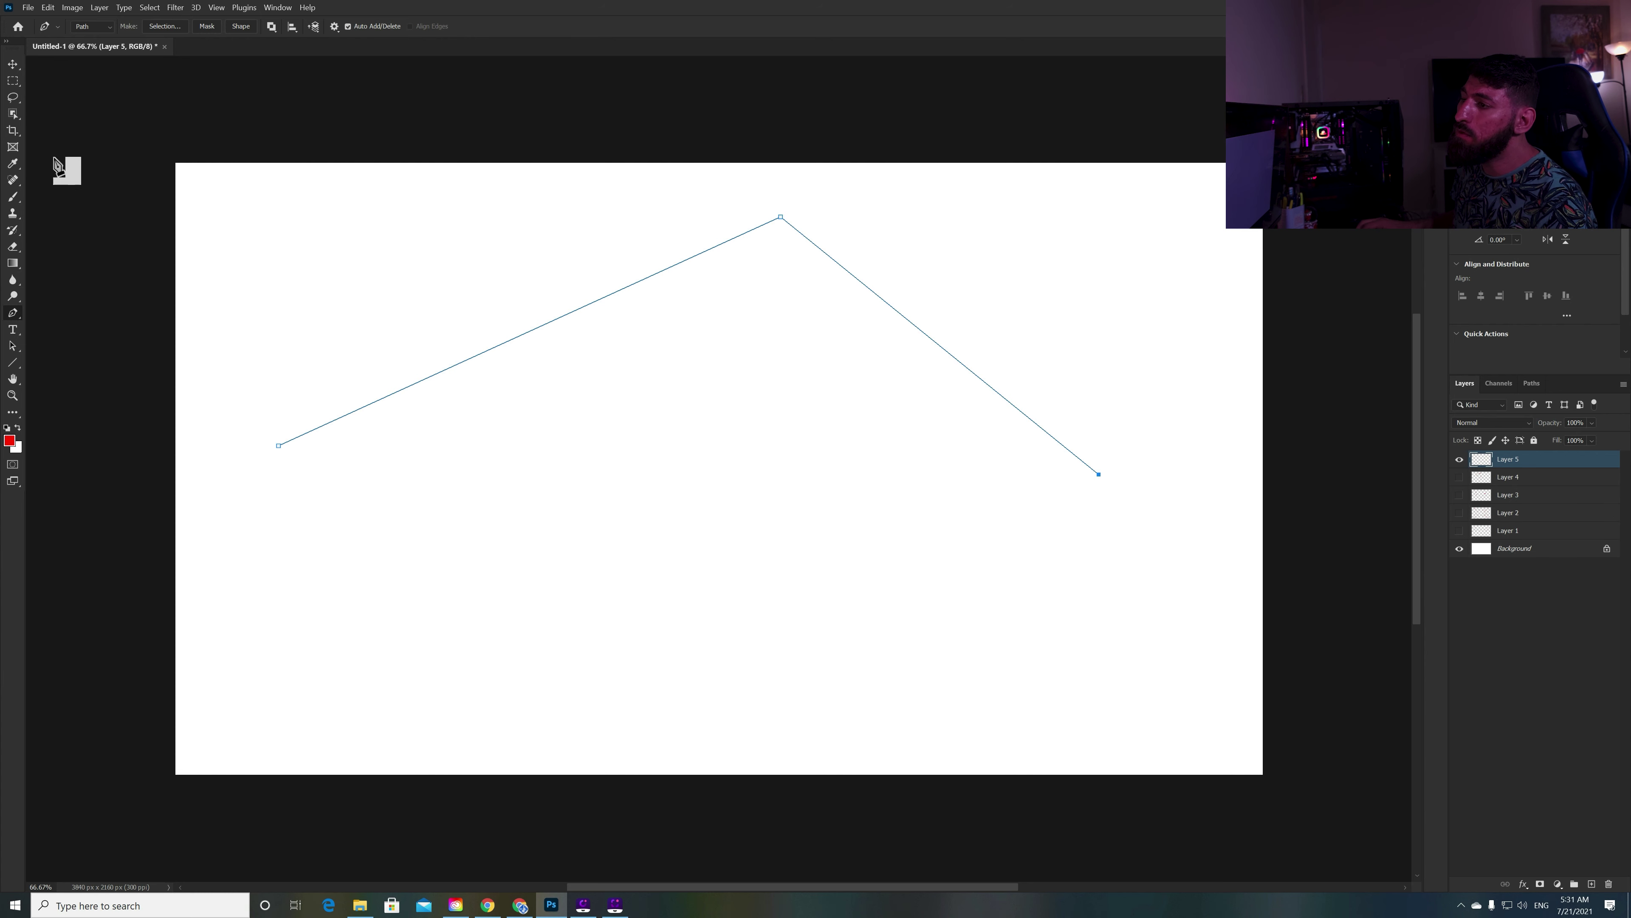
pyautogui.click(14, 199)
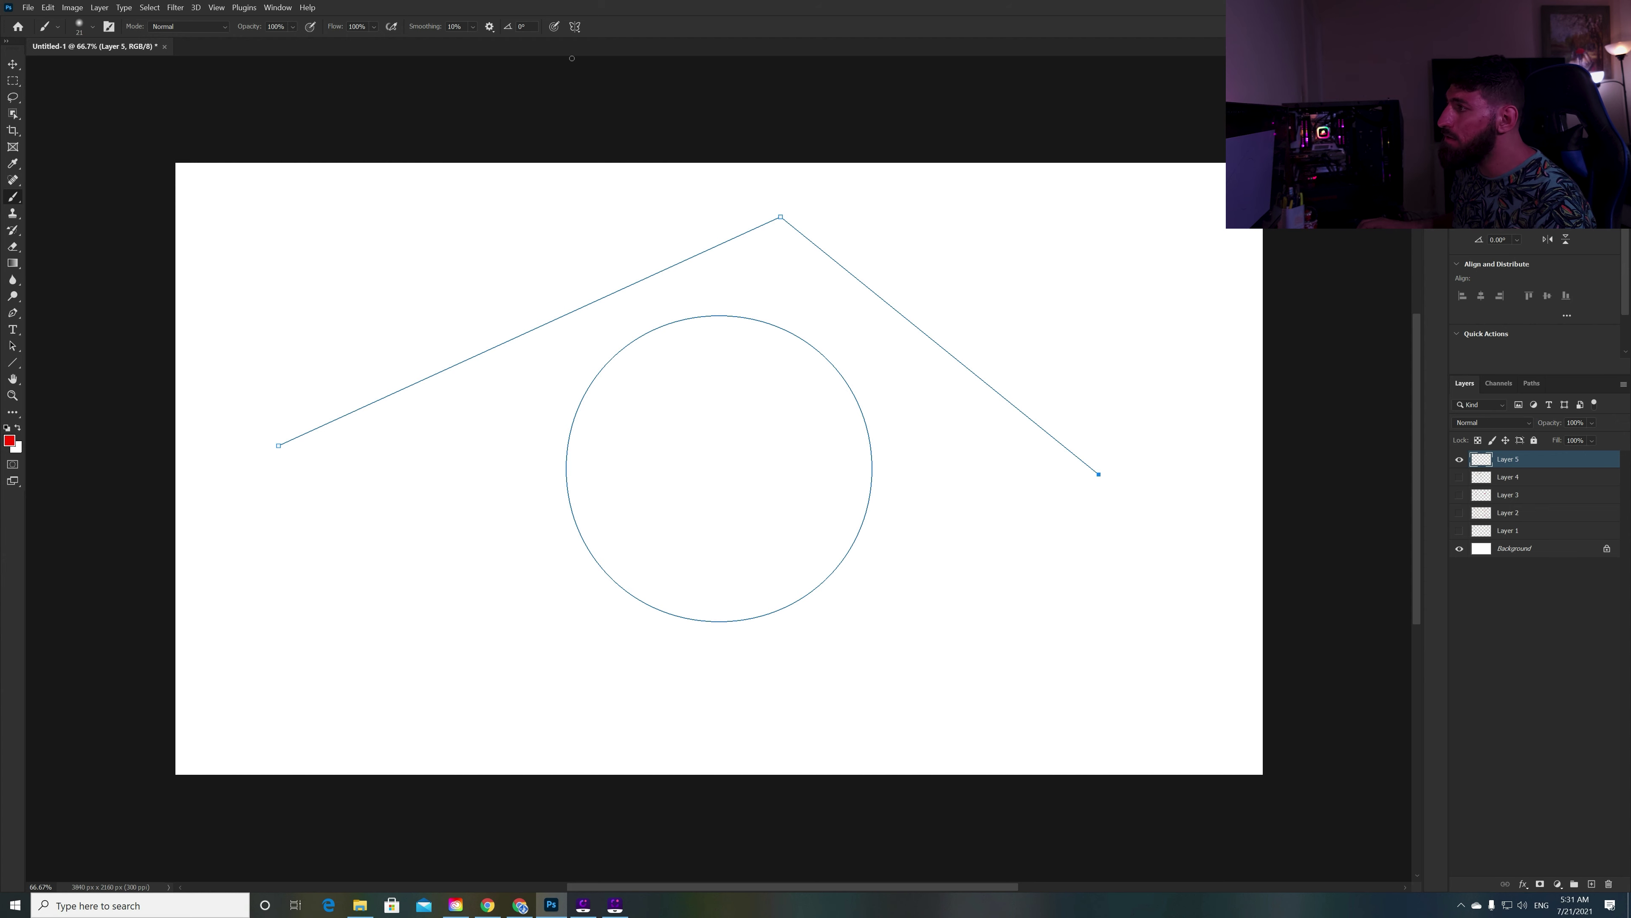
# Use the path as Selected Path symmetry, move it lower, and paint mirrored red strokes.
pyautogui.click(576, 27)
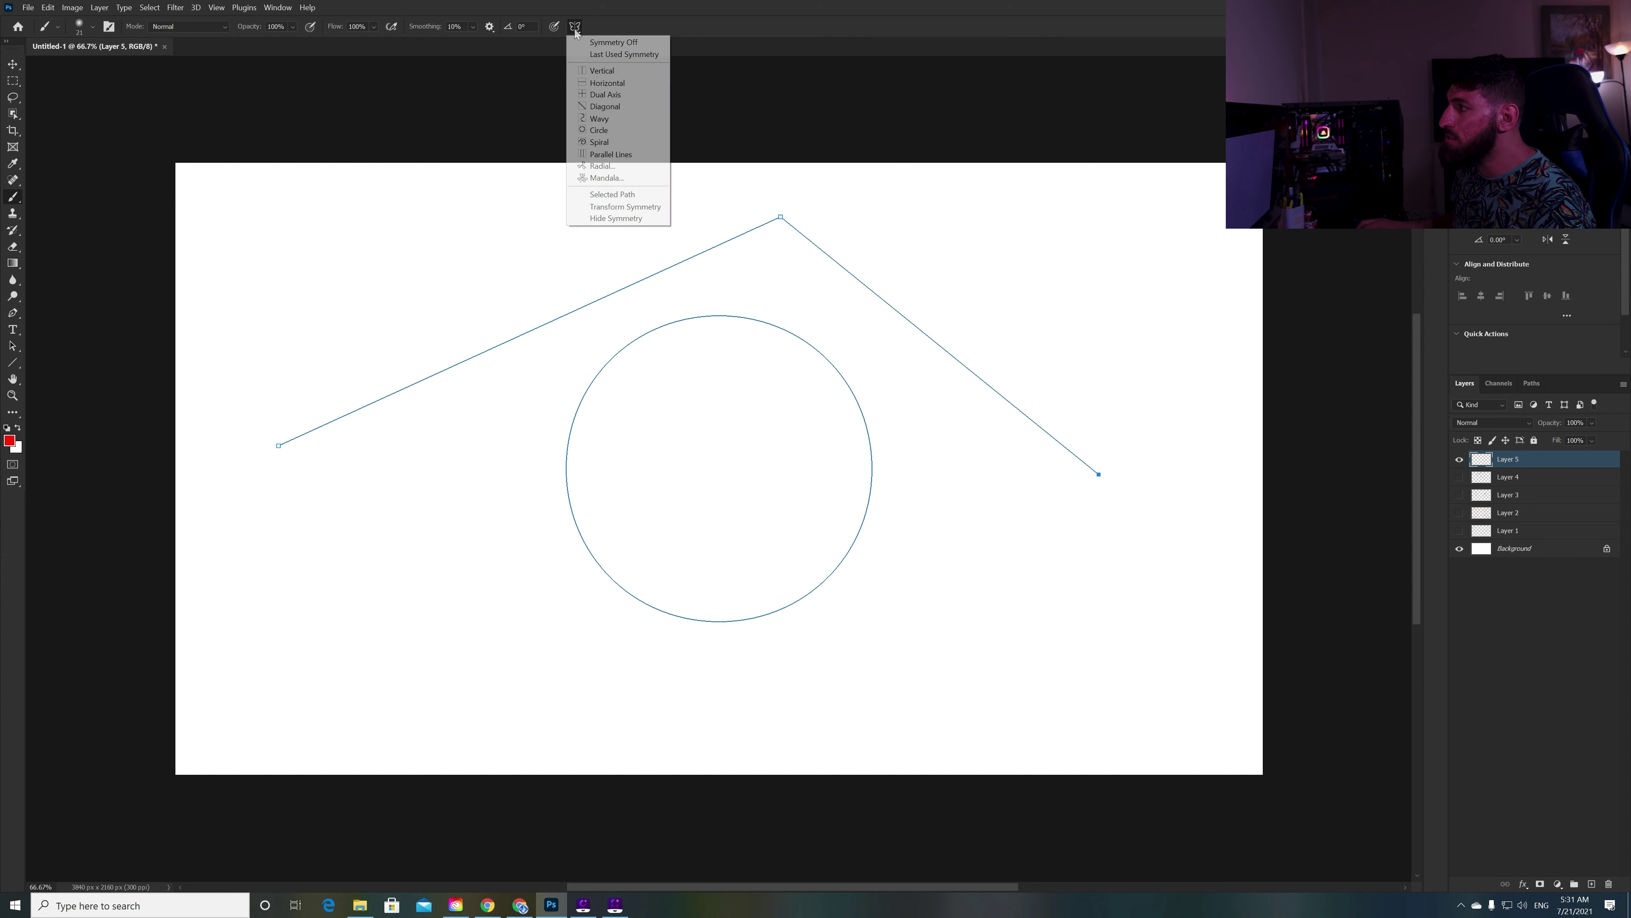
pyautogui.click(599, 194)
pyautogui.moveTo(802, 240); pyautogui.dragTo(818, 319)
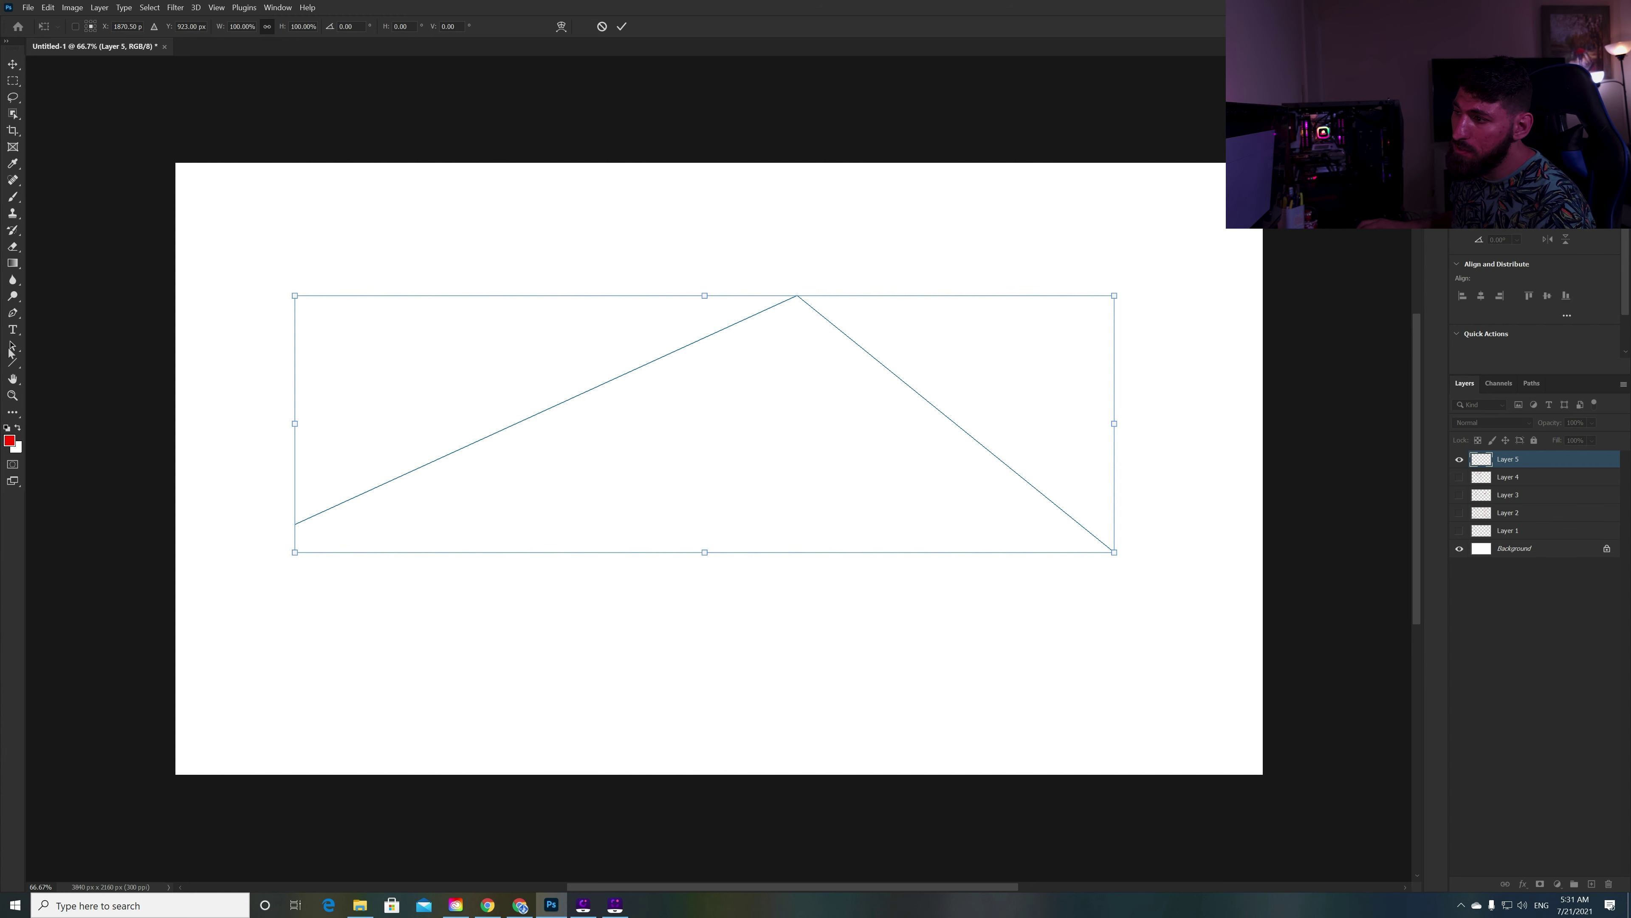
pyautogui.click(14, 198)
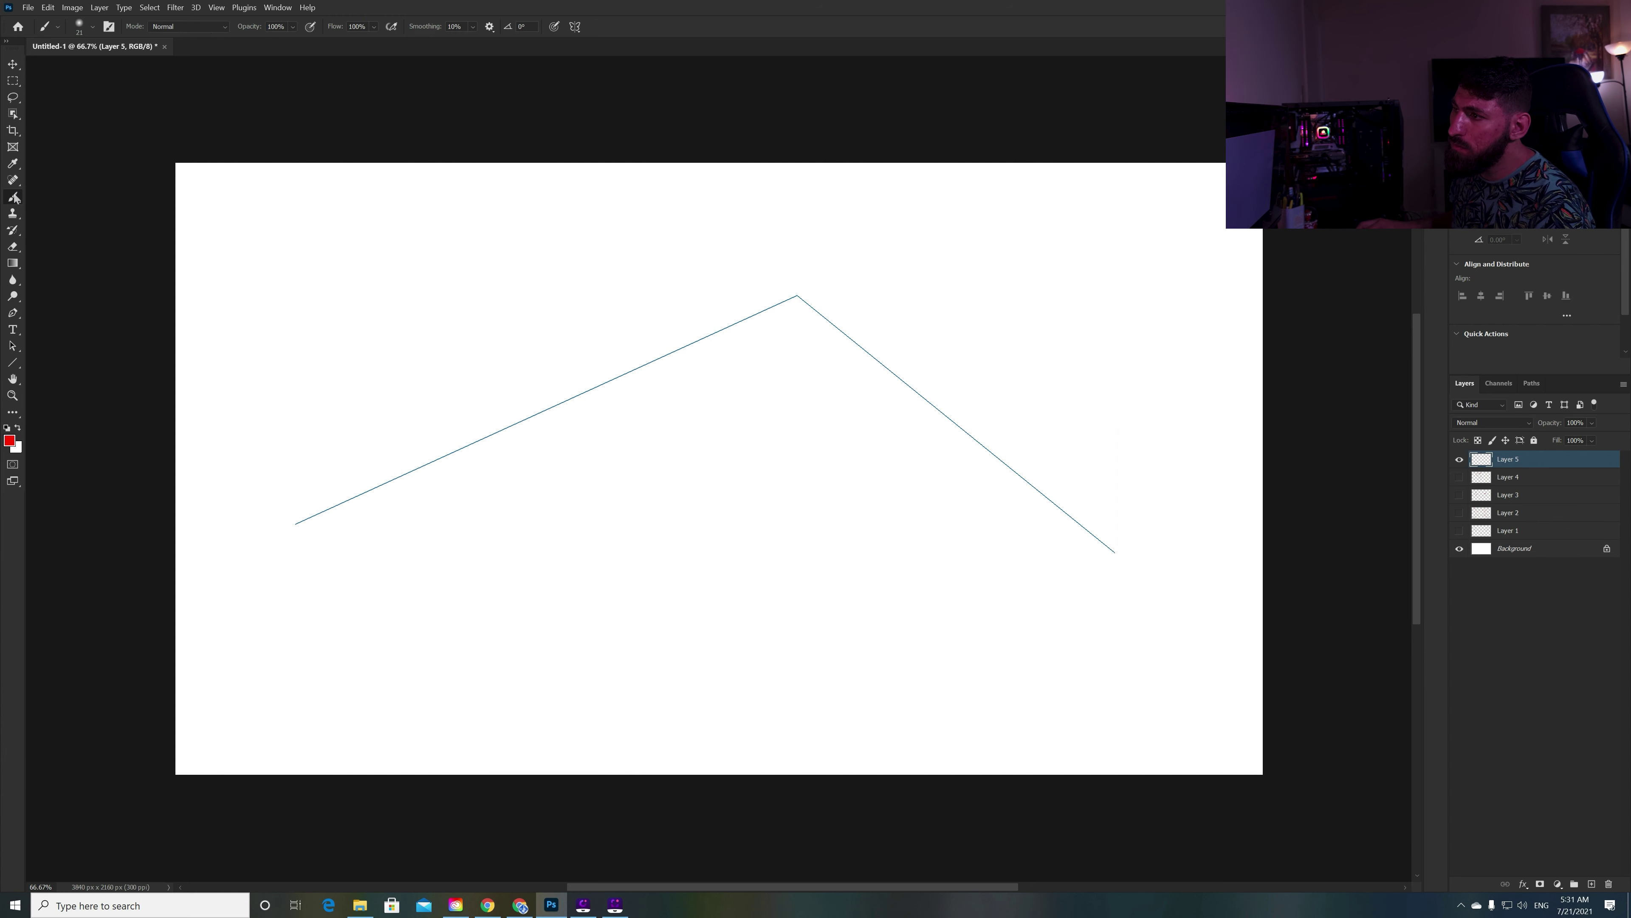
pyautogui.moveTo(431, 378)
pyautogui.mouseDown()
pyautogui.moveTo(964, 343)
pyautogui.moveTo(1136, 494)
pyautogui.mouseUp()
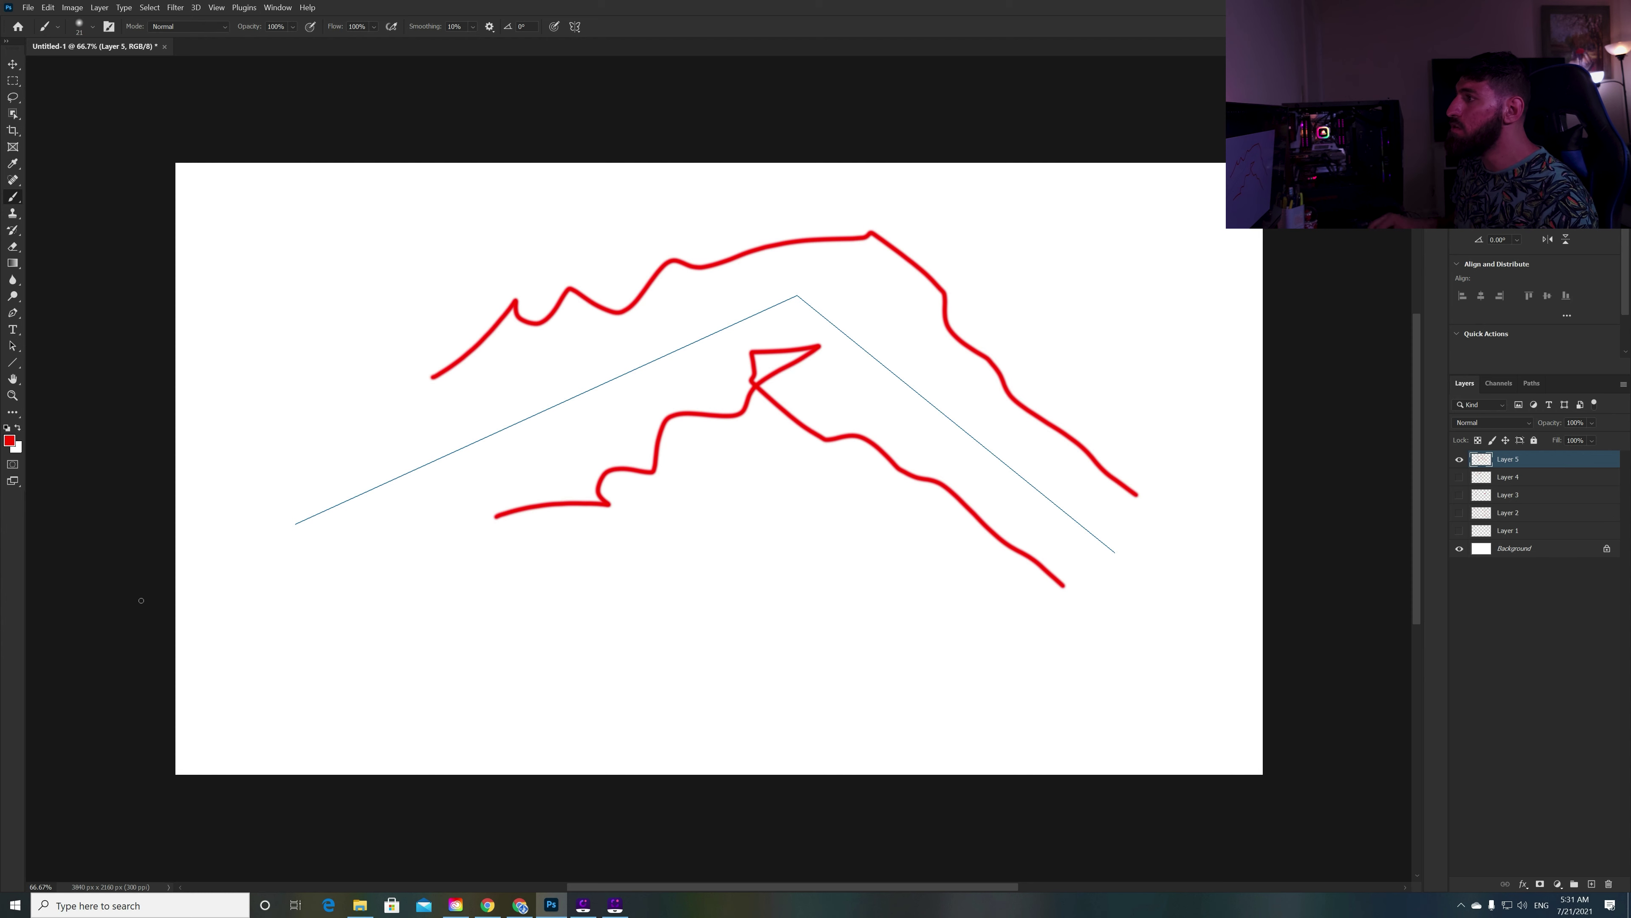
# Choose Hide Symmetry and delete Layer 5 with its mountain strokes.
pyautogui.click(570, 27)
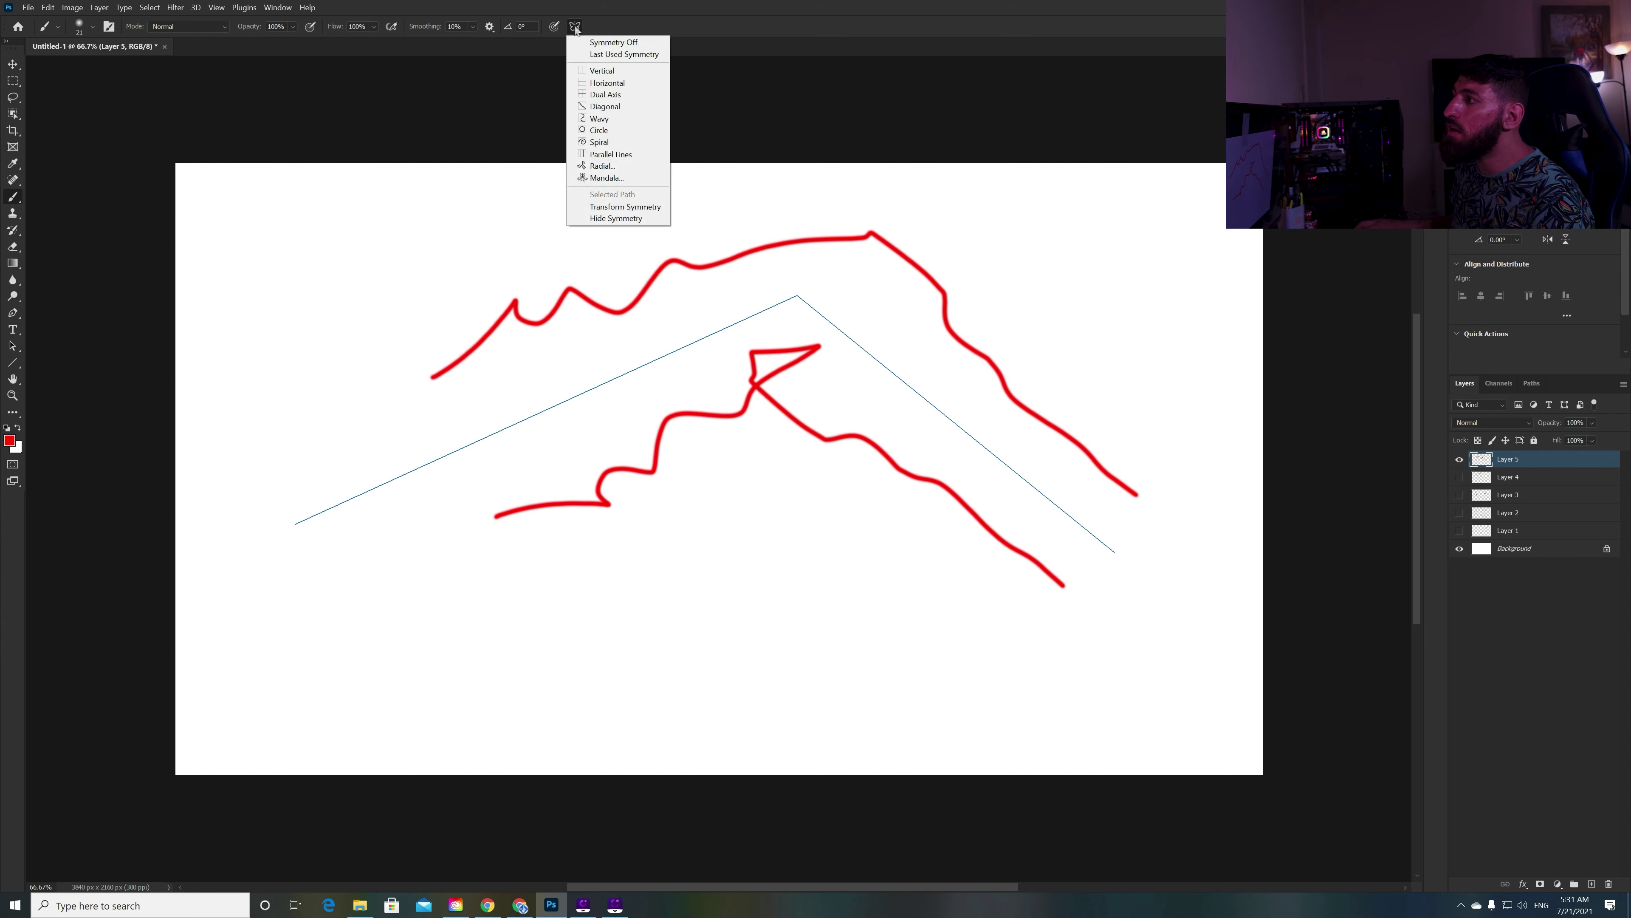
pyautogui.click(610, 219)
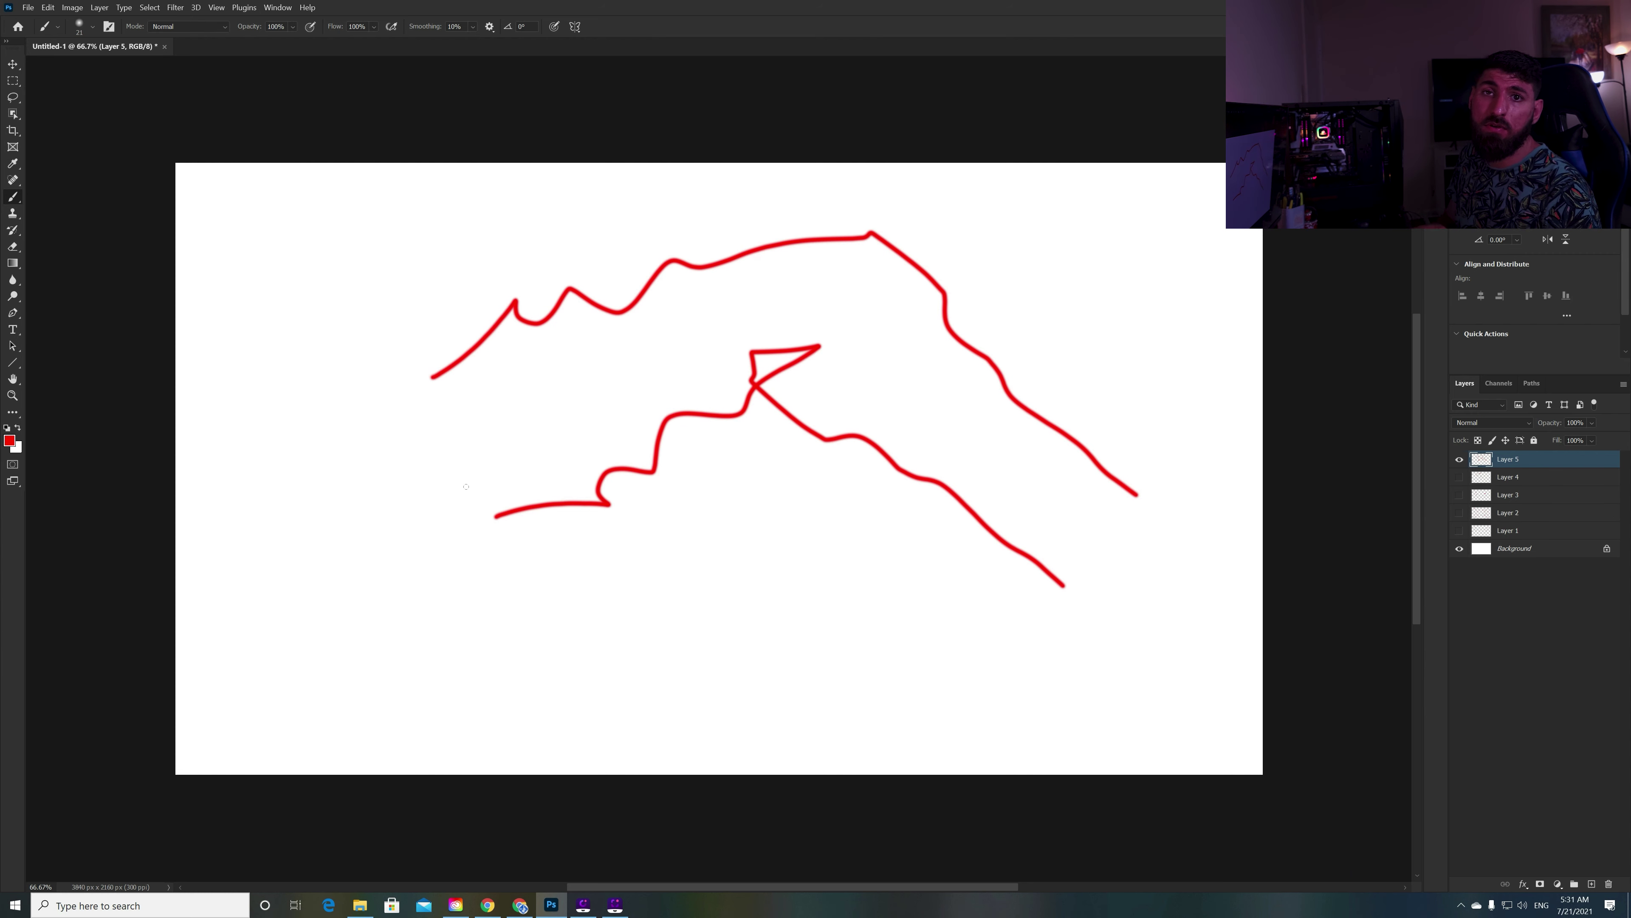
pyautogui.press('Delete')
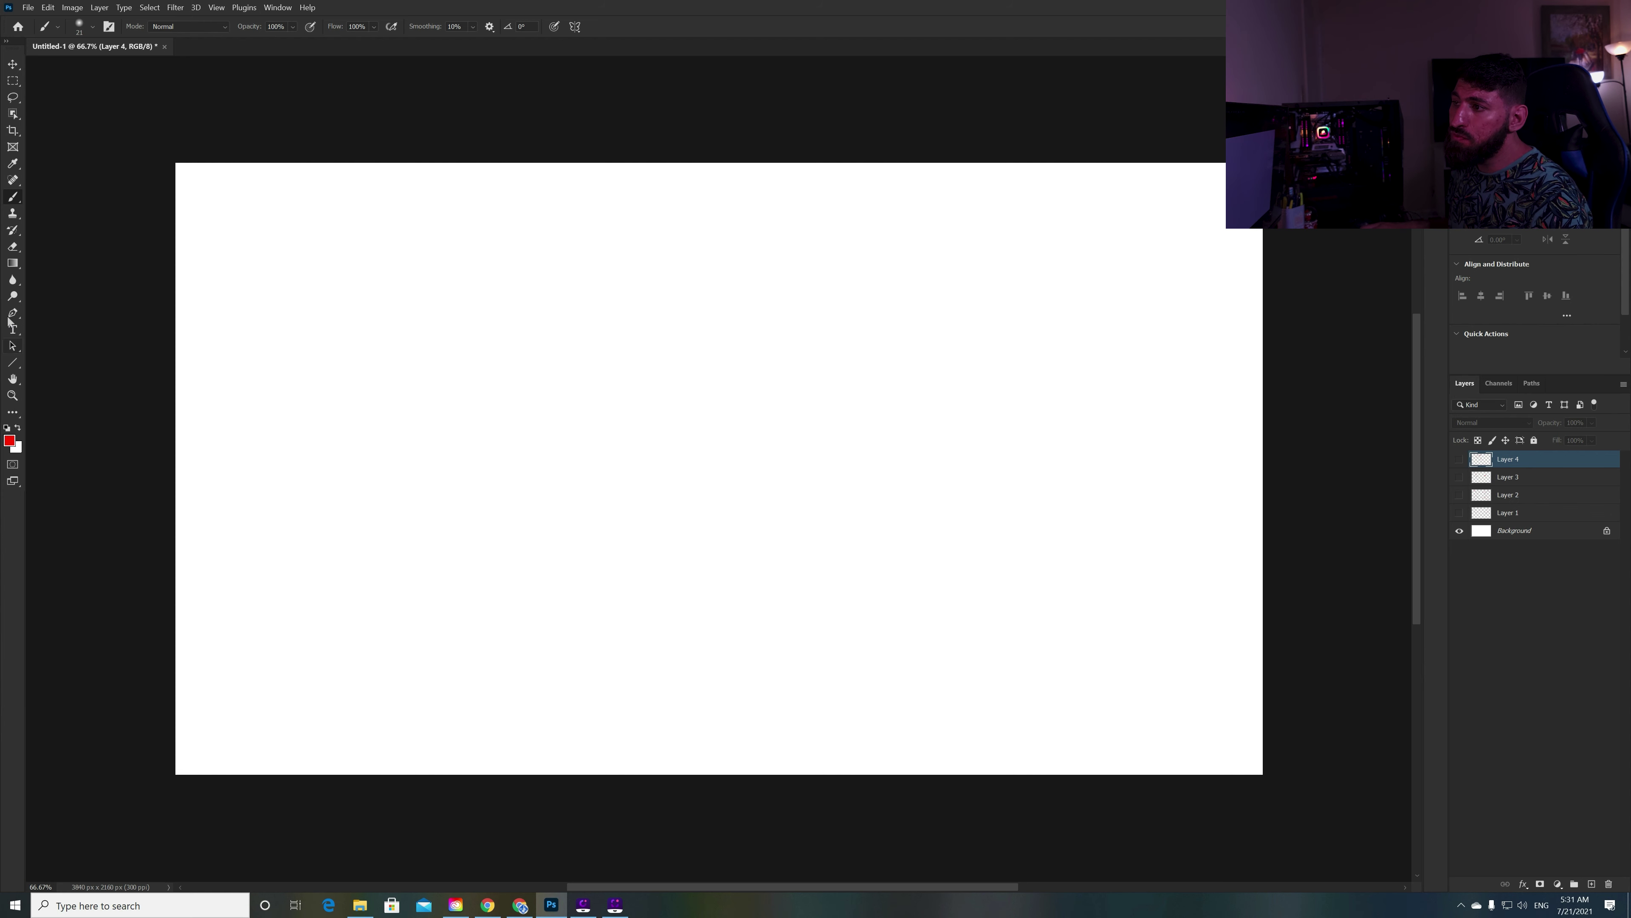
# Add a new Layer 5 and set the soft round brush to 143 px, angled -47°.
pyautogui.rightClick(434, 332)
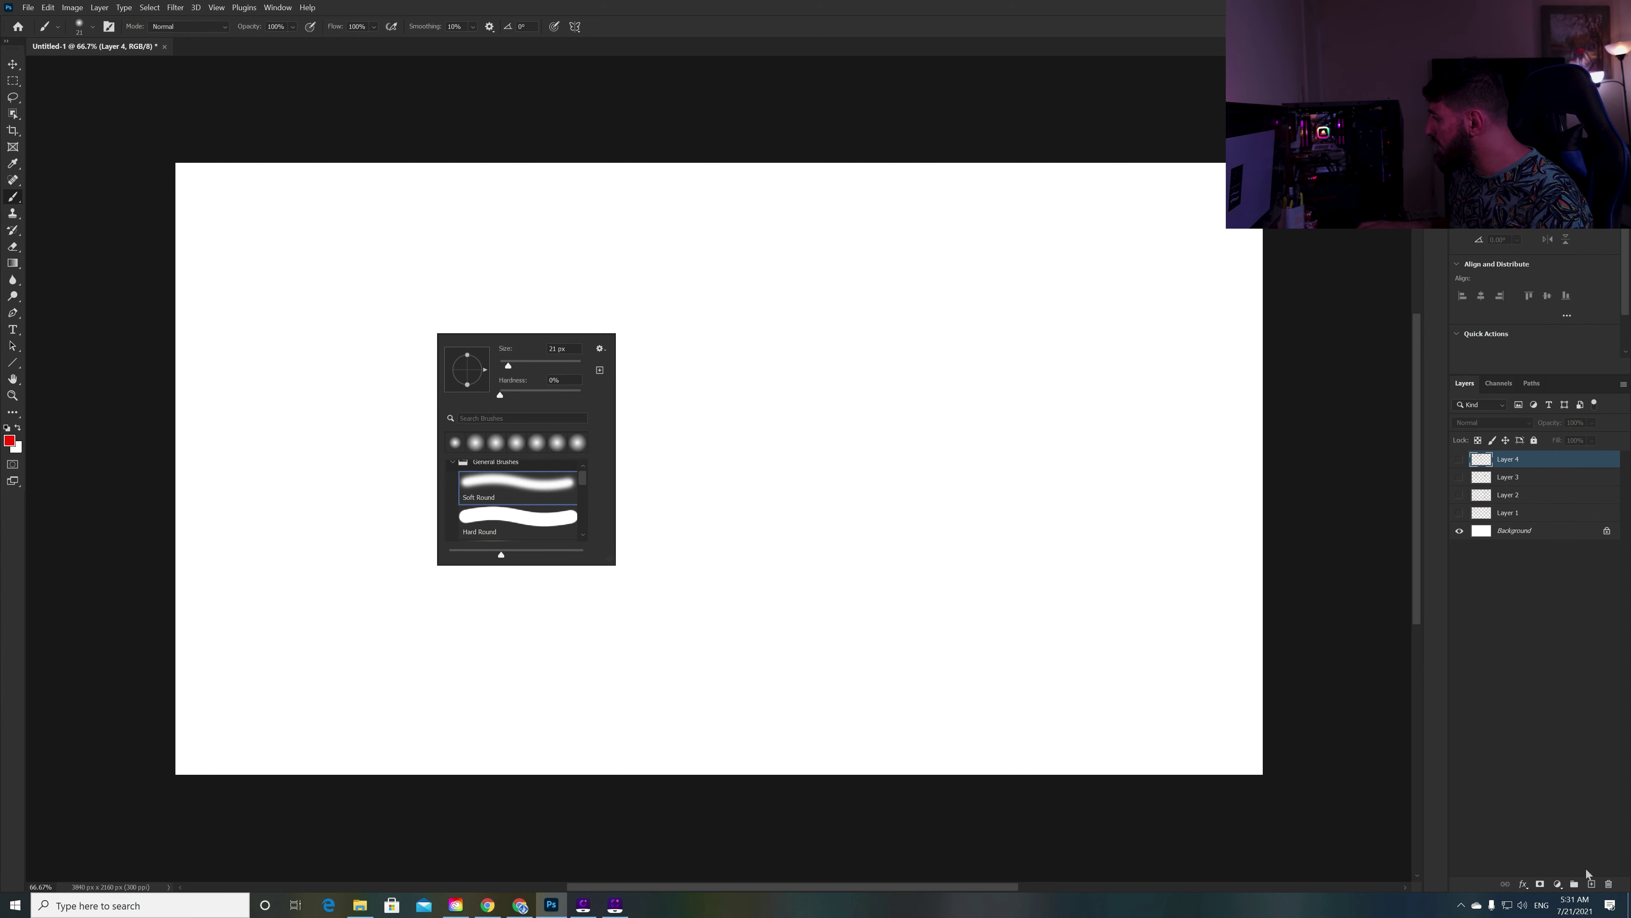
pyautogui.click(1591, 883)
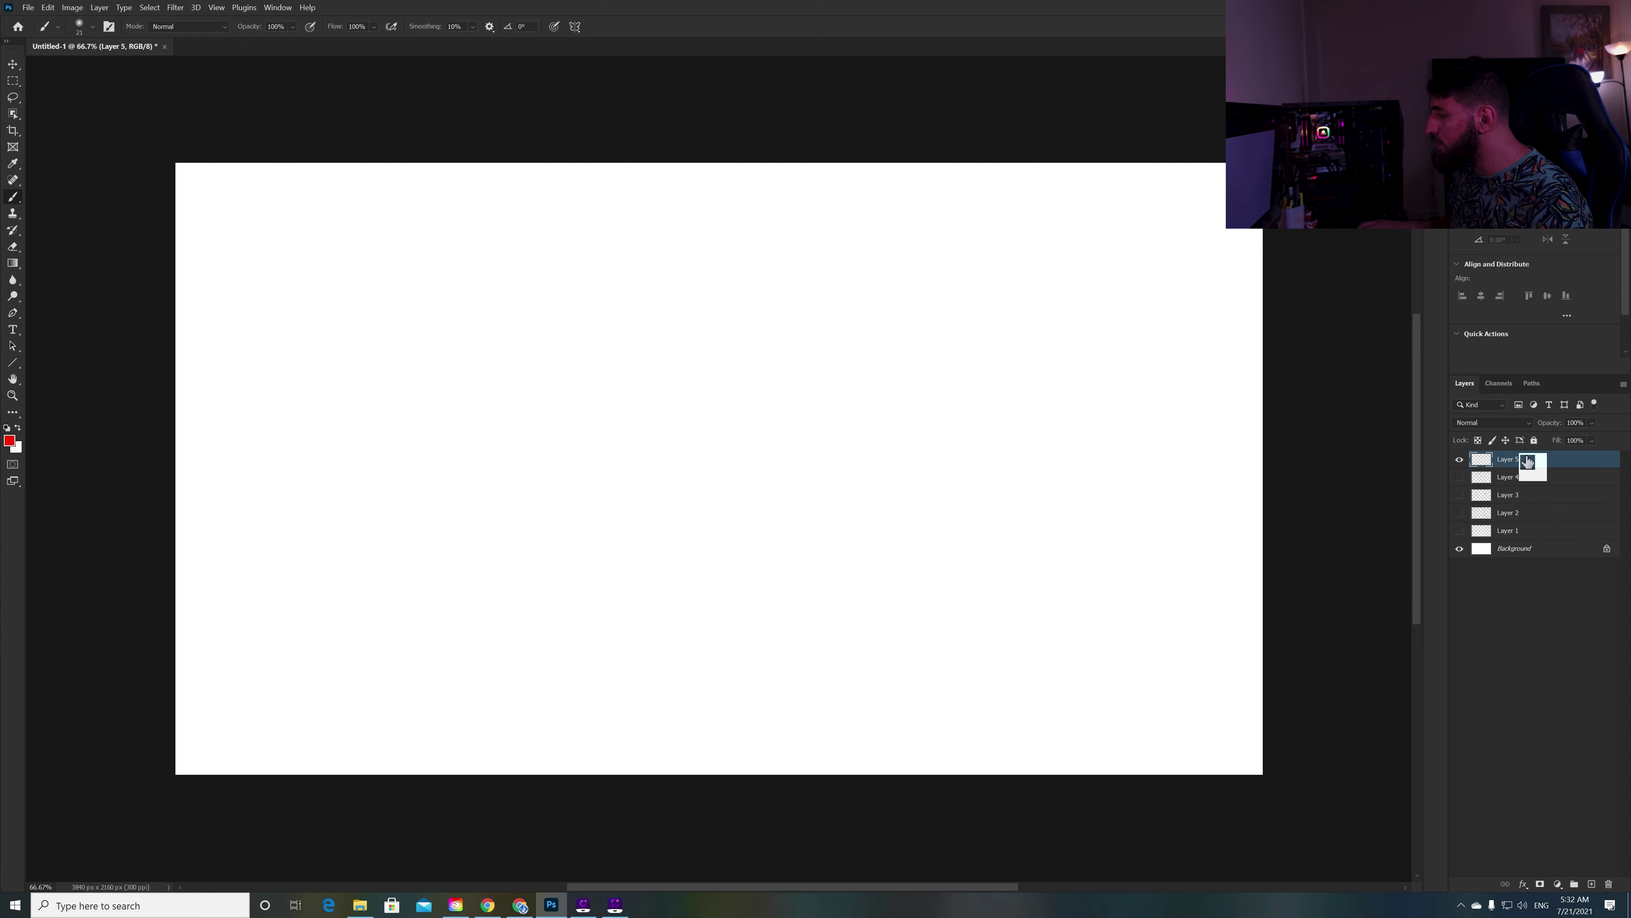
pyautogui.rightClick(504, 364)
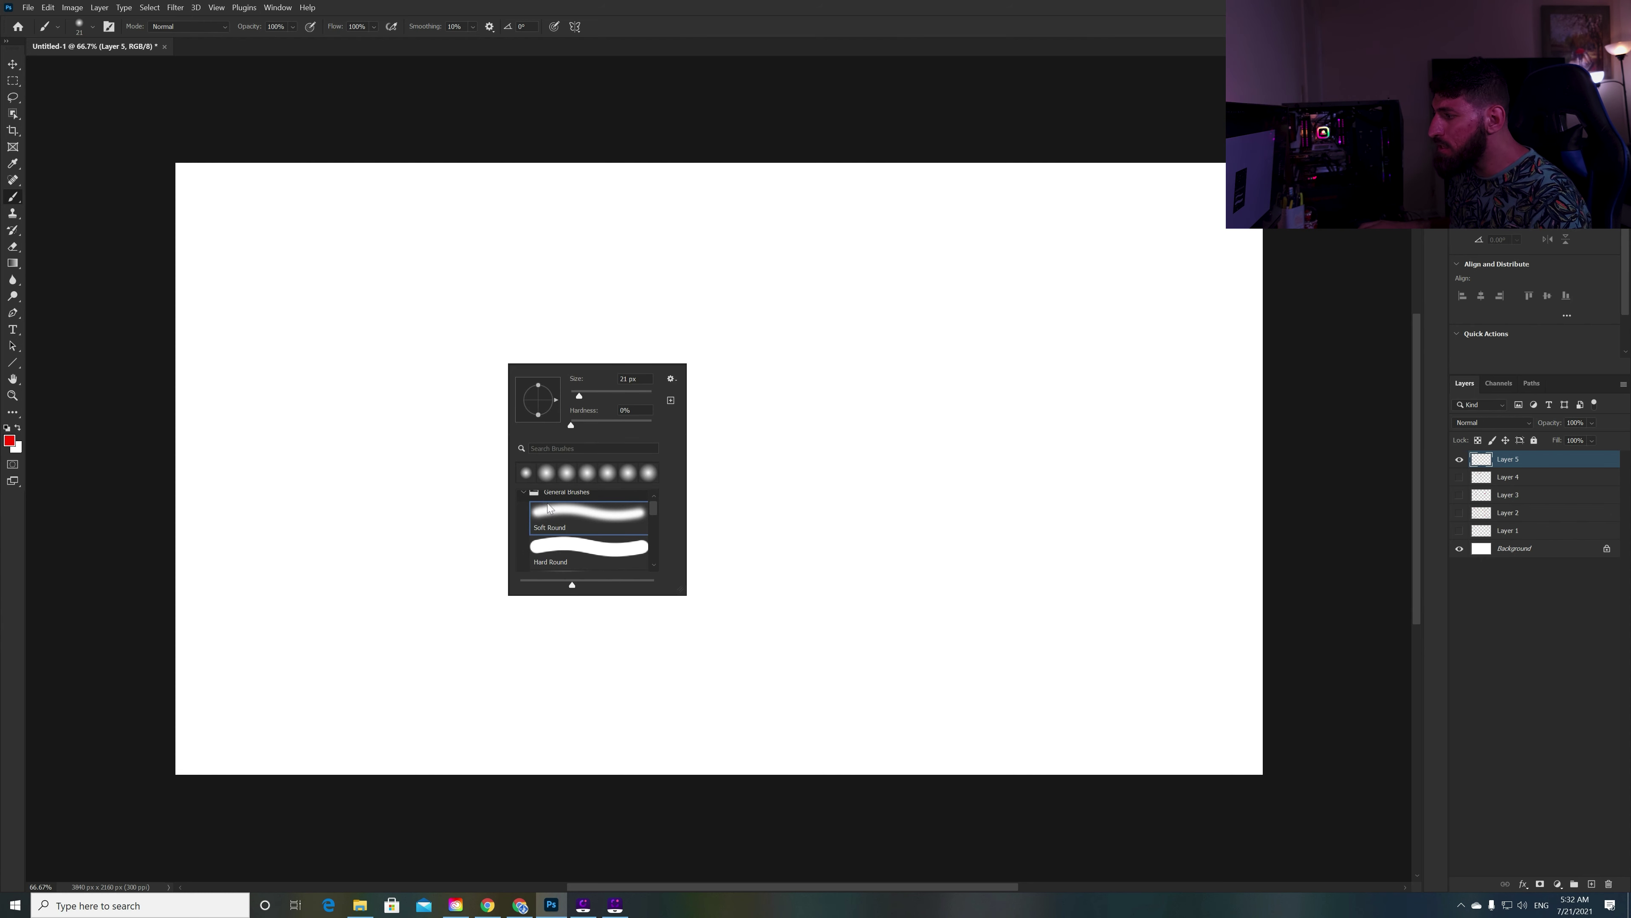
pyautogui.moveTo(548, 508)
pyautogui.mouseDown()
pyautogui.moveTo(577, 518)
pyautogui.moveTo(554, 522)
pyautogui.mouseUp()
pyautogui.moveTo(579, 395)
pyautogui.mouseDown()
pyautogui.moveTo(640, 397)
pyautogui.moveTo(570, 401)
pyautogui.mouseUp()
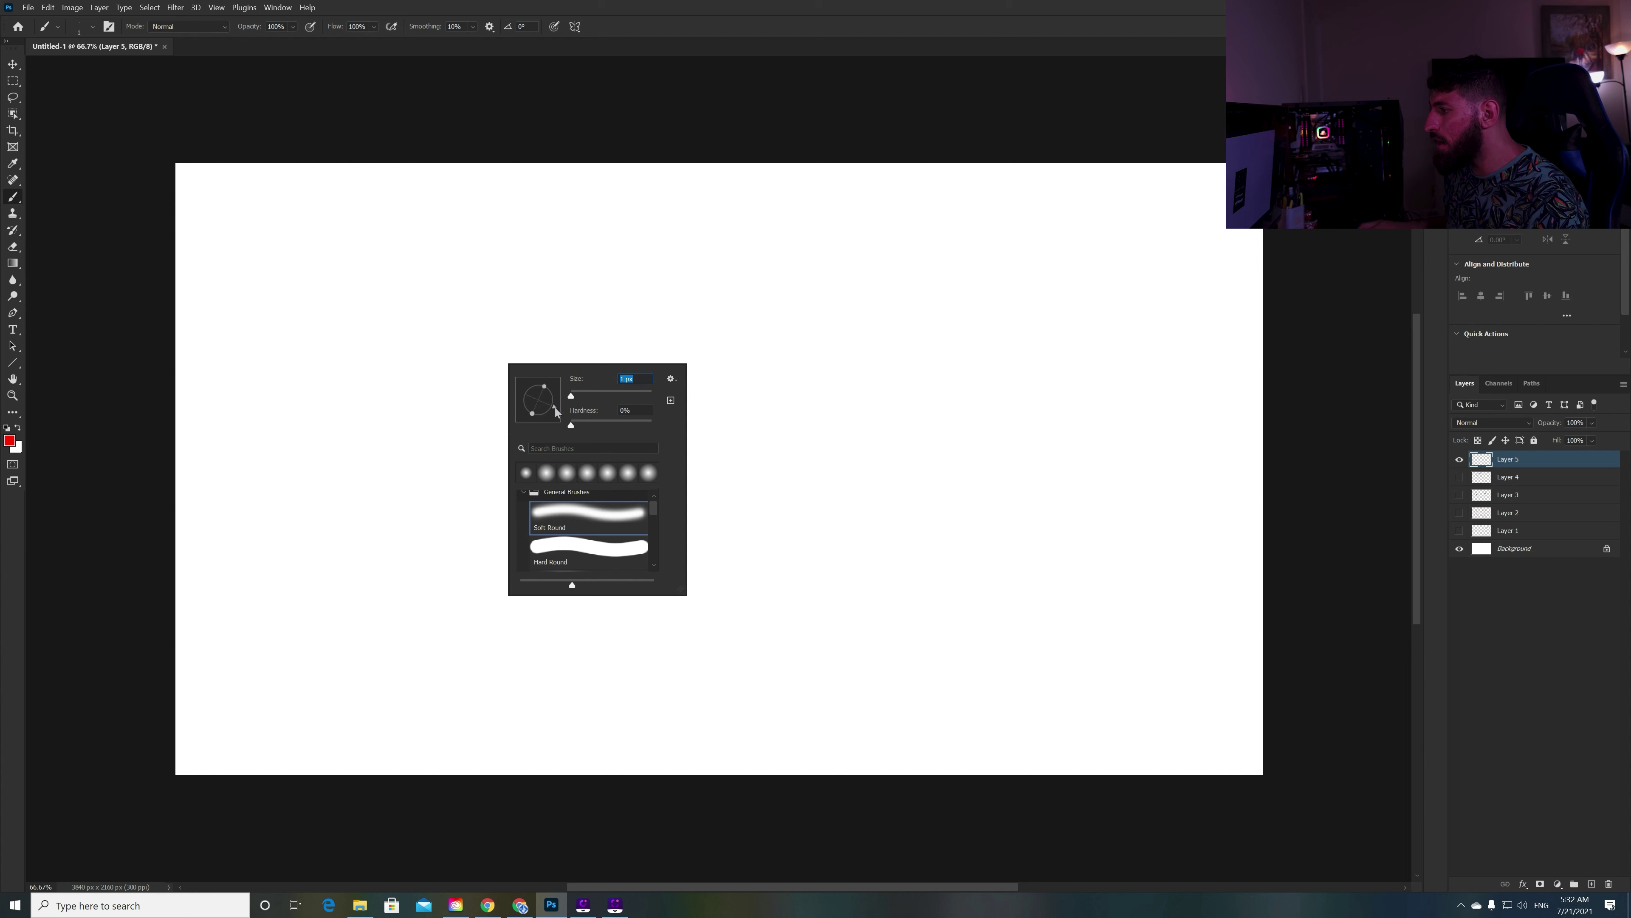
pyautogui.moveTo(553, 419); pyautogui.dragTo(448, 350)
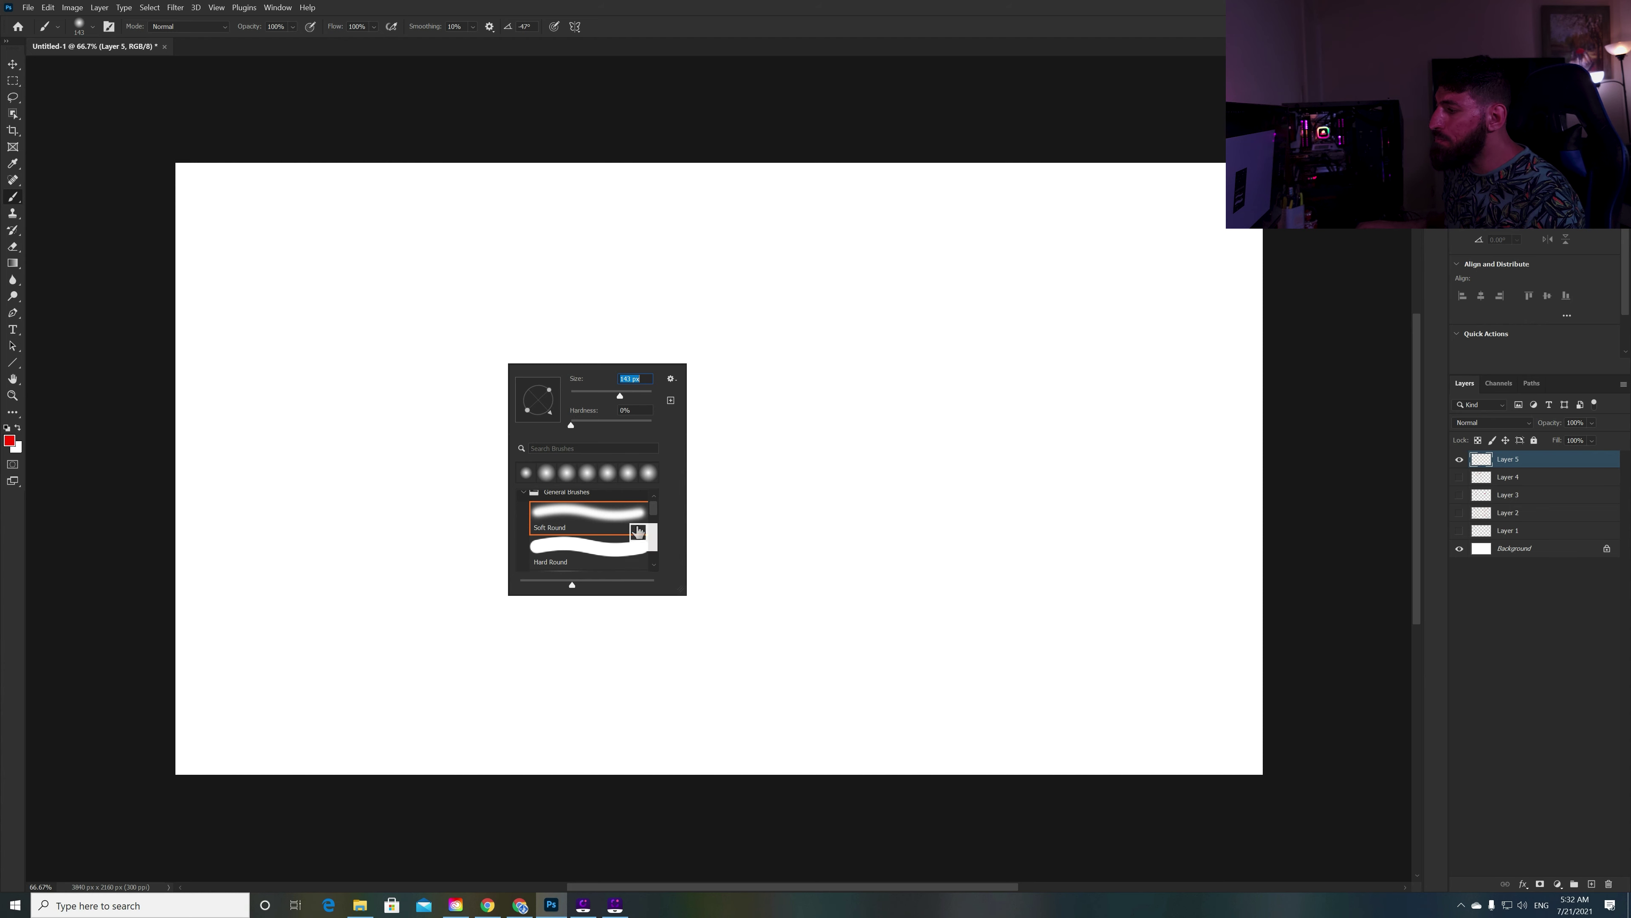
pyautogui.click(109, 28)
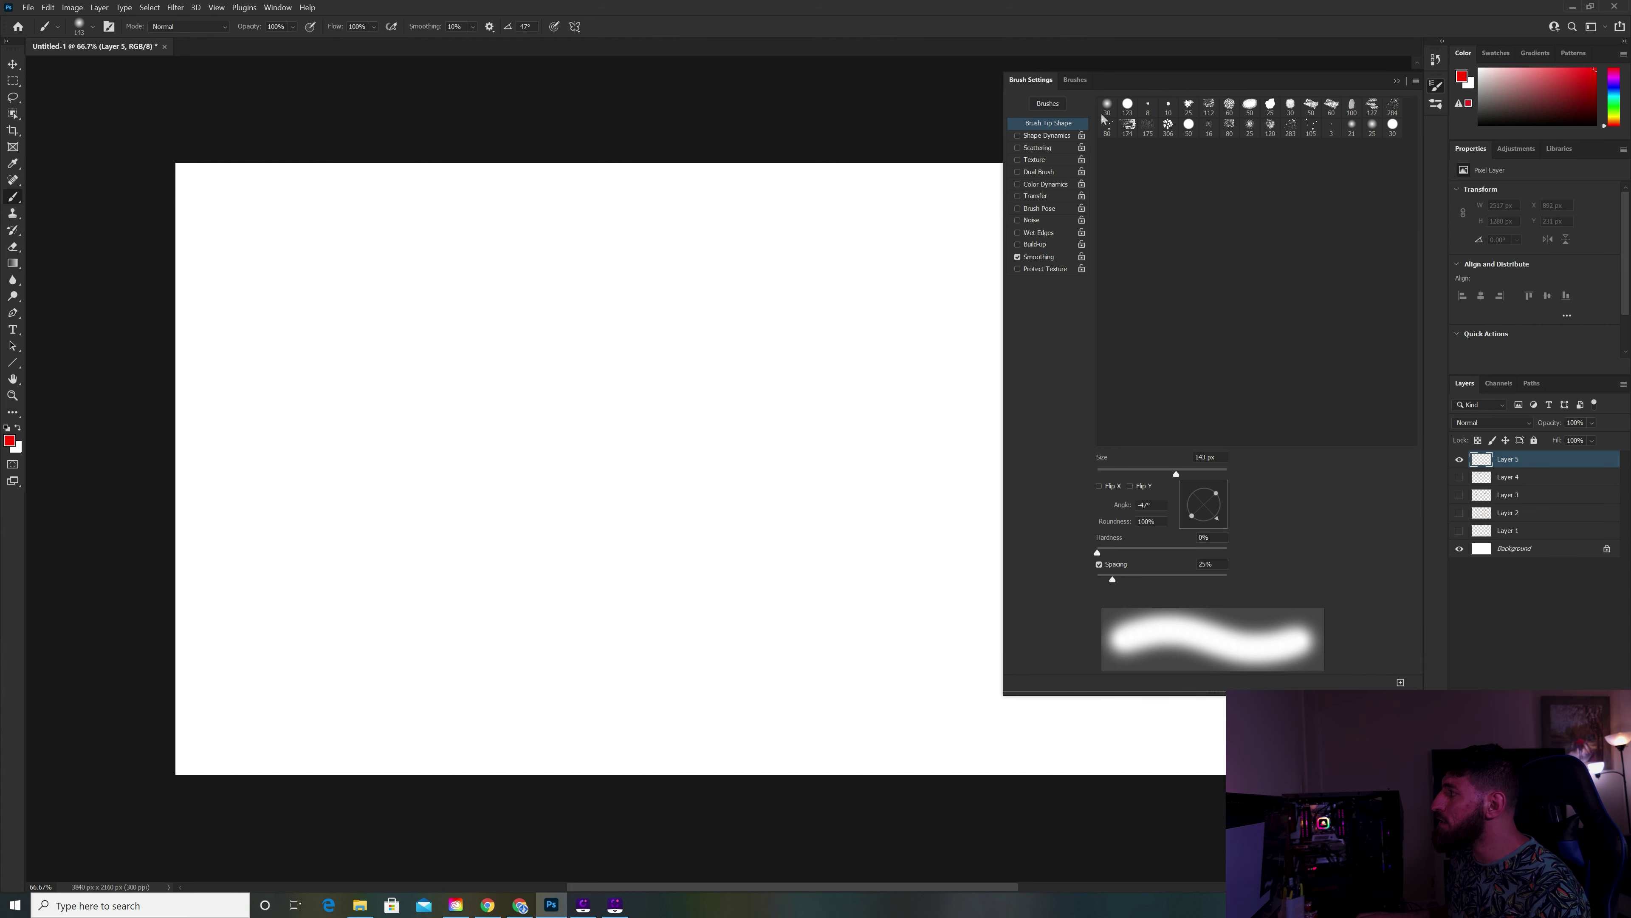
pyautogui.moveTo(1312, 106); pyautogui.dragTo(1404, 136)
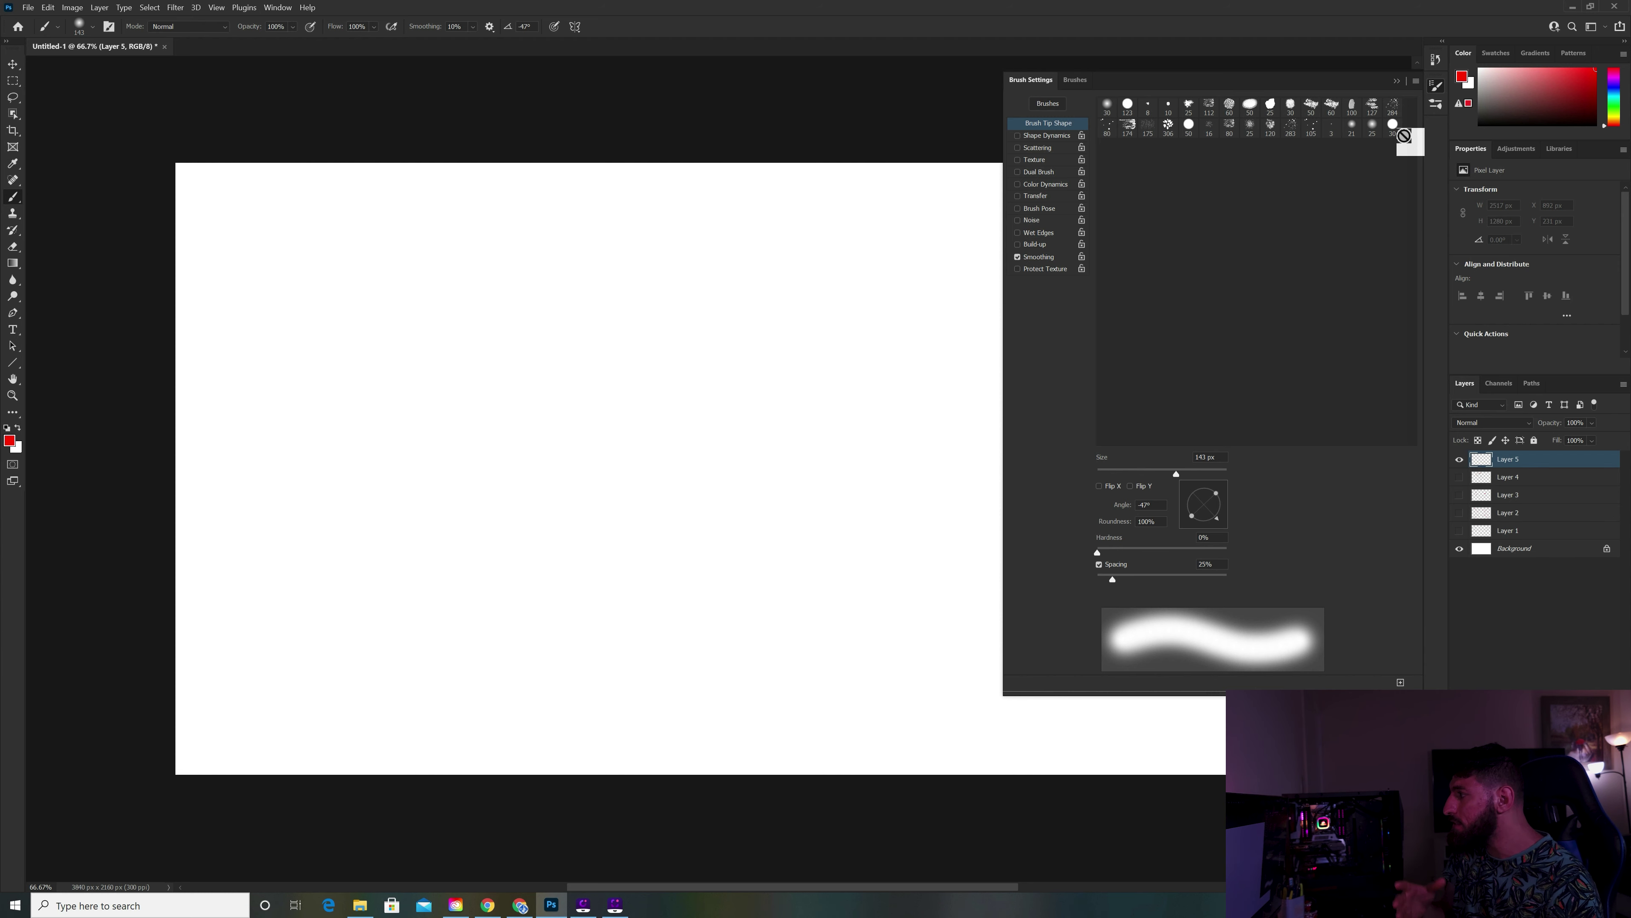
pyautogui.moveTo(1404, 135); pyautogui.dragTo(1153, 48)
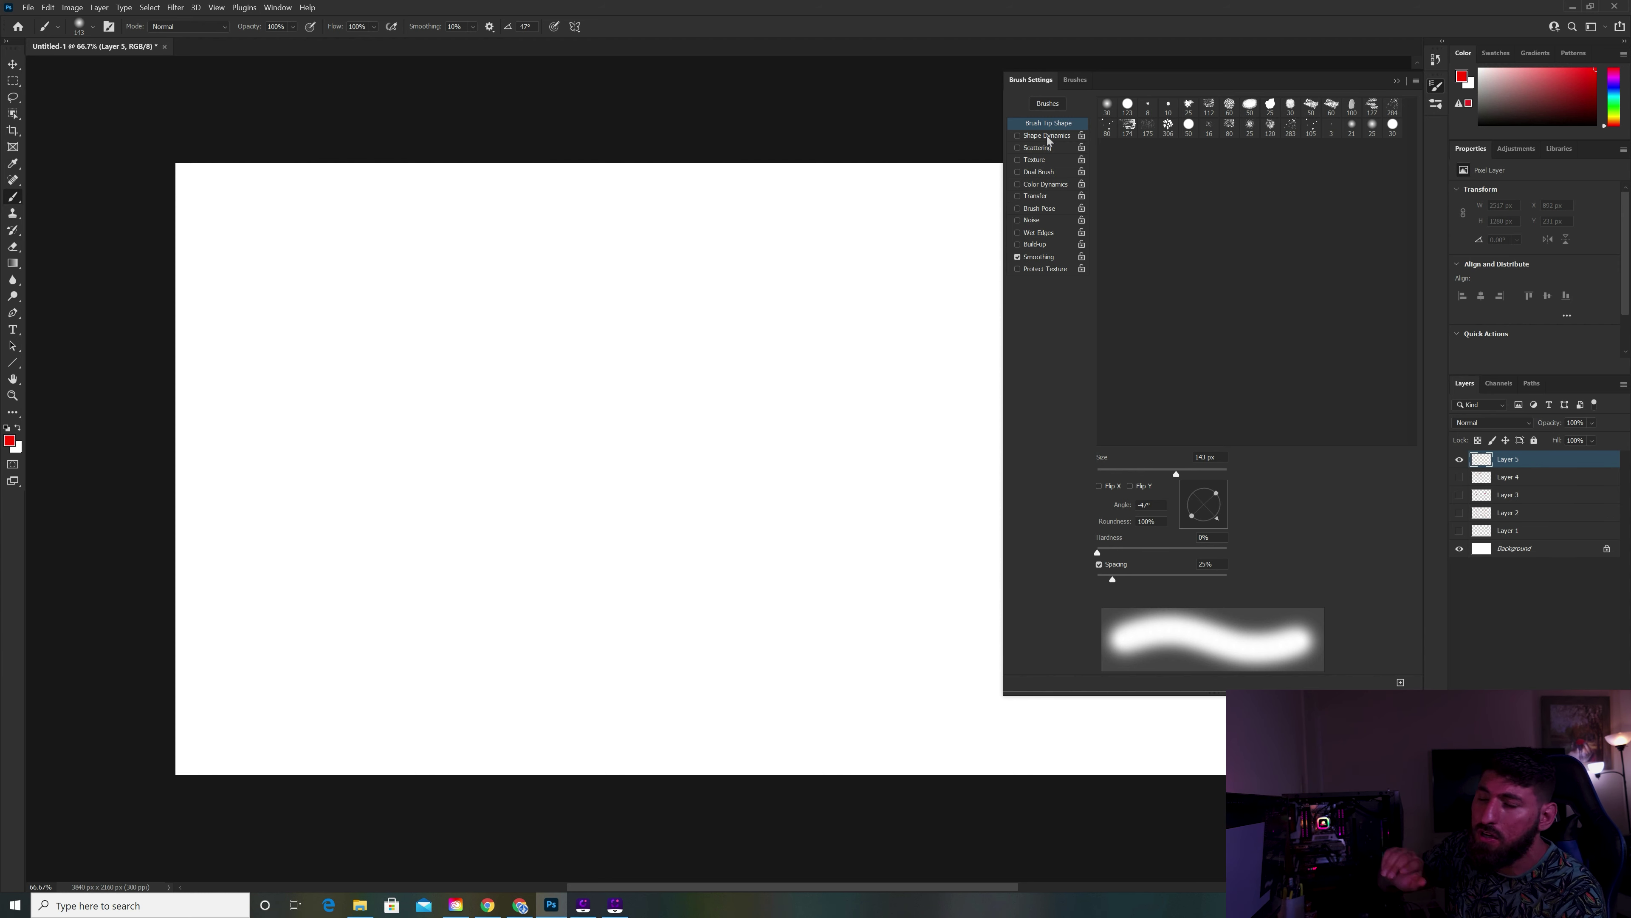
# Enable Shape Dynamics, leave Size Jitter control Off, and adjust the Size Jitter slider.
pyautogui.click(1047, 135)
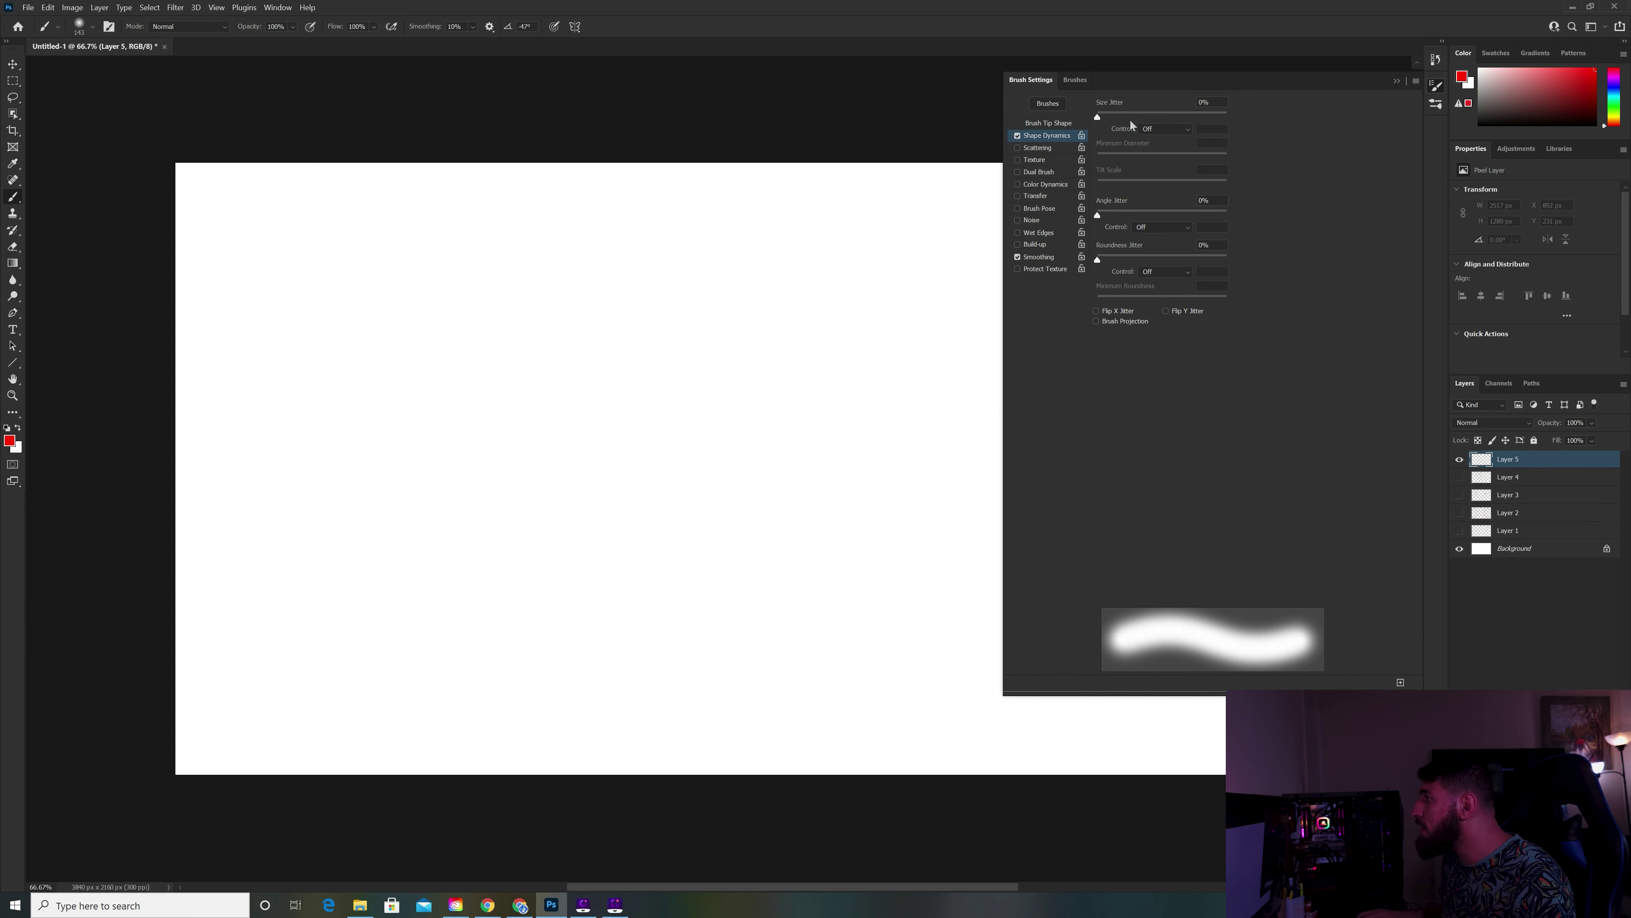
pyautogui.click(1154, 126)
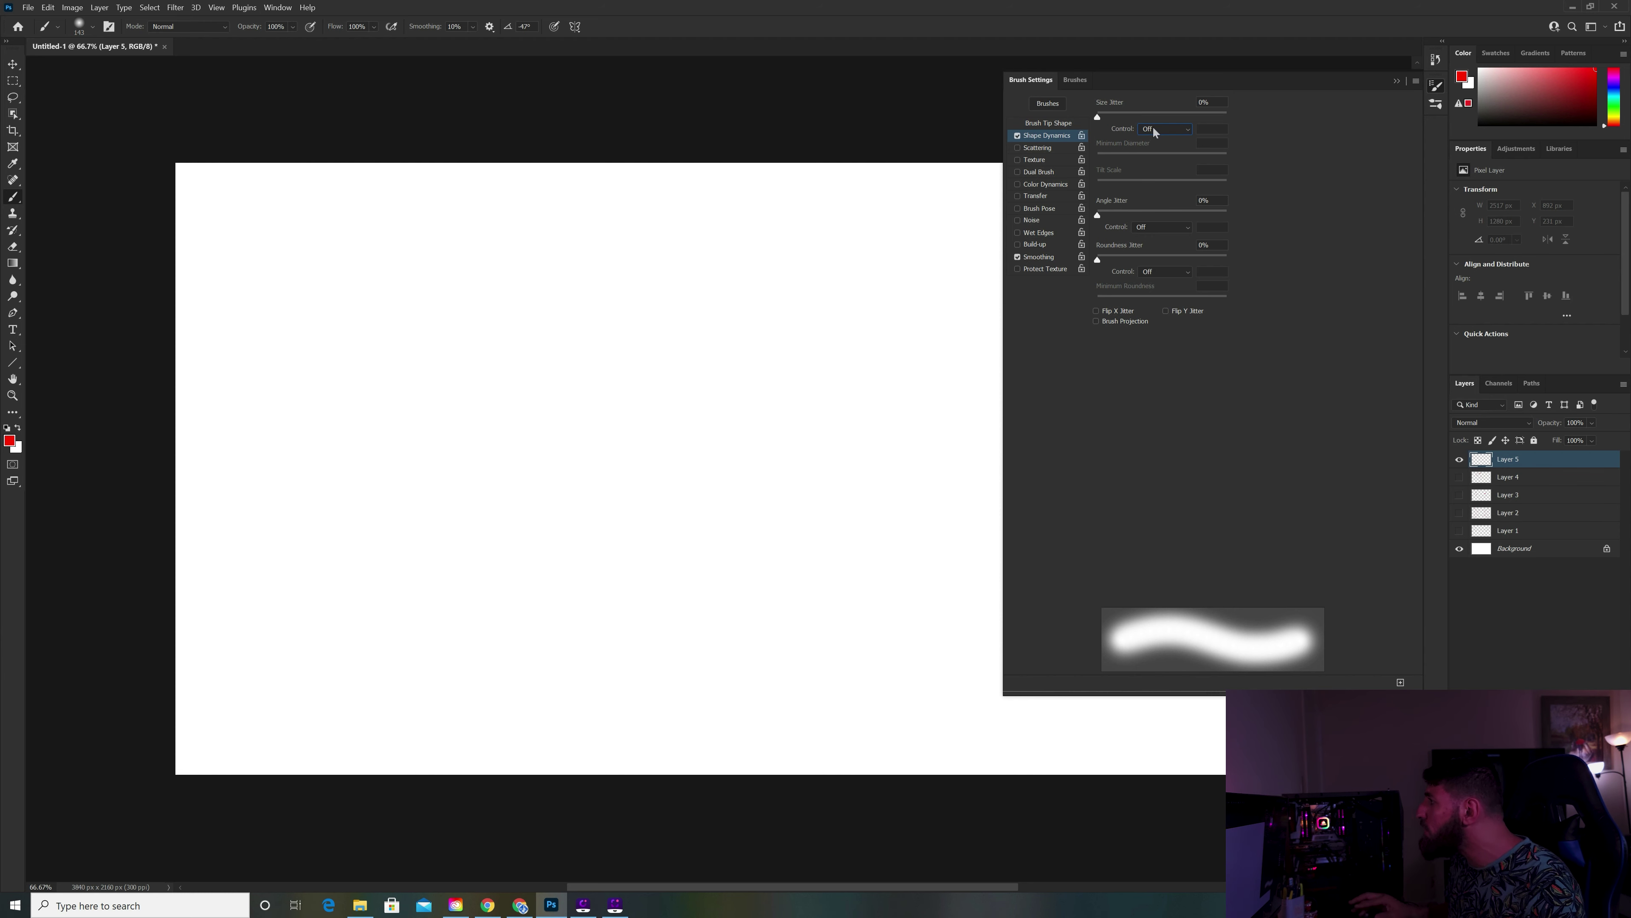
pyautogui.click(1153, 128)
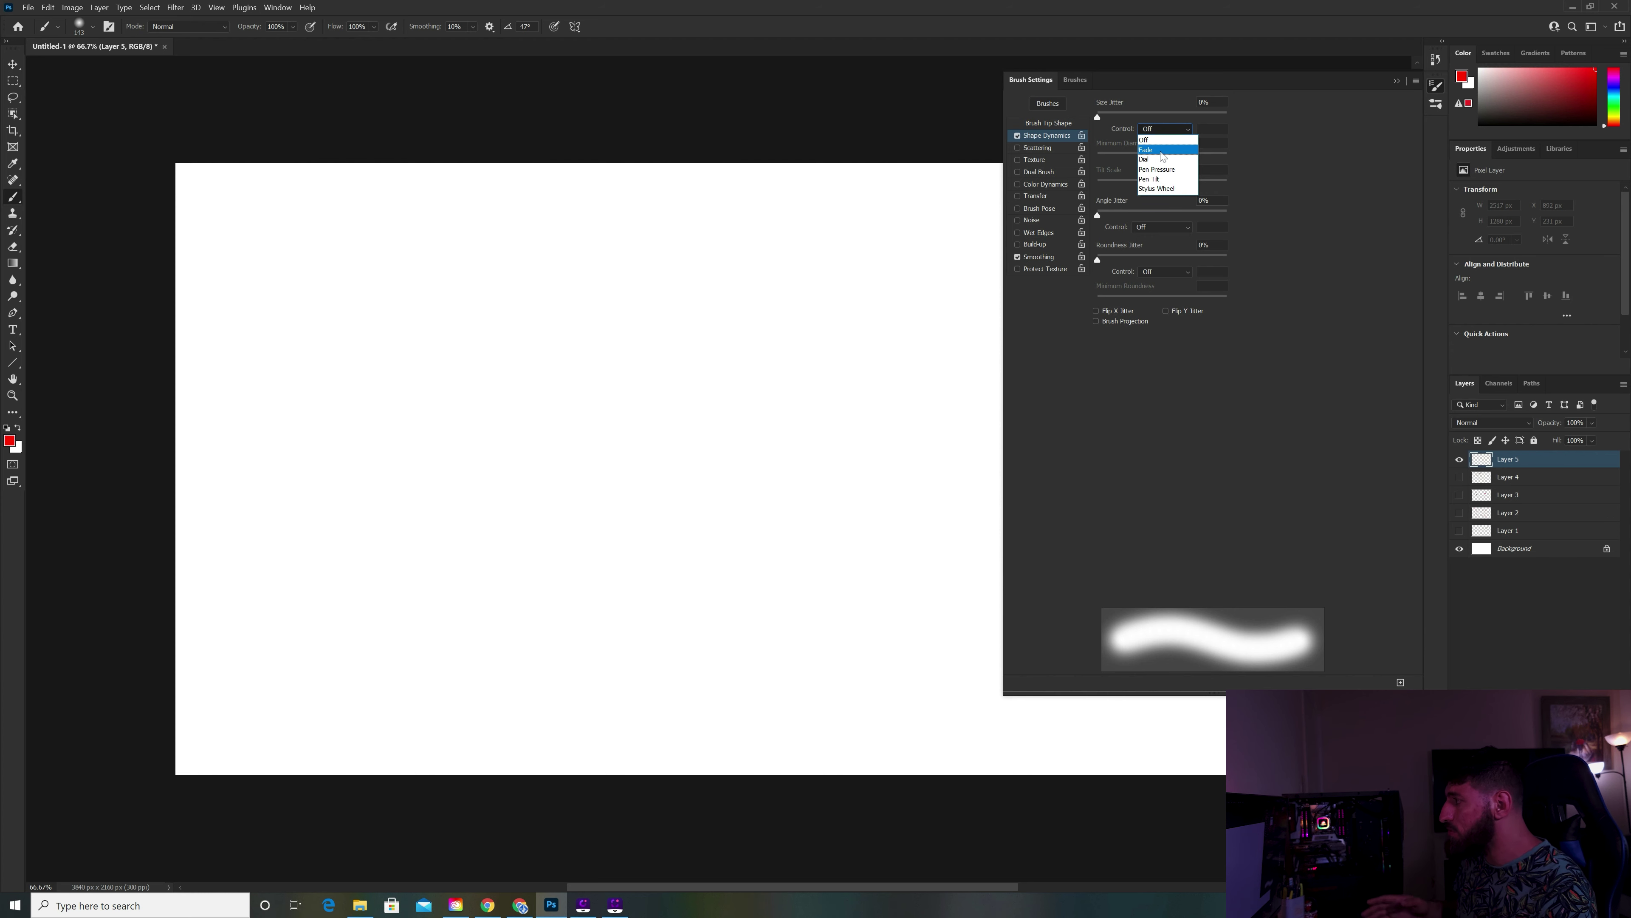
pyautogui.click(1313, 147)
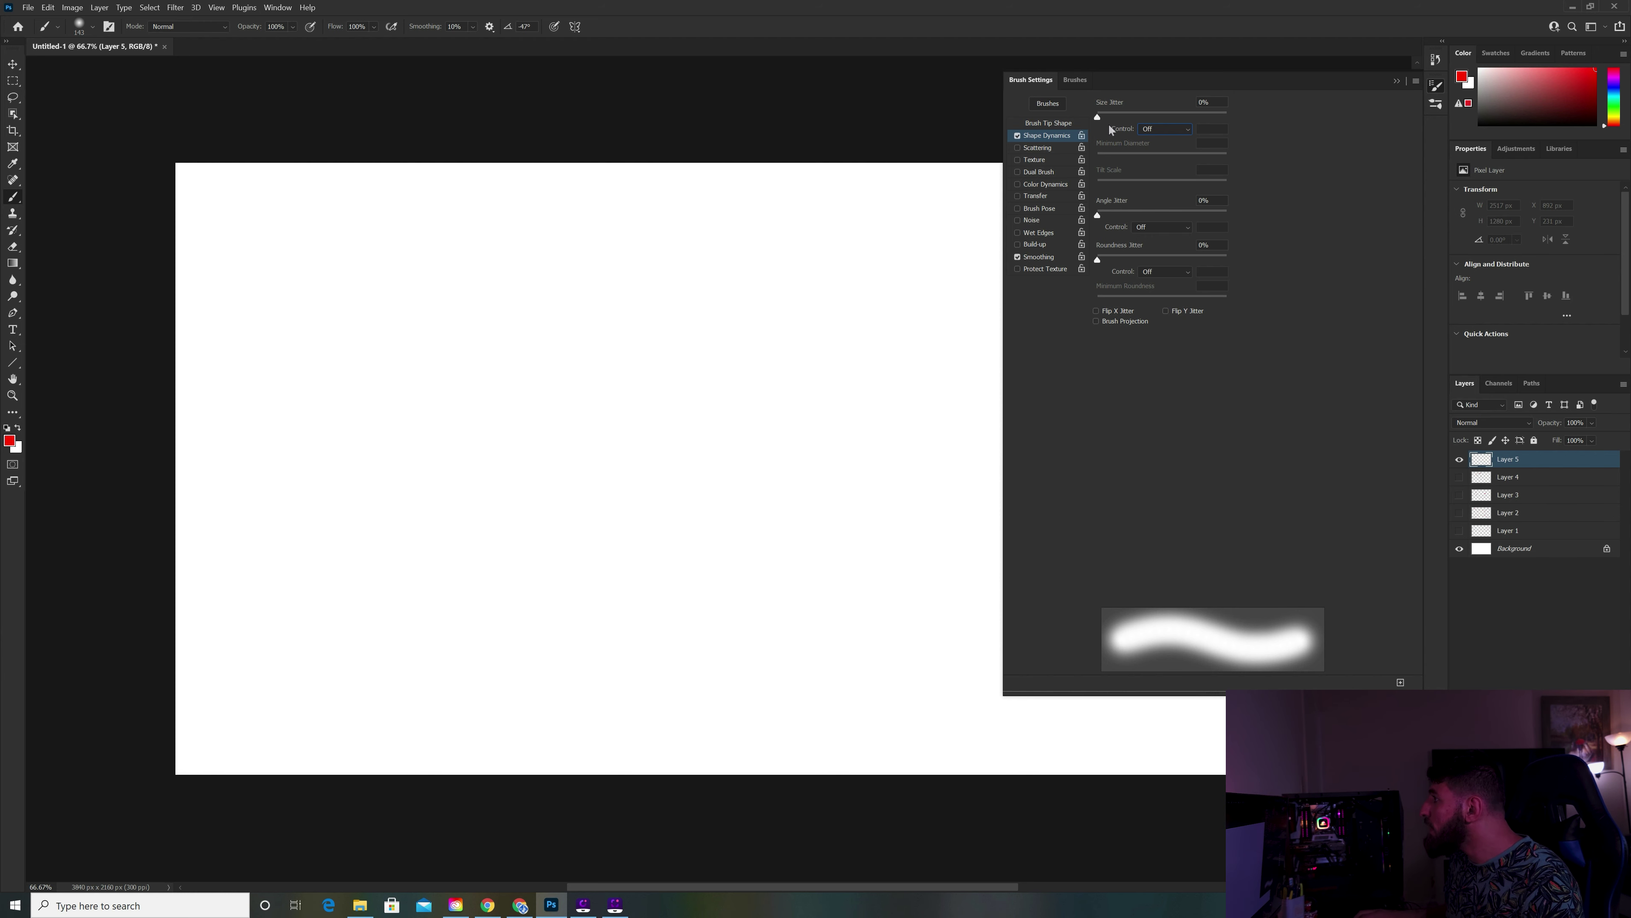
pyautogui.moveTo(1107, 116); pyautogui.dragTo(1219, 140)
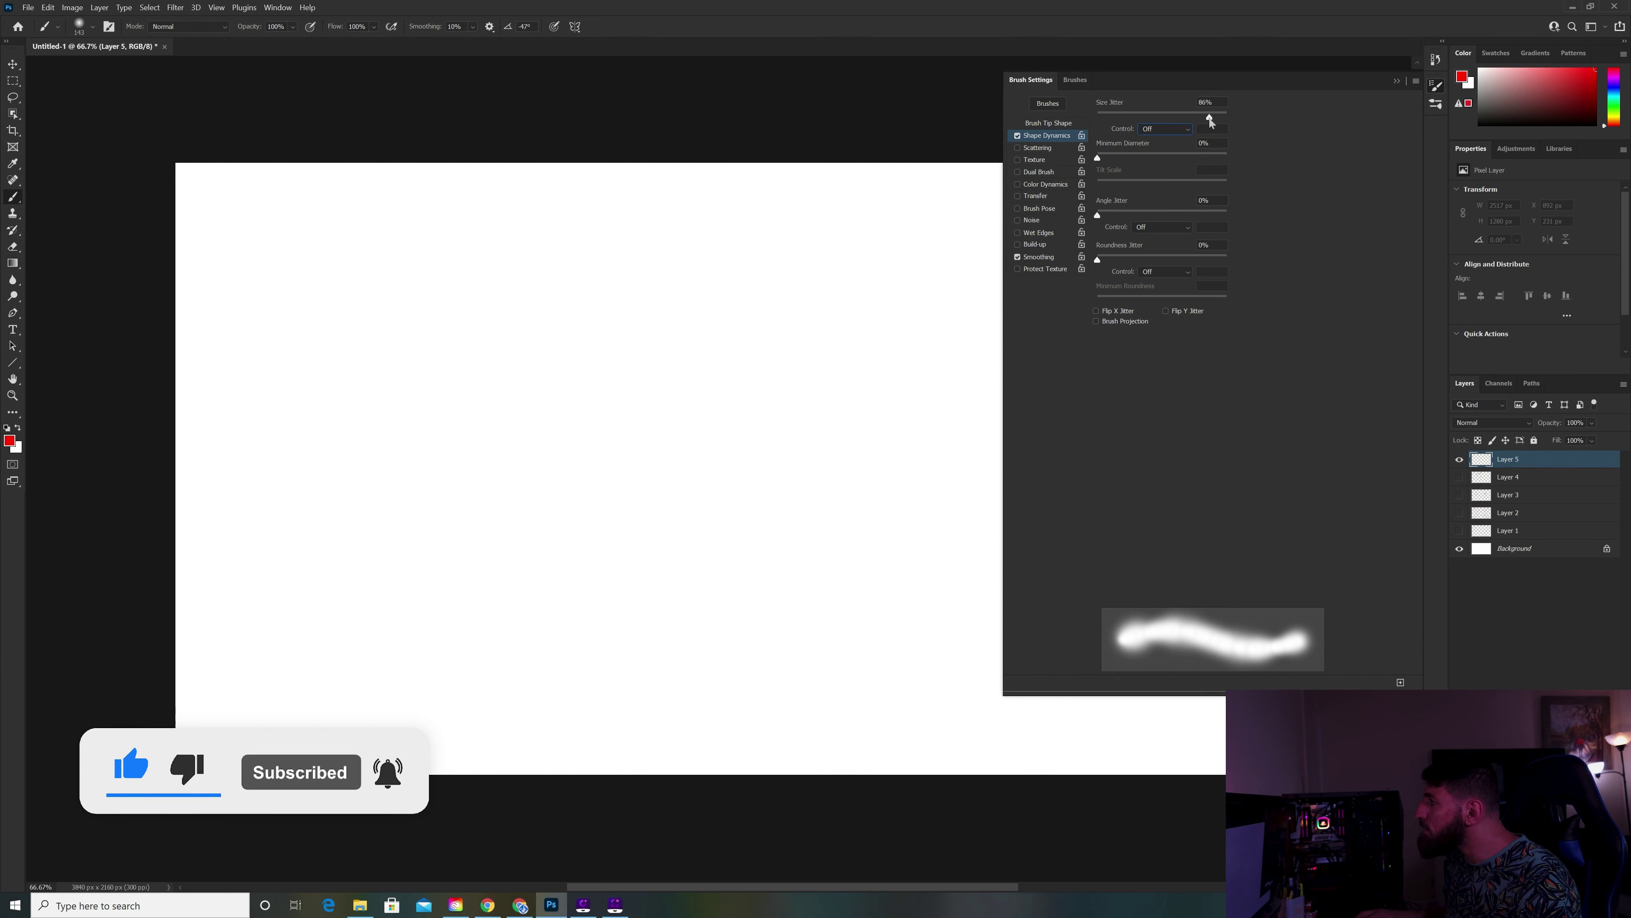
pyautogui.moveTo(1208, 118)
pyautogui.mouseDown()
pyautogui.moveTo(1106, 119)
pyautogui.moveTo(1224, 126)
pyautogui.mouseUp()
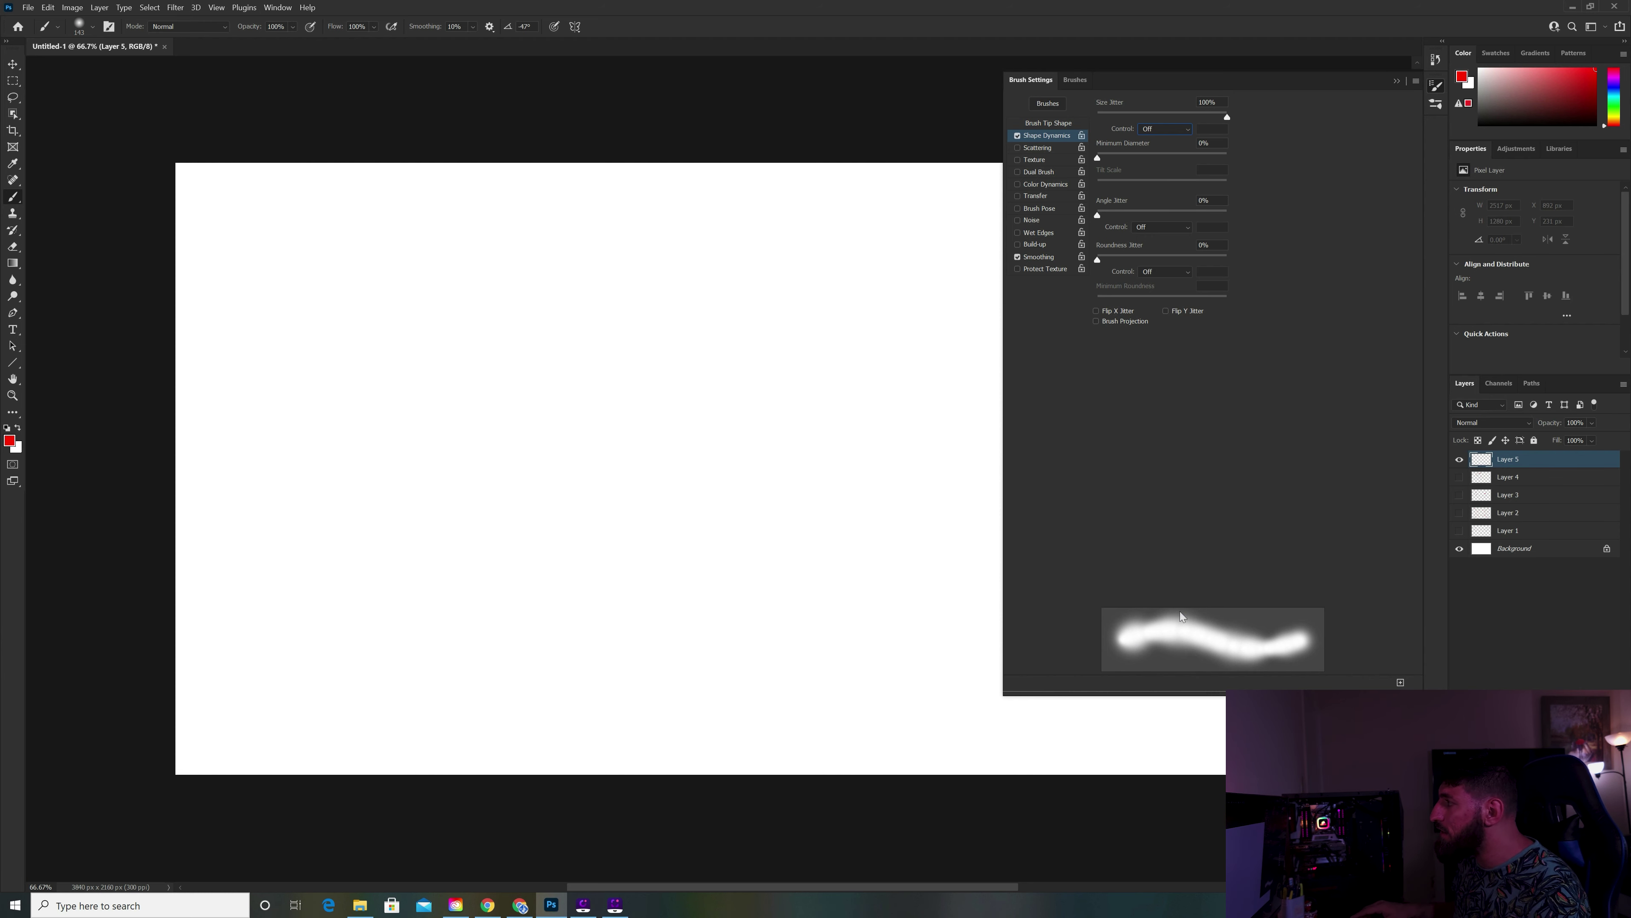
pyautogui.moveTo(1186, 115); pyautogui.dragTo(1097, 129)
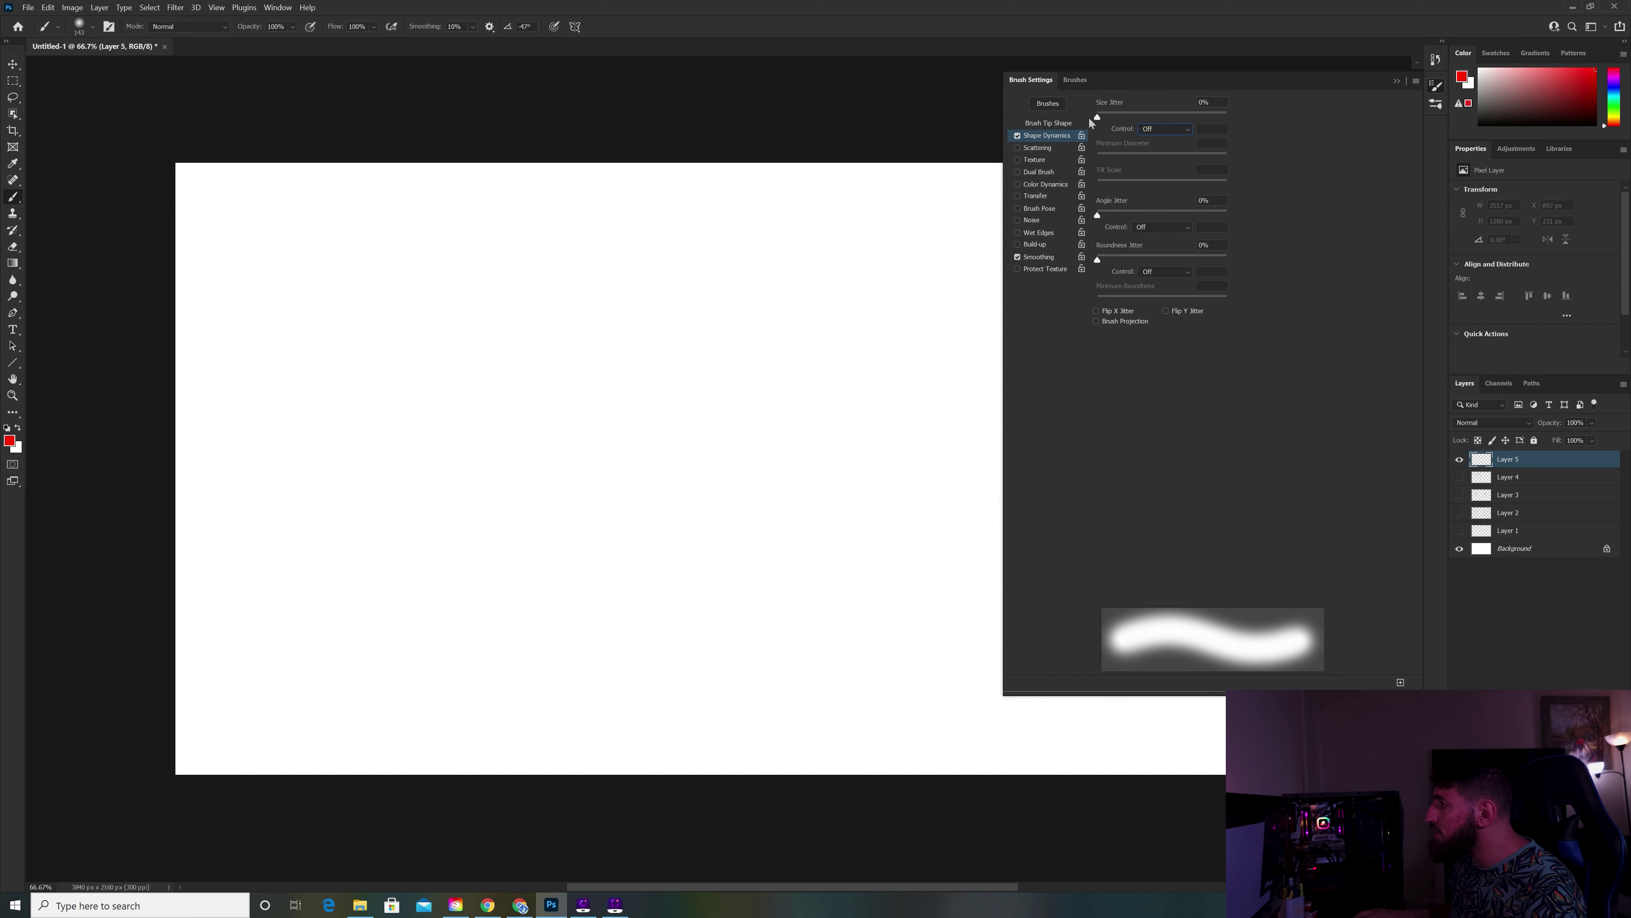
# Set the round tip to 100% hardness, 47 px size and 220% spacing.
pyautogui.click(1049, 124)
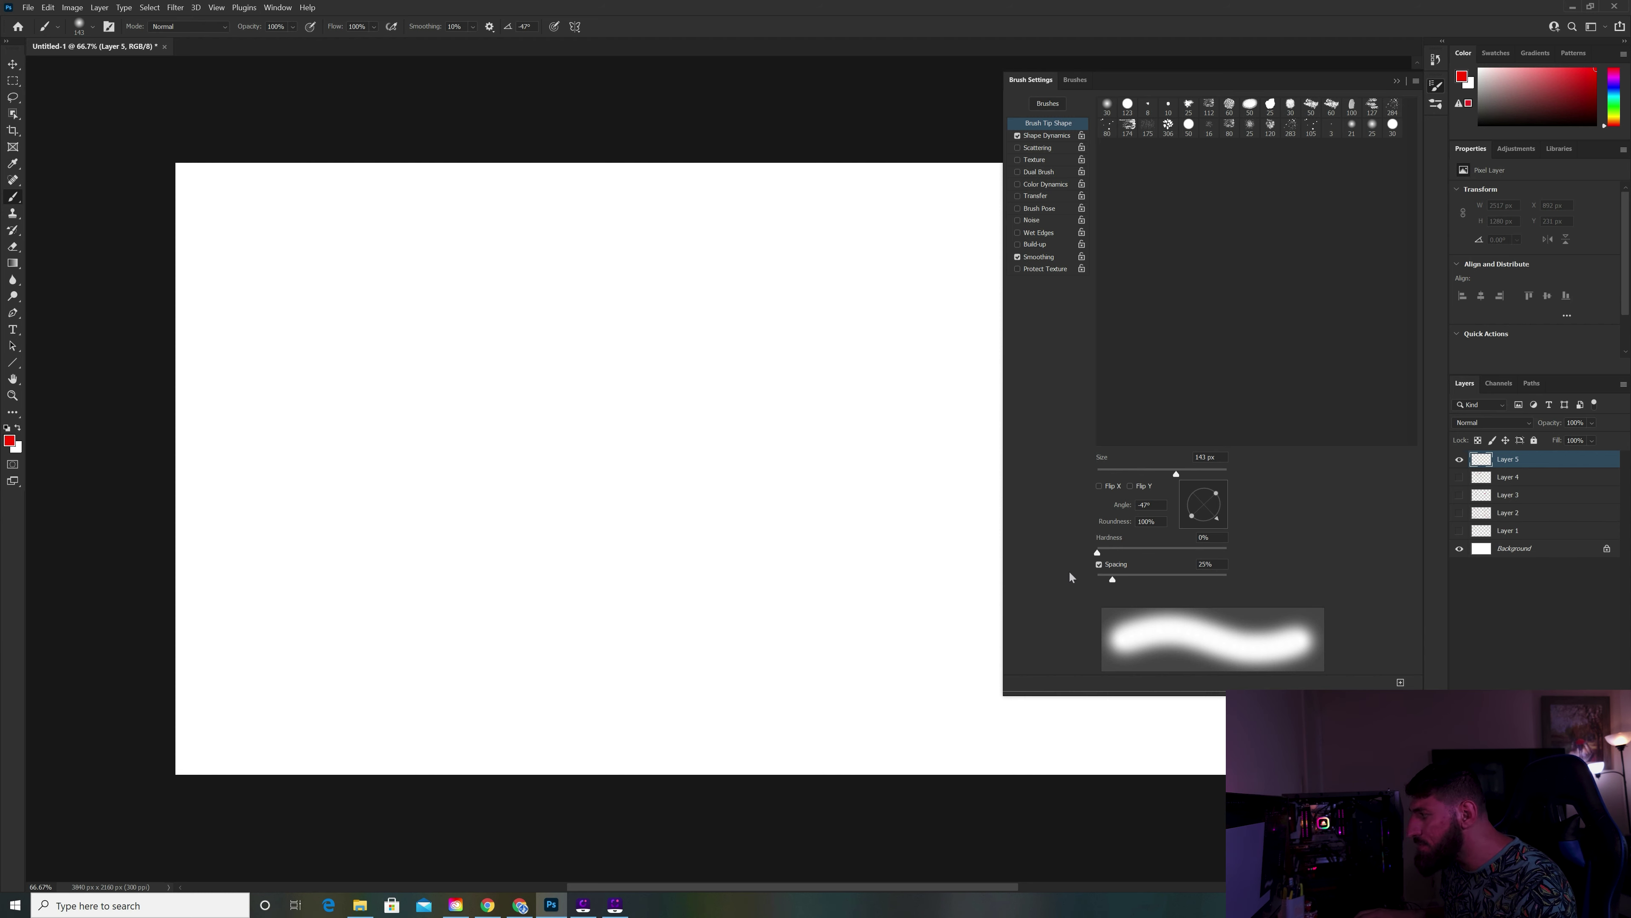
pyautogui.click(1098, 565)
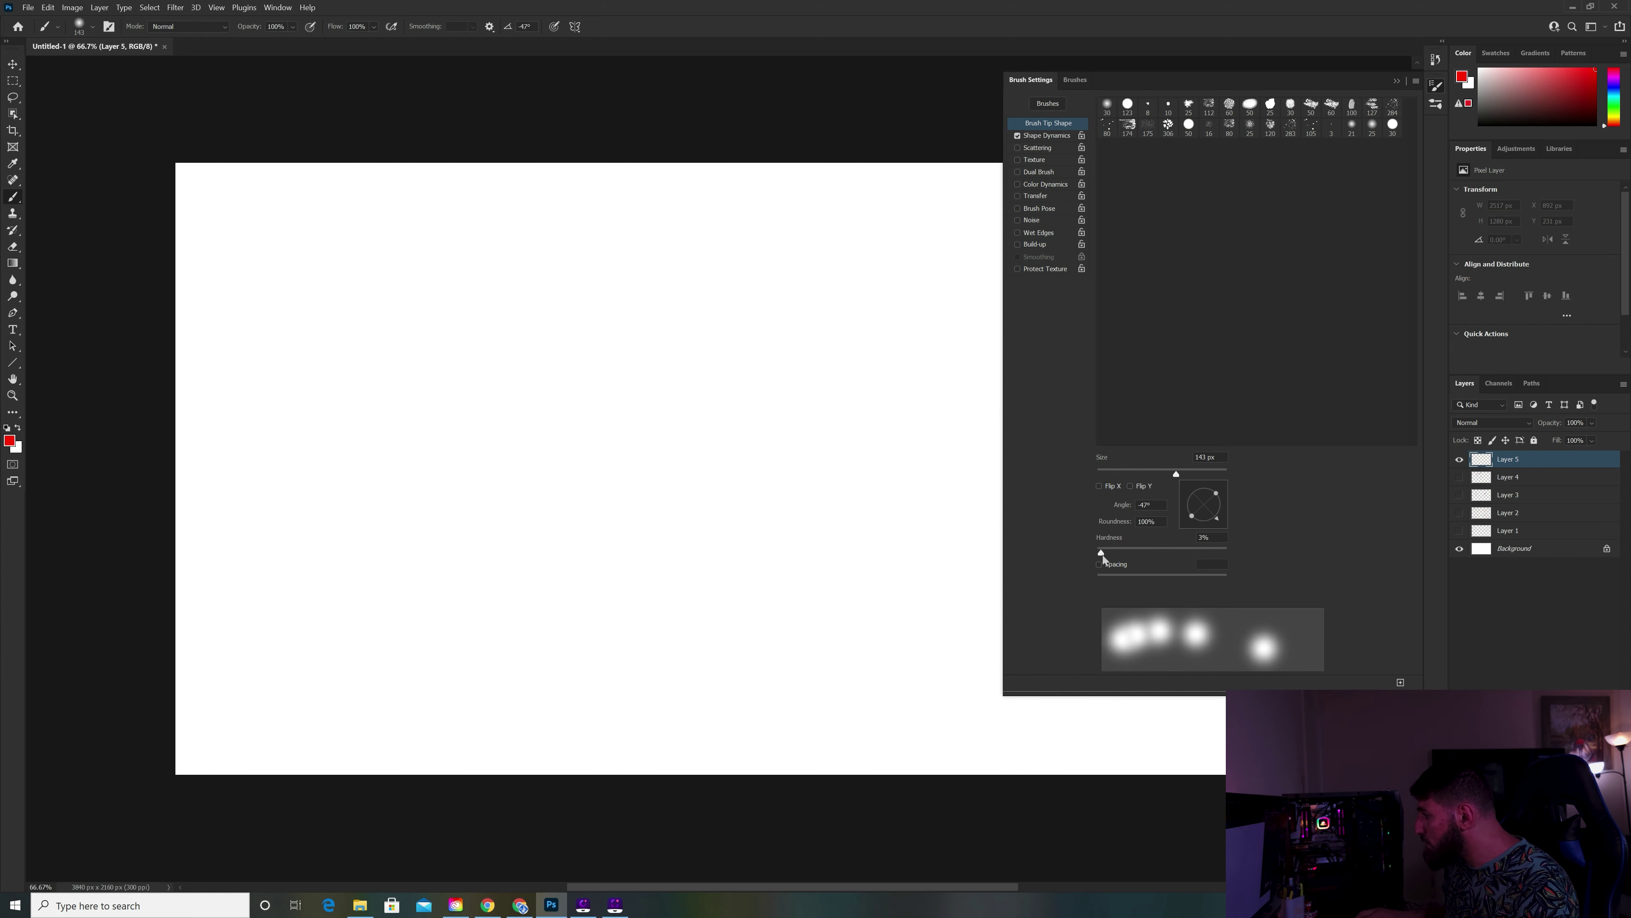
pyautogui.moveTo(1098, 556); pyautogui.dragTo(1227, 560)
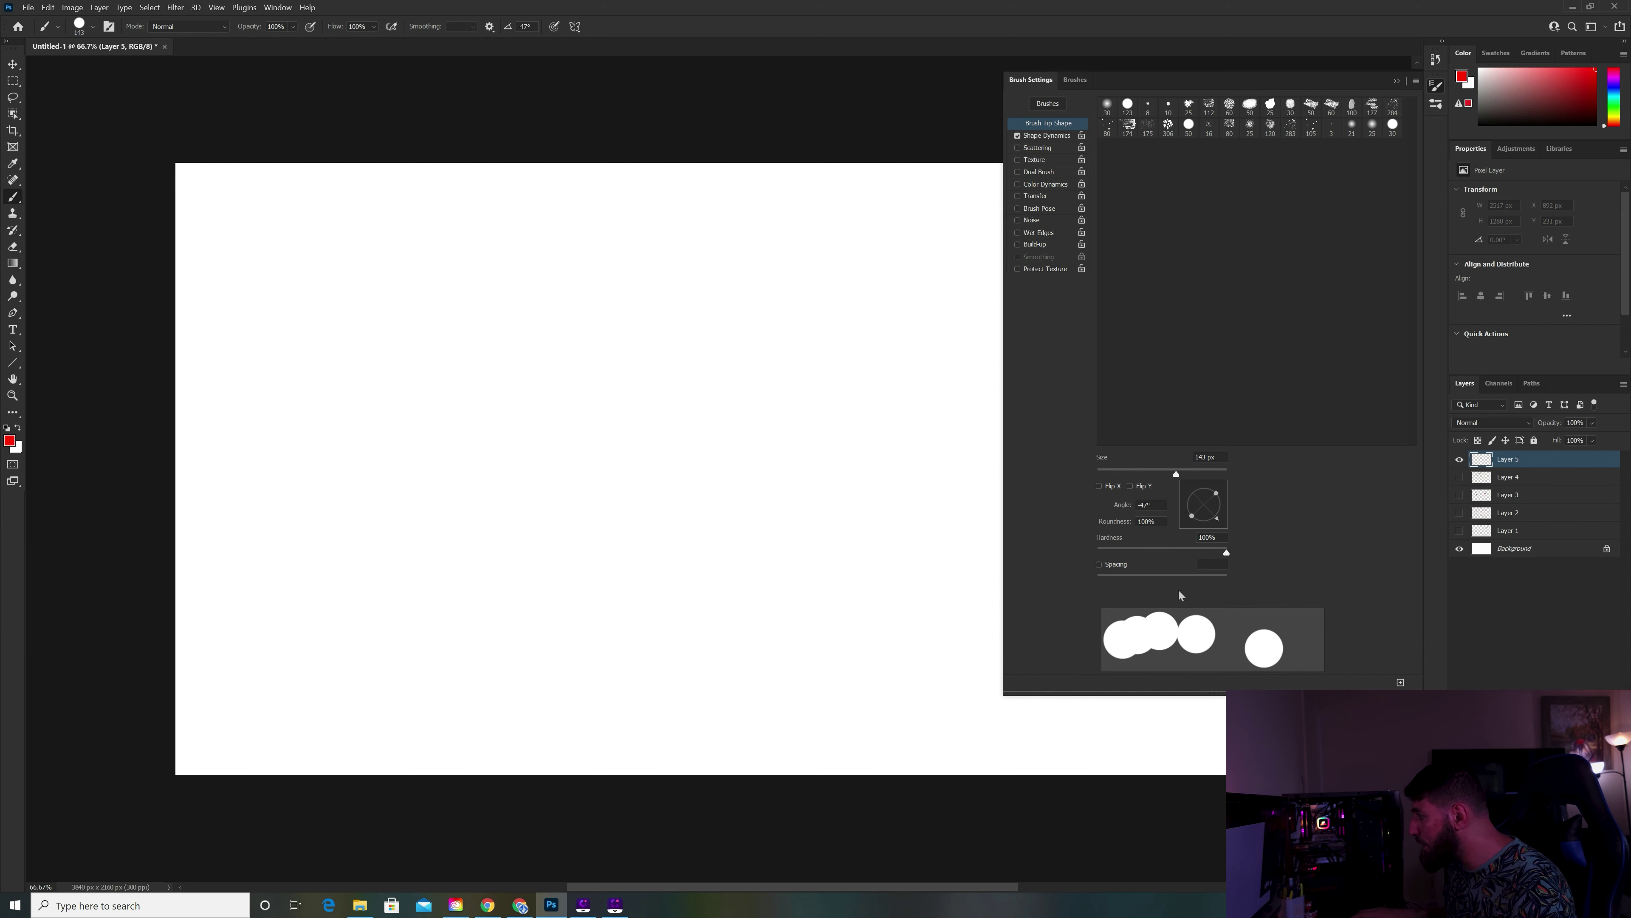
pyautogui.moveTo(1166, 473)
pyautogui.mouseDown()
pyautogui.moveTo(1097, 486)
pyautogui.moveTo(1181, 518)
pyautogui.moveTo(1101, 514)
pyautogui.moveTo(1130, 511)
pyautogui.mouseUp()
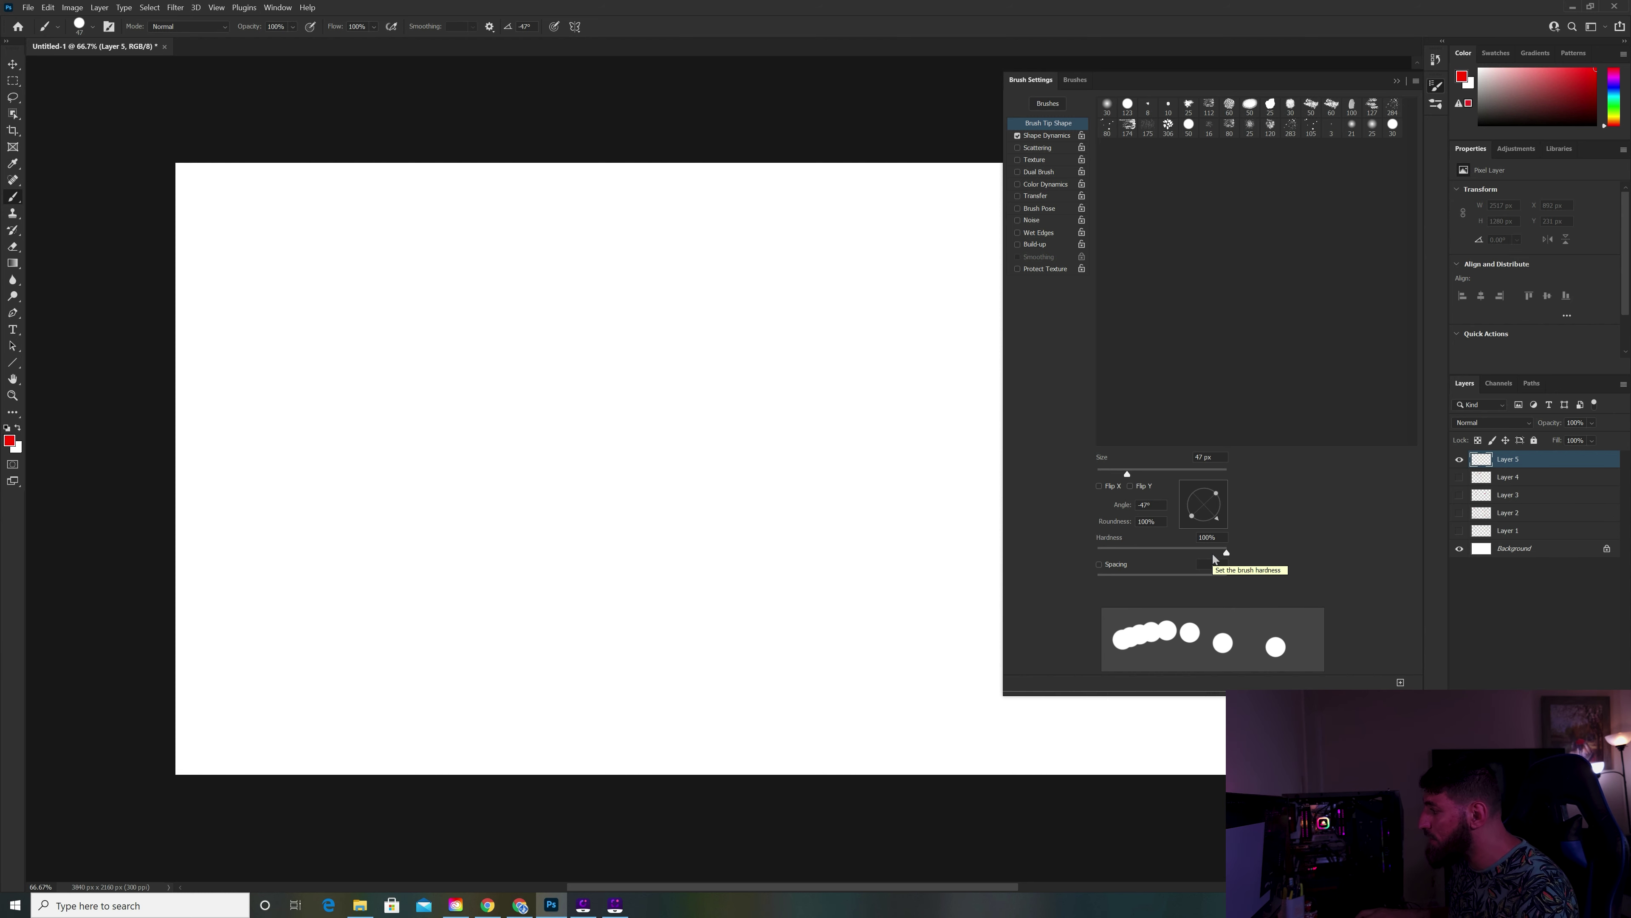
pyautogui.click(1099, 565)
pyautogui.moveTo(1113, 580); pyautogui.dragTo(1171, 580)
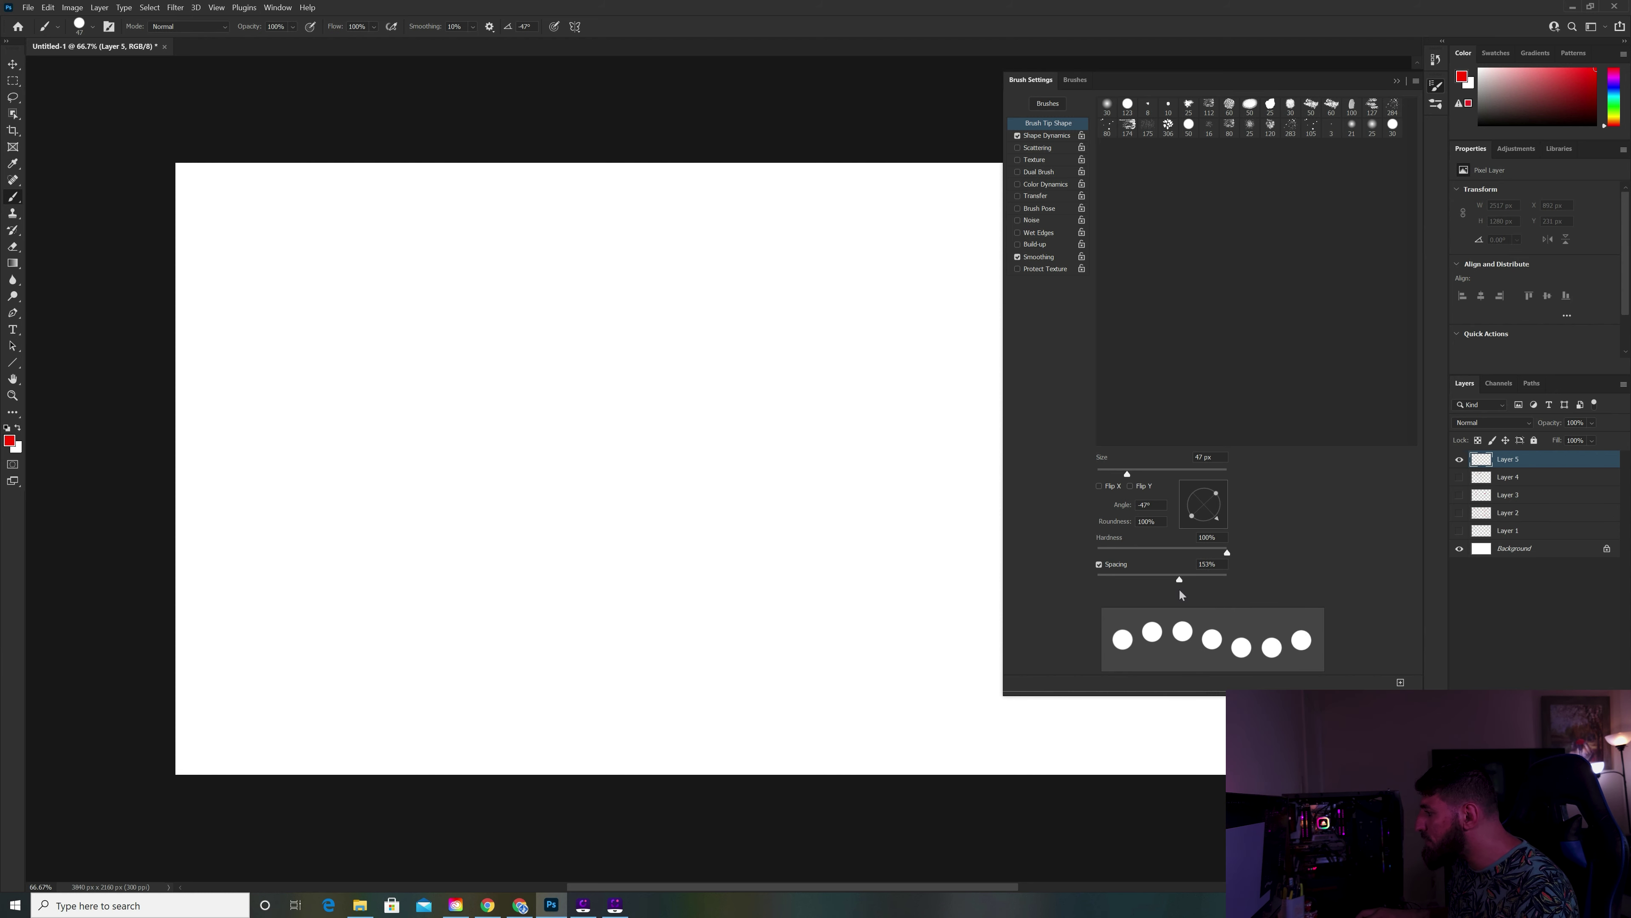
pyautogui.moveTo(1172, 589); pyautogui.dragTo(1195, 594)
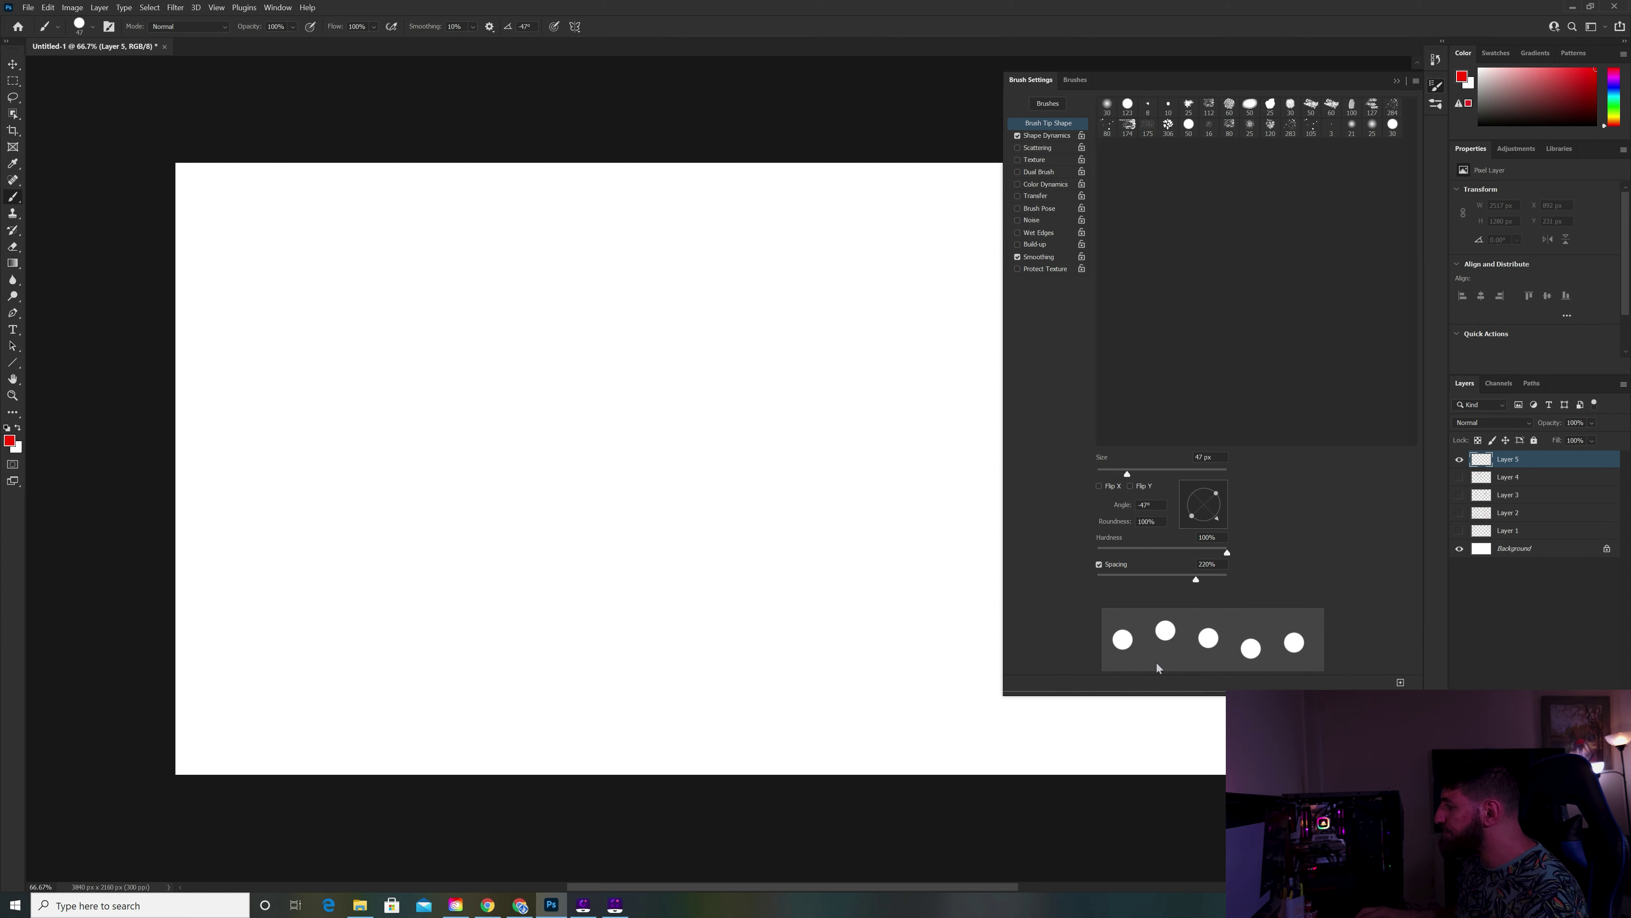
# Set Shape Dynamics Size Jitter to 84% and reduce tip spacing to 21%.
pyautogui.click(1048, 137)
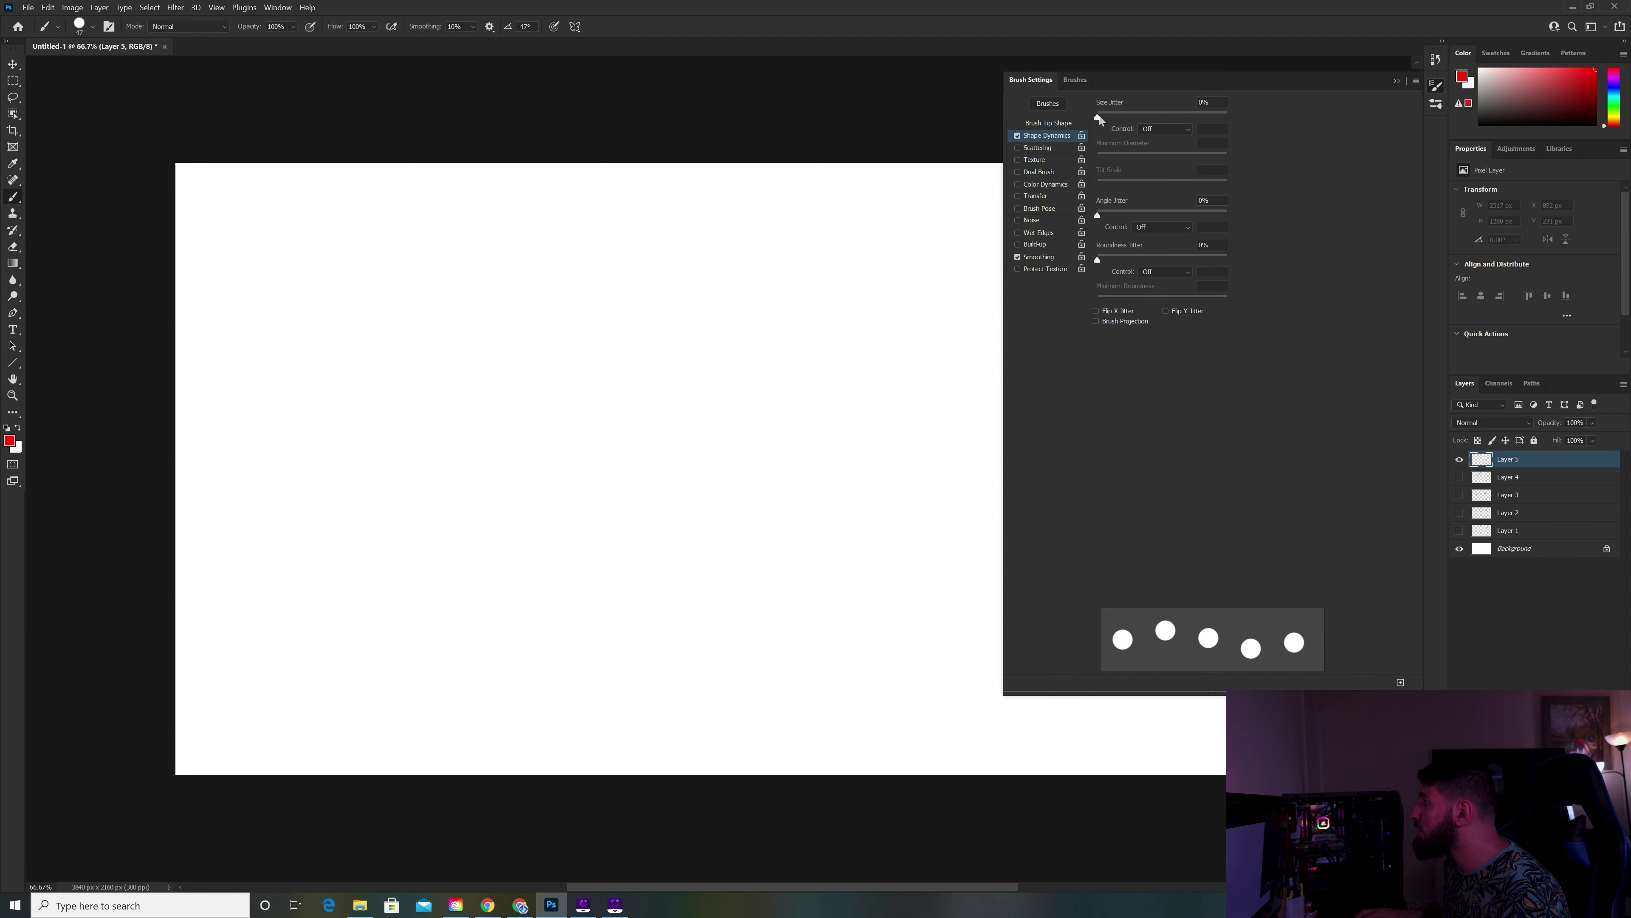
pyautogui.moveTo(1099, 116)
pyautogui.mouseDown()
pyautogui.moveTo(1231, 148)
pyautogui.moveTo(1209, 146)
pyautogui.mouseUp()
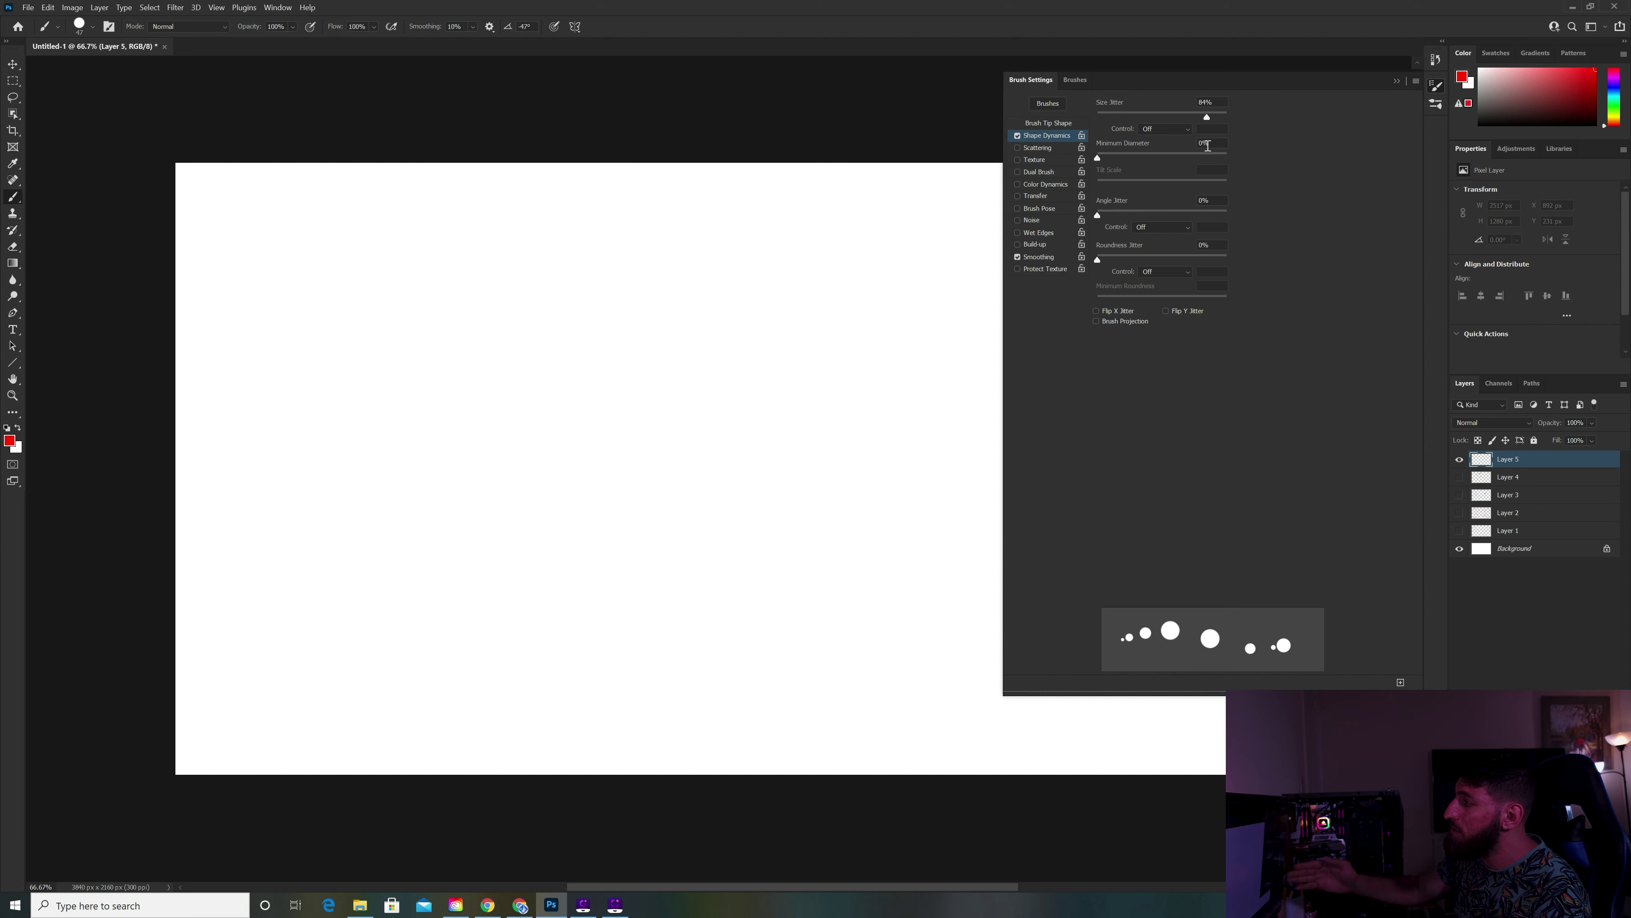
pyautogui.click(1069, 122)
pyautogui.moveTo(1196, 581); pyautogui.dragTo(1109, 580)
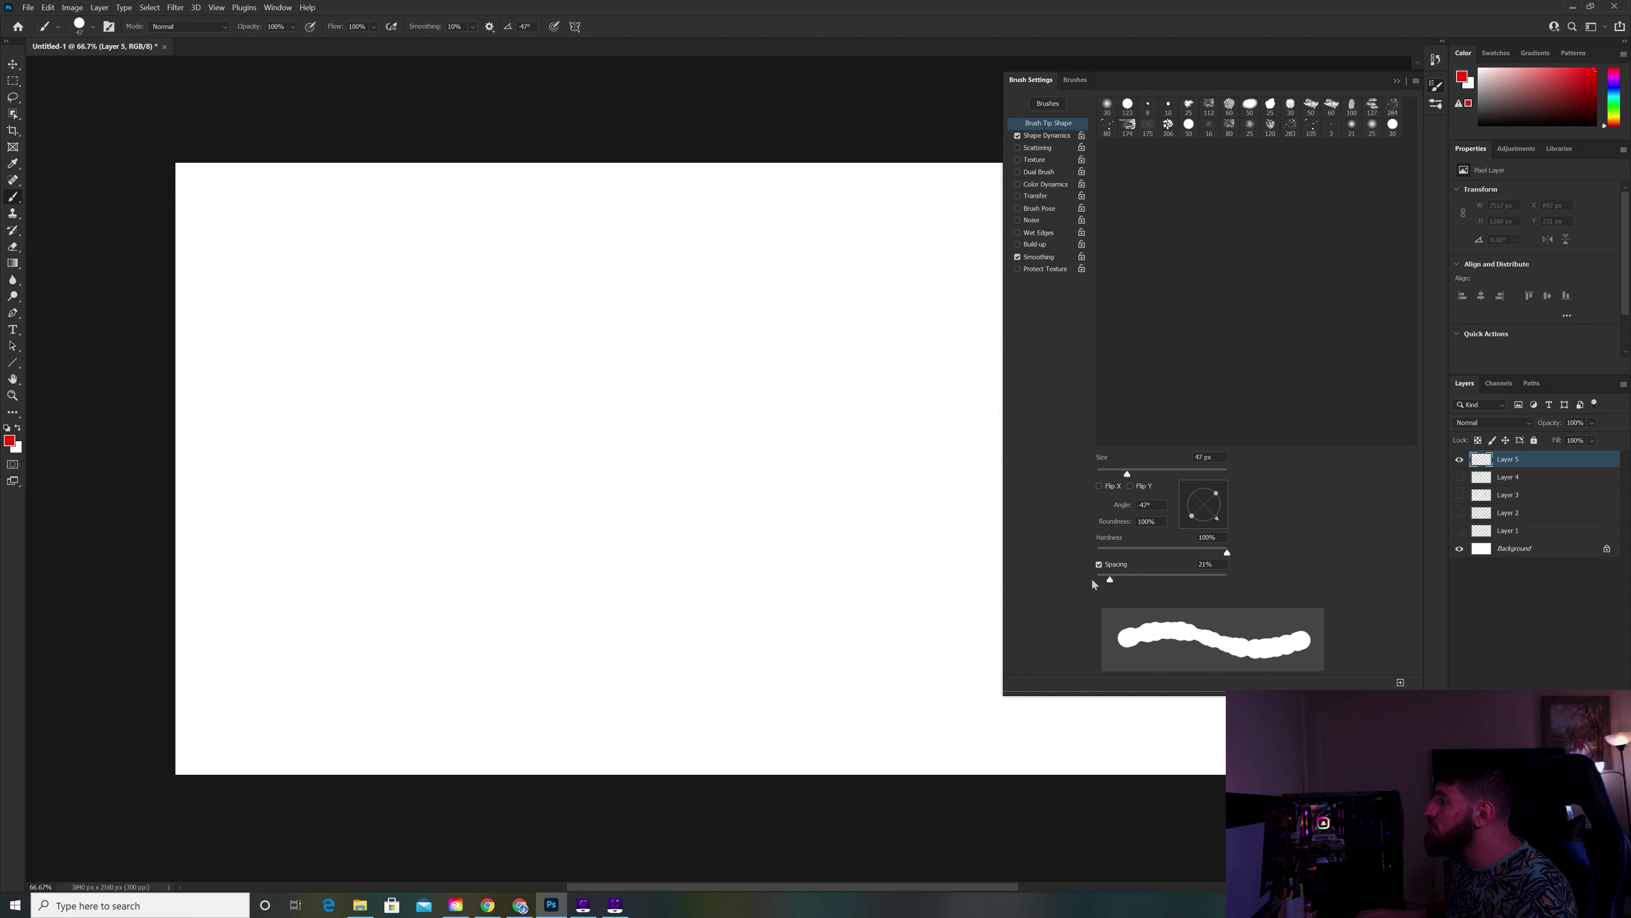
# Drag tip spacing up to 278% so the dabs become separate dots.
pyautogui.moveTo(1125, 578); pyautogui.dragTo(1199, 583)
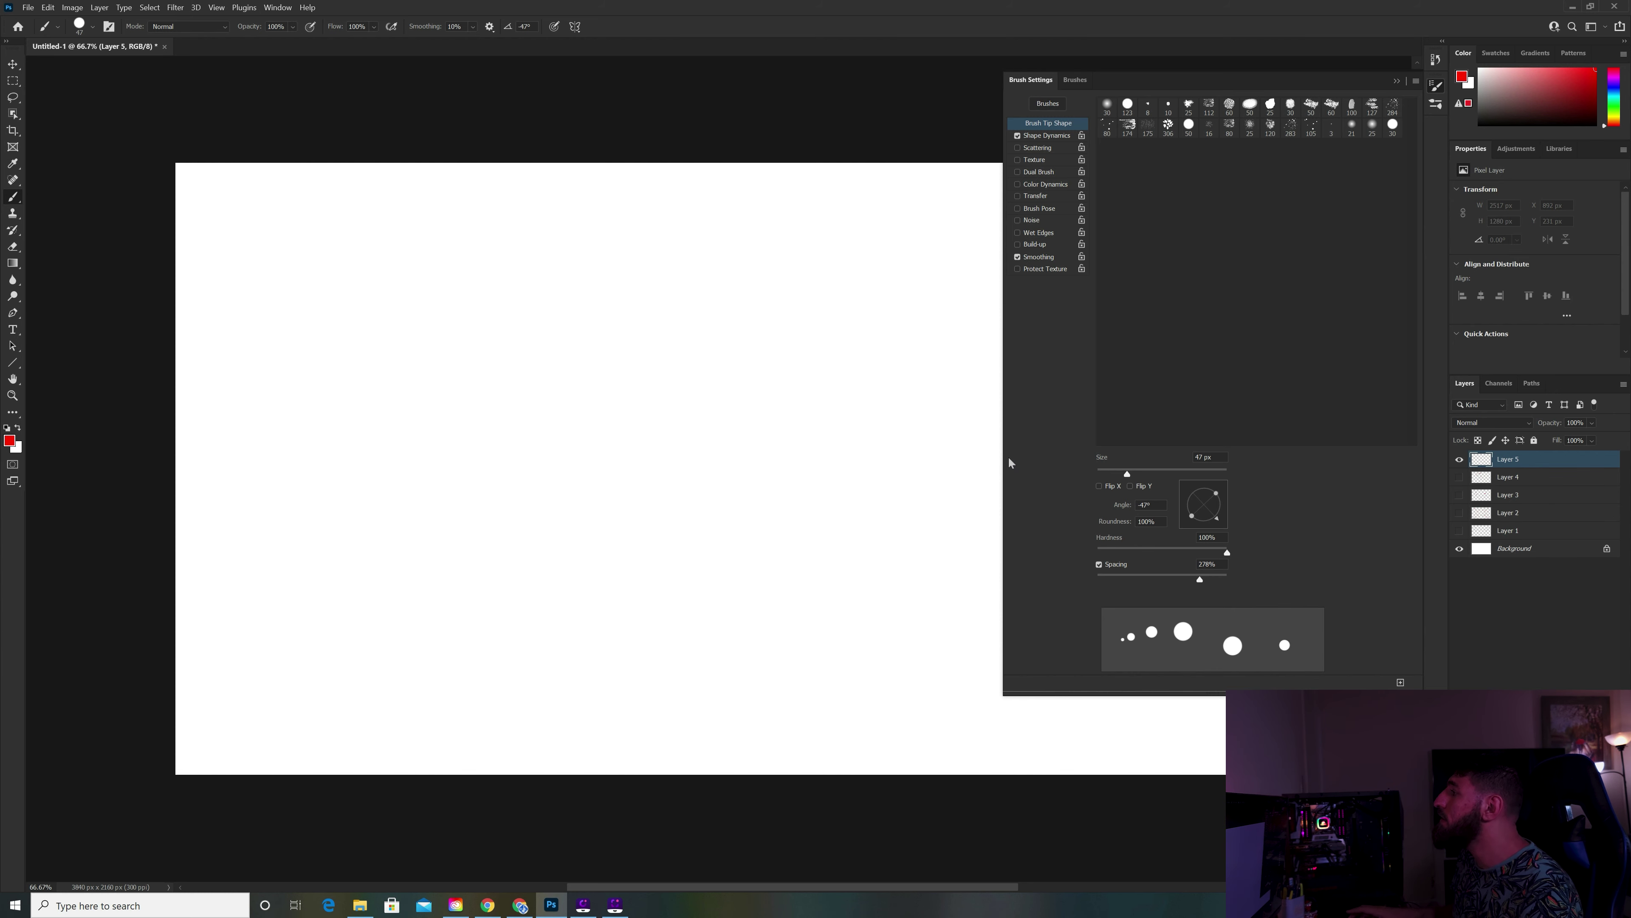
# Set Size Jitter control to Fade over 25 steps with a 33% Minimum Diameter.
pyautogui.click(1050, 134)
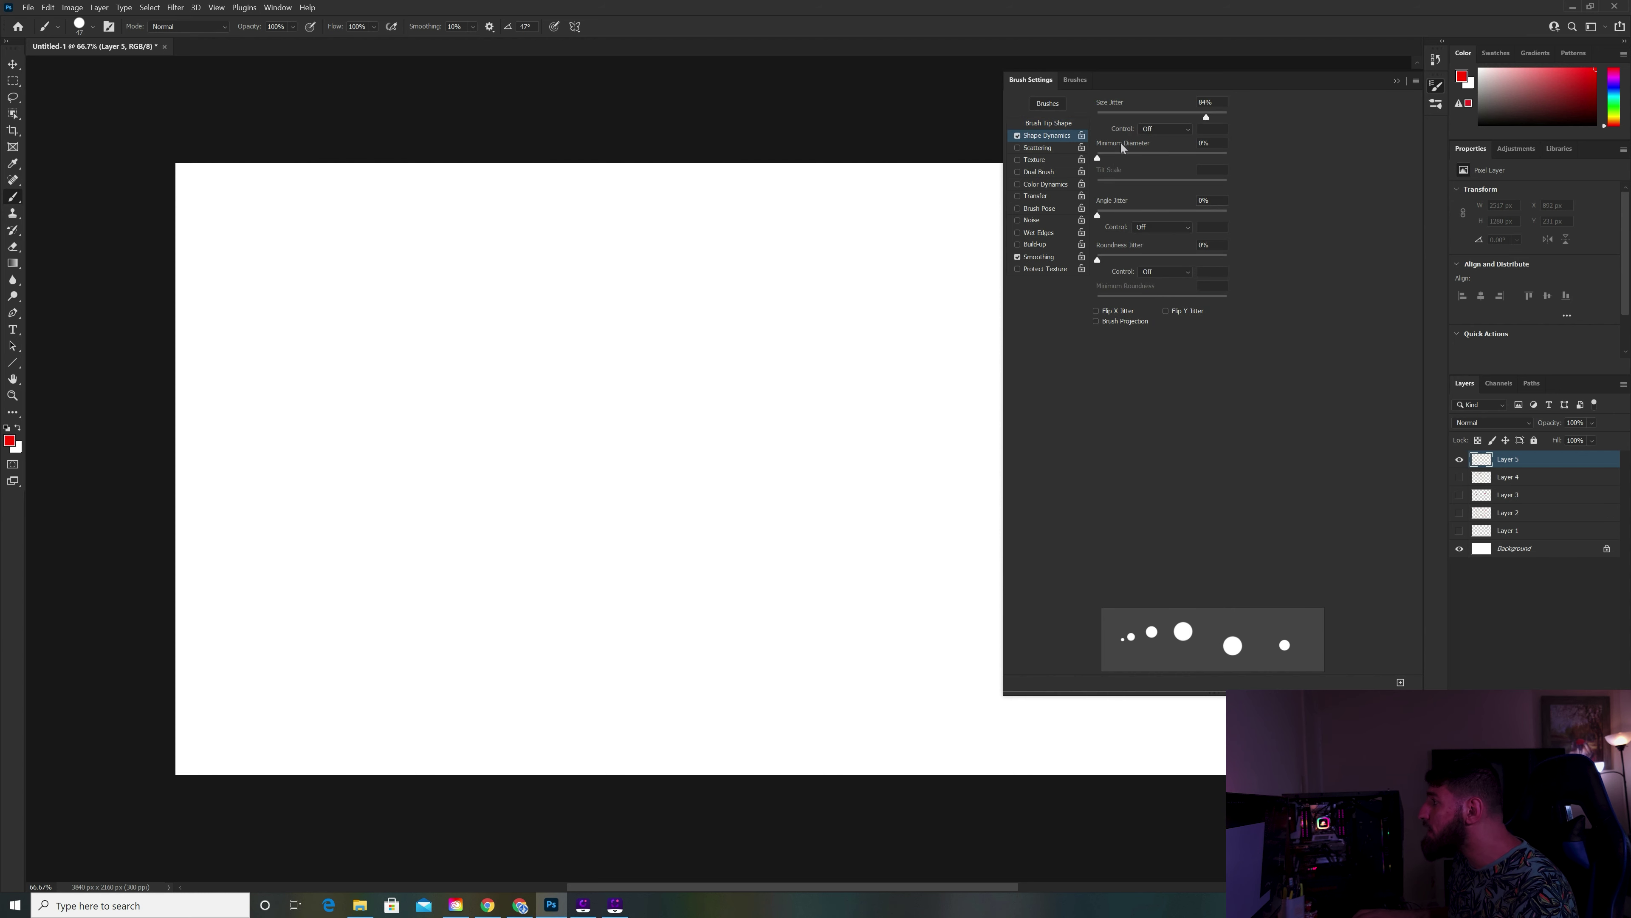
pyautogui.click(1154, 129)
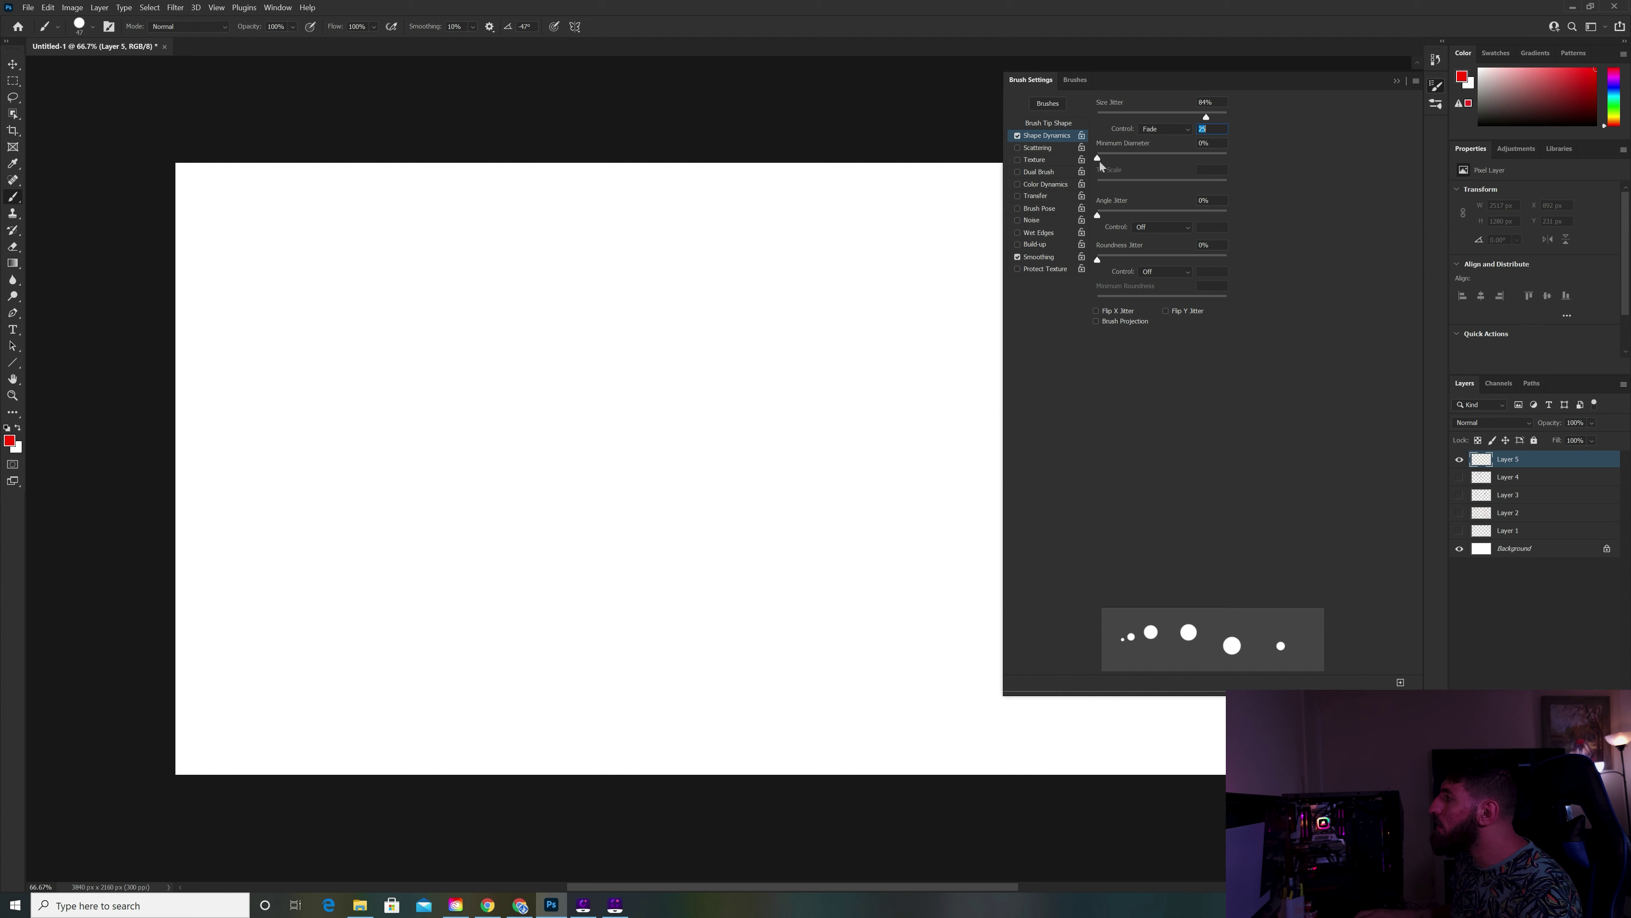
pyautogui.moveTo(1099, 160)
pyautogui.mouseDown()
pyautogui.moveTo(1222, 173)
pyautogui.moveTo(1120, 182)
pyautogui.moveTo(1109, 204)
pyautogui.moveTo(1144, 212)
pyautogui.mouseUp()
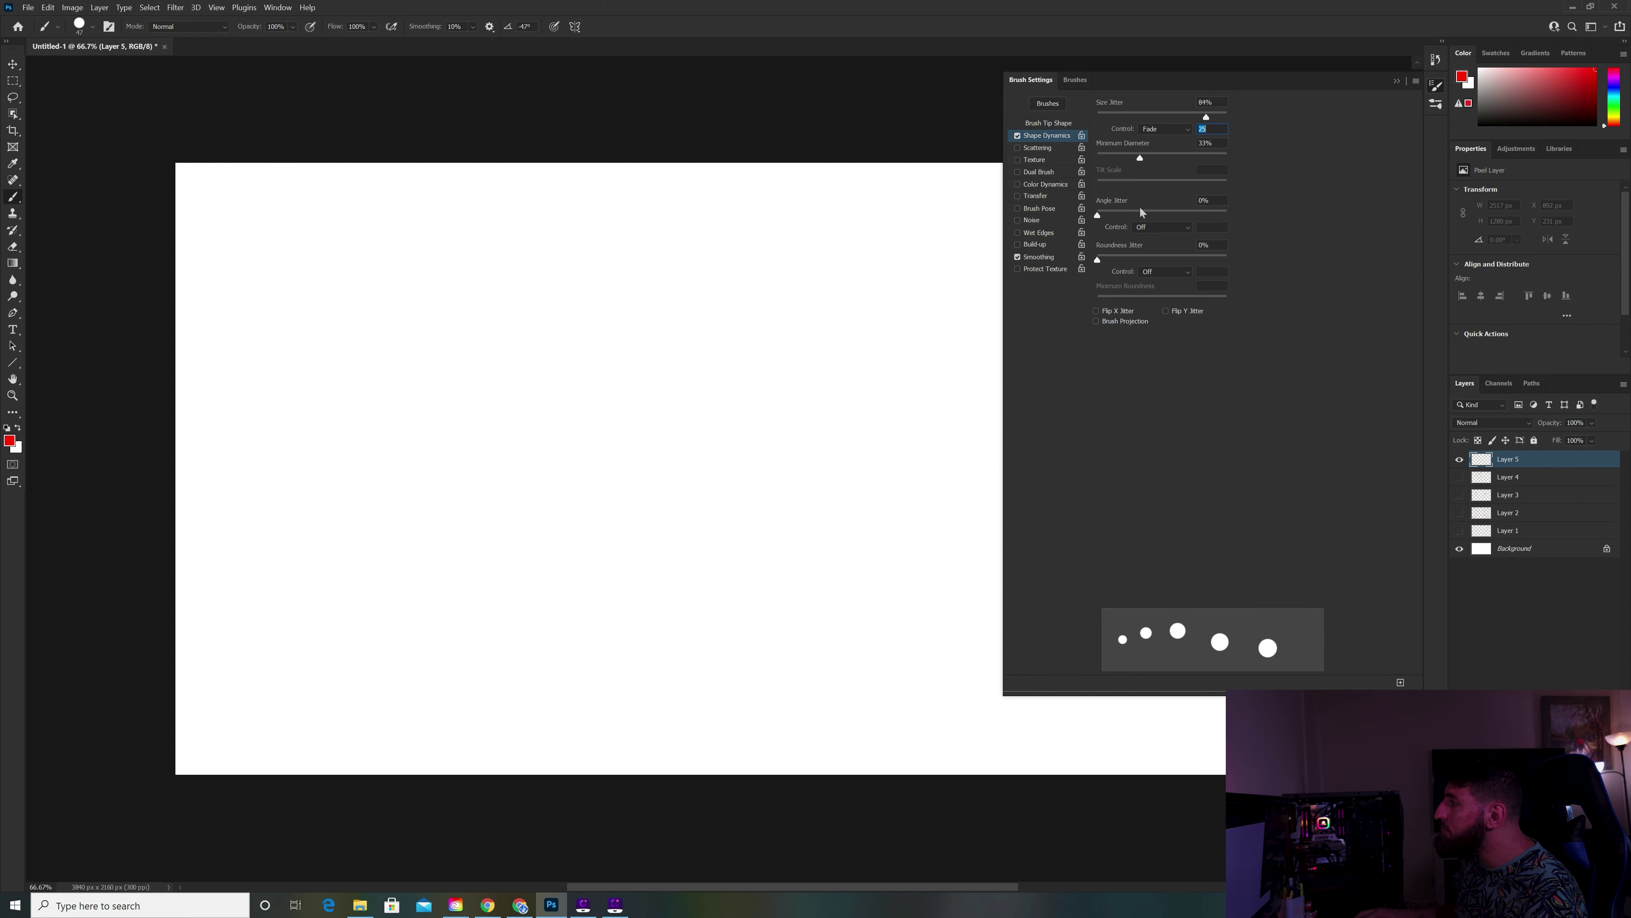
# Set tip spacing to 129% and Minimum Diameter to 100% for uniform dots.
pyautogui.click(1055, 122)
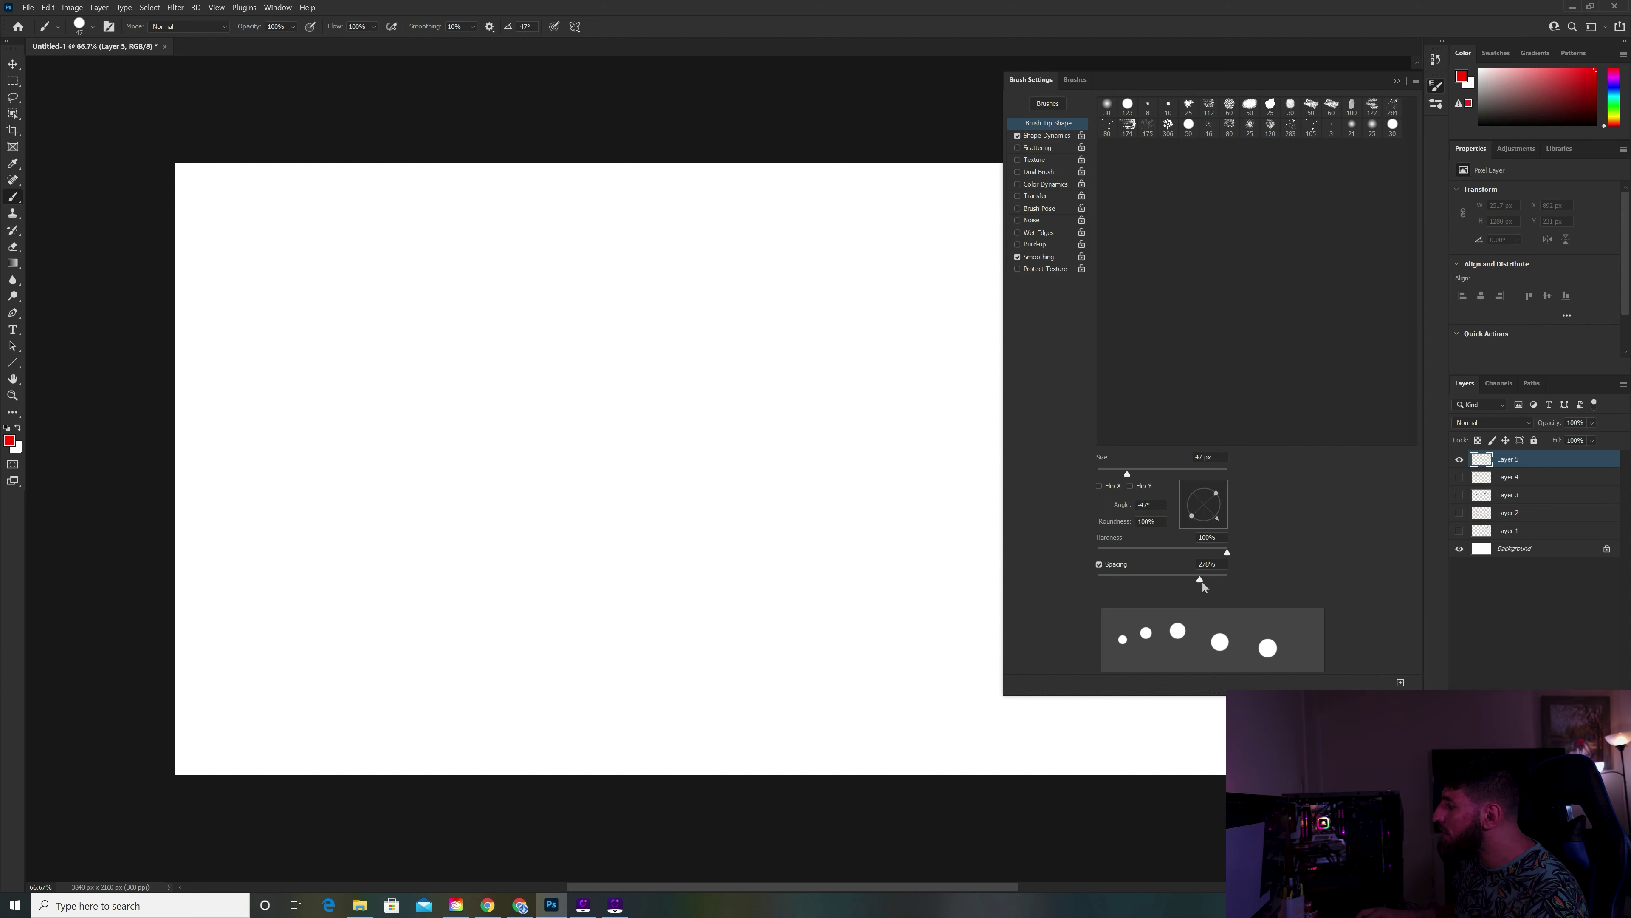
pyautogui.moveTo(1201, 581); pyautogui.dragTo(1173, 585)
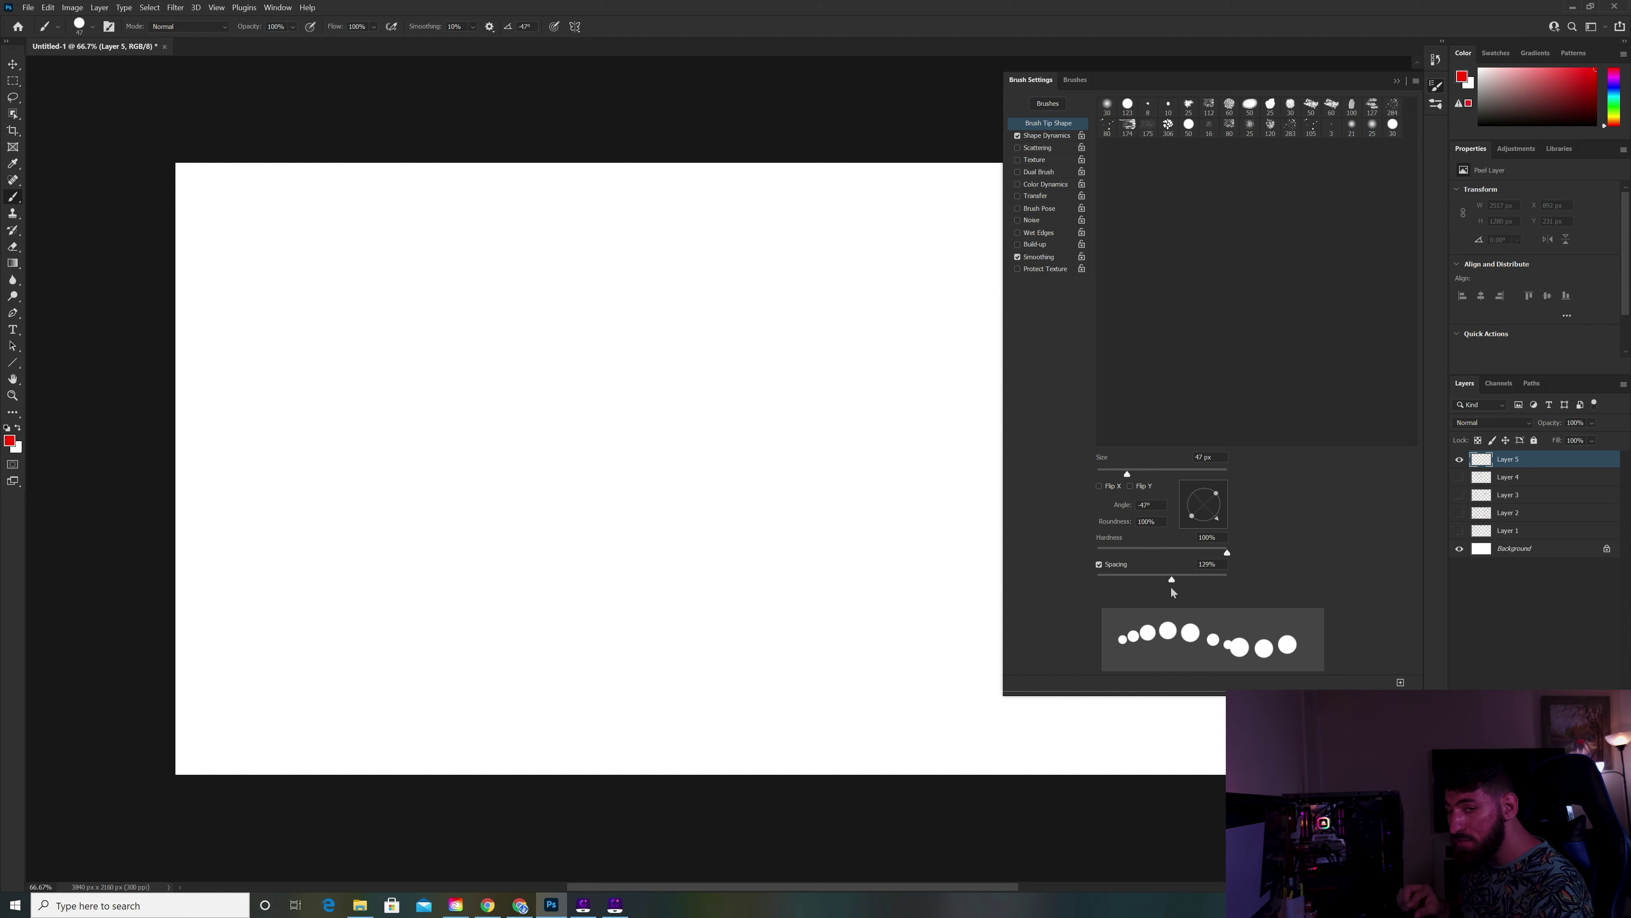
pyautogui.click(1058, 135)
pyautogui.moveTo(1142, 165); pyautogui.dragTo(1244, 188)
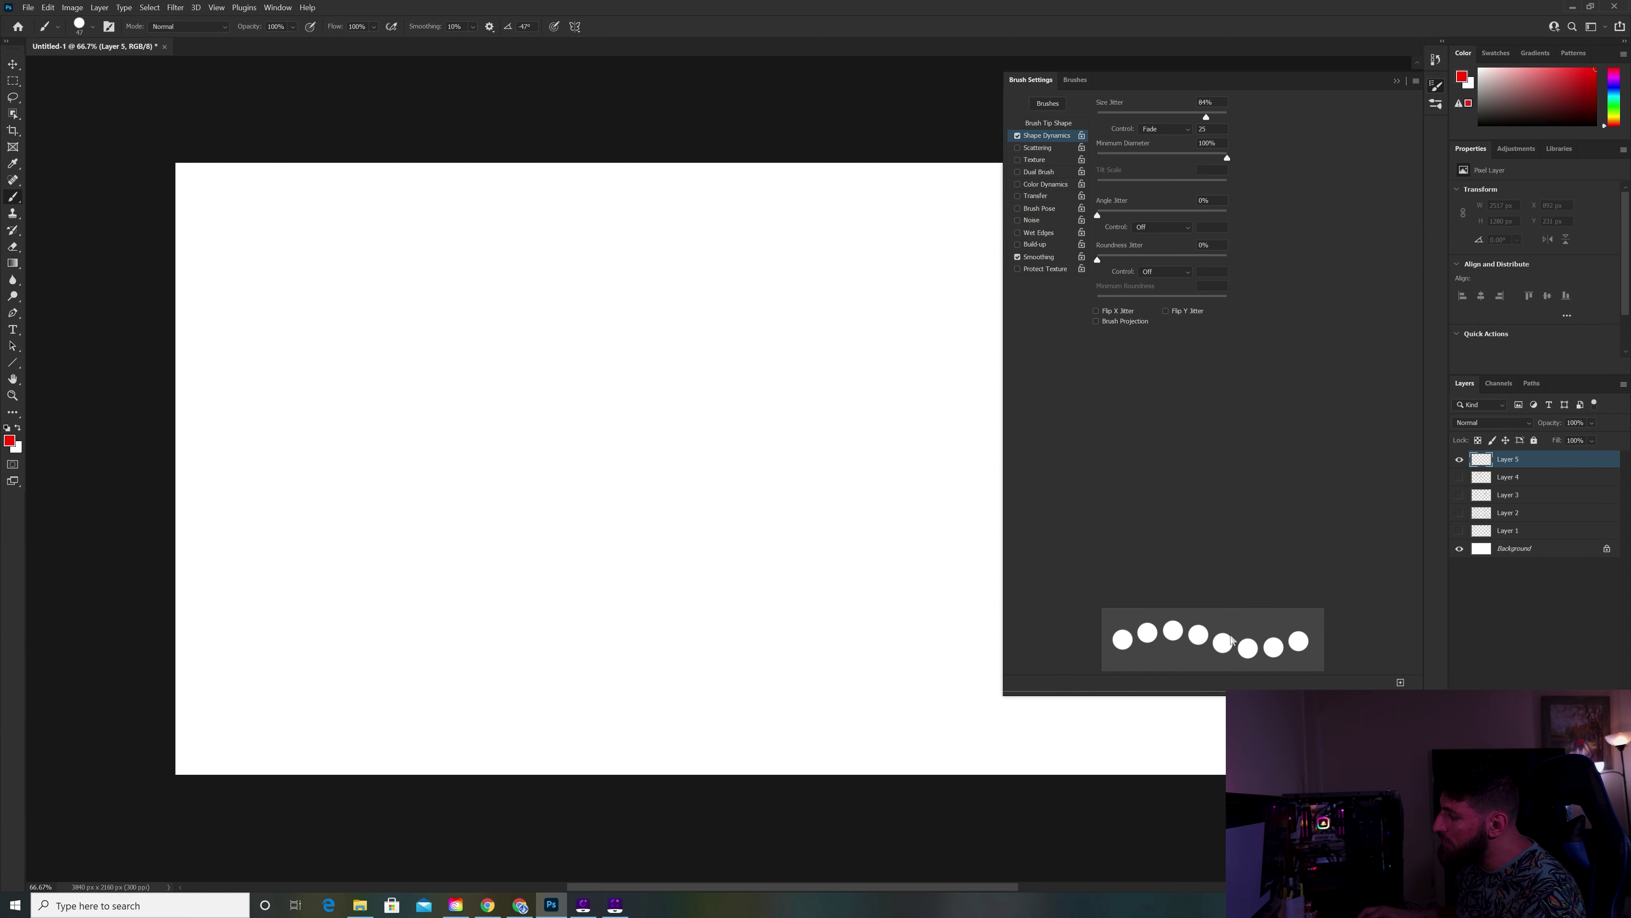
# Drag Minimum Diameter down to 0% and try Angle Jitter, leaving it at 0%.
pyautogui.moveTo(1215, 160); pyautogui.dragTo(1139, 167)
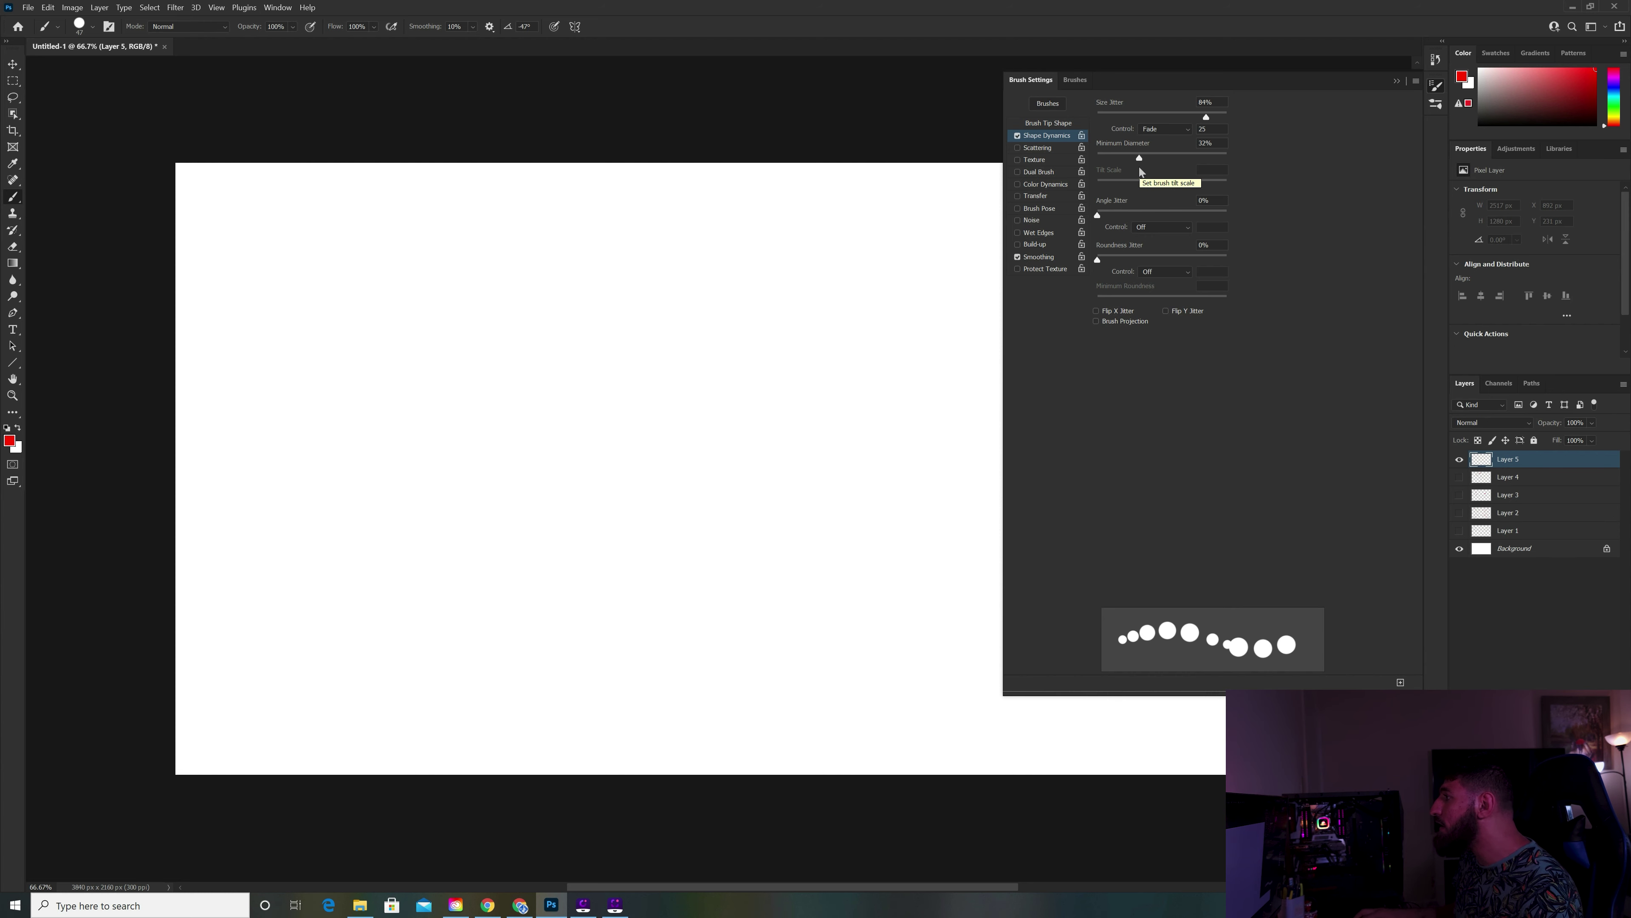
pyautogui.moveTo(1140, 167); pyautogui.dragTo(1090, 168)
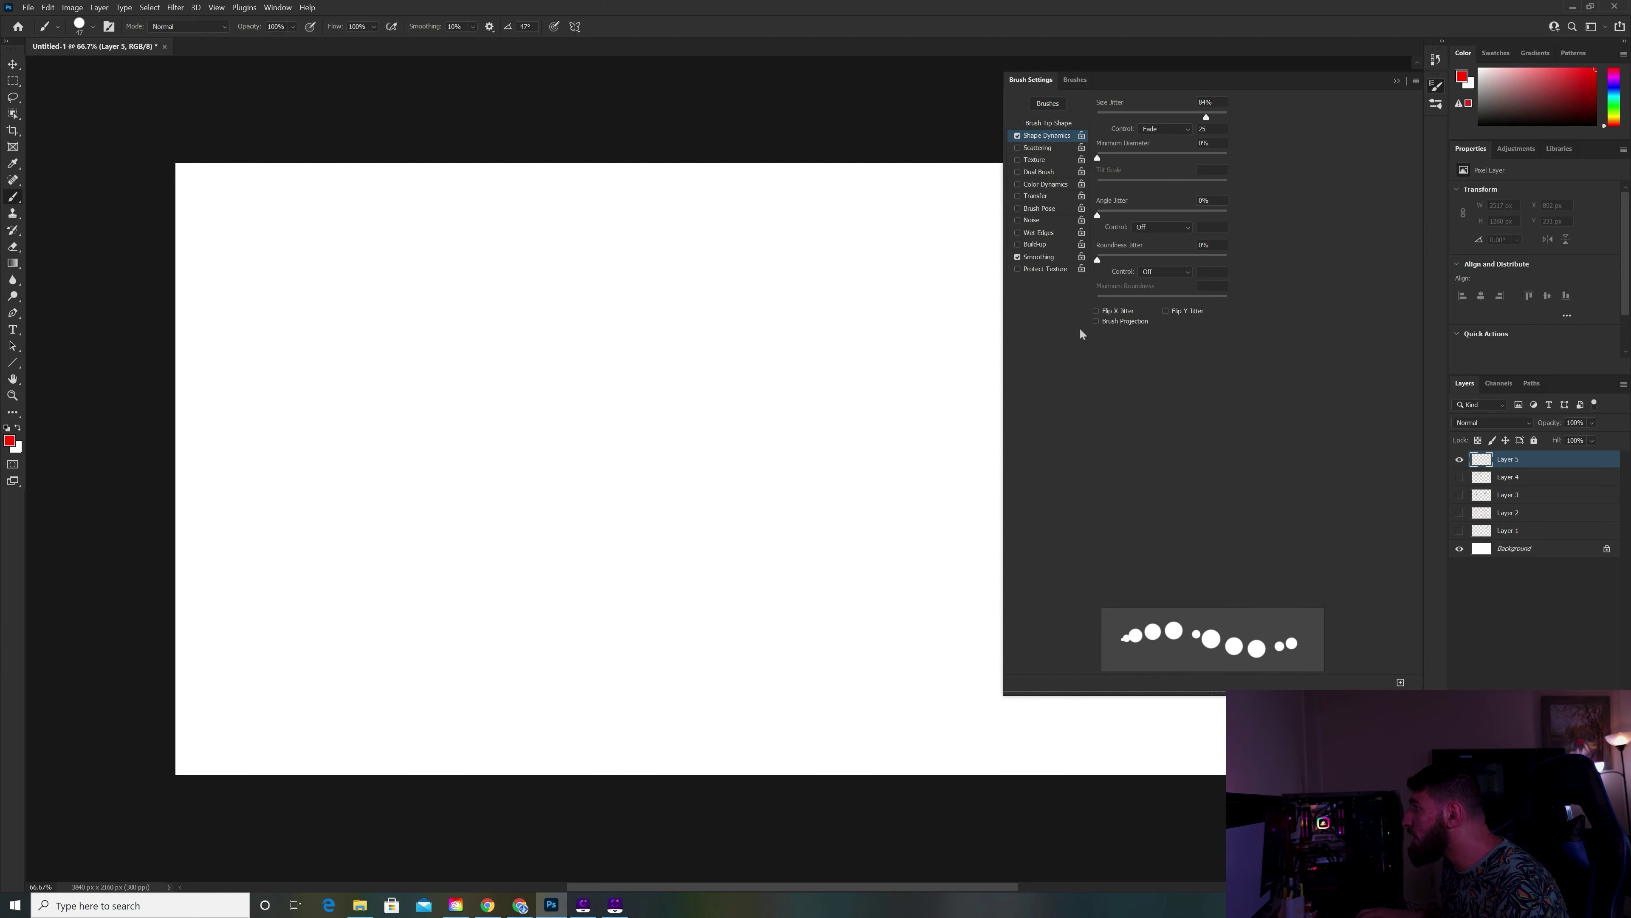
pyautogui.moveTo(1096, 216)
pyautogui.mouseDown()
pyautogui.moveTo(1186, 216)
pyautogui.moveTo(1090, 247)
pyautogui.mouseUp()
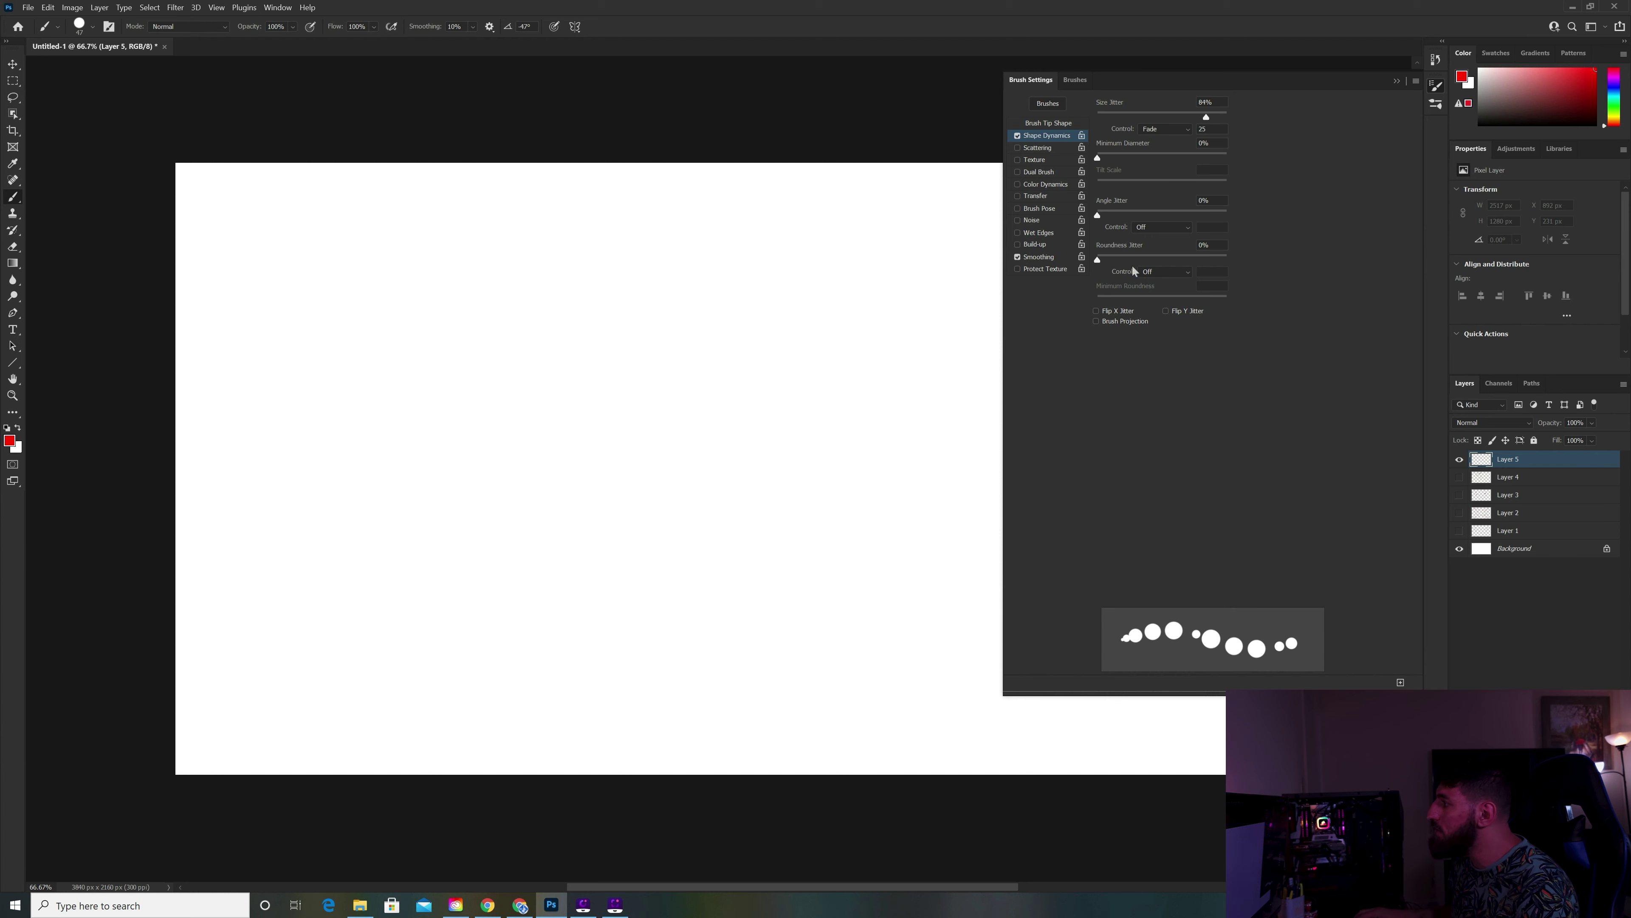
# Set Angle Jitter and Roundness Jitter to 100% with 1% Minimum Roundness.
pyautogui.click(1103, 259)
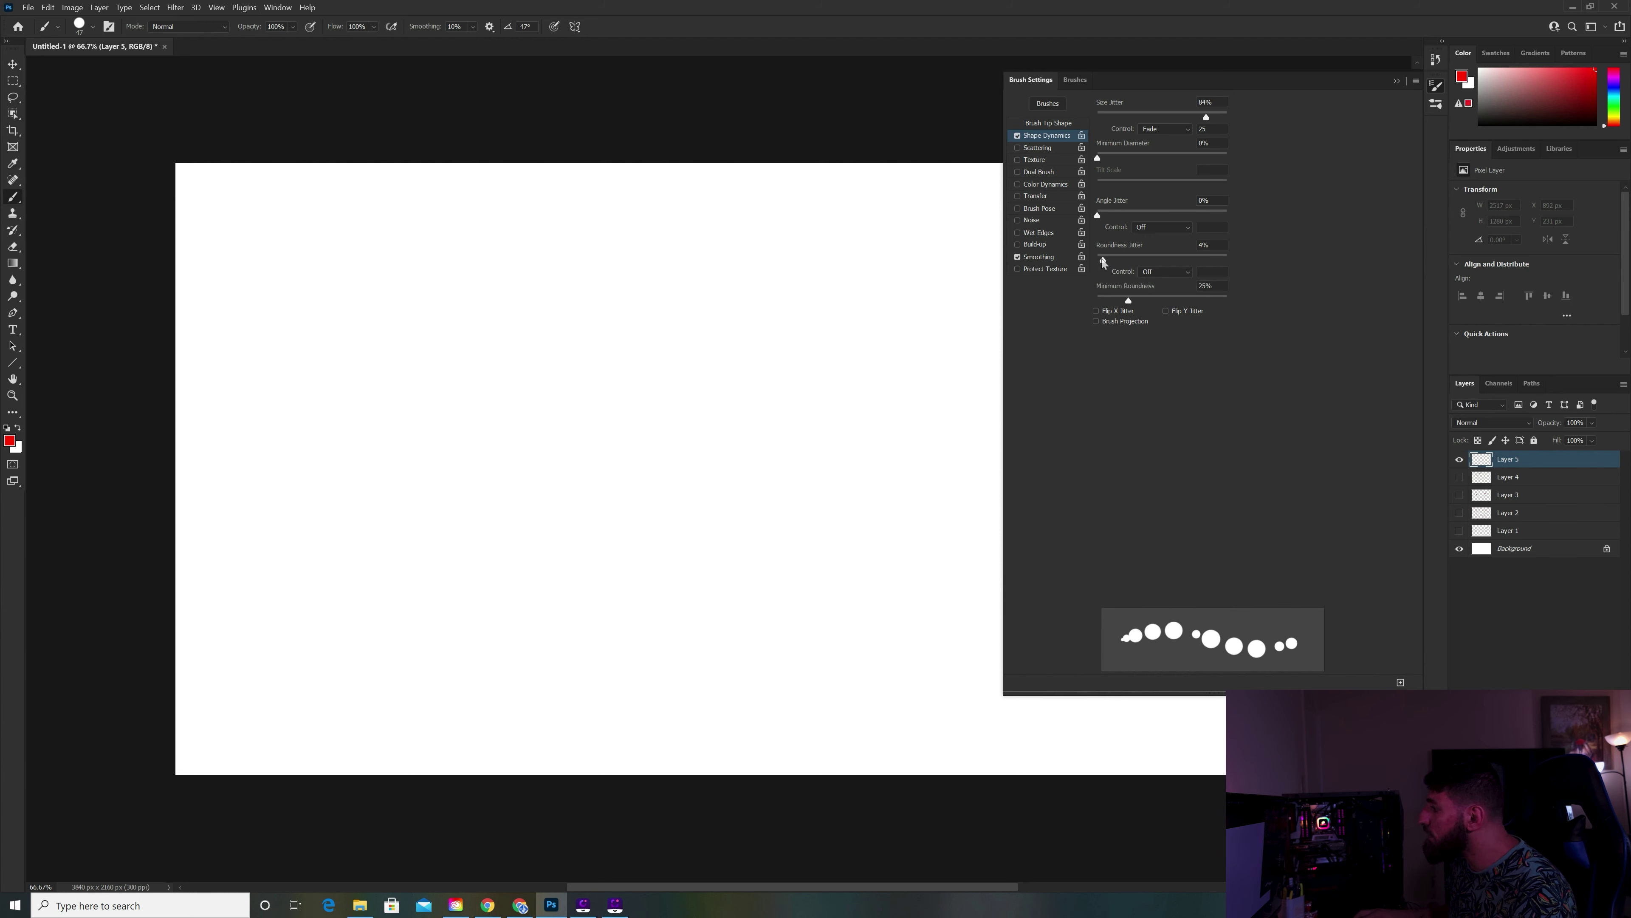
pyautogui.moveTo(1132, 267); pyautogui.dragTo(1160, 274)
pyautogui.moveTo(1104, 220); pyautogui.dragTo(1114, 220)
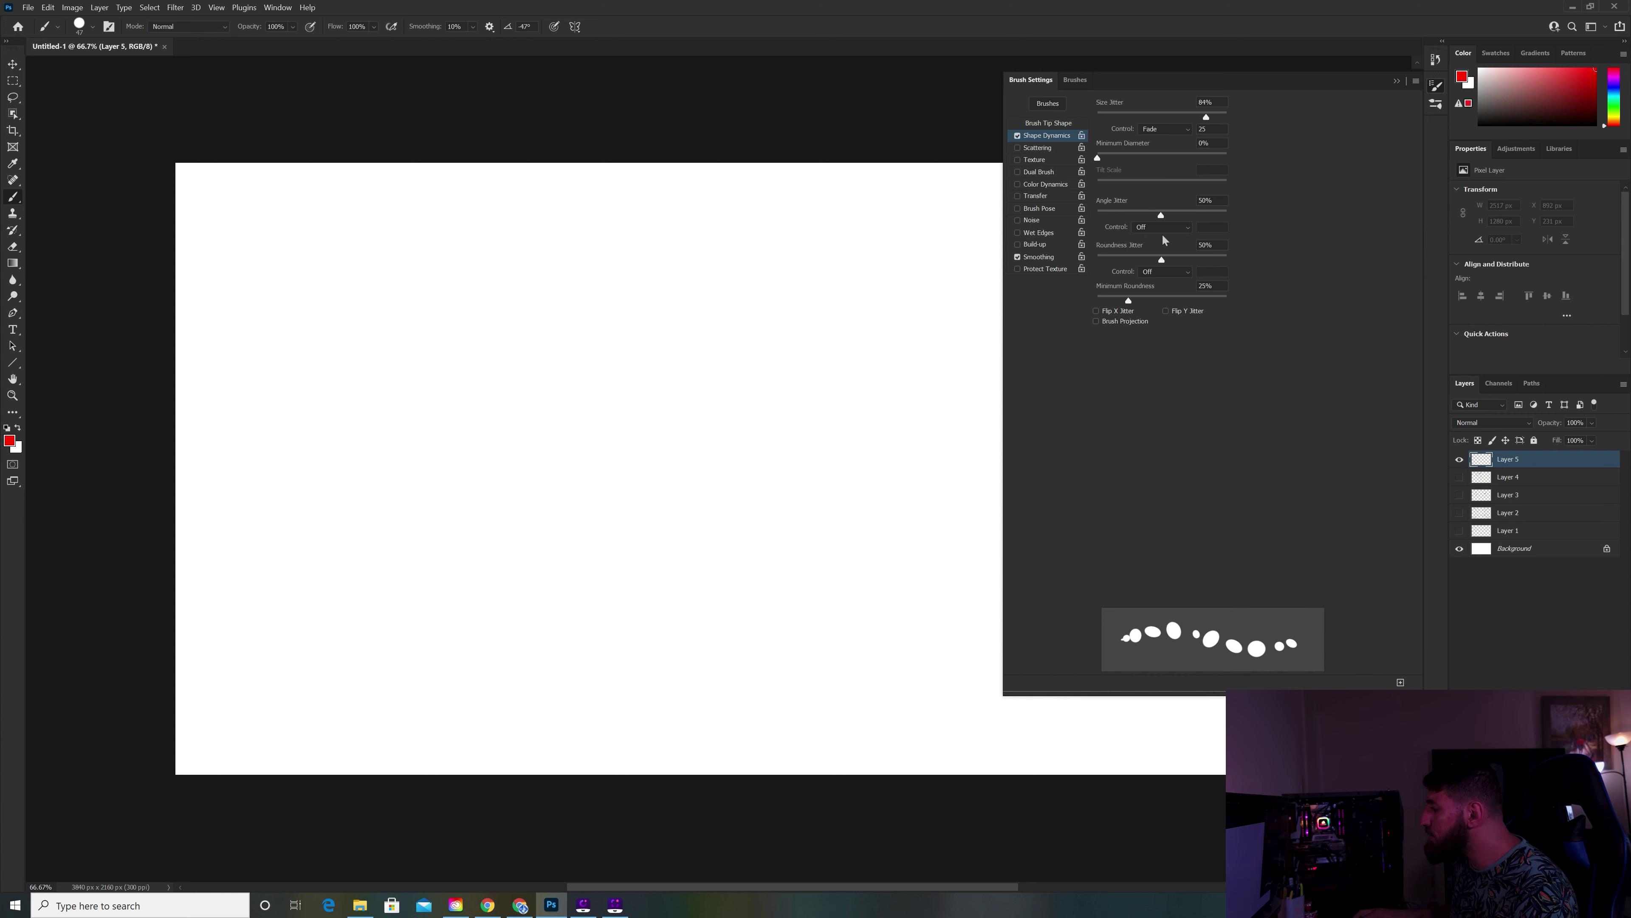
pyautogui.moveTo(1195, 216); pyautogui.dragTo(1098, 216)
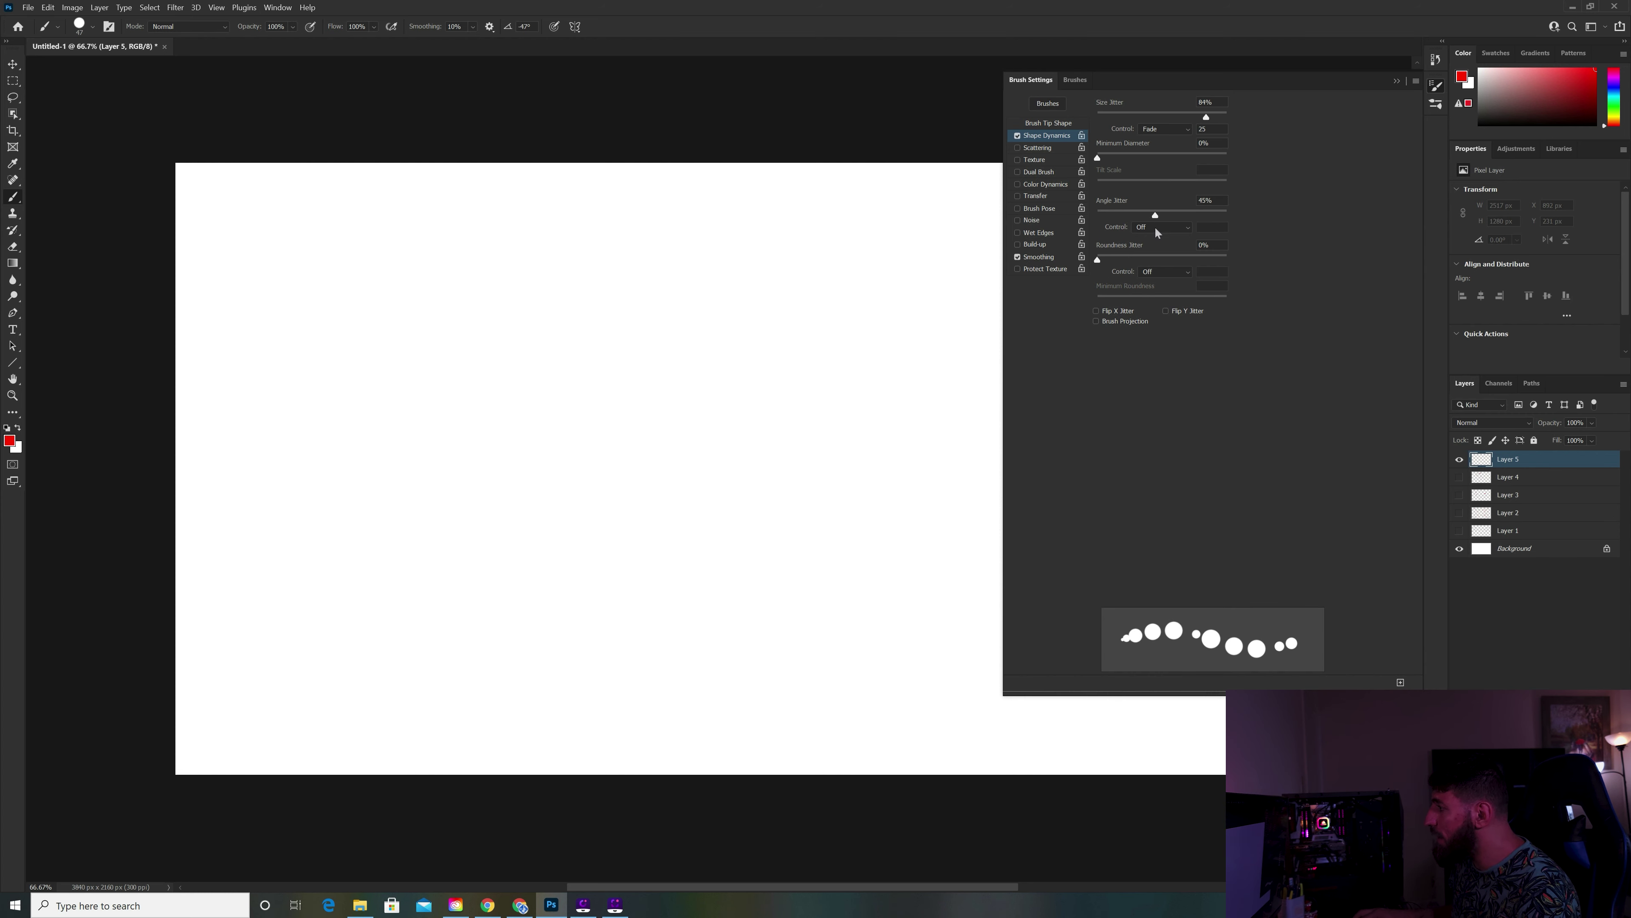
pyautogui.moveTo(1097, 227); pyautogui.dragTo(1095, 226)
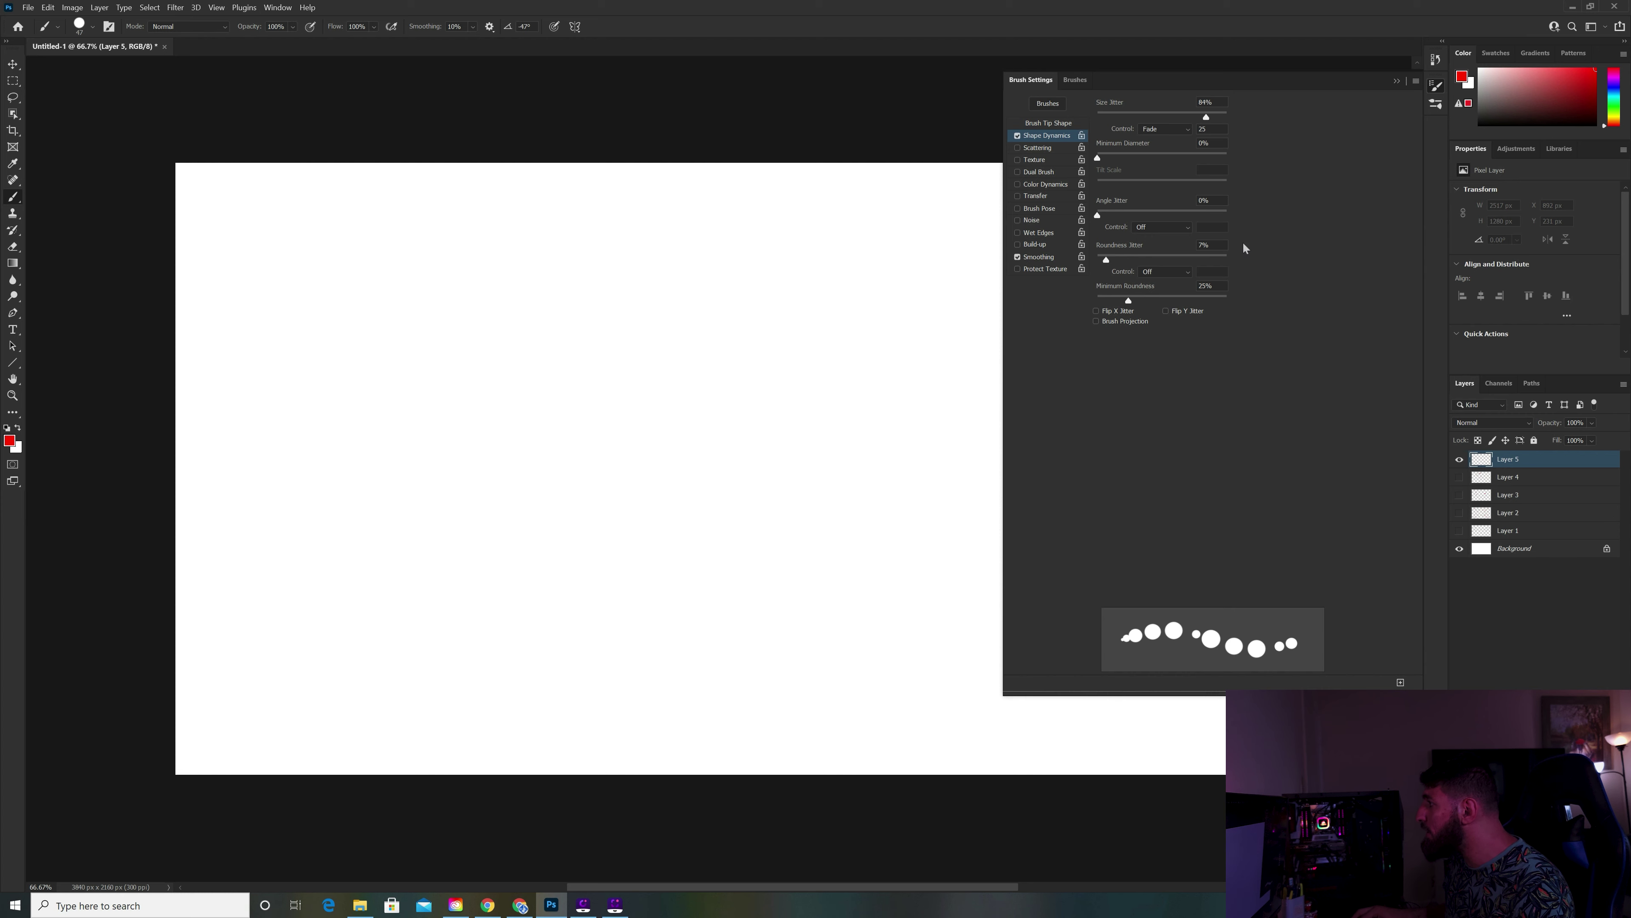
pyautogui.click(1213, 245)
pyautogui.write('50')
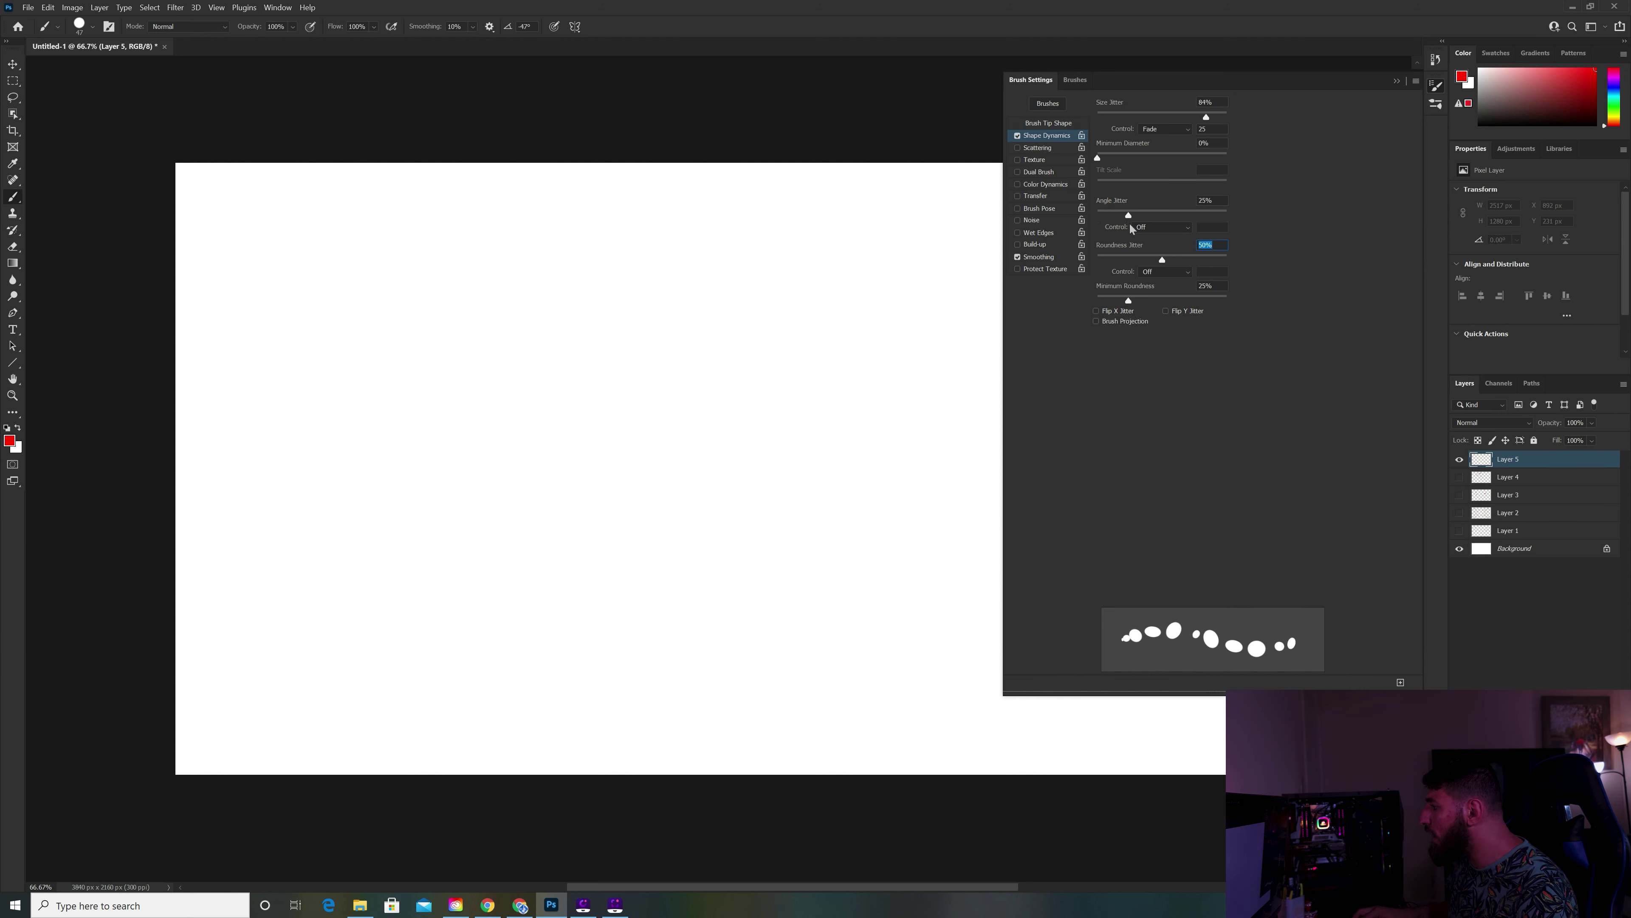
pyautogui.moveTo(1194, 215); pyautogui.dragTo(1227, 215)
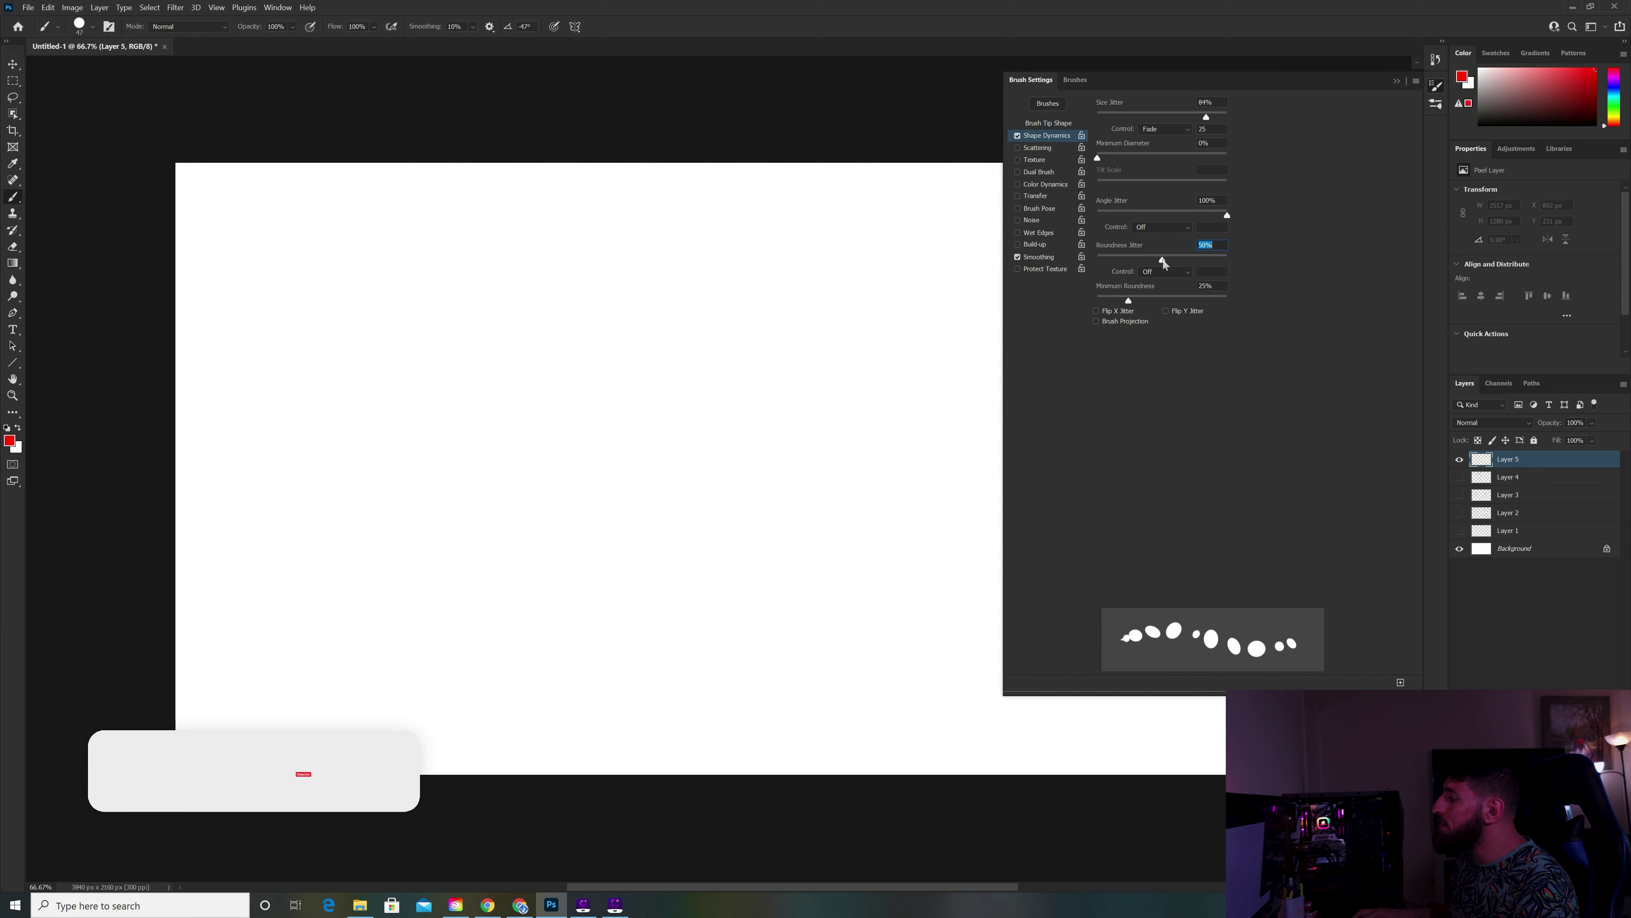
pyautogui.moveTo(1160, 260); pyautogui.dragTo(1224, 267)
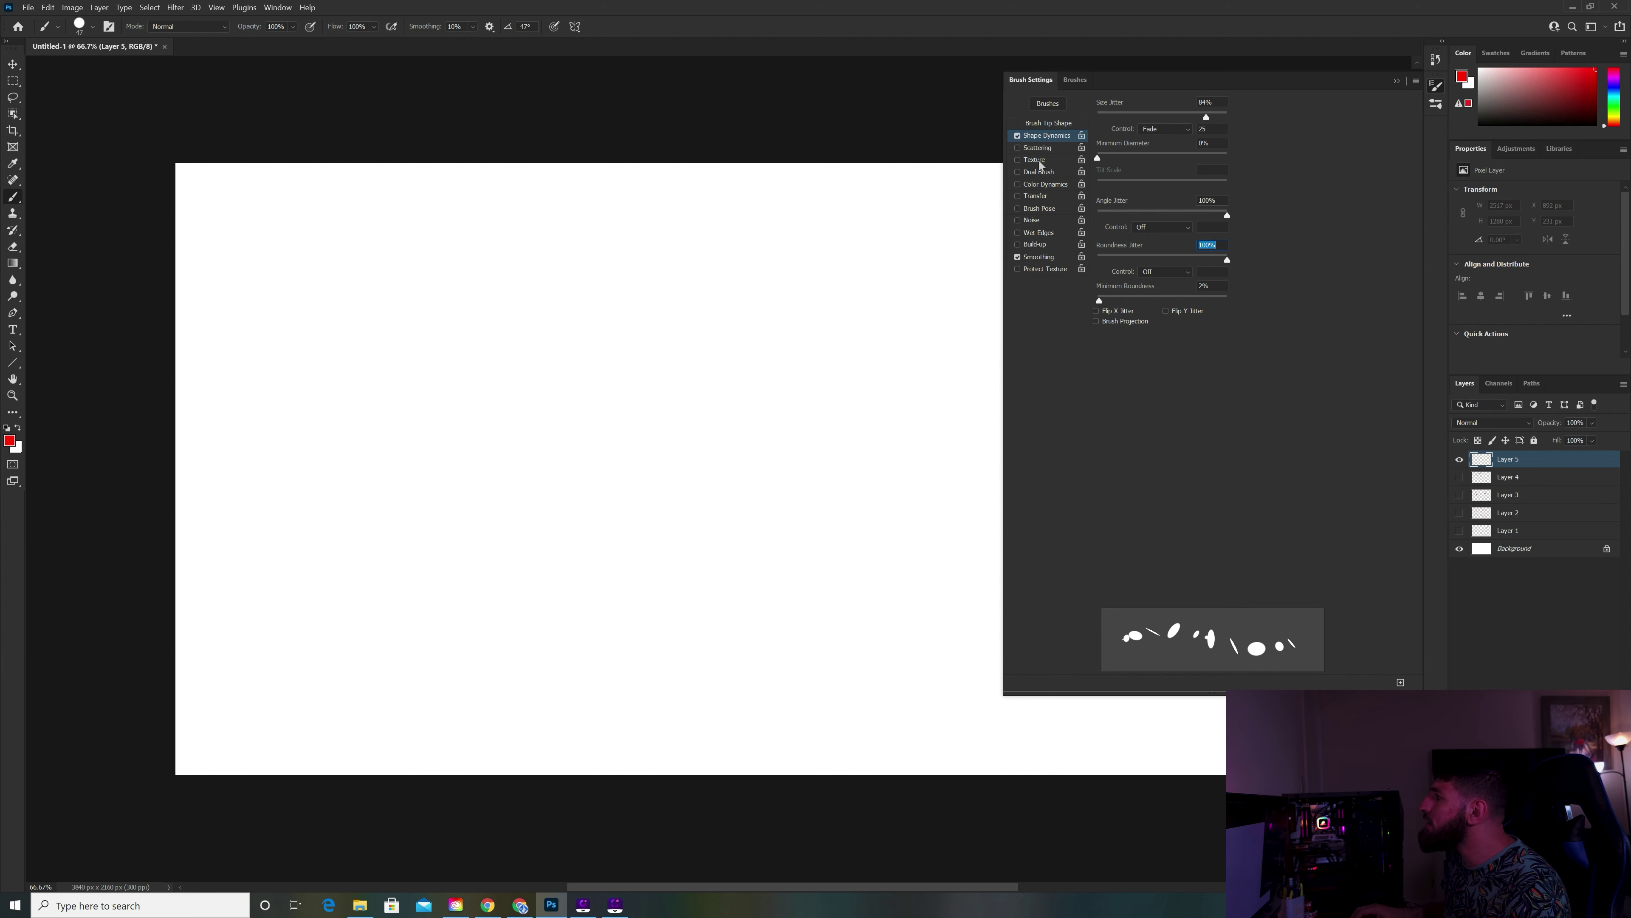
# Enable Scattering at its 1000% maximum and paint a red test stroke on Layer 5.
pyautogui.click(1046, 149)
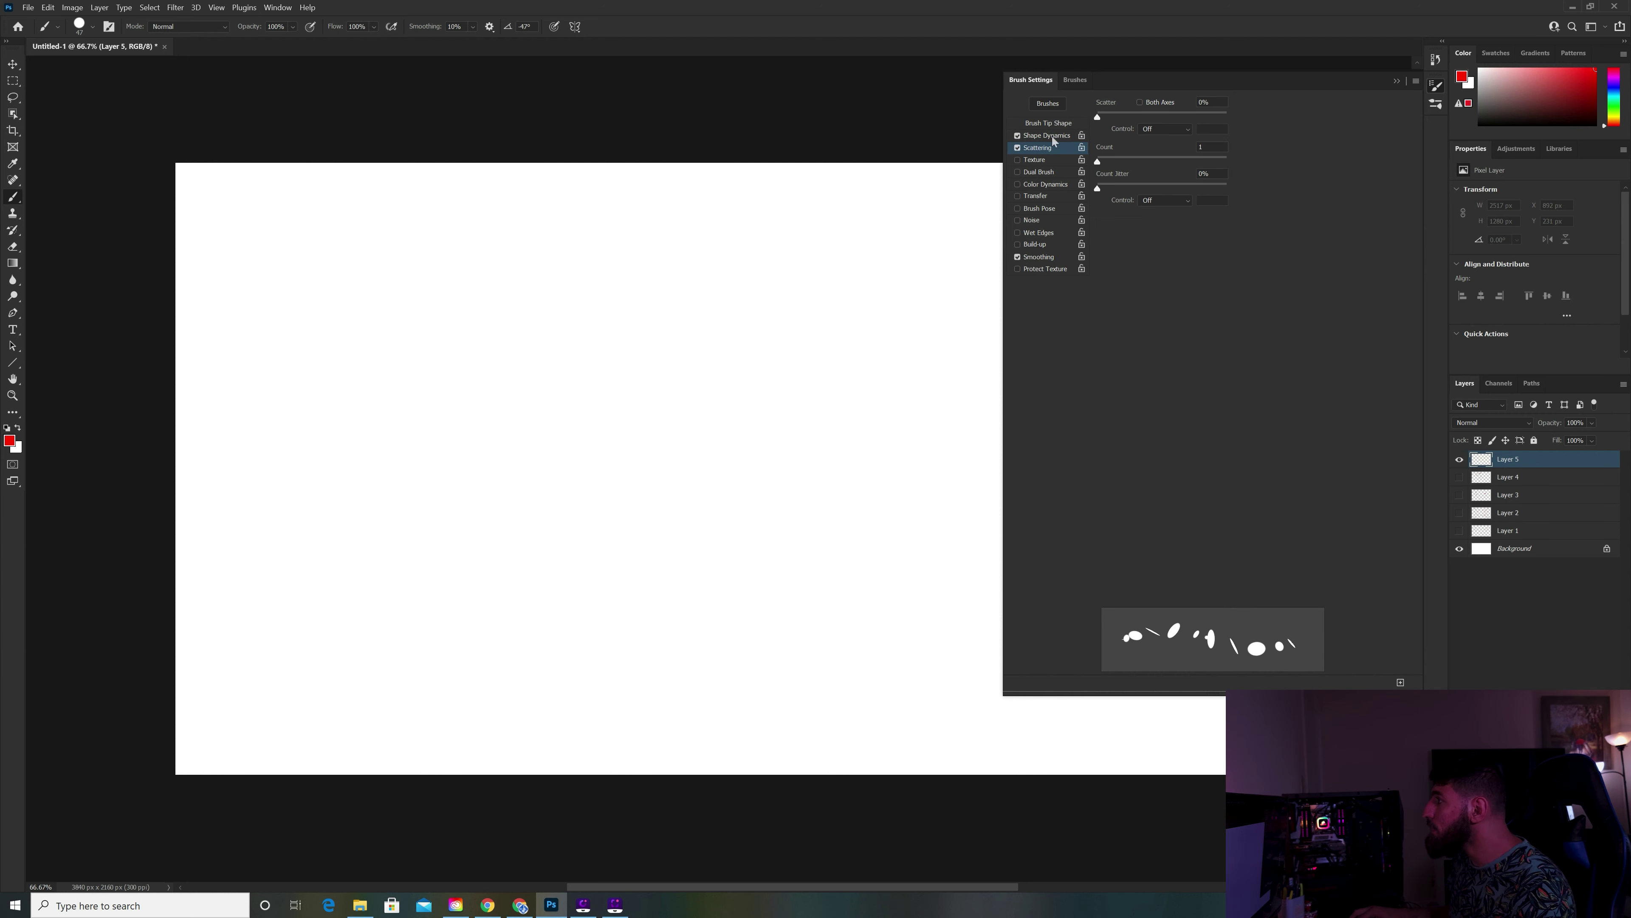
pyautogui.moveTo(1099, 120)
pyautogui.mouseDown()
pyautogui.moveTo(1159, 137)
pyautogui.moveTo(1089, 163)
pyautogui.mouseUp()
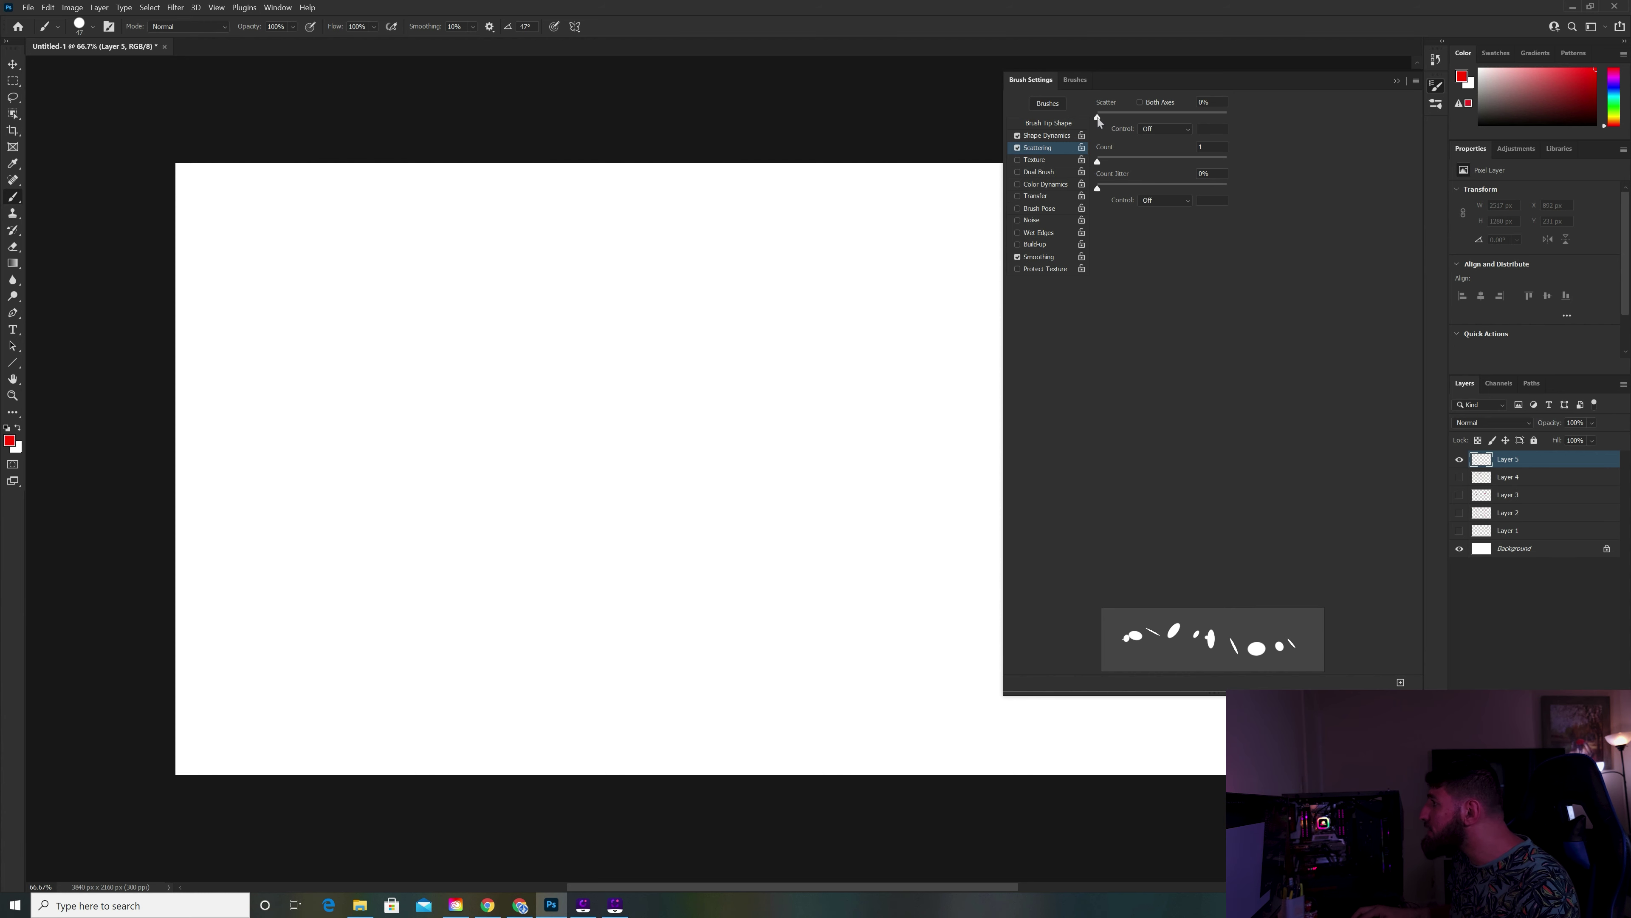
pyautogui.moveTo(1097, 117); pyautogui.dragTo(1123, 122)
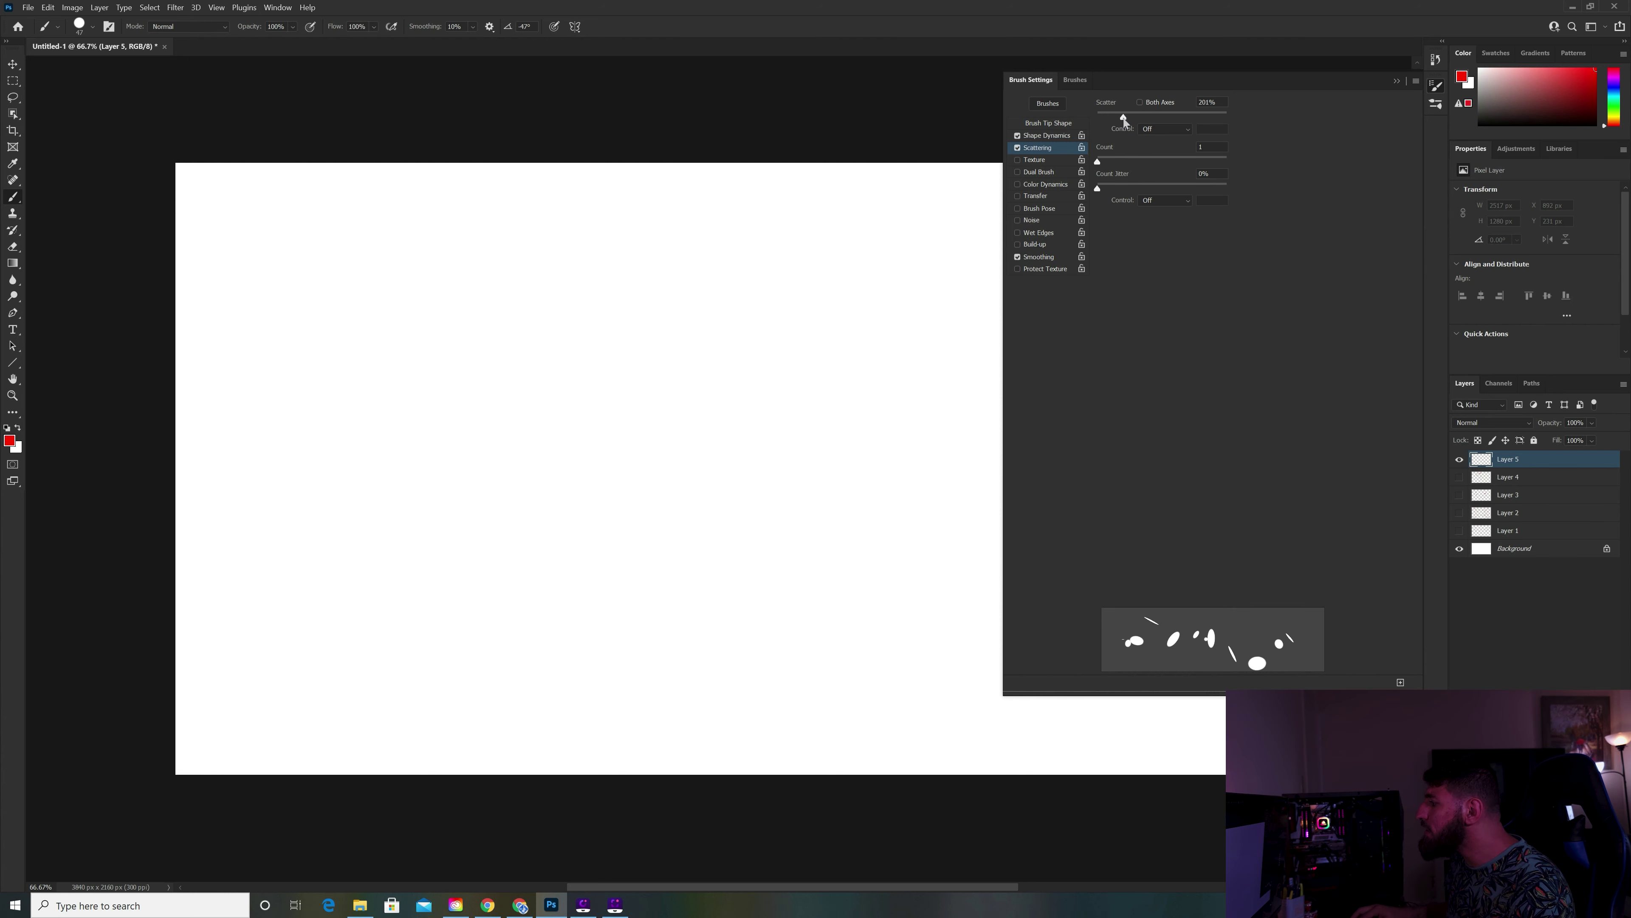
pyautogui.moveTo(1123, 118)
pyautogui.mouseDown()
pyautogui.moveTo(1164, 119)
pyautogui.moveTo(1151, 160)
pyautogui.mouseUp()
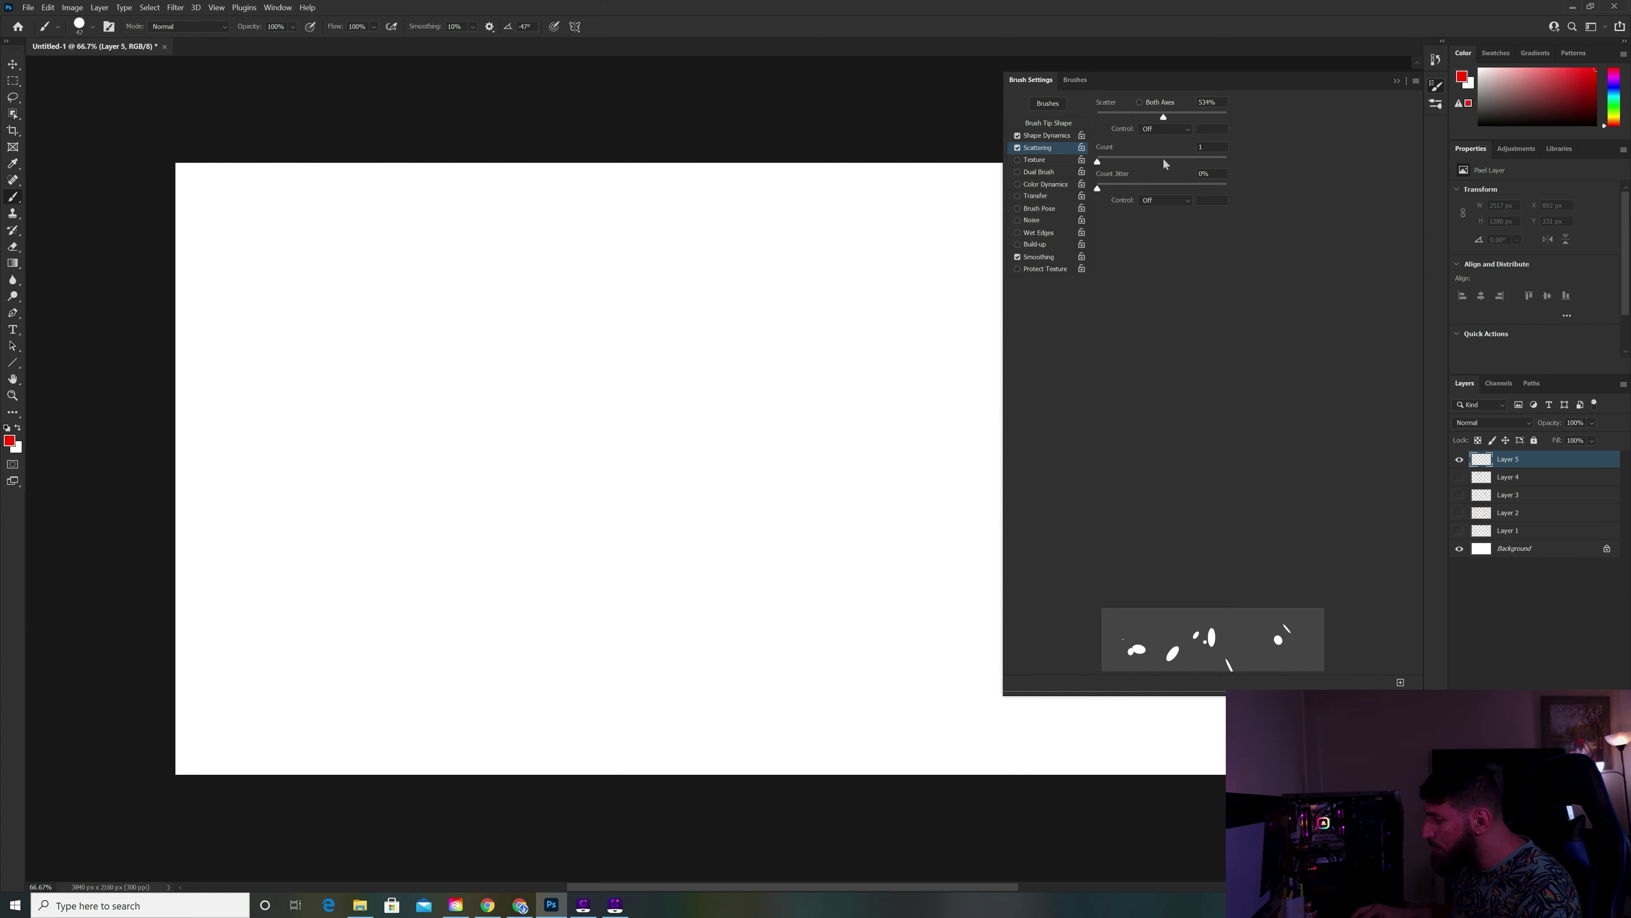
pyautogui.moveTo(1151, 160); pyautogui.dragTo(1274, 179)
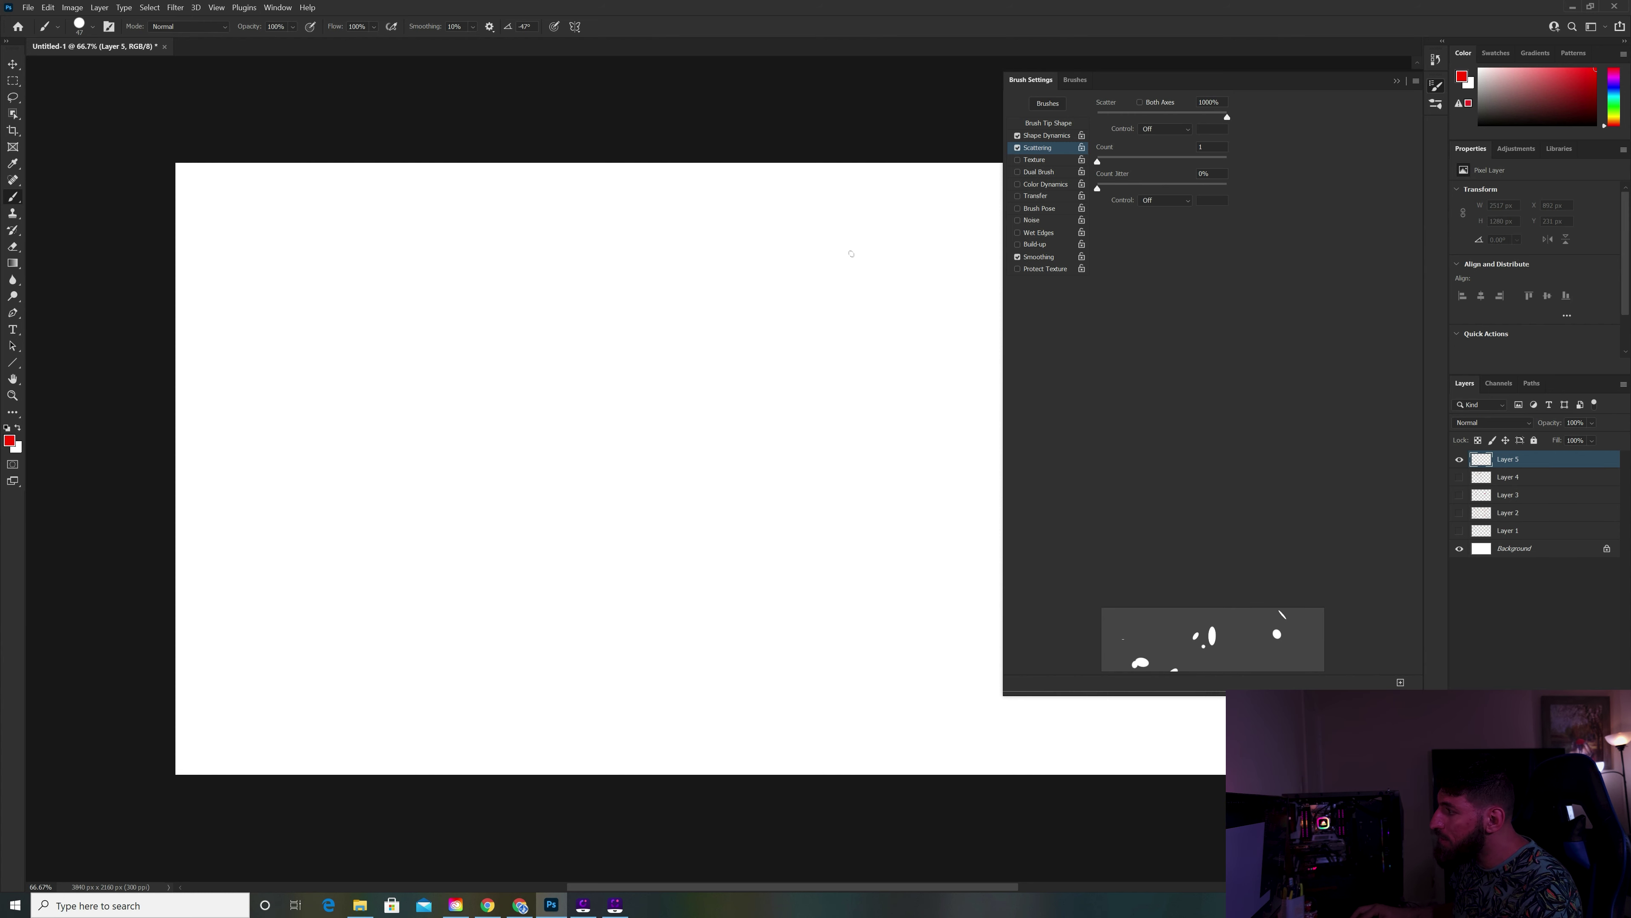
pyautogui.moveTo(851, 254); pyautogui.dragTo(751, 306)
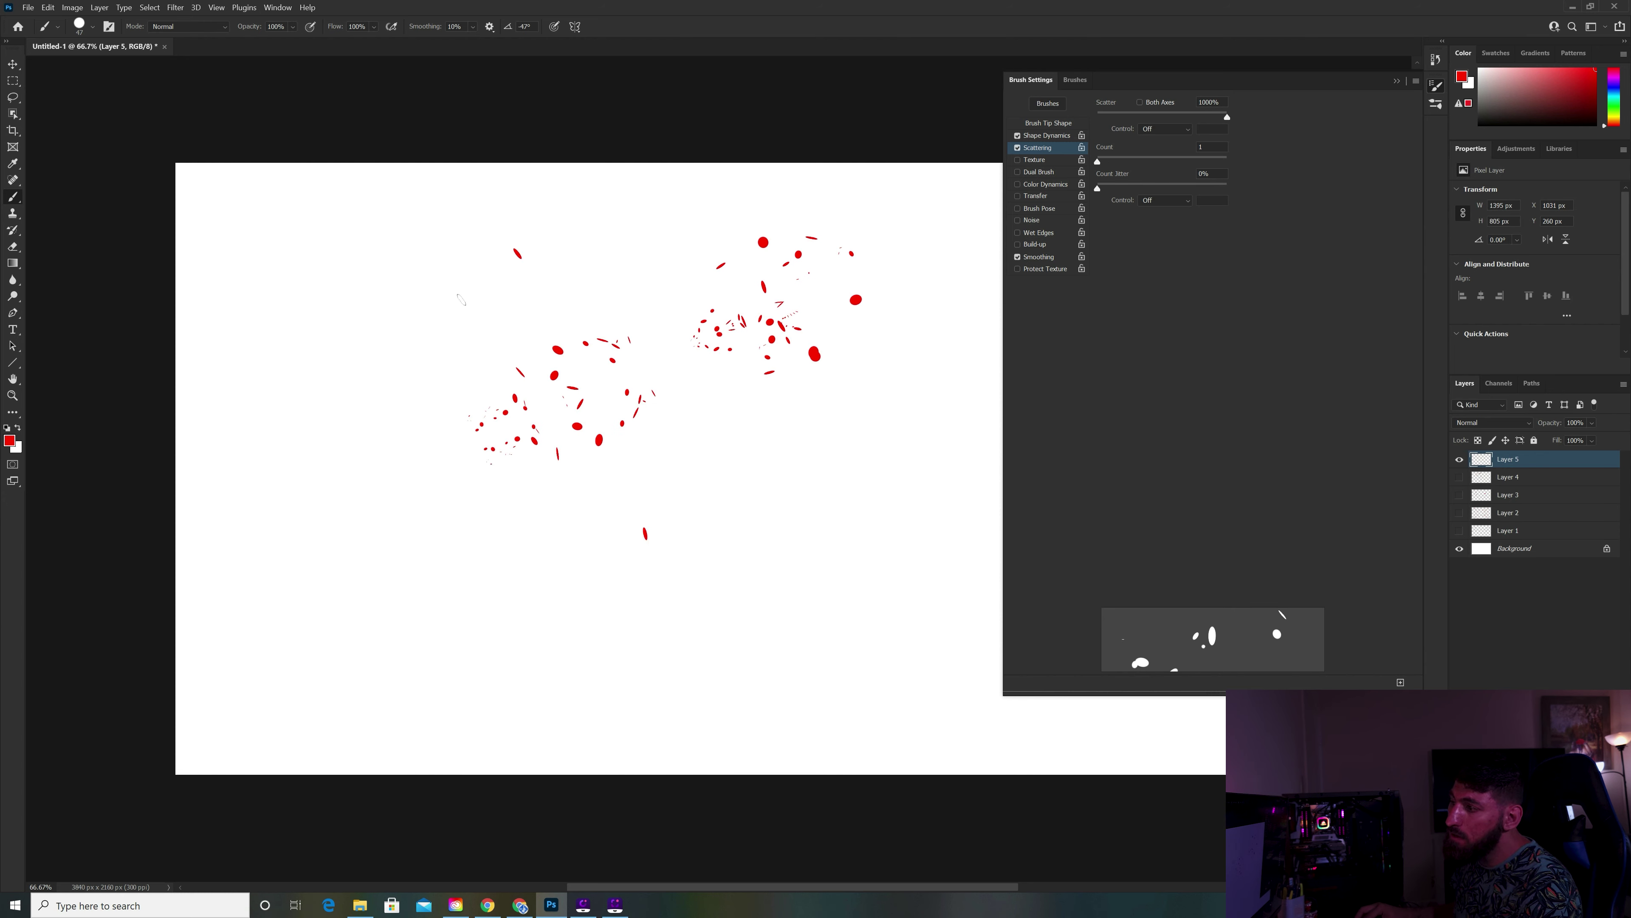
# Paint red scatter test strokes, raise Count to 16, and test a denser stroke.
pyautogui.moveTo(460, 299); pyautogui.dragTo(326, 443)
pyautogui.moveTo(327, 498); pyautogui.dragTo(494, 501)
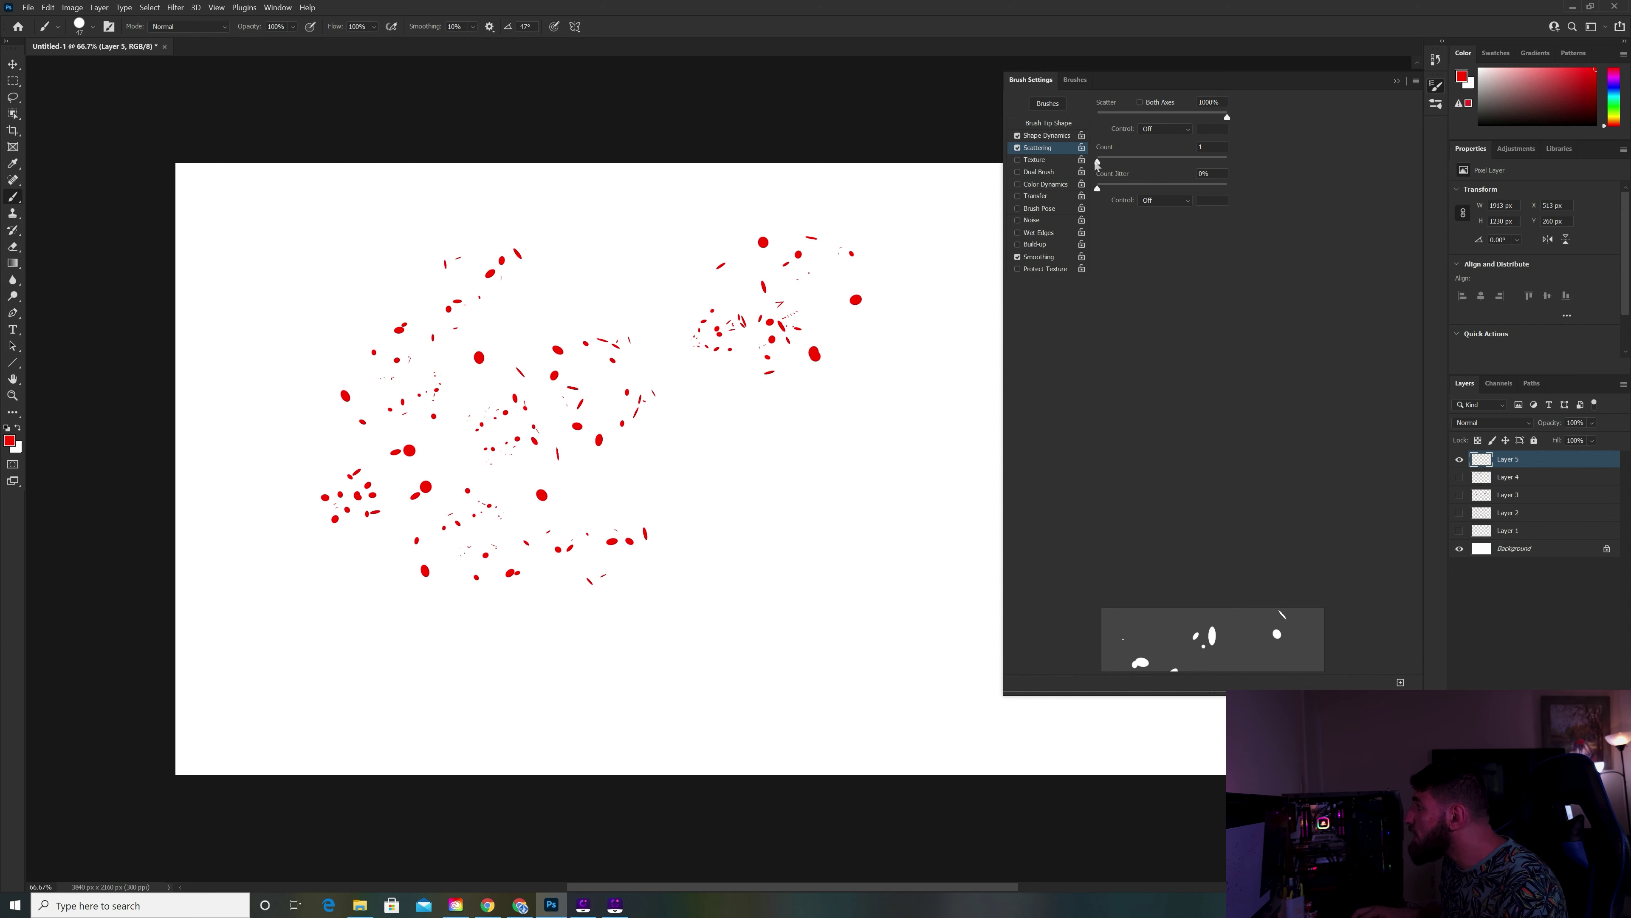
pyautogui.moveTo(1102, 163); pyautogui.dragTo(1241, 183)
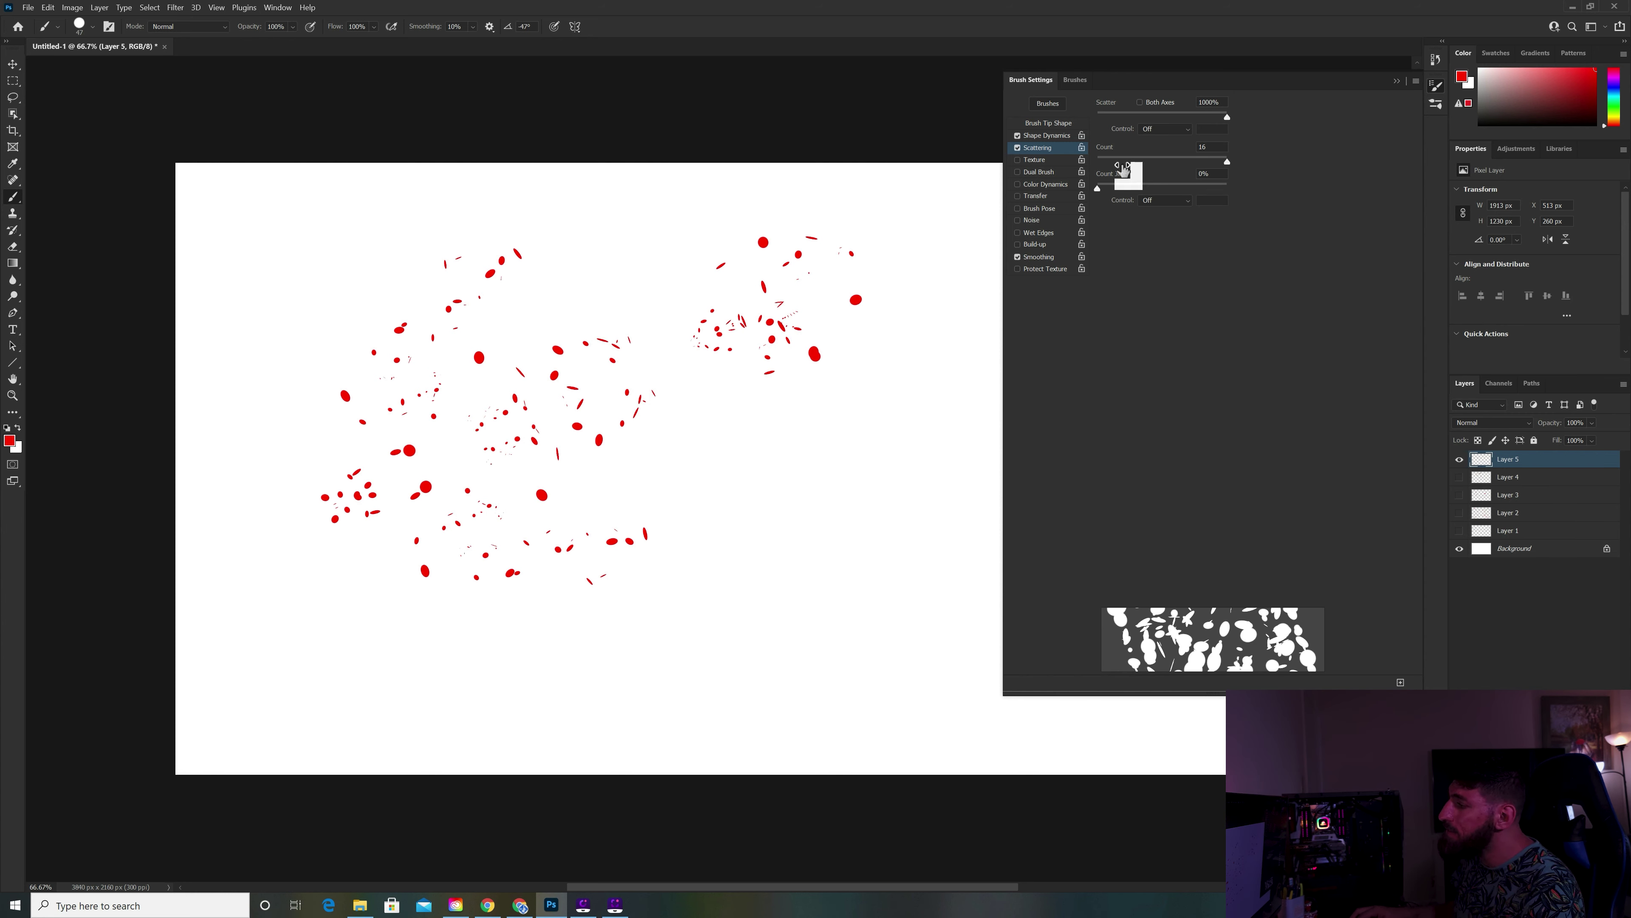
pyautogui.moveTo(965, 644); pyautogui.dragTo(826, 478)
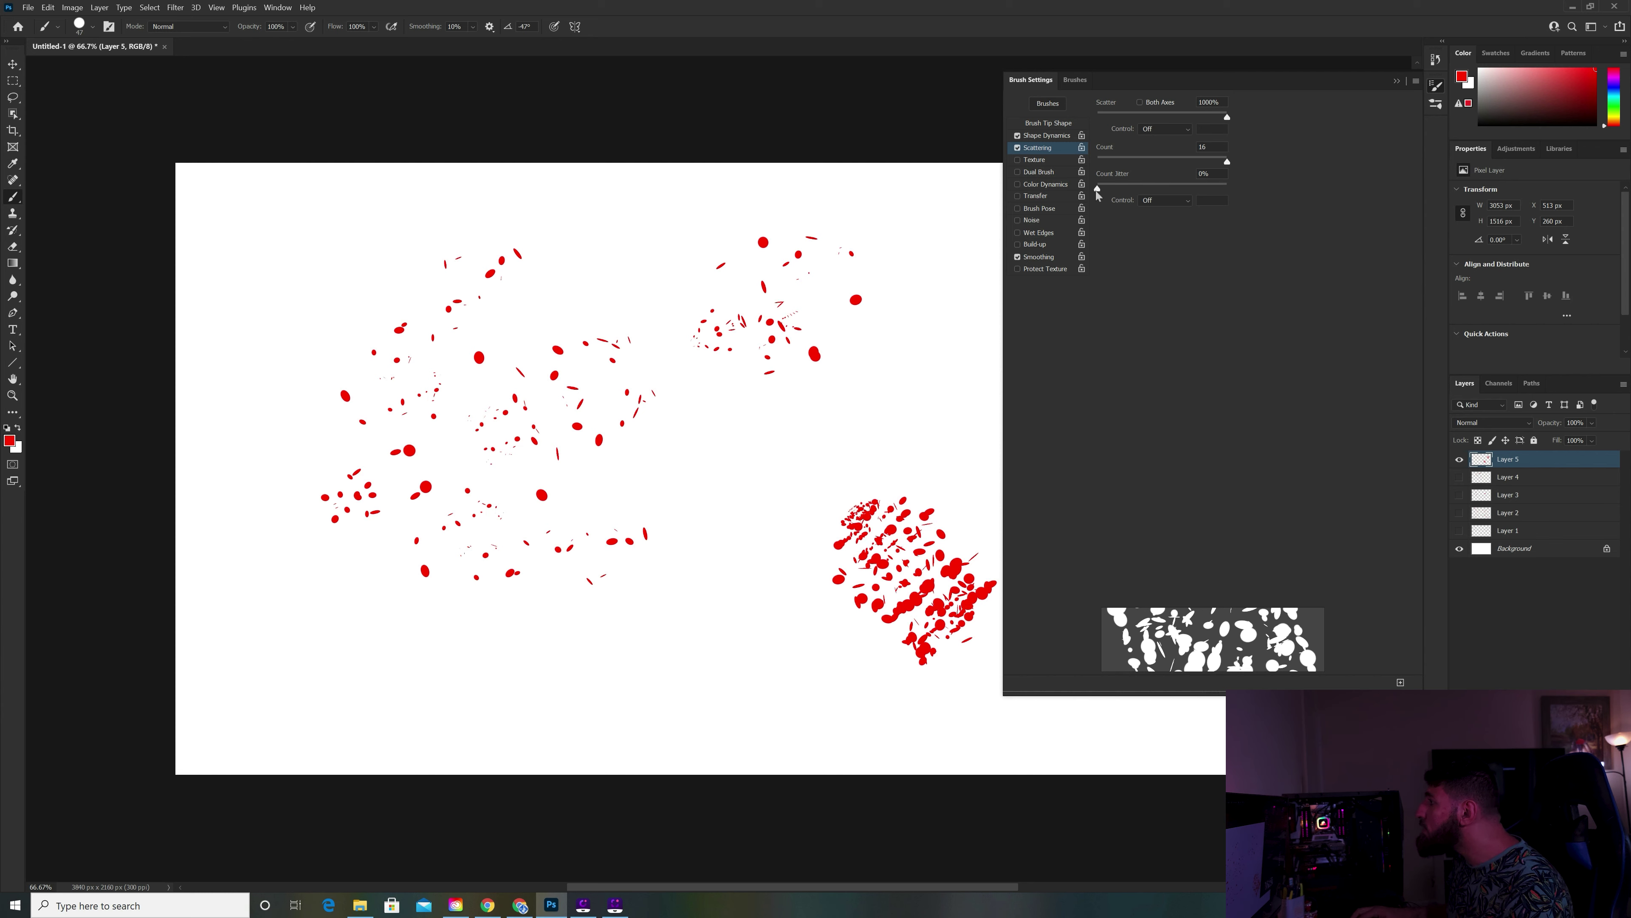
# Set Count Jitter to 100% and stamp more red dab clusters across the canvas.
pyautogui.moveTo(1108, 191); pyautogui.dragTo(1156, 195)
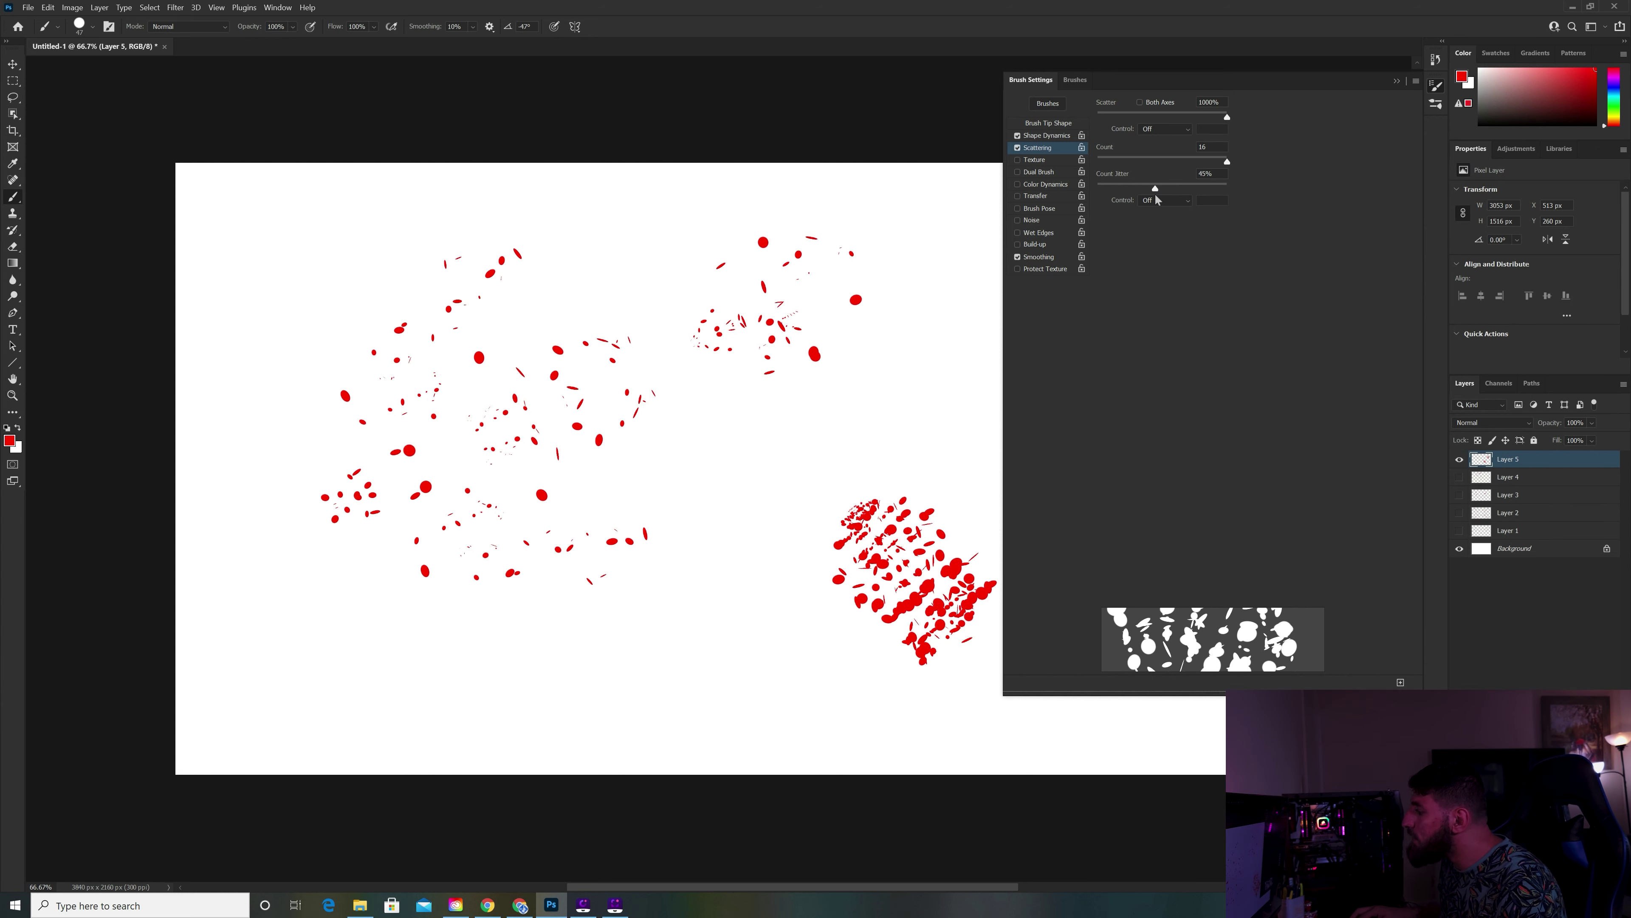
pyautogui.moveTo(1155, 193); pyautogui.dragTo(1256, 194)
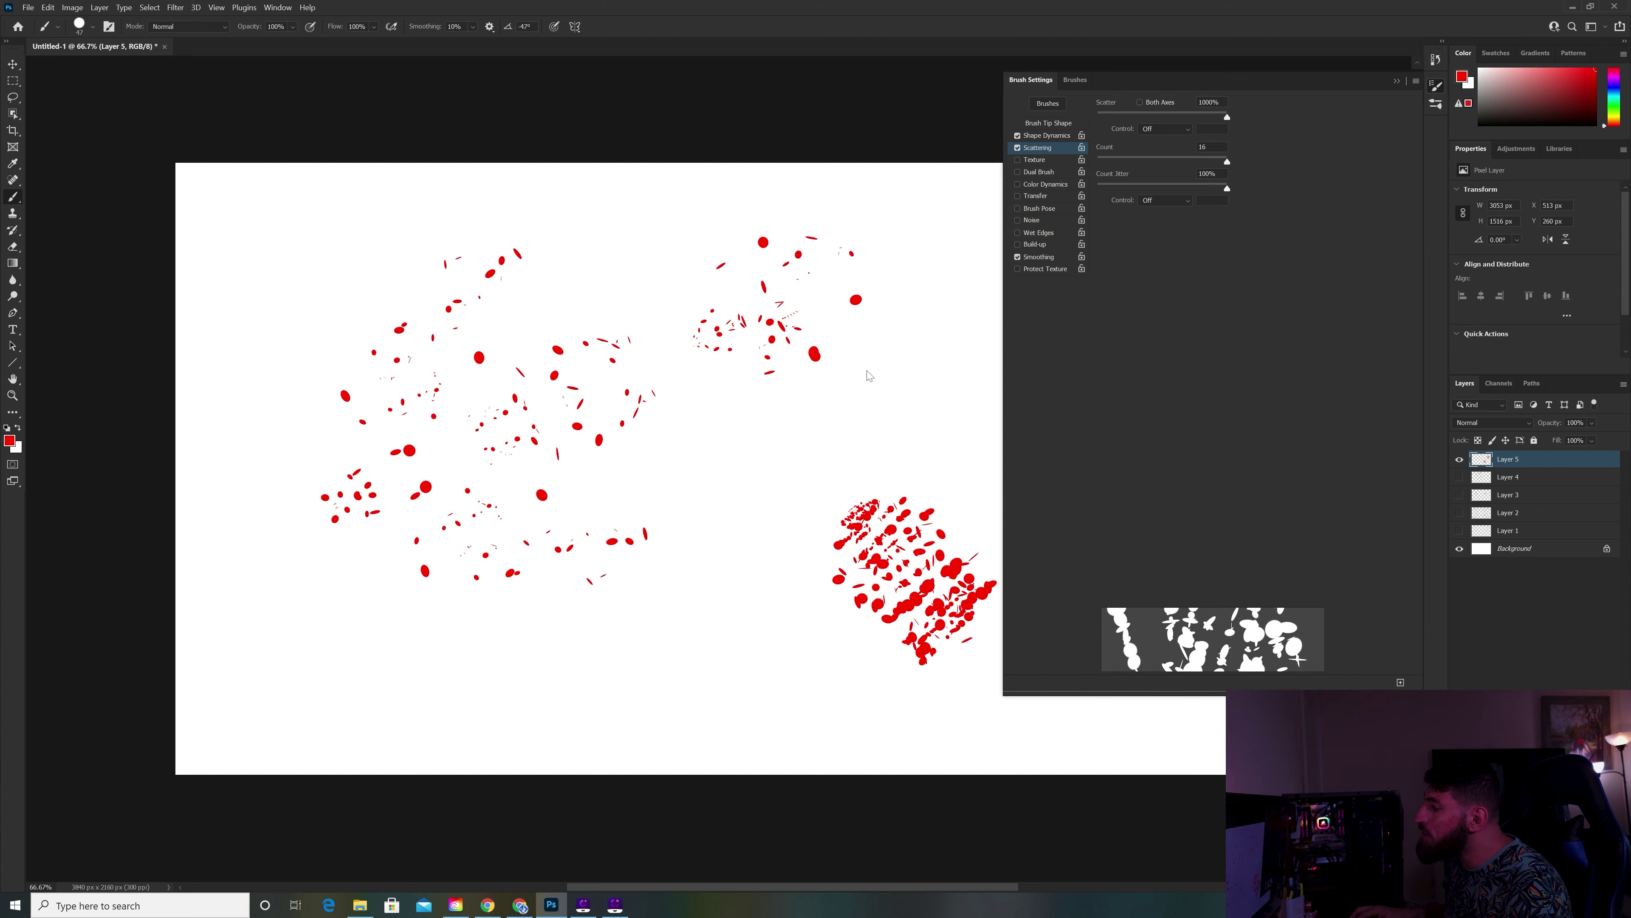
pyautogui.moveTo(851, 341); pyautogui.dragTo(819, 315)
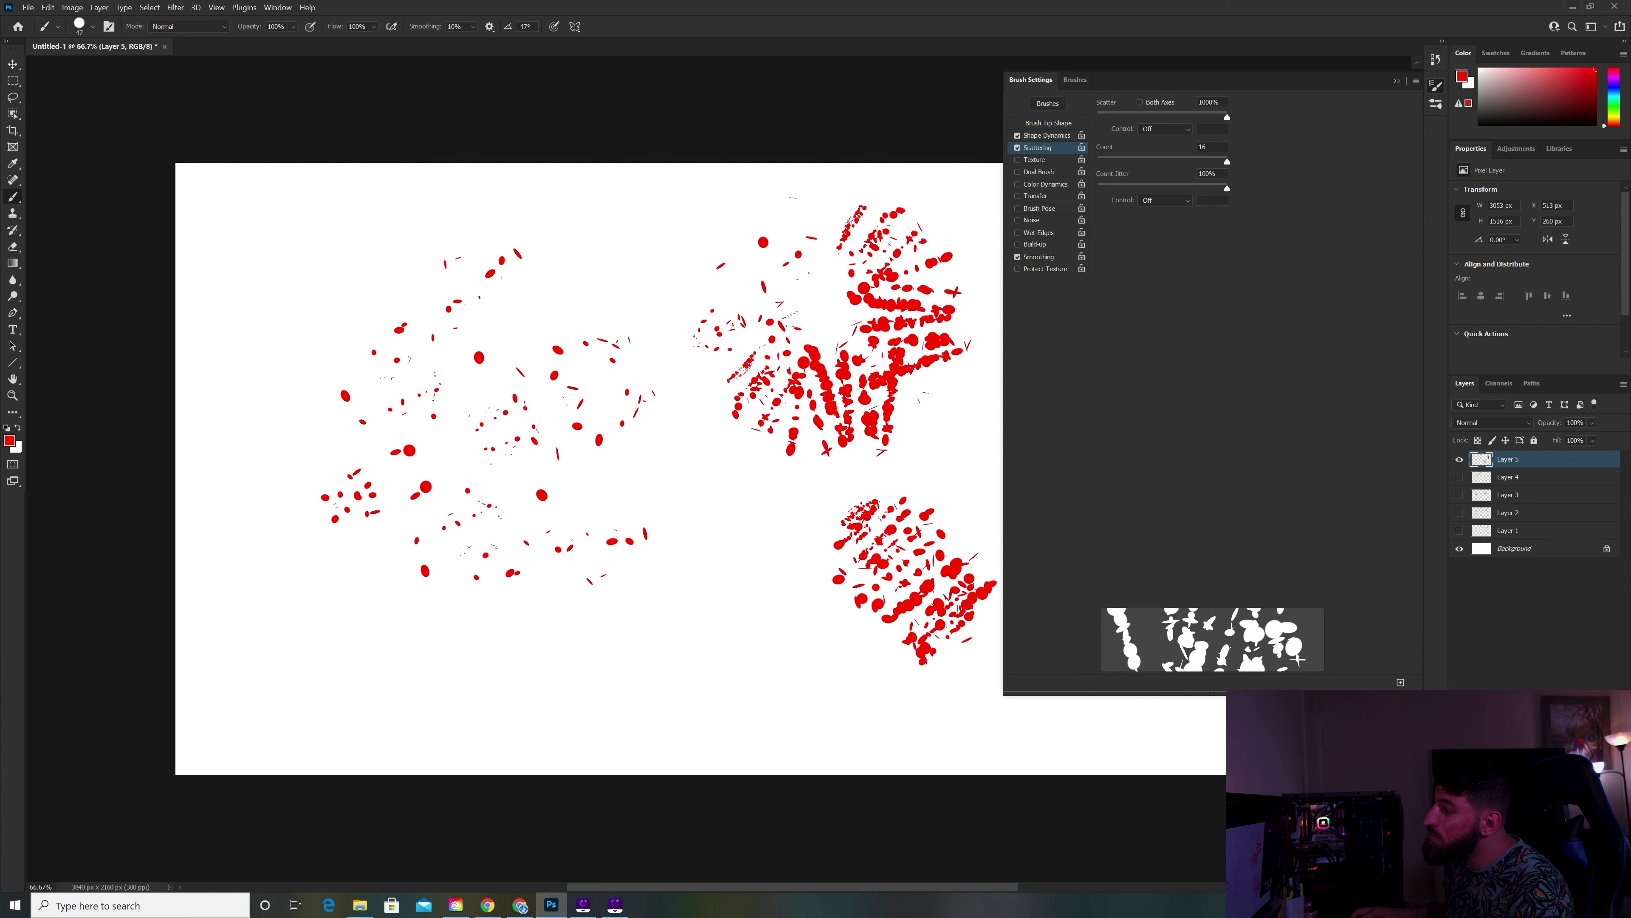
pyautogui.moveTo(678, 219); pyautogui.dragTo(346, 215)
pyautogui.click(565, 674)
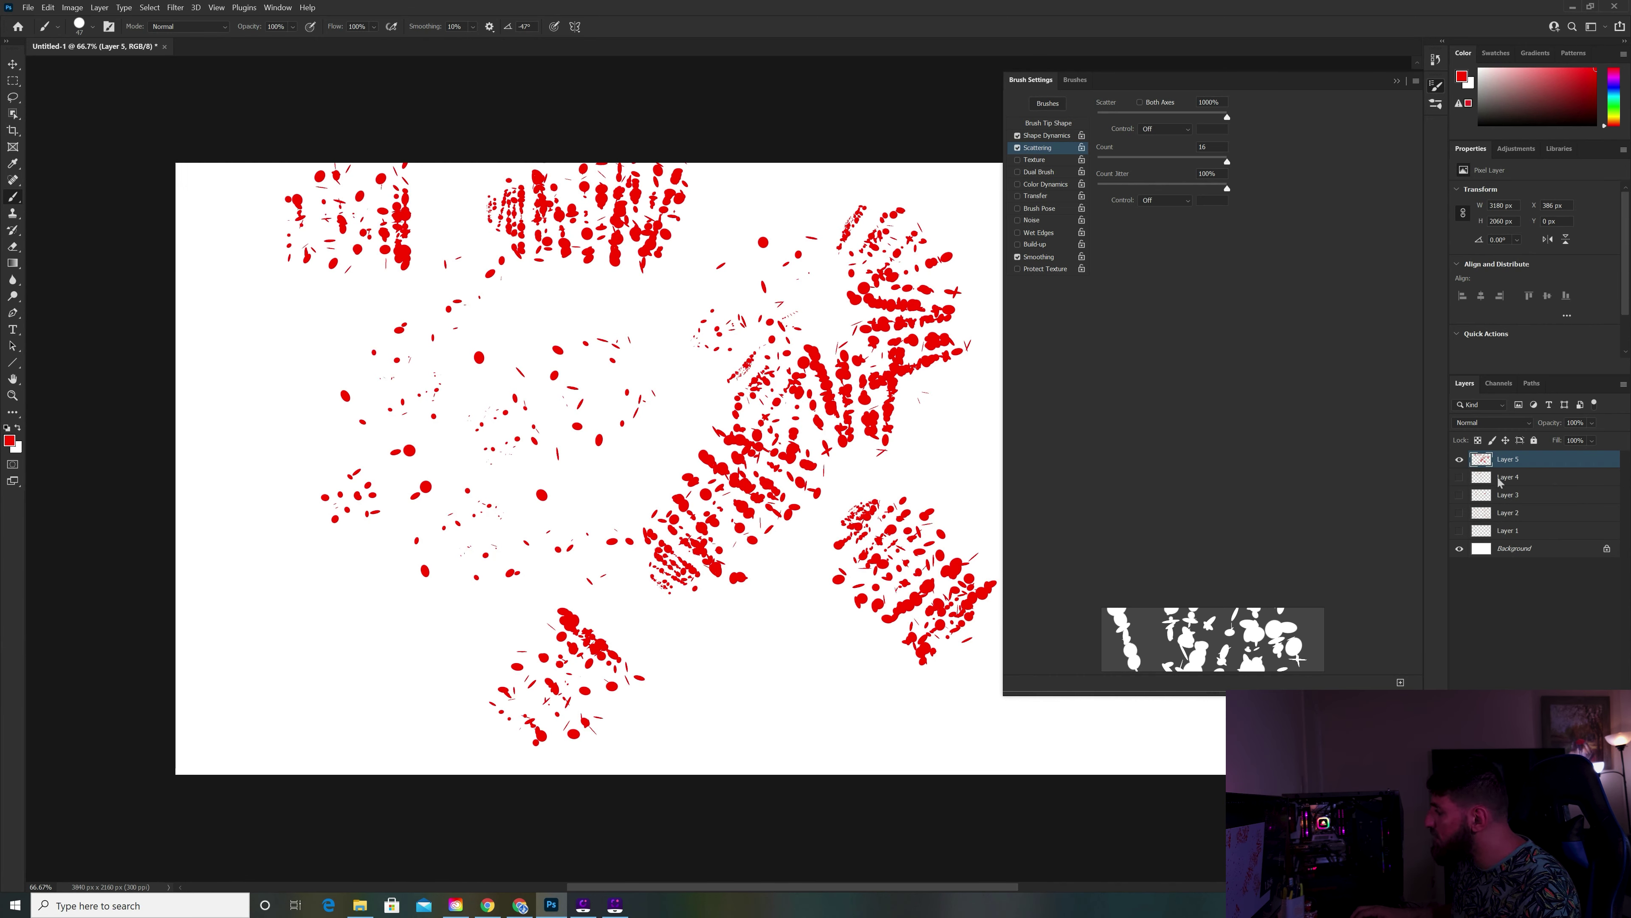
# Add a new Layer 6 and hide Layer 5.
pyautogui.hotkey('ctrl', 'shift', 'alt', 'n')
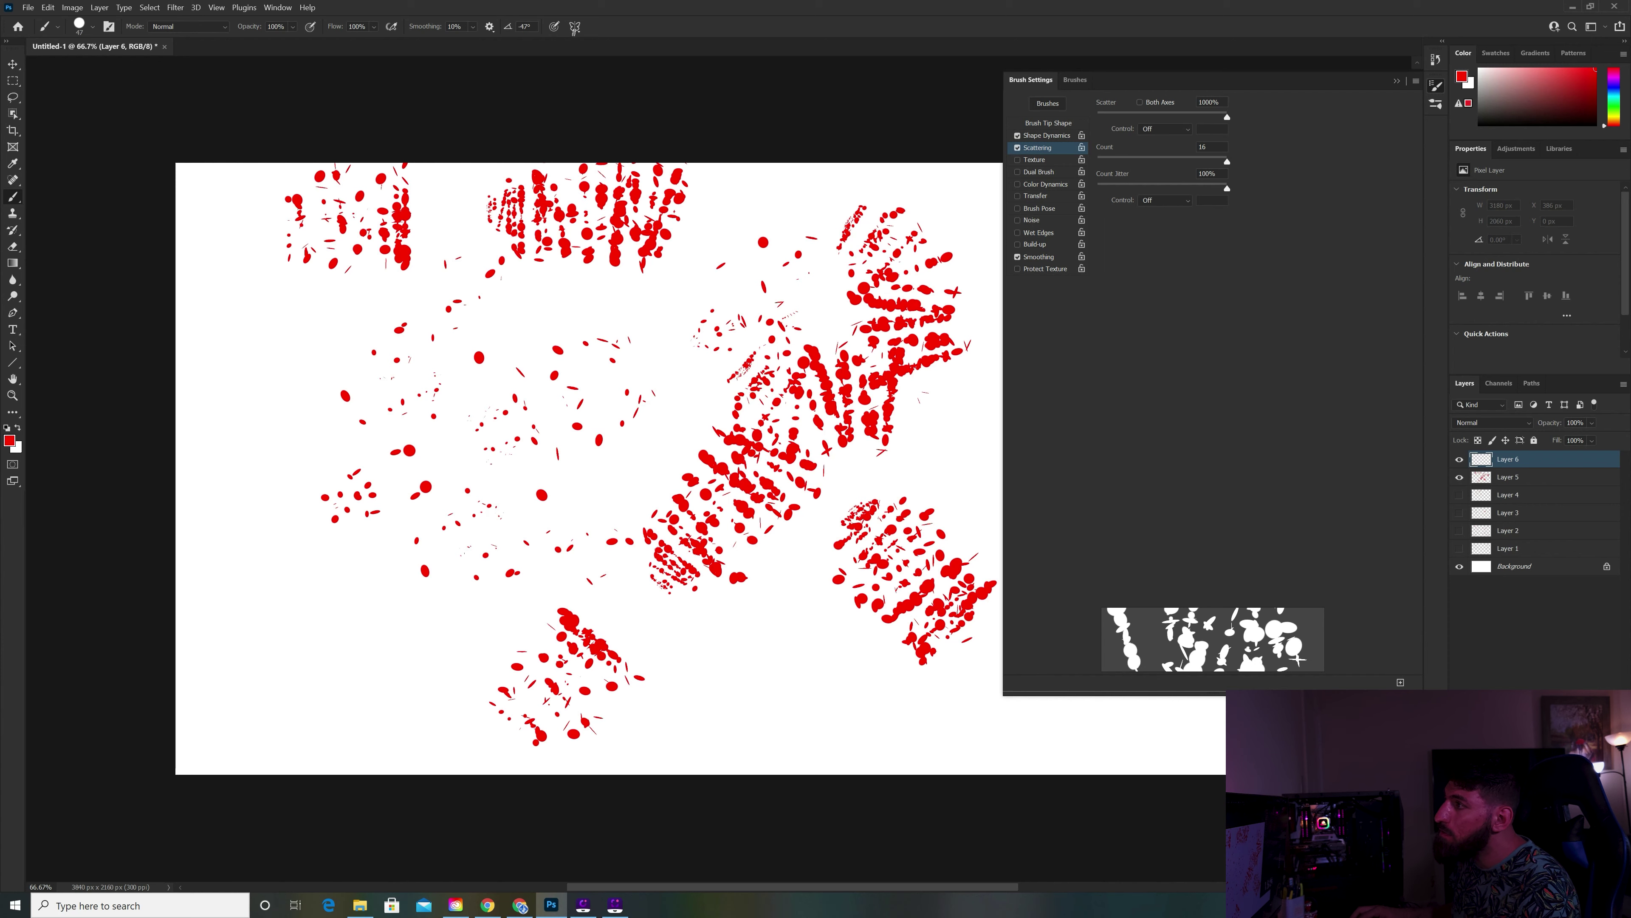
pyautogui.click(575, 27)
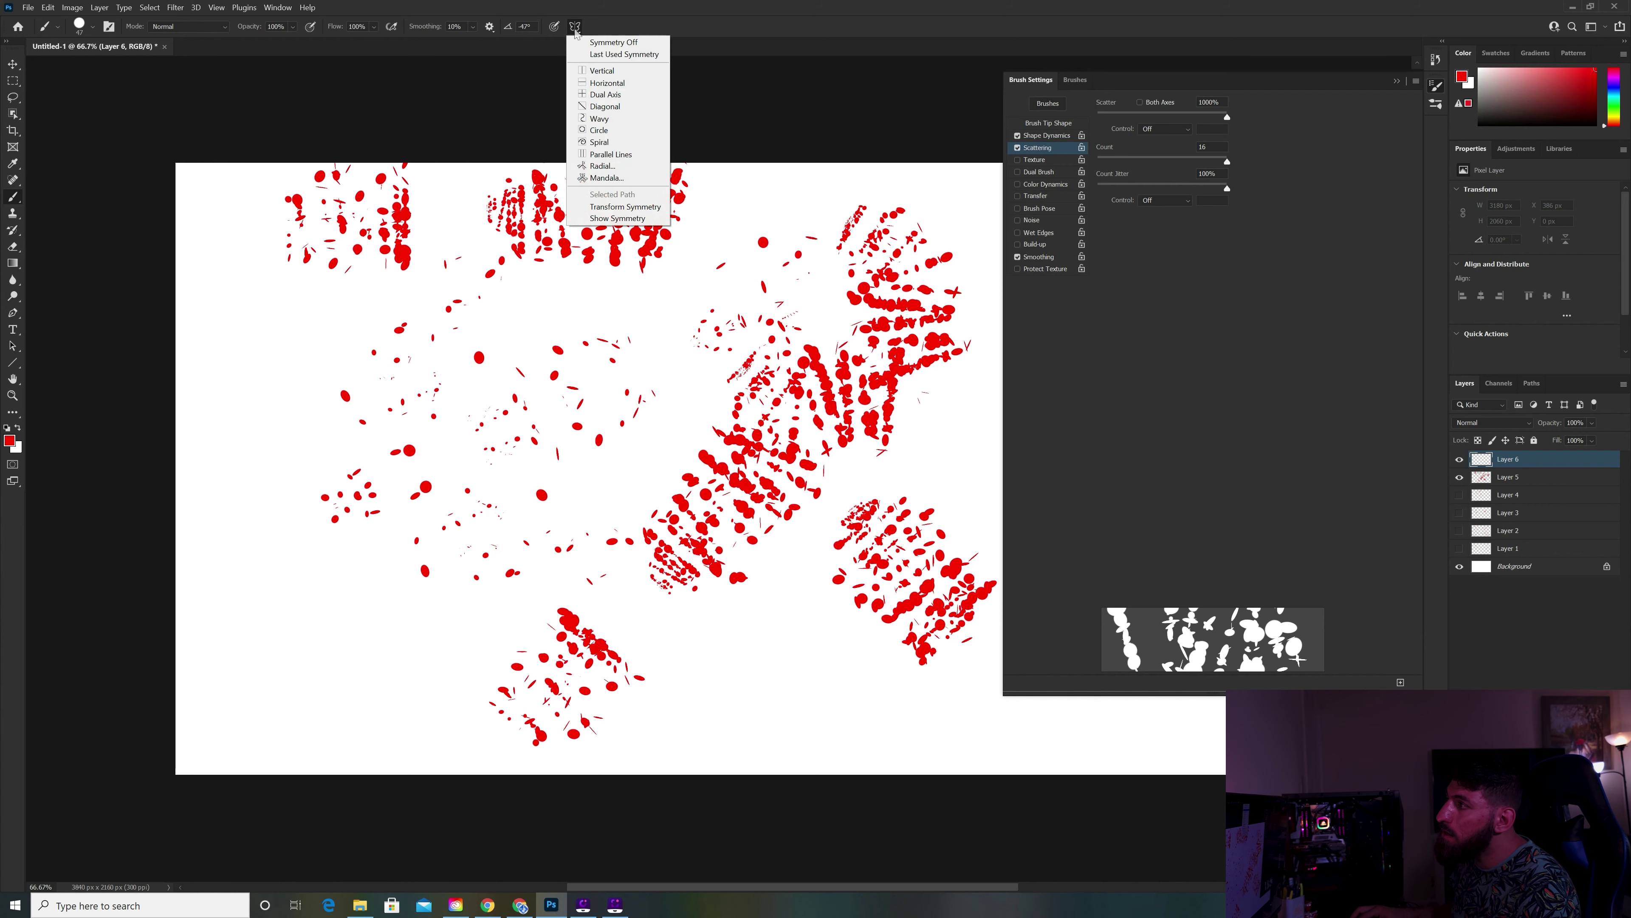
pyautogui.click(615, 45)
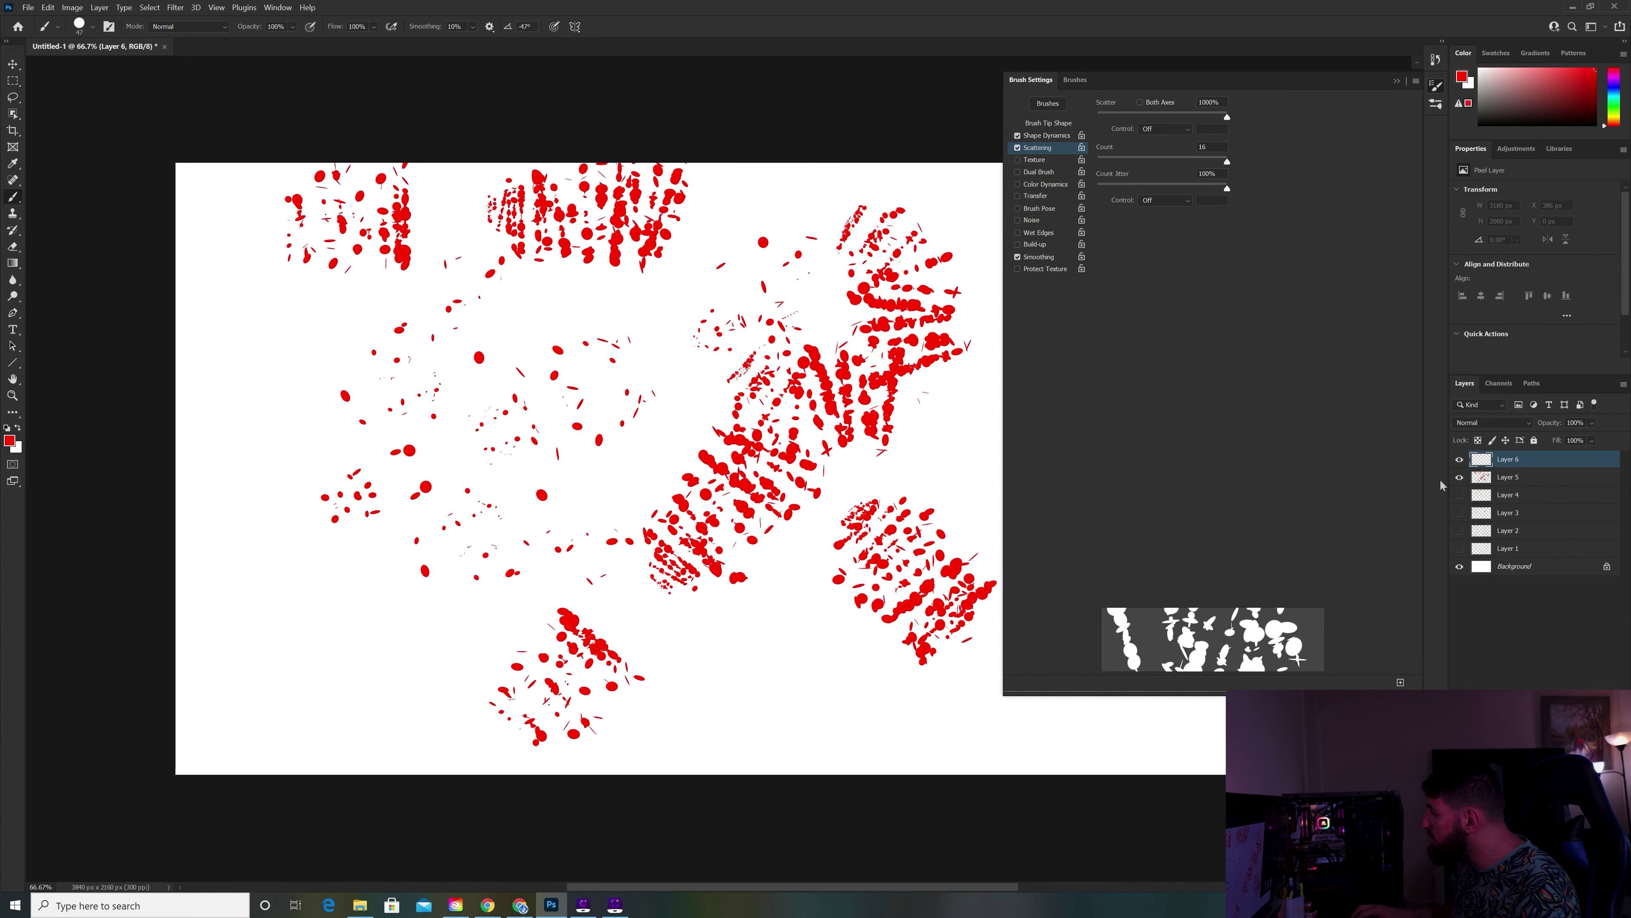
pyautogui.click(1460, 477)
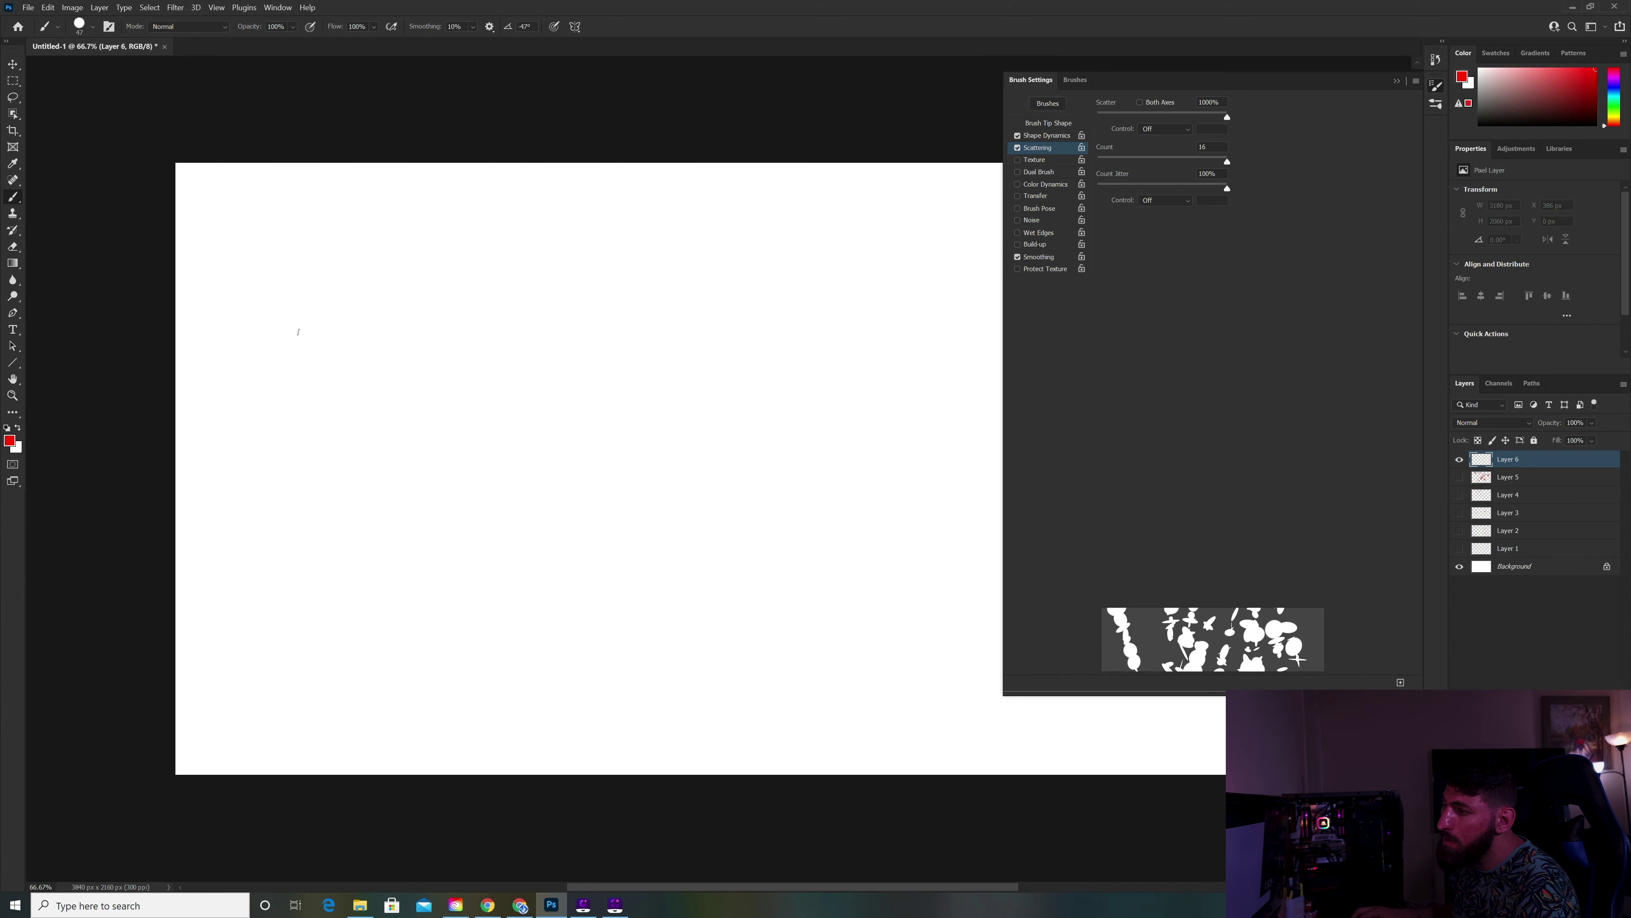
# Paint three red scatter test strokes on Layer 6 and bring up Shape Dynamics.
pyautogui.moveTo(248, 329)
pyautogui.mouseDown()
pyautogui.moveTo(690, 366)
pyautogui.moveTo(780, 283)
pyautogui.moveTo(771, 318)
pyautogui.mouseUp()
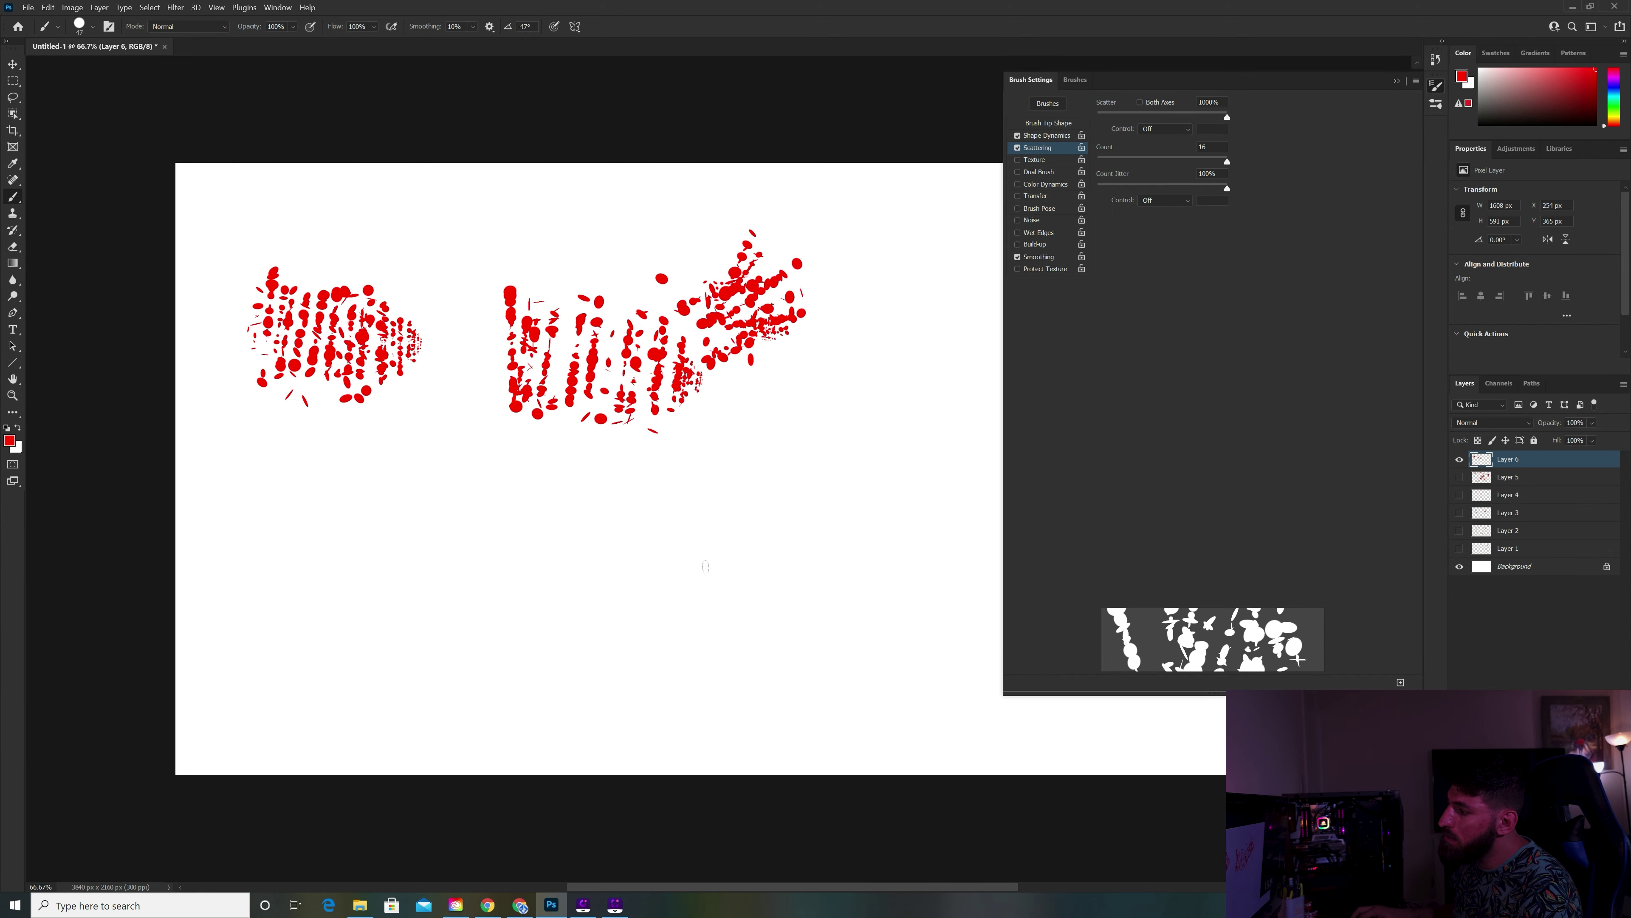
pyautogui.moveTo(788, 518); pyautogui.dragTo(613, 498)
pyautogui.moveTo(439, 499)
pyautogui.mouseDown()
pyautogui.moveTo(417, 475)
pyautogui.moveTo(221, 463)
pyautogui.mouseUp()
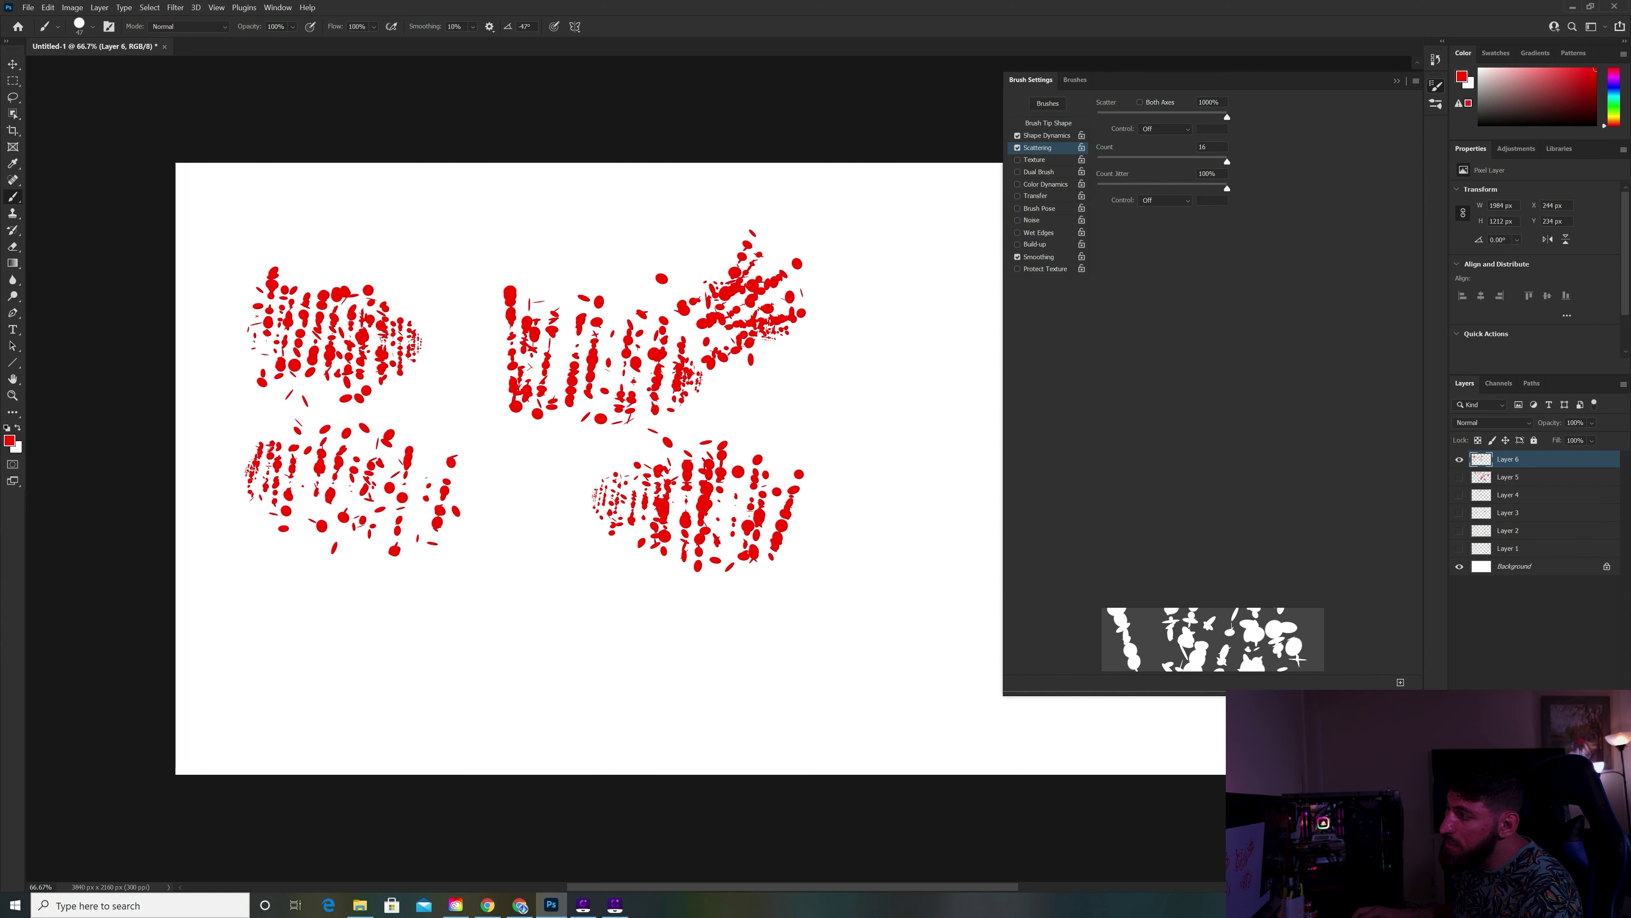
pyautogui.click(1038, 141)
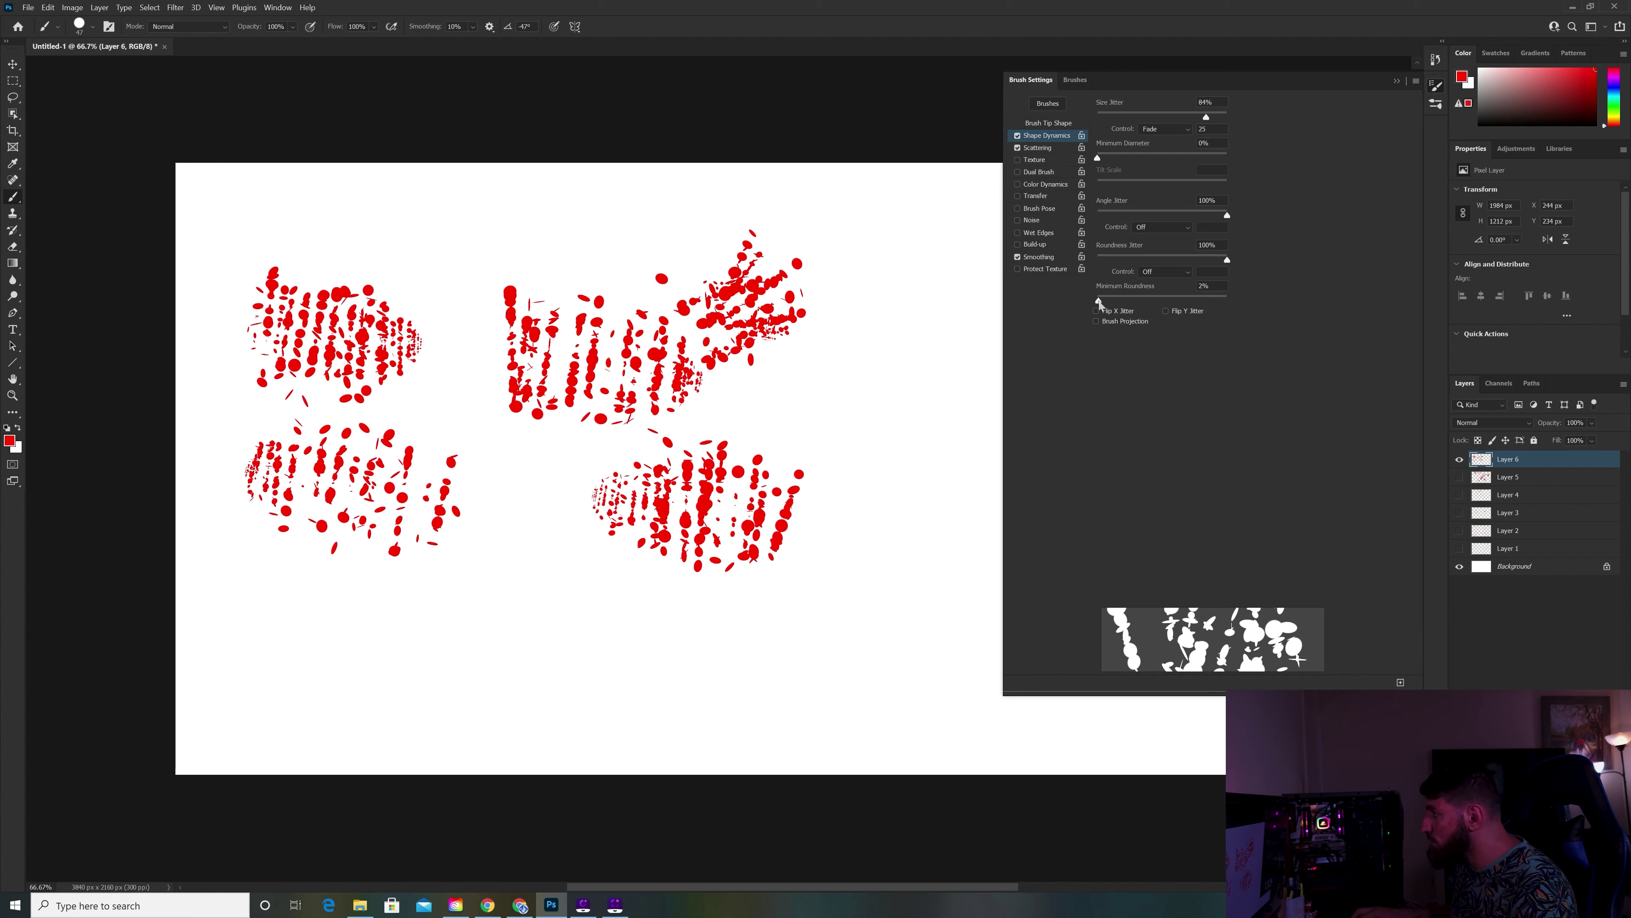
# Lower minimum roundness to 1% and reduce brush tip spacing to 1%.
pyautogui.moveTo(1097, 300); pyautogui.dragTo(1096, 300)
pyautogui.click(1044, 124)
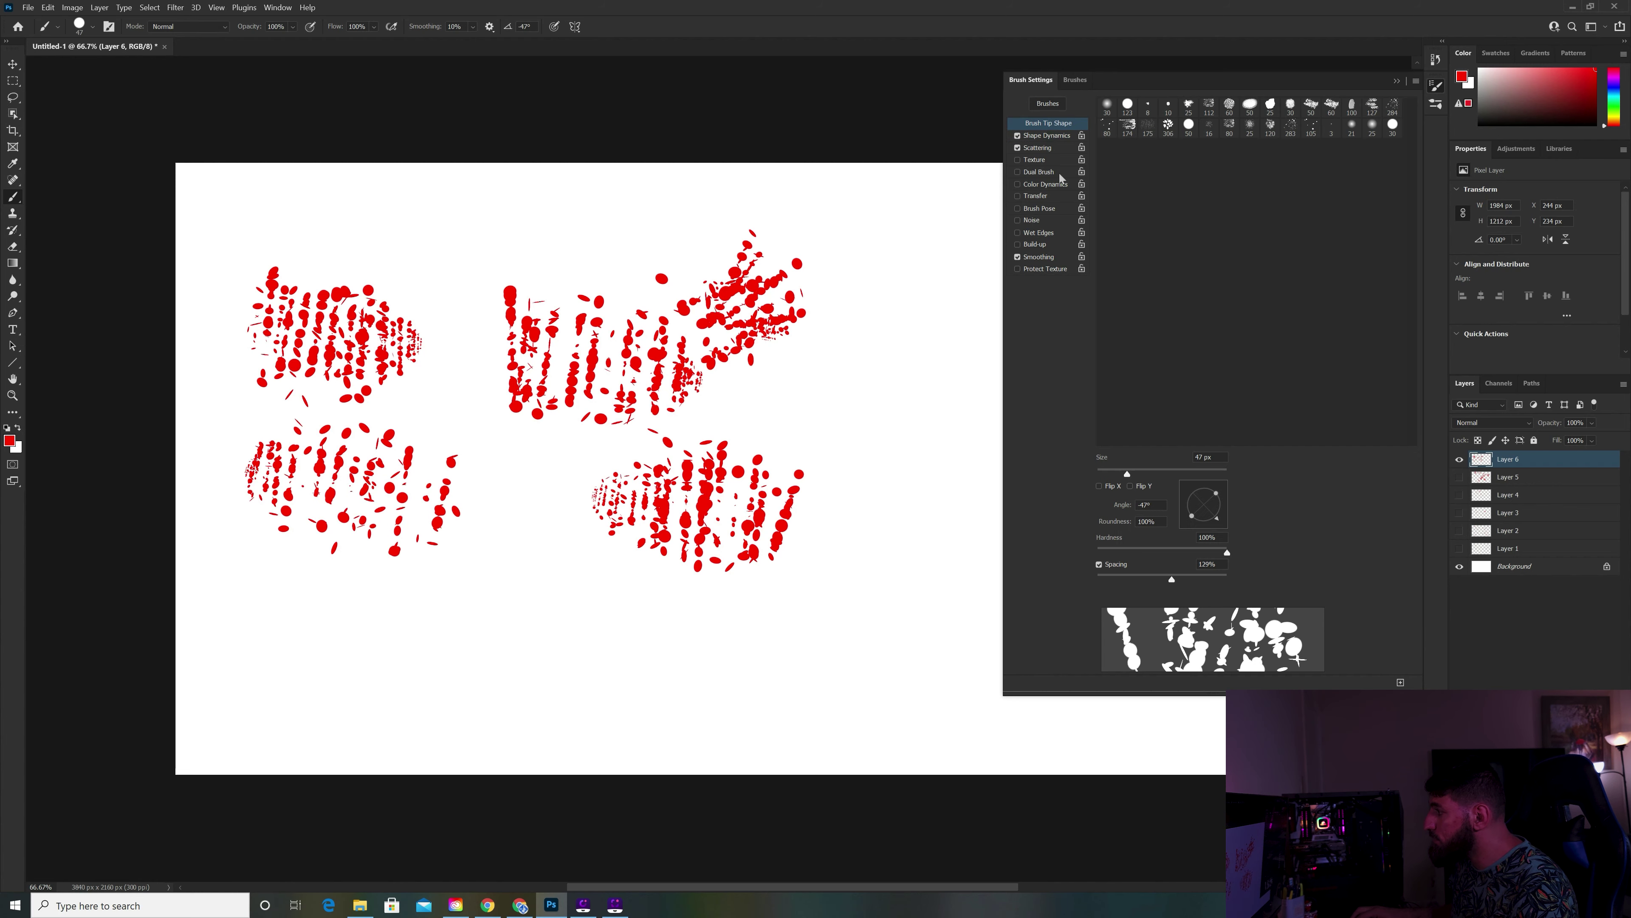
pyautogui.moveTo(1164, 576); pyautogui.dragTo(1098, 581)
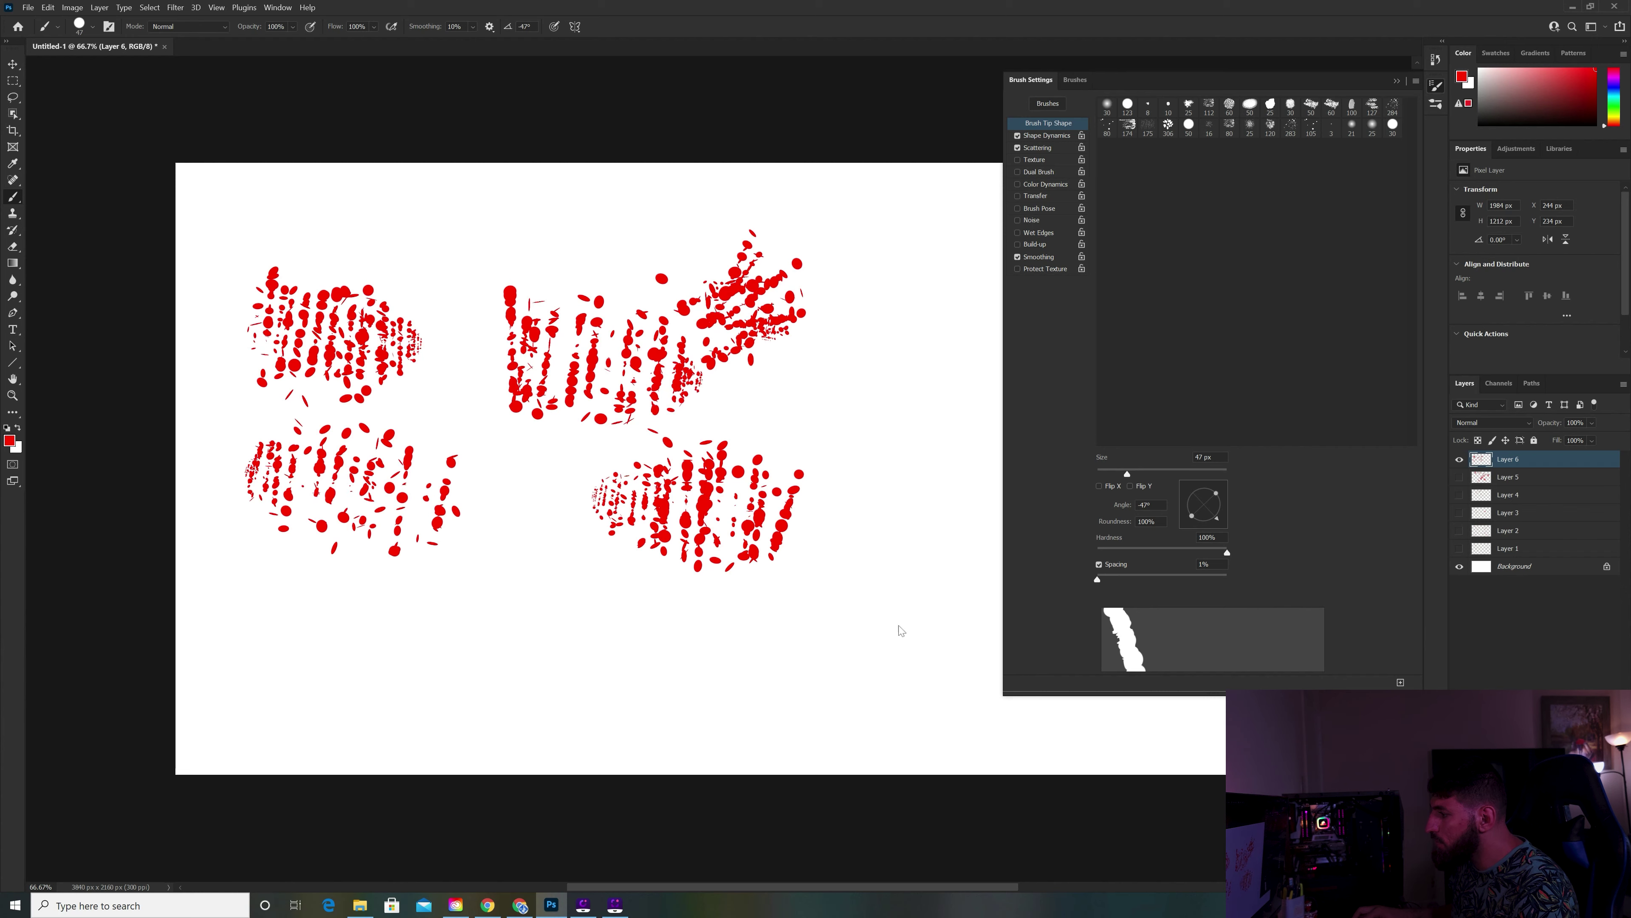
# Paint vertical and diagonal red test strokes across the canvas.
pyautogui.moveTo(902, 564); pyautogui.dragTo(898, 692)
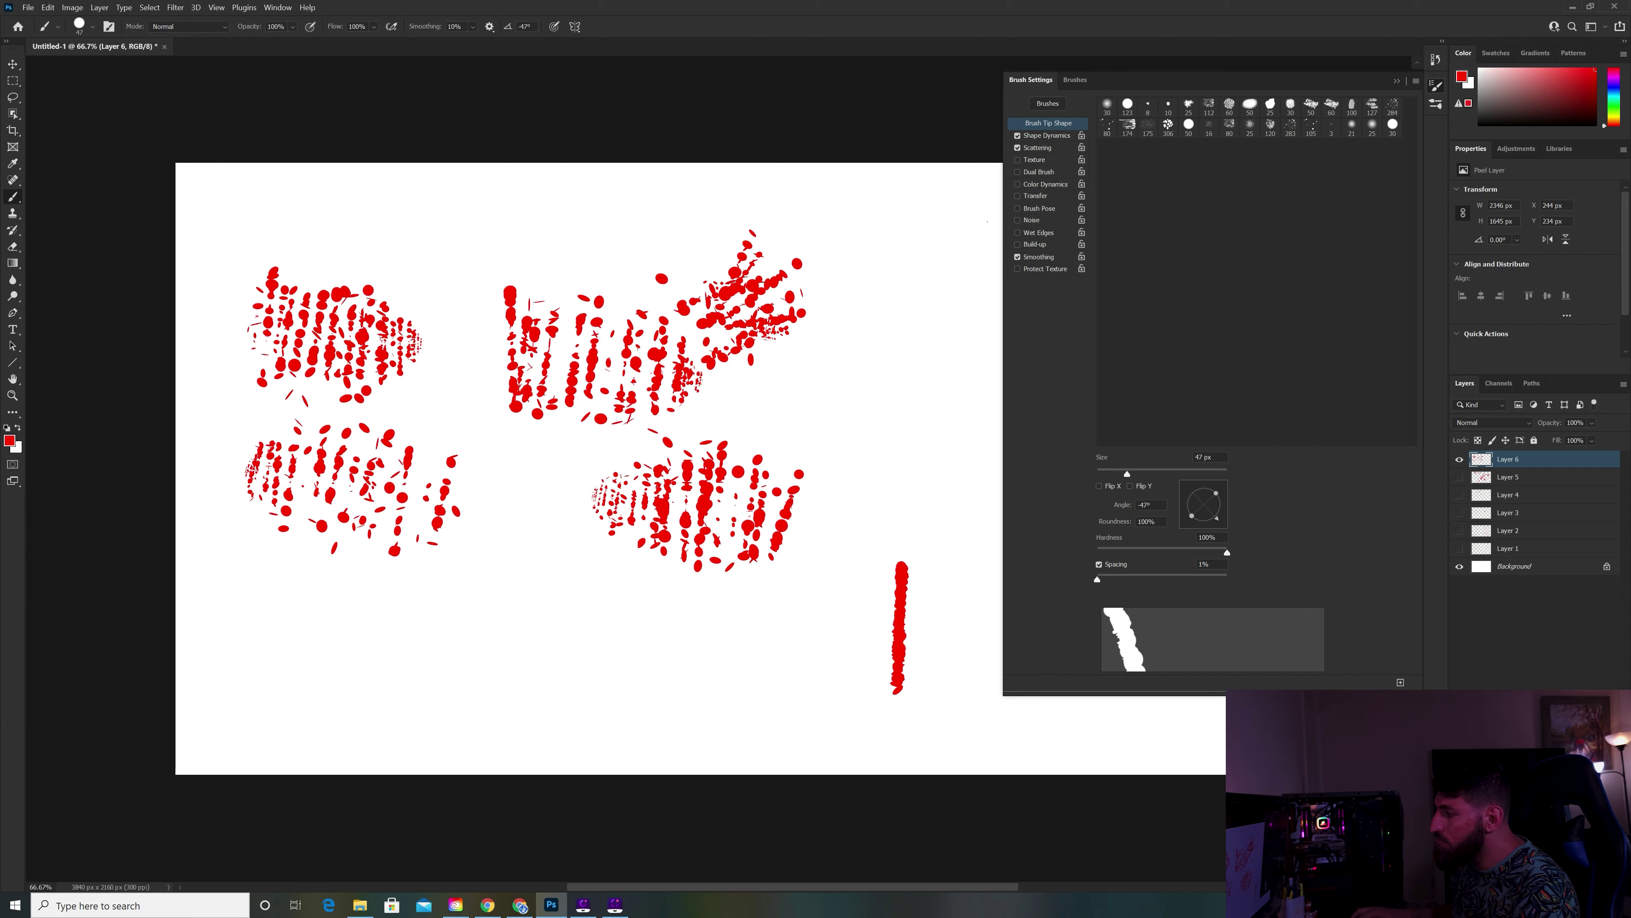
pyautogui.moveTo(906, 302); pyautogui.dragTo(904, 428)
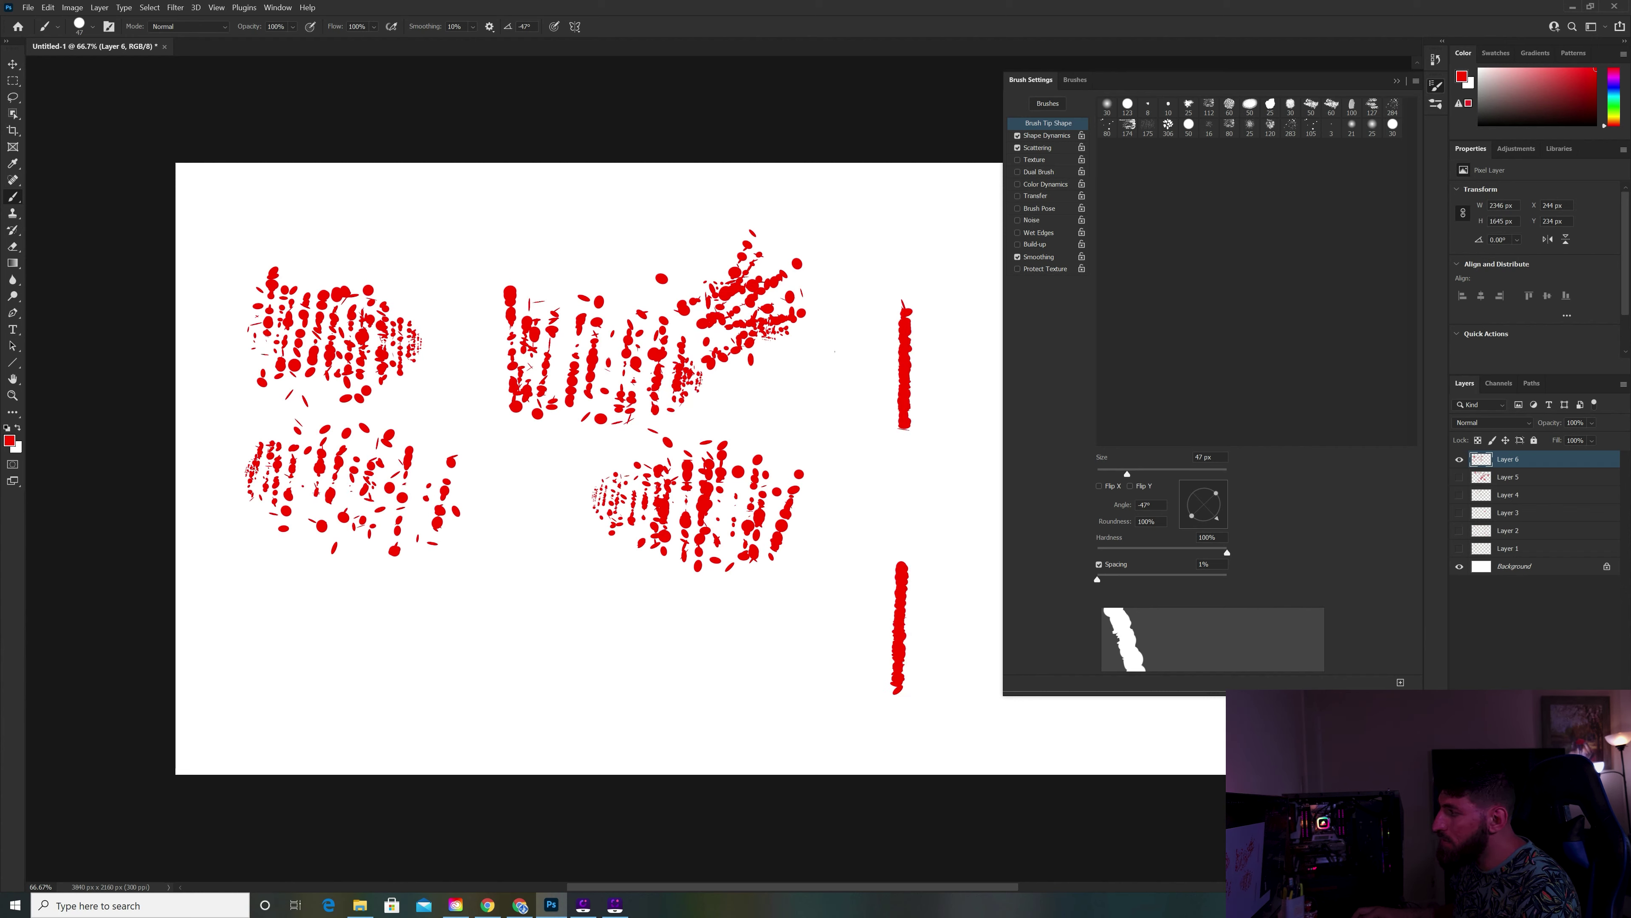
pyautogui.moveTo(861, 298); pyautogui.dragTo(807, 403)
pyautogui.moveTo(880, 199); pyautogui.dragTo(827, 302)
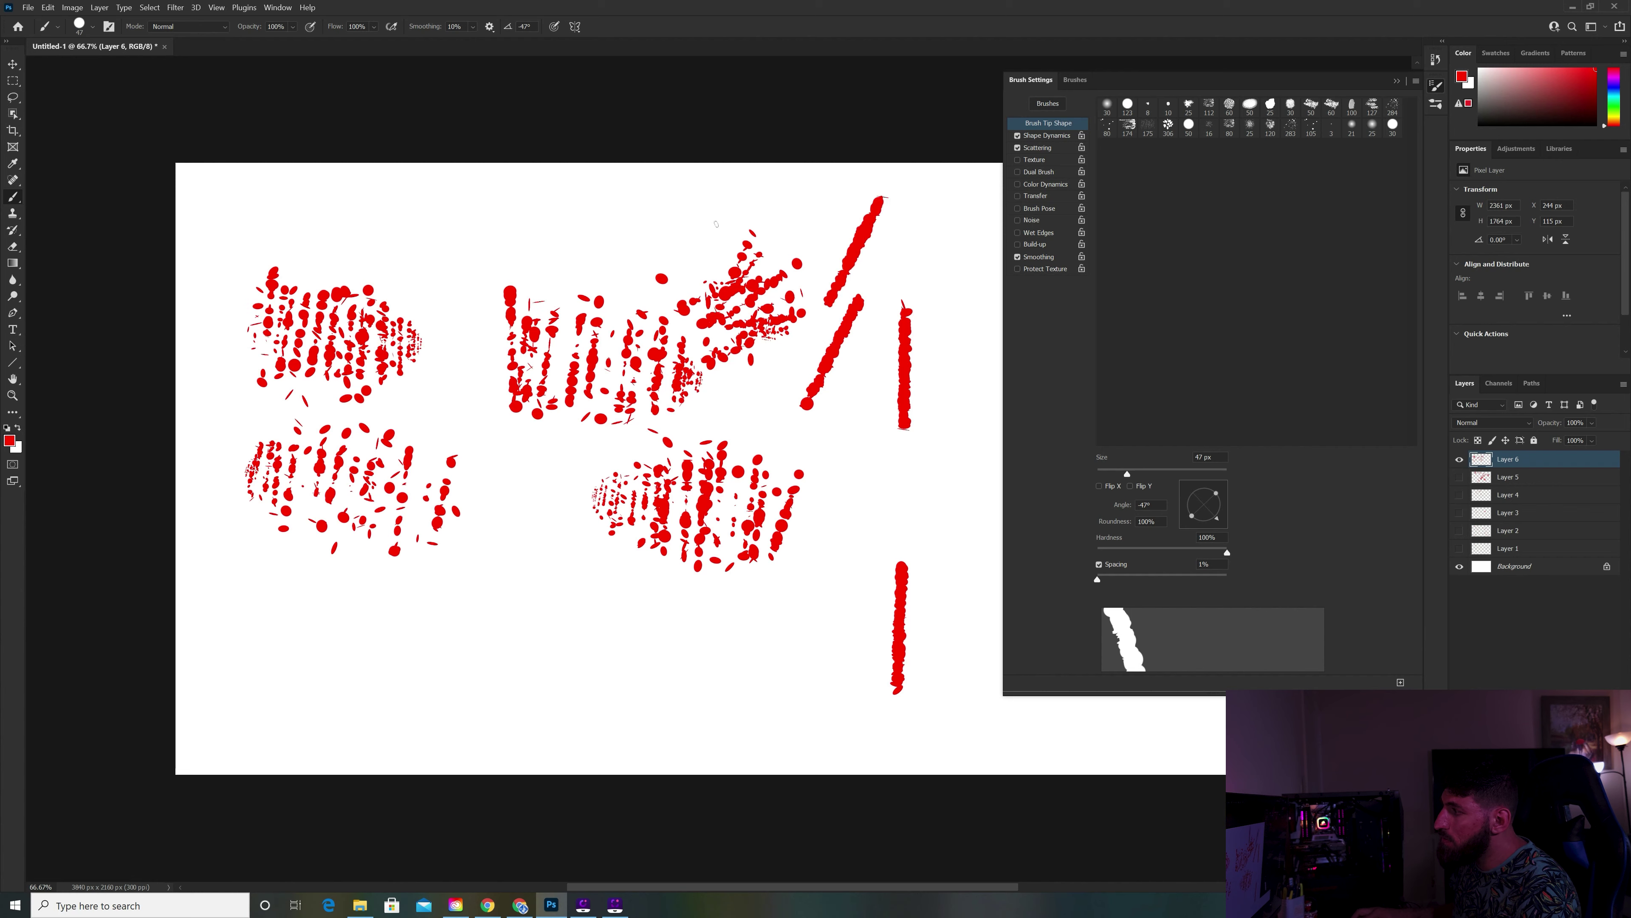
pyautogui.moveTo(706, 169); pyautogui.dragTo(705, 283)
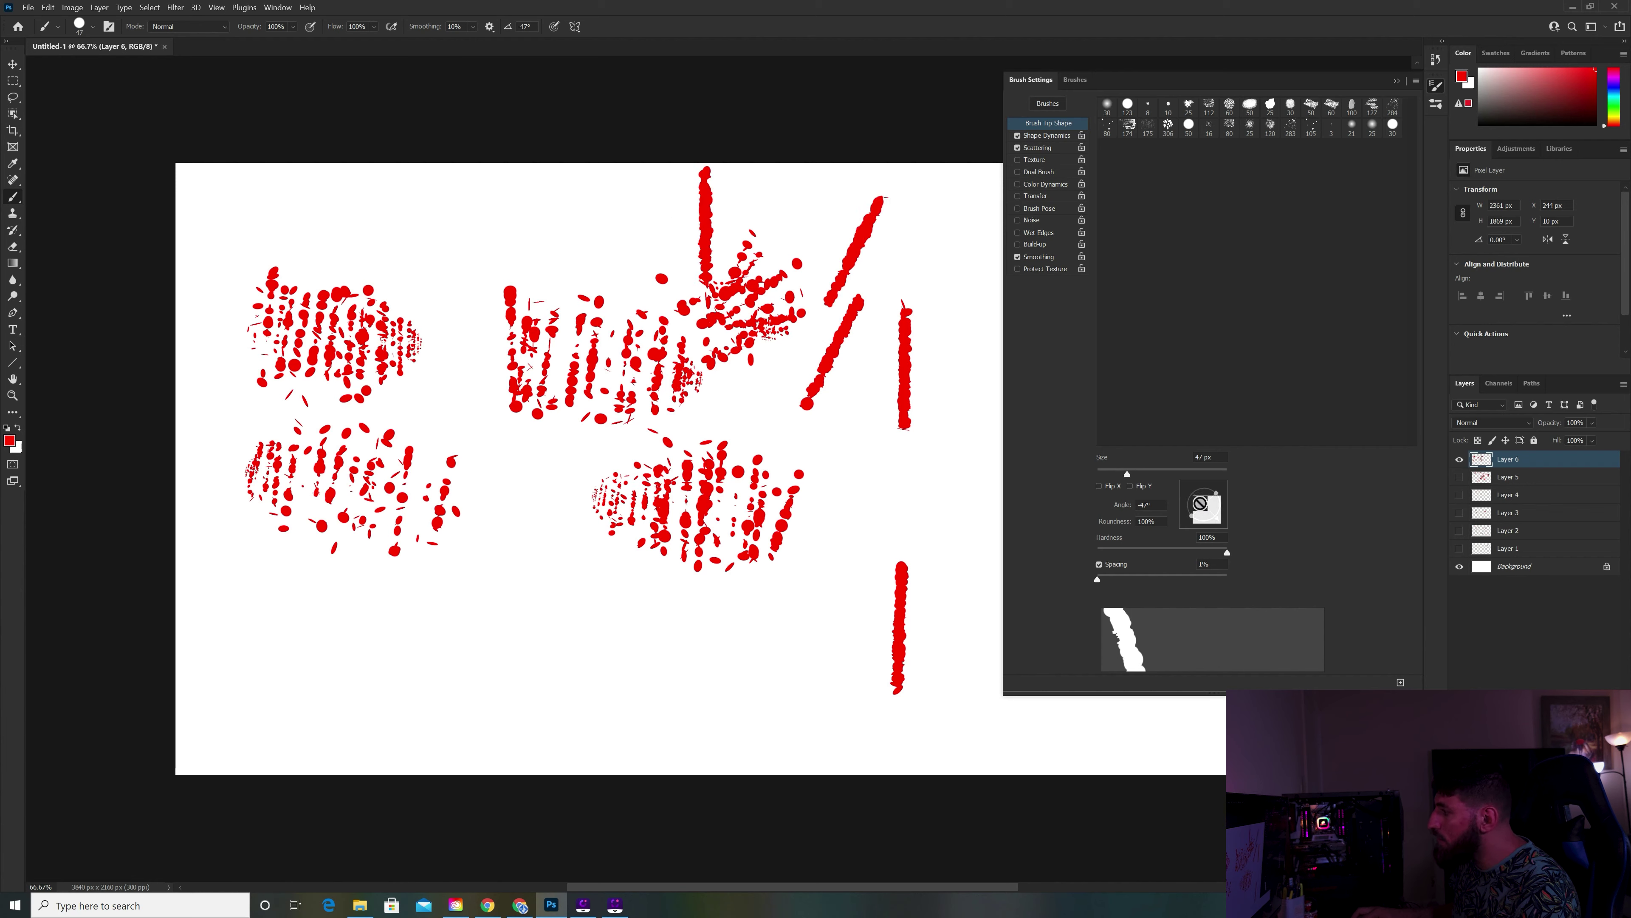
# Rotate the brush tip upright and paint diagonal red strokes at right and bottom.
pyautogui.moveTo(1200, 503); pyautogui.dragTo(1206, 500)
pyautogui.moveTo(1001, 417); pyautogui.dragTo(952, 515)
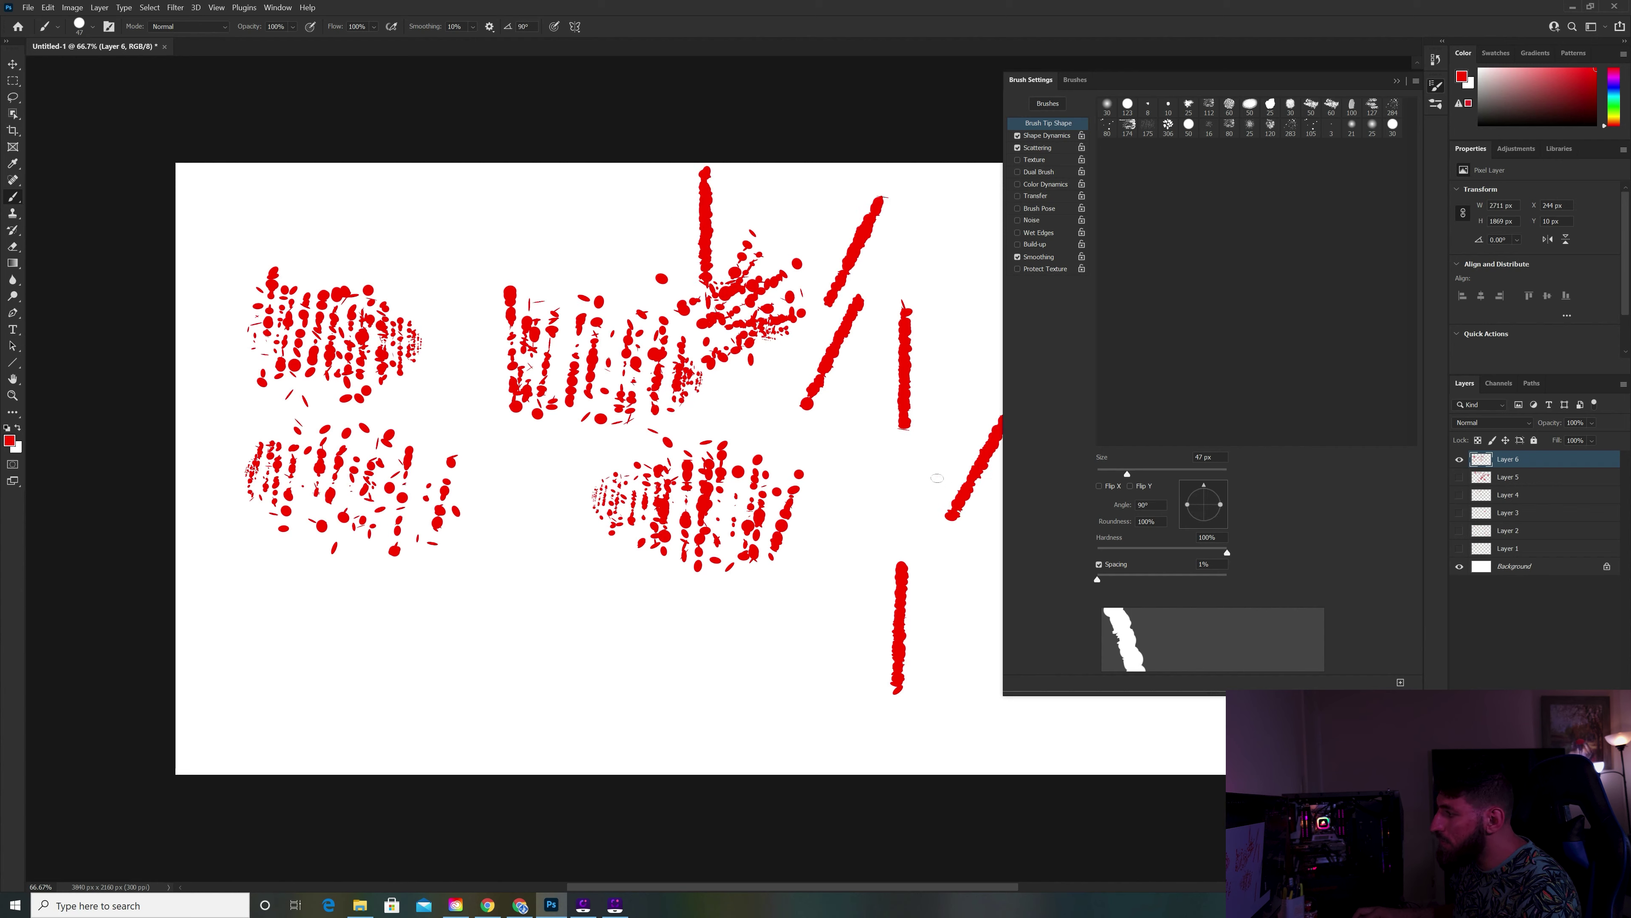
pyautogui.moveTo(803, 640); pyautogui.dragTo(699, 700)
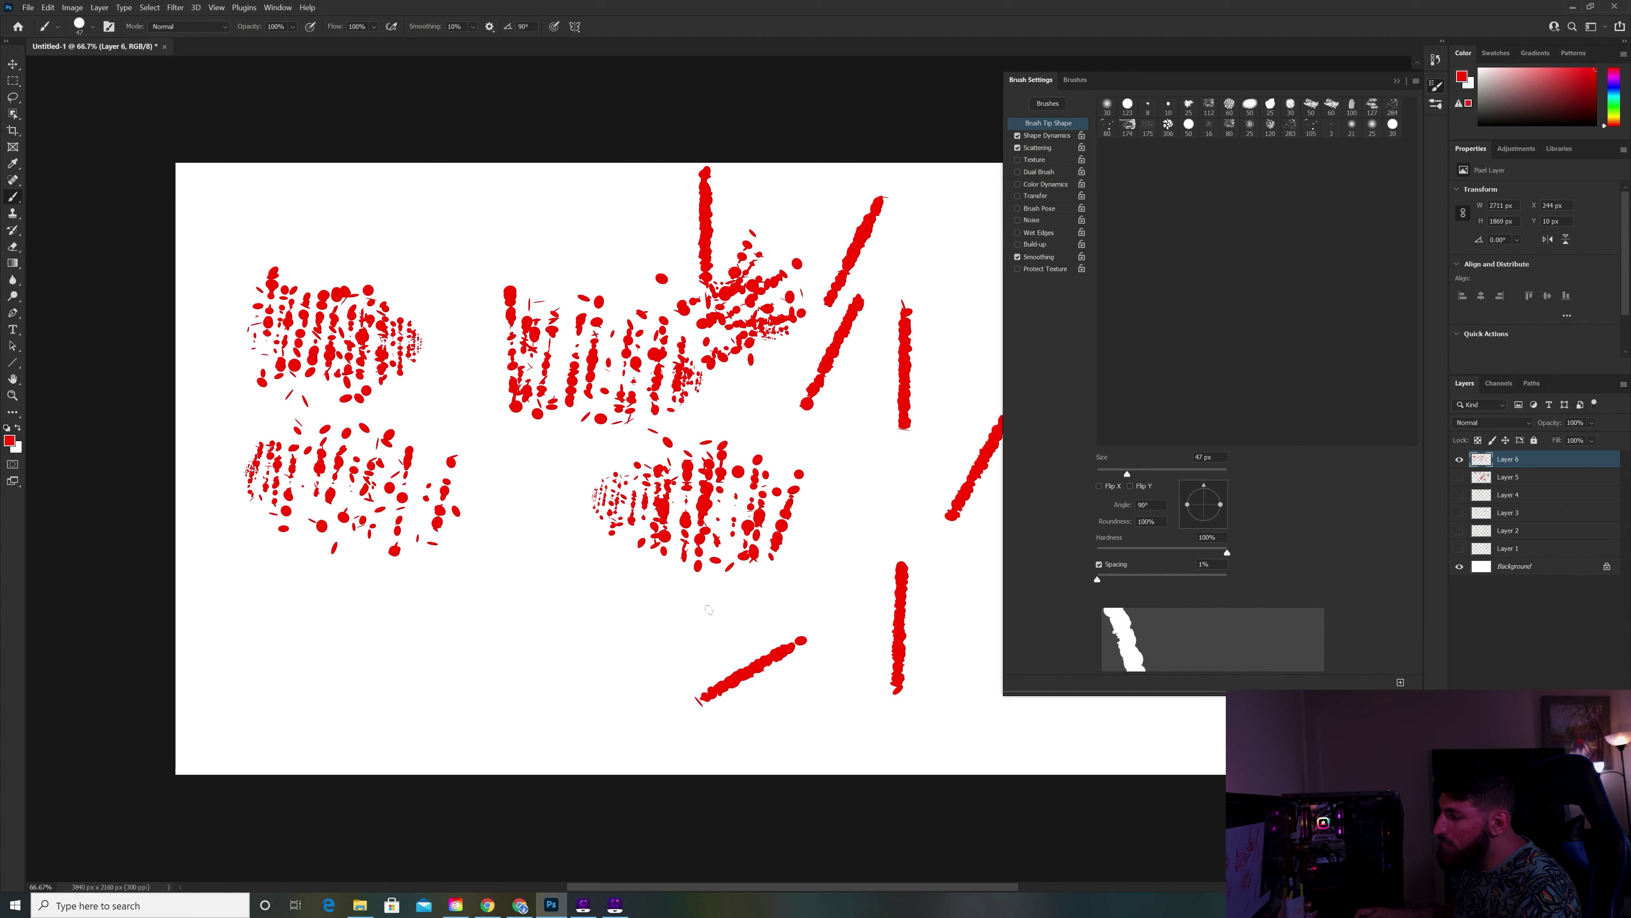
pyautogui.moveTo(689, 622); pyautogui.dragTo(599, 702)
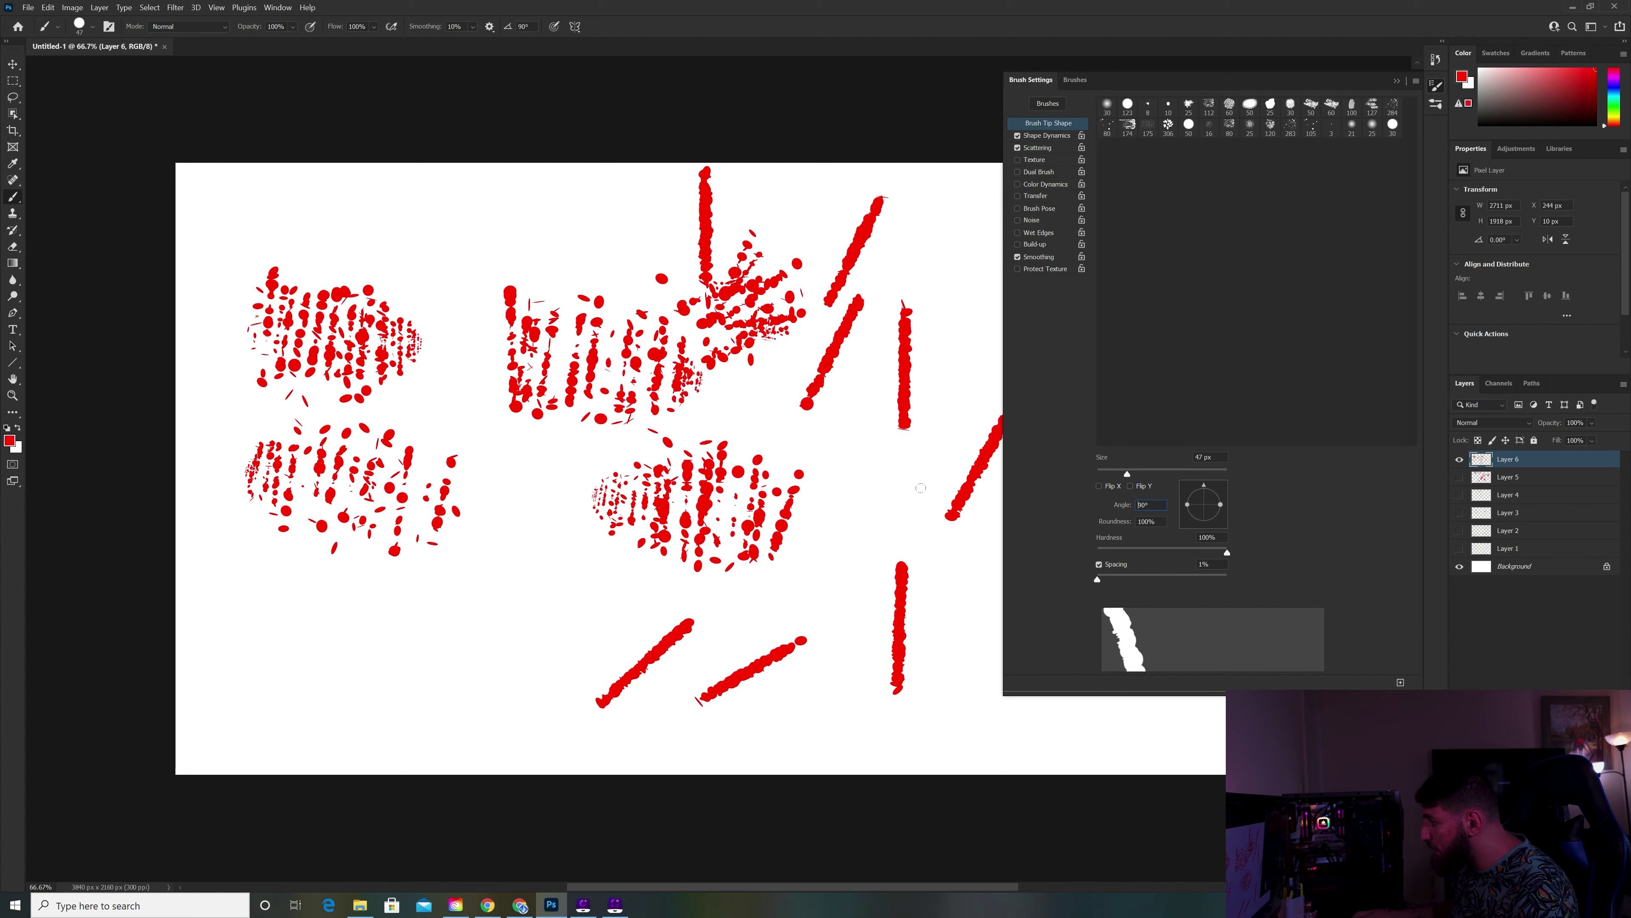
# Paint near-vertical red strokes at 0° tip angle, then a stroke at -157°.
pyautogui.moveTo(1129, 507); pyautogui.dragTo(1120, 505)
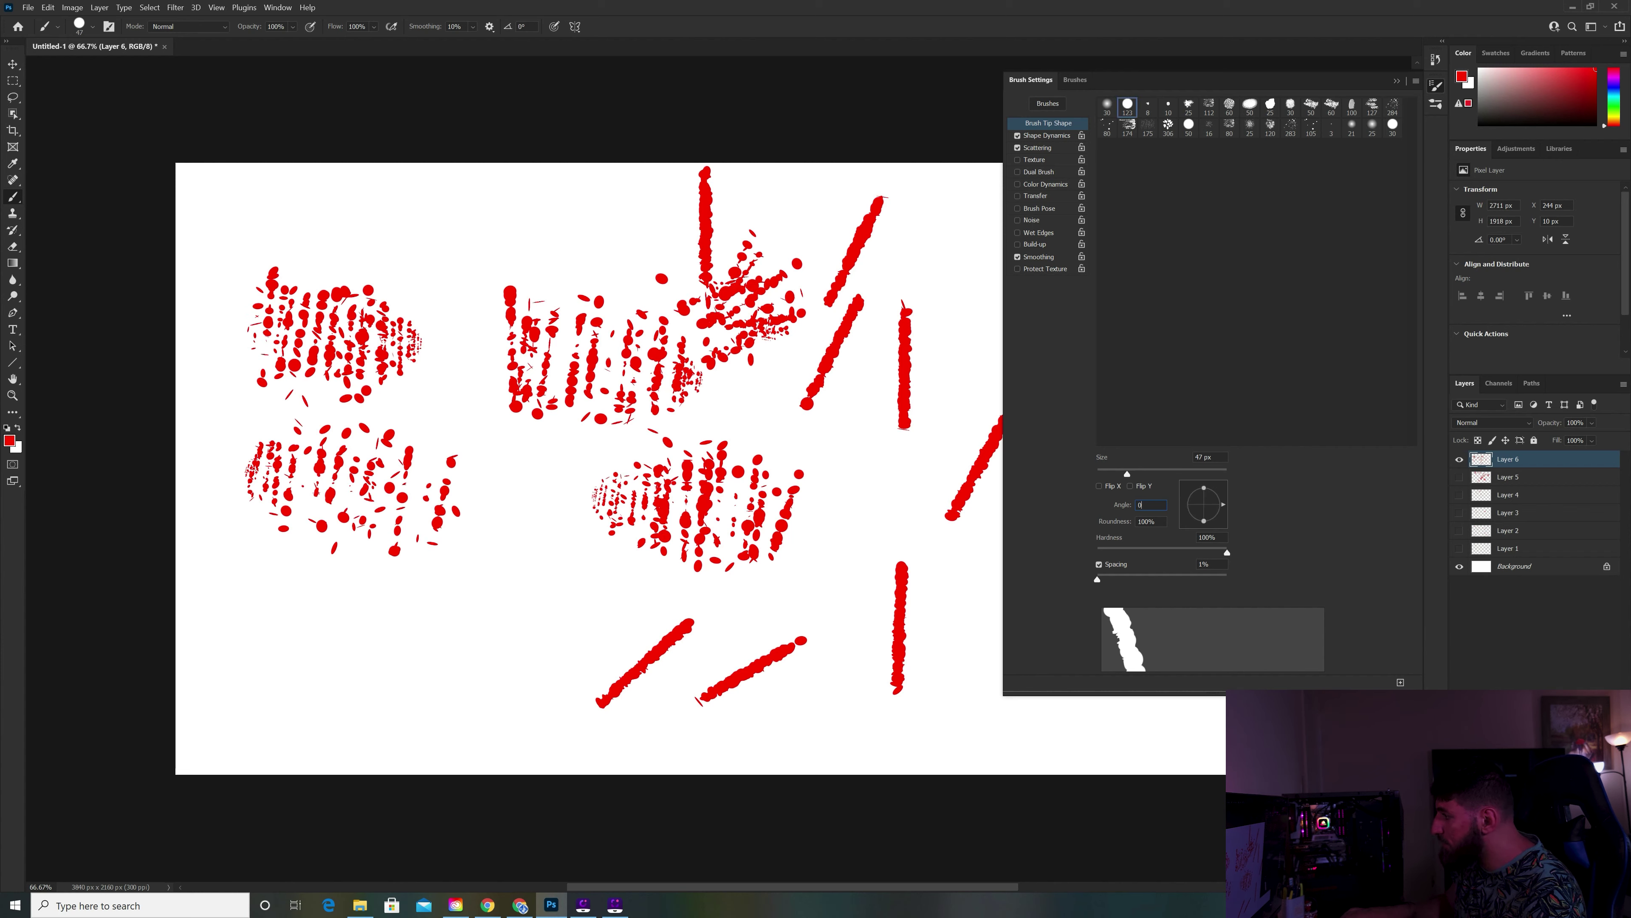
pyautogui.moveTo(522, 592); pyautogui.dragTo(496, 710)
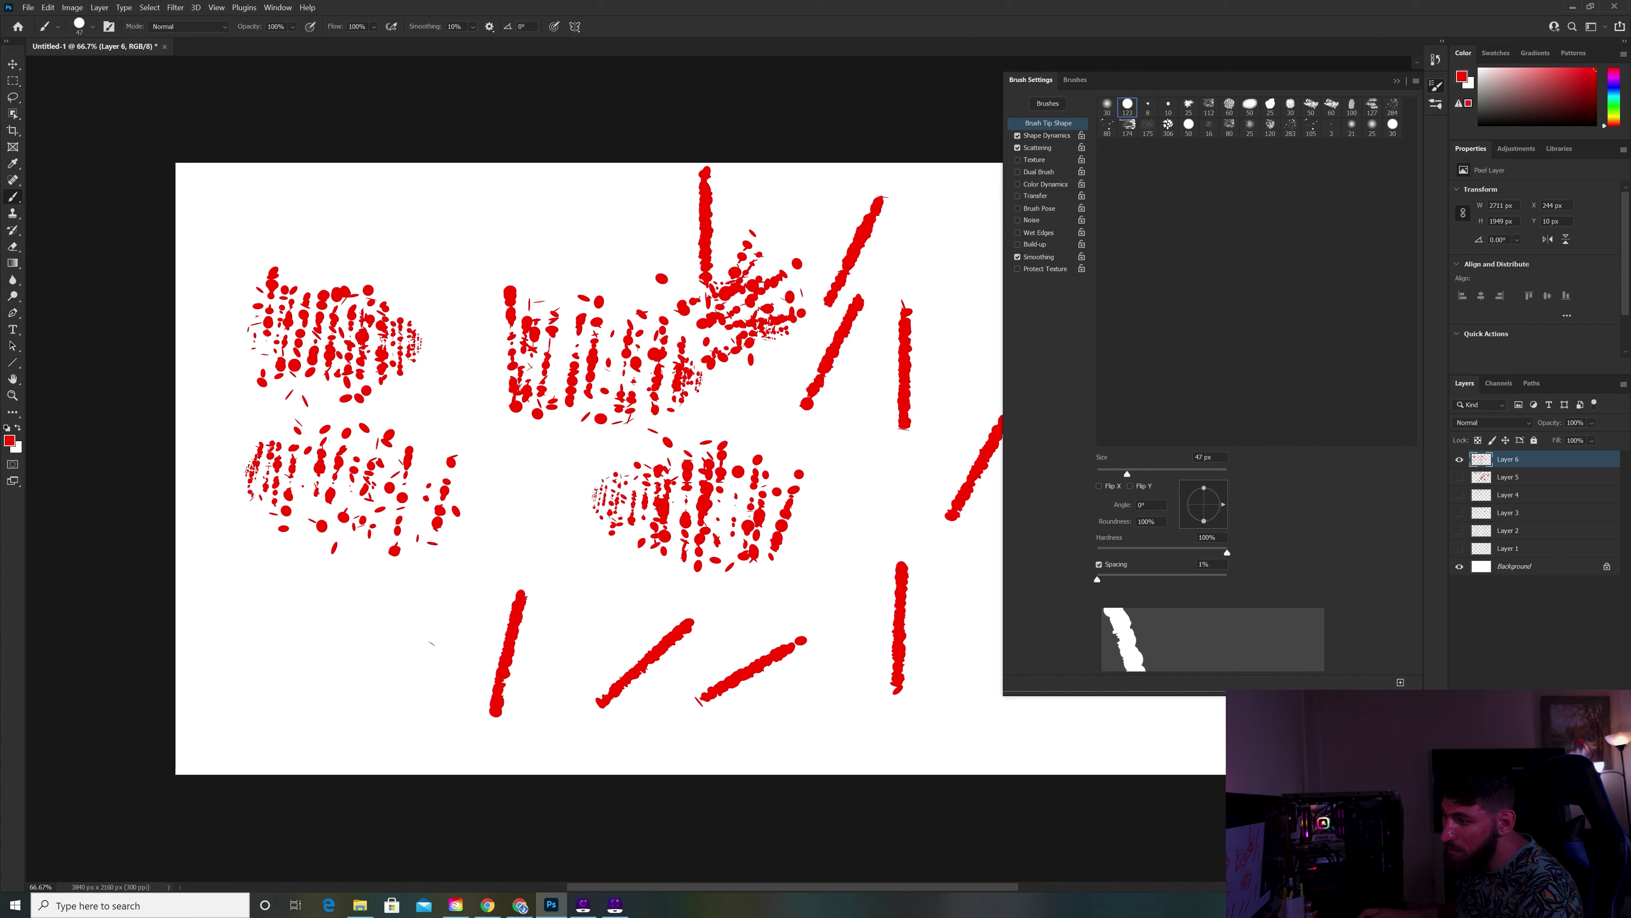
pyautogui.moveTo(441, 583); pyautogui.dragTo(418, 705)
pyautogui.moveTo(321, 578); pyautogui.dragTo(311, 707)
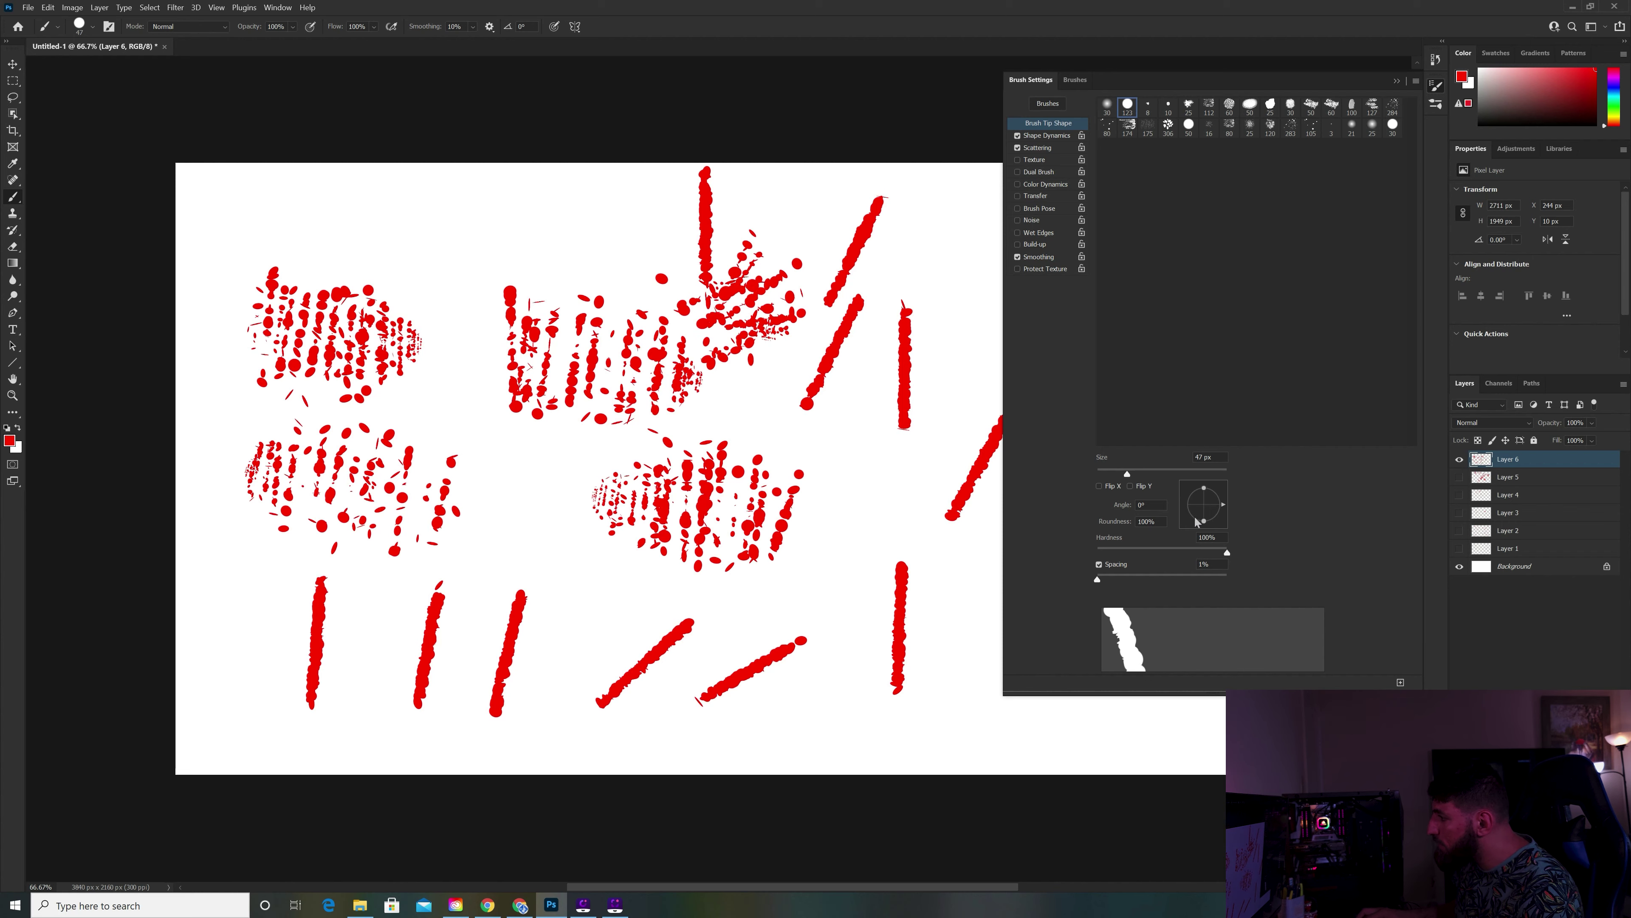
pyautogui.moveTo(1196, 522); pyautogui.dragTo(1186, 512)
pyautogui.moveTo(807, 519)
pyautogui.mouseDown()
pyautogui.moveTo(844, 629)
pyautogui.moveTo(932, 512)
pyautogui.mouseUp()
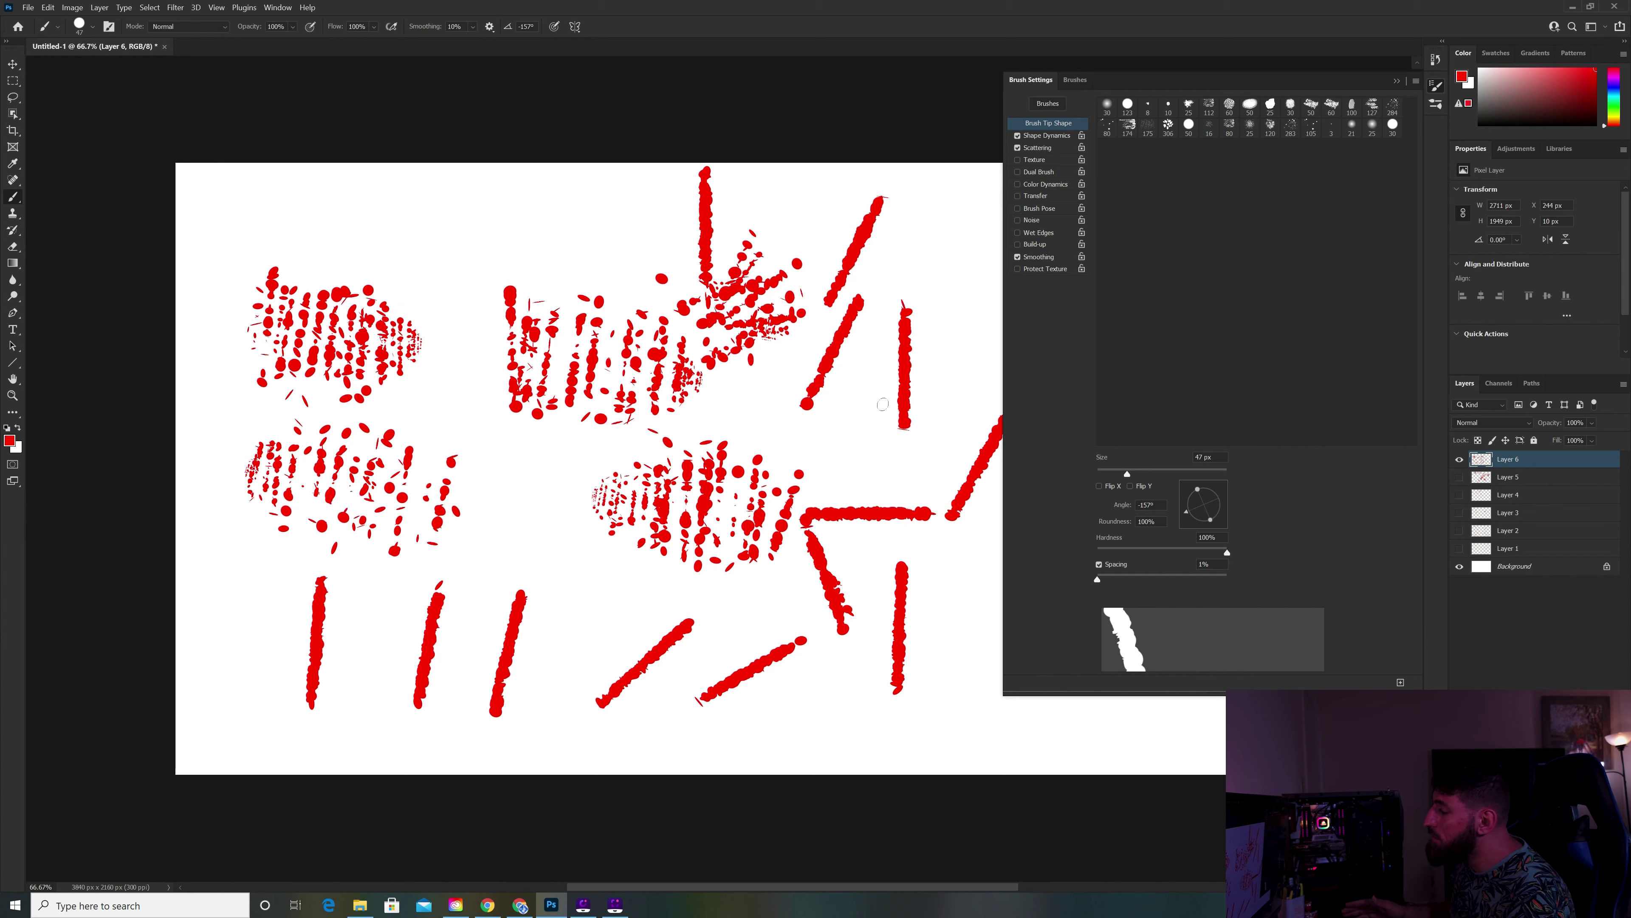
# Enable brush Texture at 97% scale and paint two faint diagonal strokes at top left.
pyautogui.click(1045, 160)
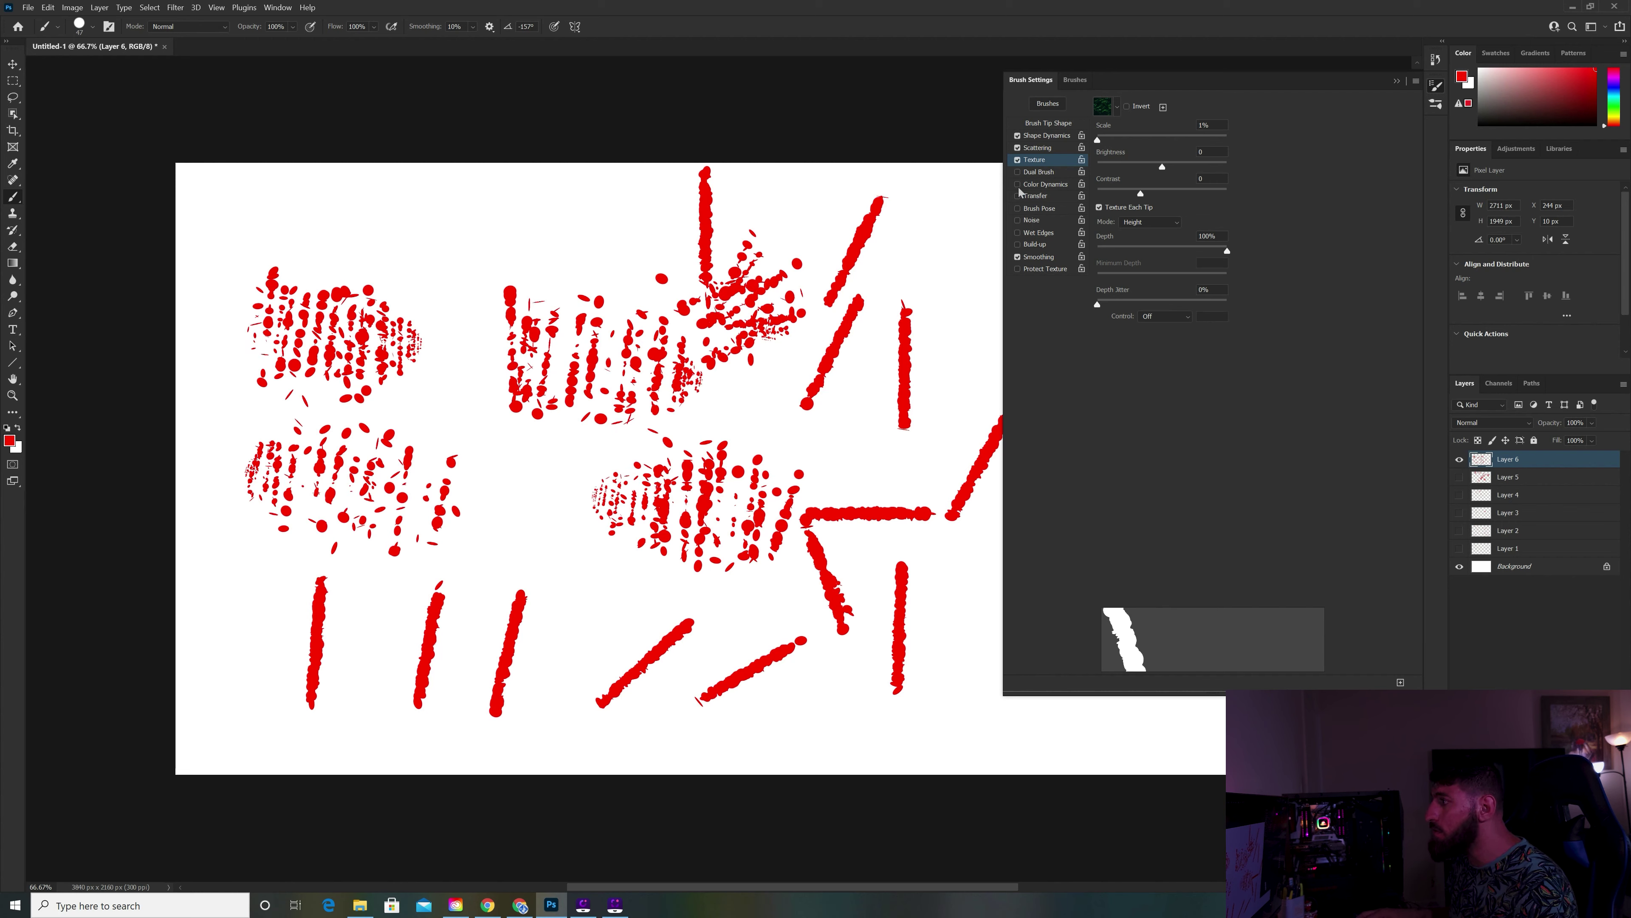
pyautogui.click(1053, 184)
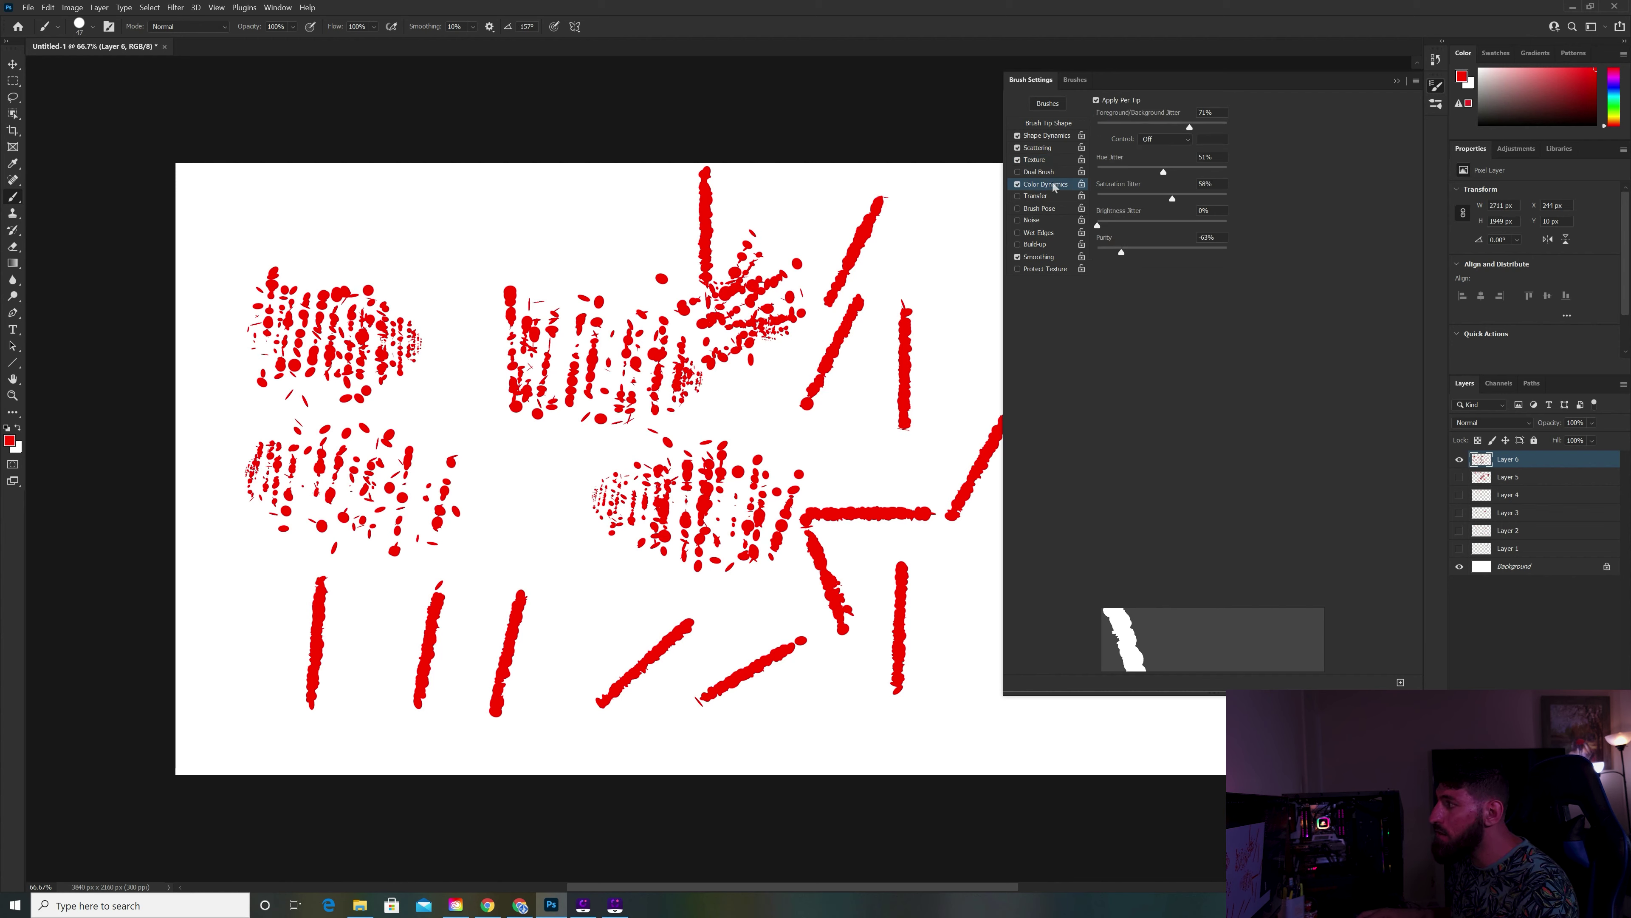
pyautogui.click(1047, 161)
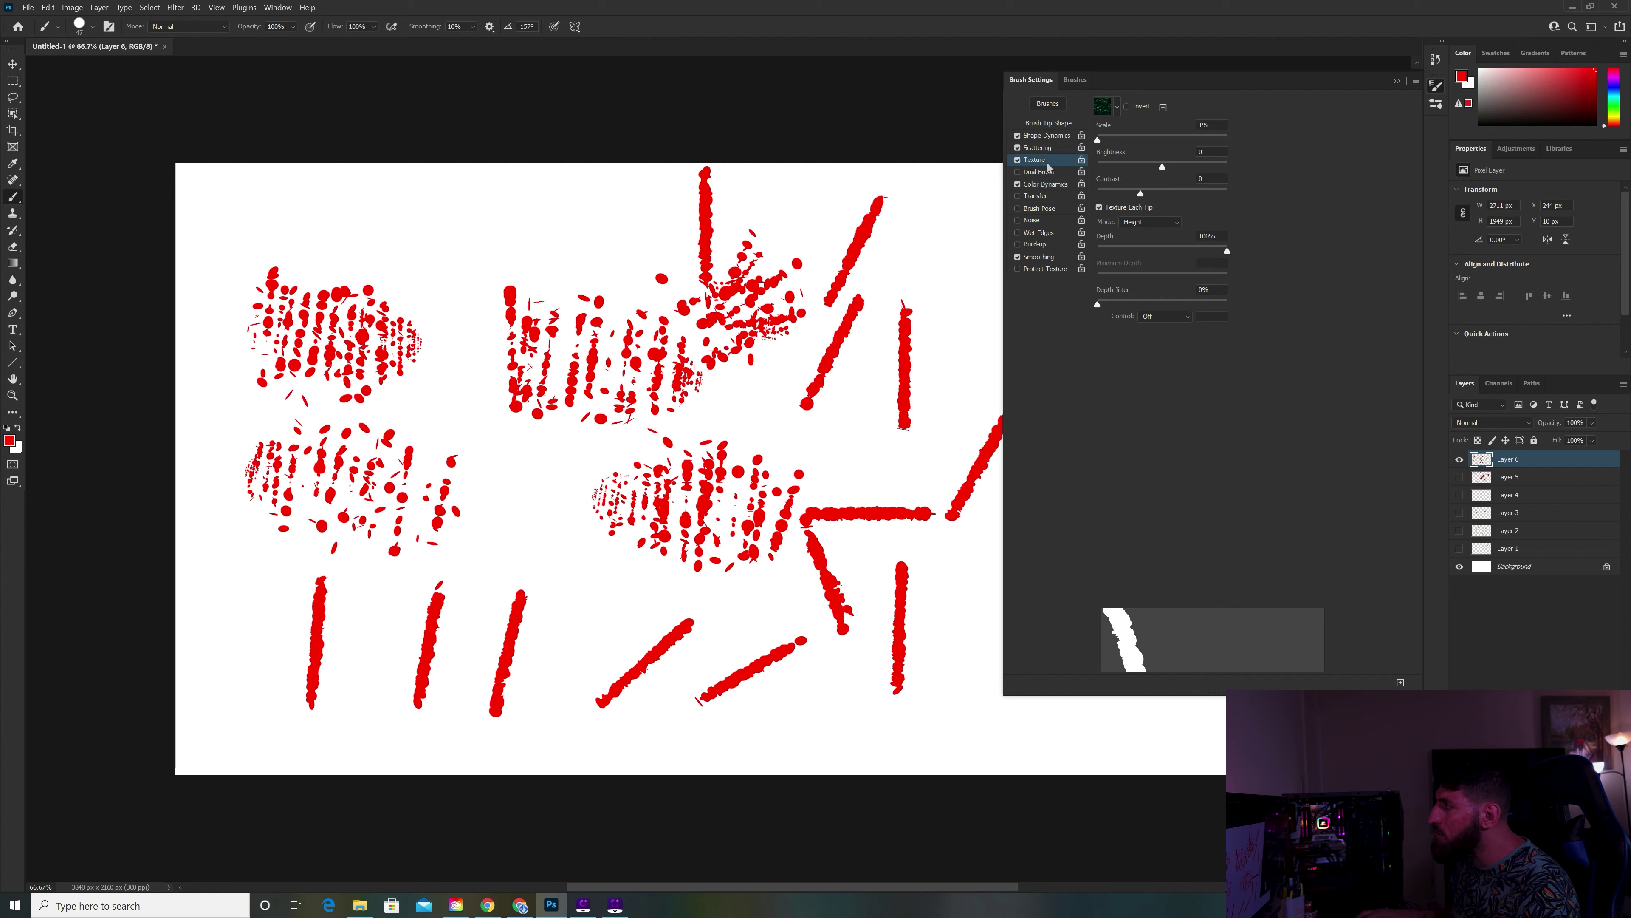
pyautogui.click(1160, 142)
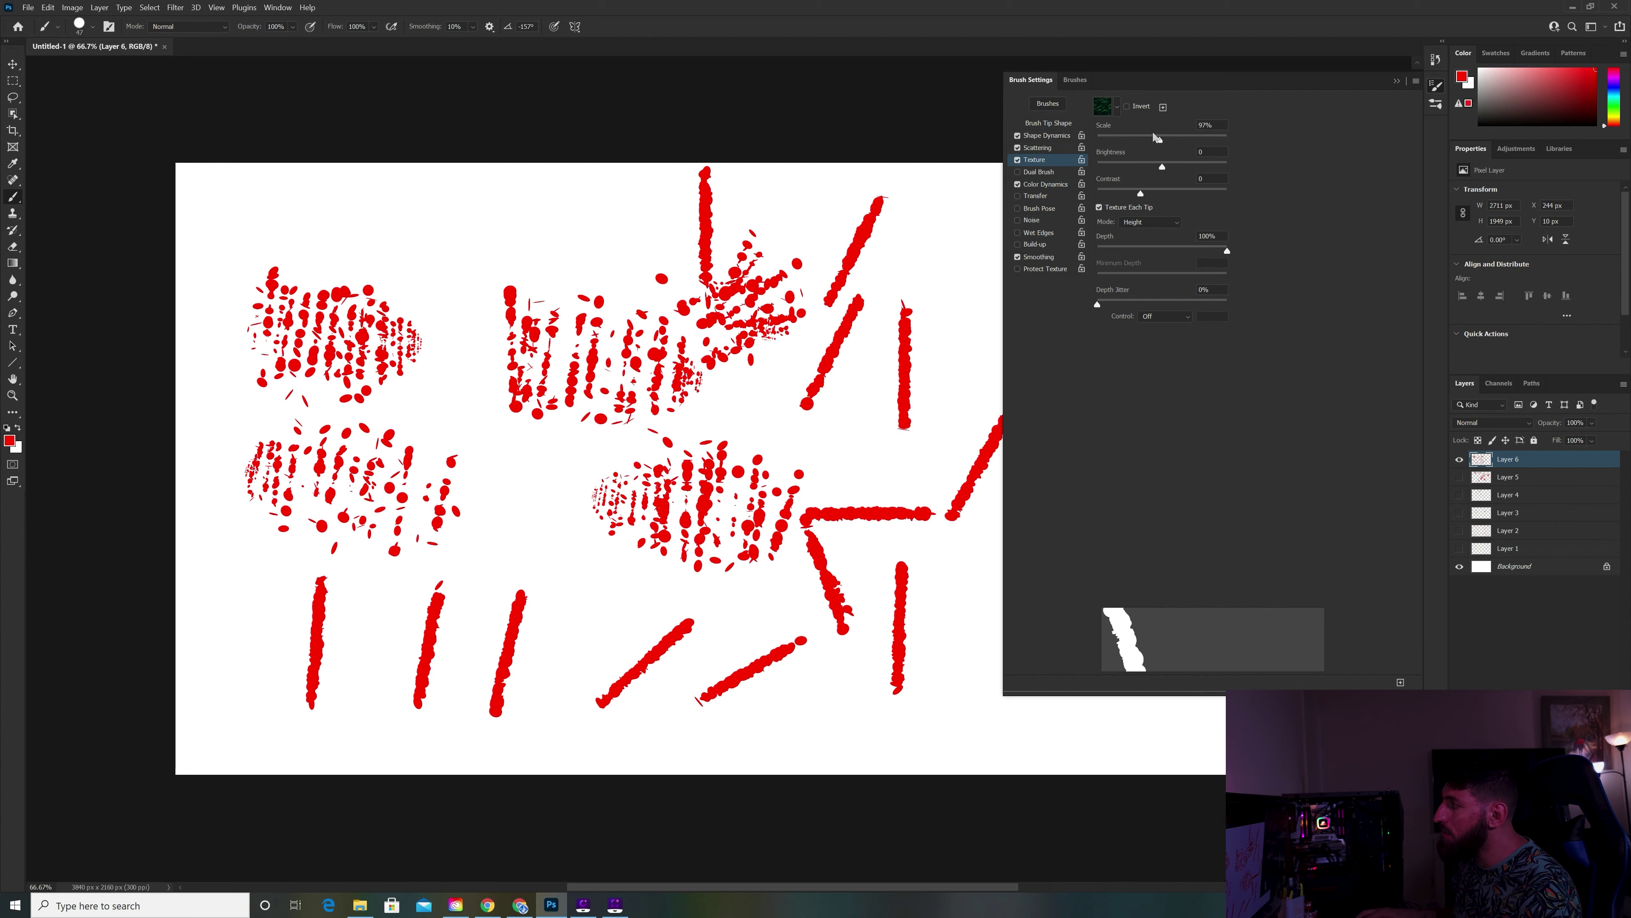
pyautogui.moveTo(493, 167); pyautogui.dragTo(466, 258)
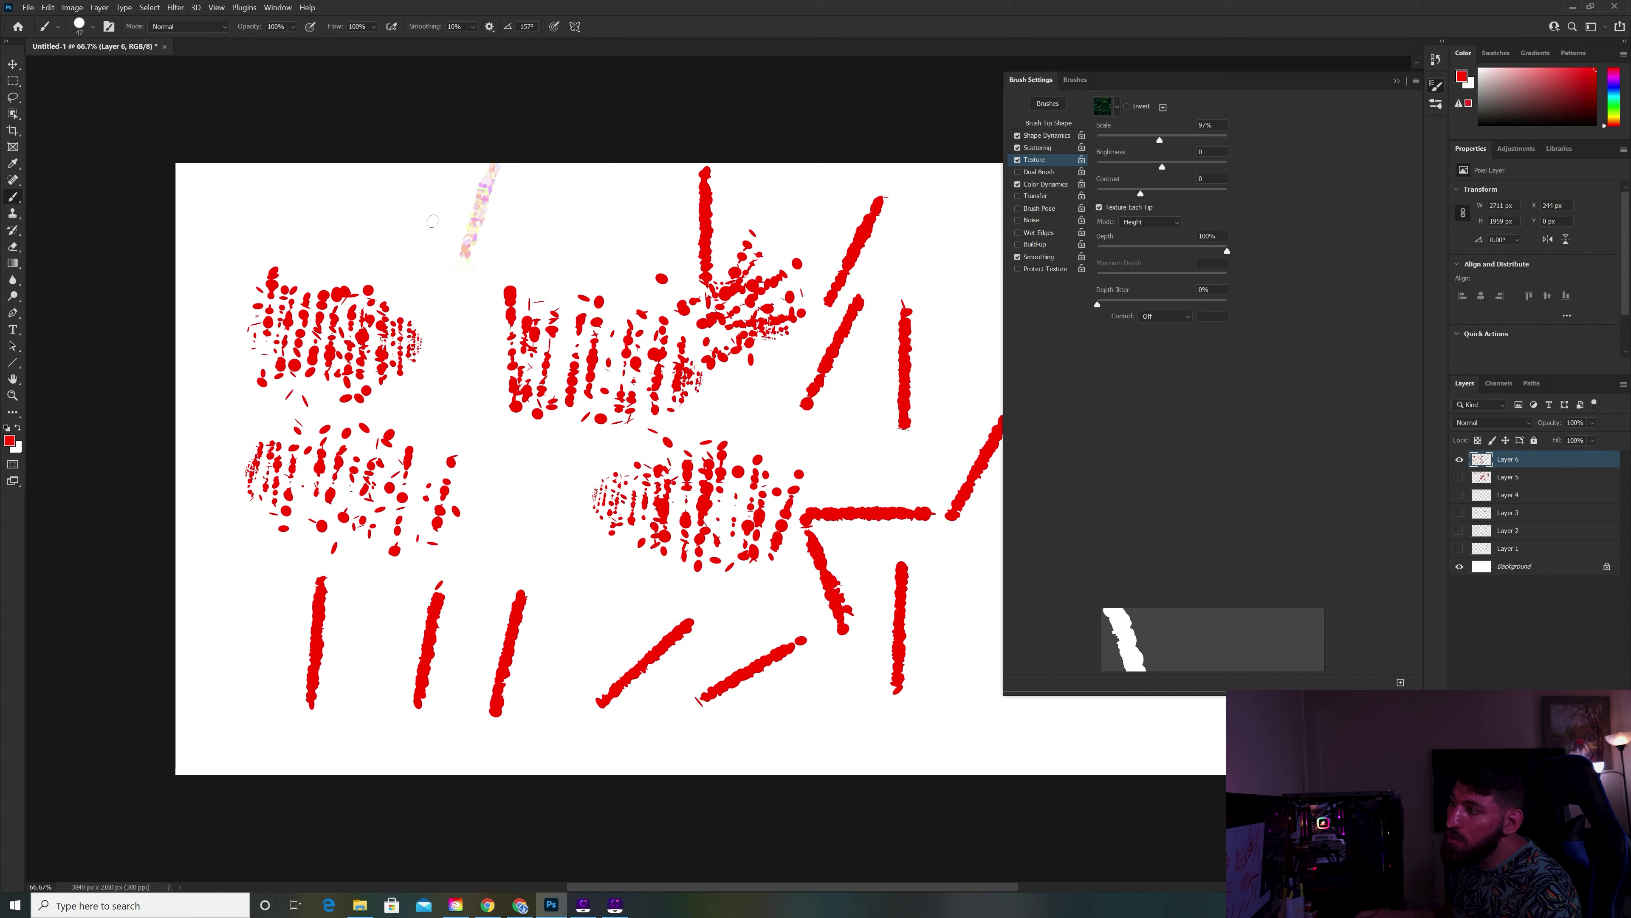
pyautogui.moveTo(453, 165)
pyautogui.mouseDown()
pyautogui.moveTo(407, 260)
pyautogui.moveTo(307, 195)
pyautogui.moveTo(309, 290)
pyautogui.mouseUp()
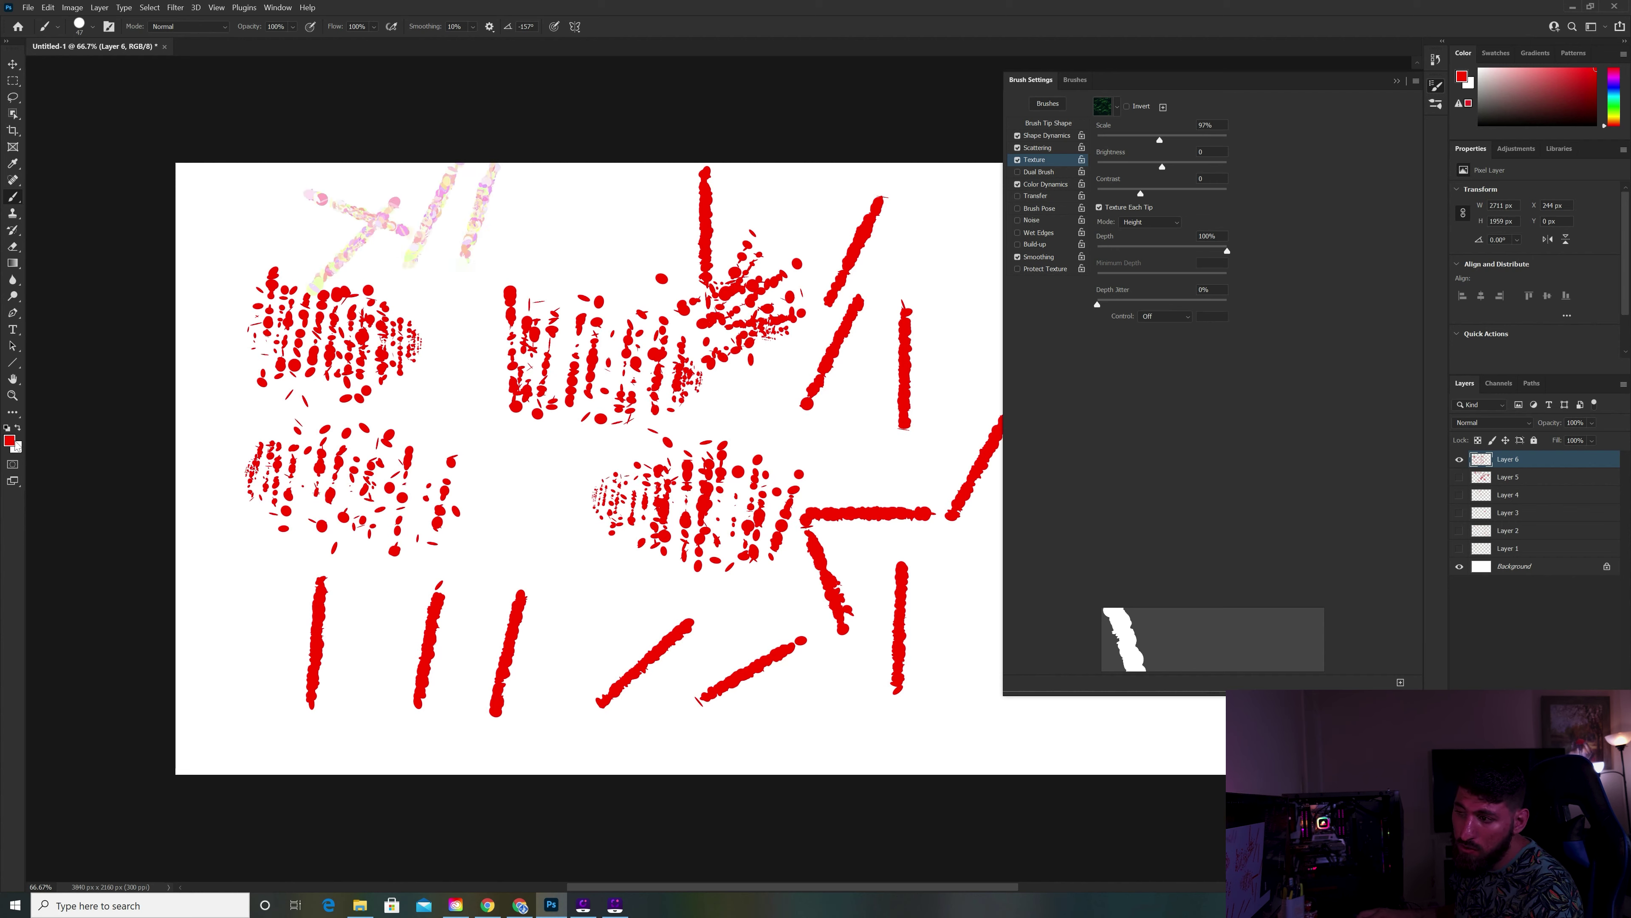
# Make the foreground blue, paint a pale stroke at upper right, and add Layer 7.
pyautogui.click(10, 441)
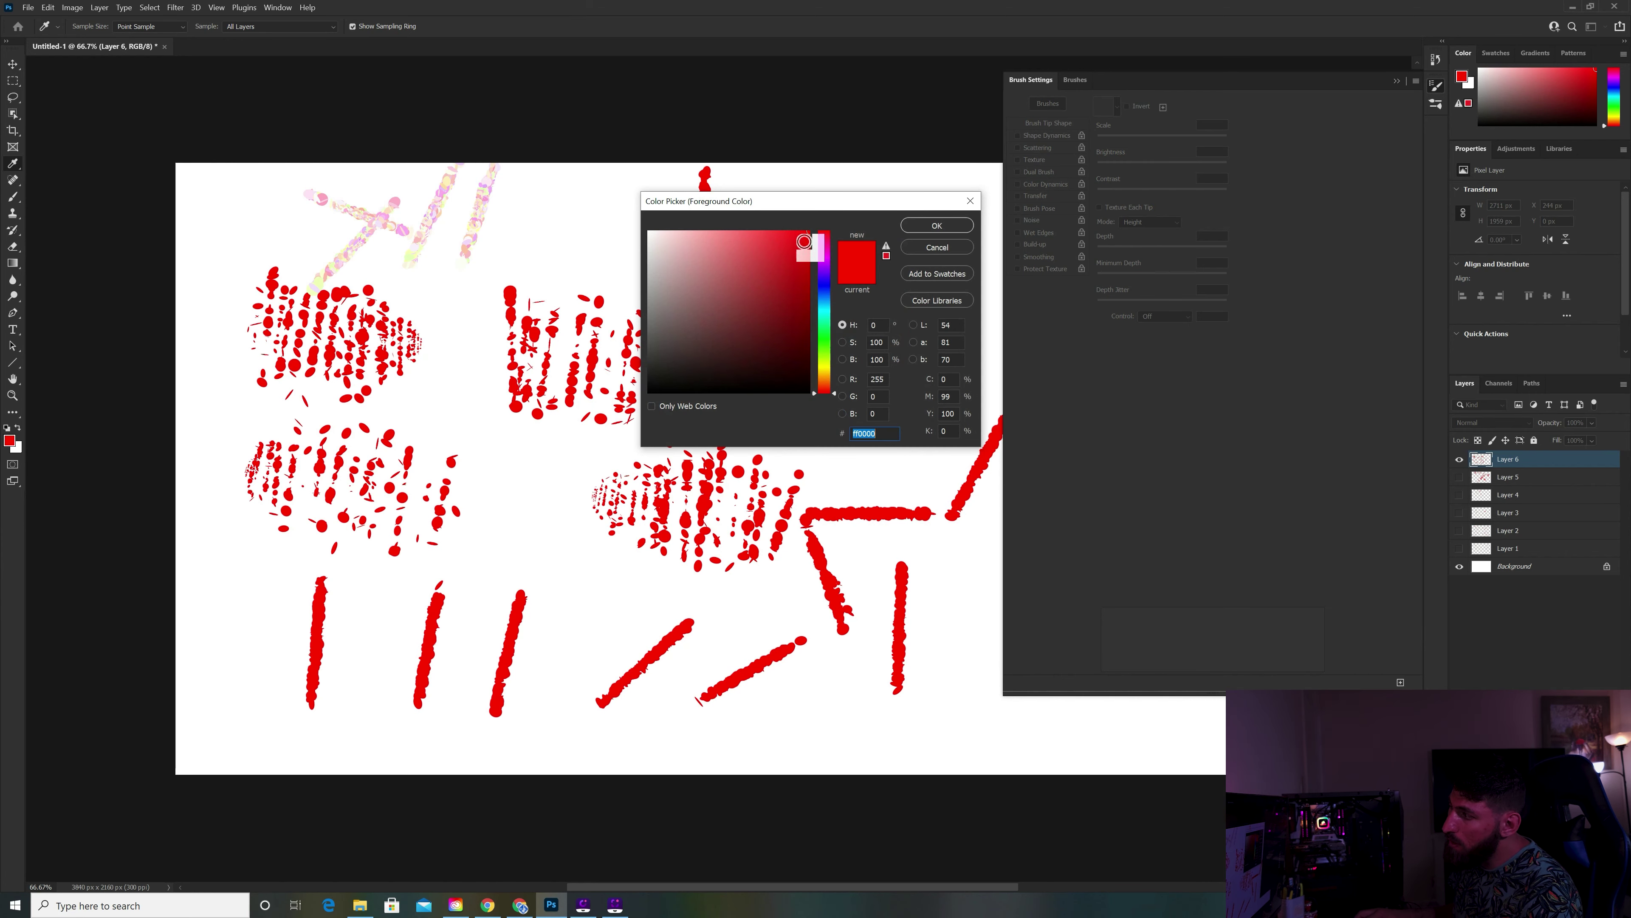
pyautogui.moveTo(824, 254)
pyautogui.mouseDown()
pyautogui.moveTo(824, 283)
pyautogui.moveTo(986, 199)
pyautogui.mouseUp()
pyautogui.click(936, 224)
pyautogui.moveTo(899, 256); pyautogui.dragTo(986, 166)
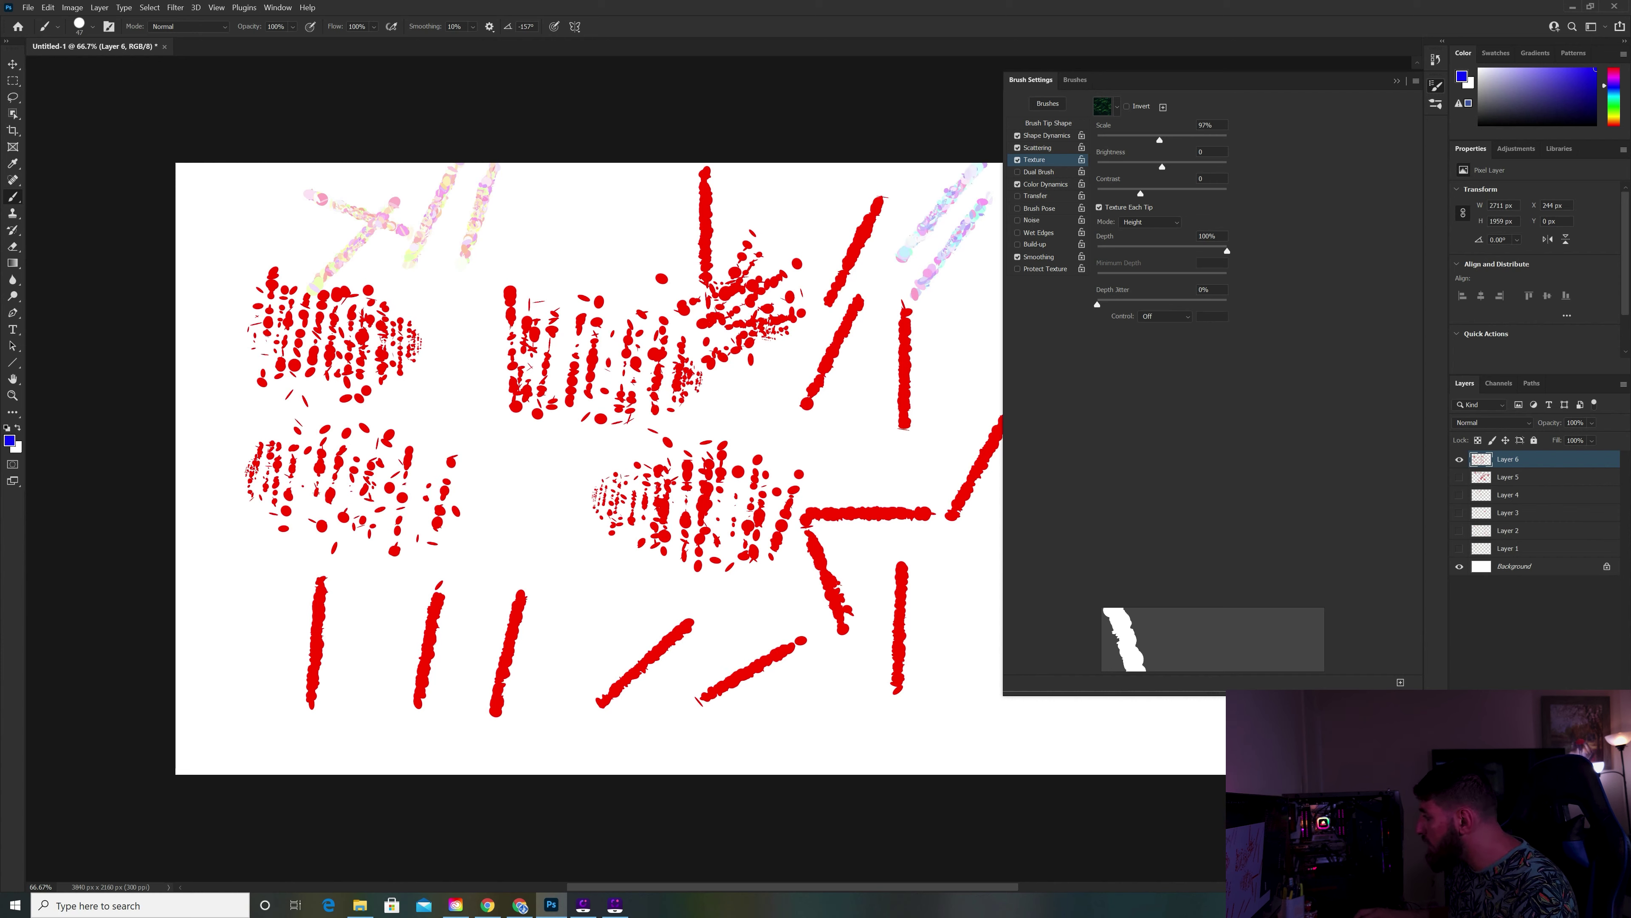
pyautogui.hotkey('ctrl', 'shift', 'alt', 'n')
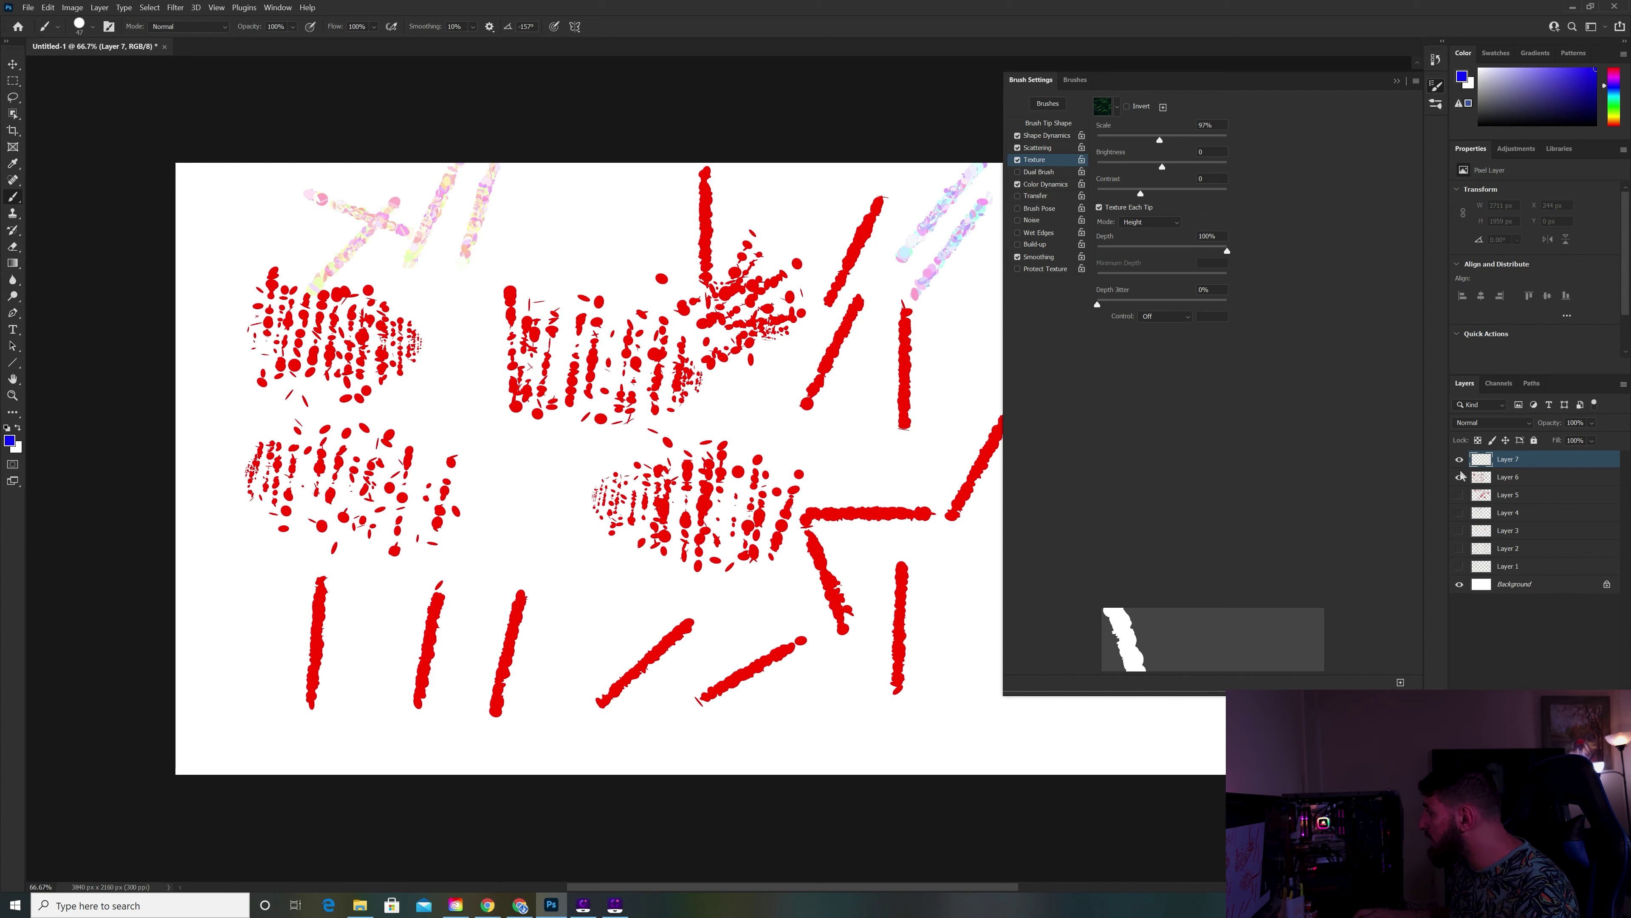
# Hide Layer 6, enlarge the brush, and stamp huge pastel dabs across Layer 7.
pyautogui.click(1460, 477)
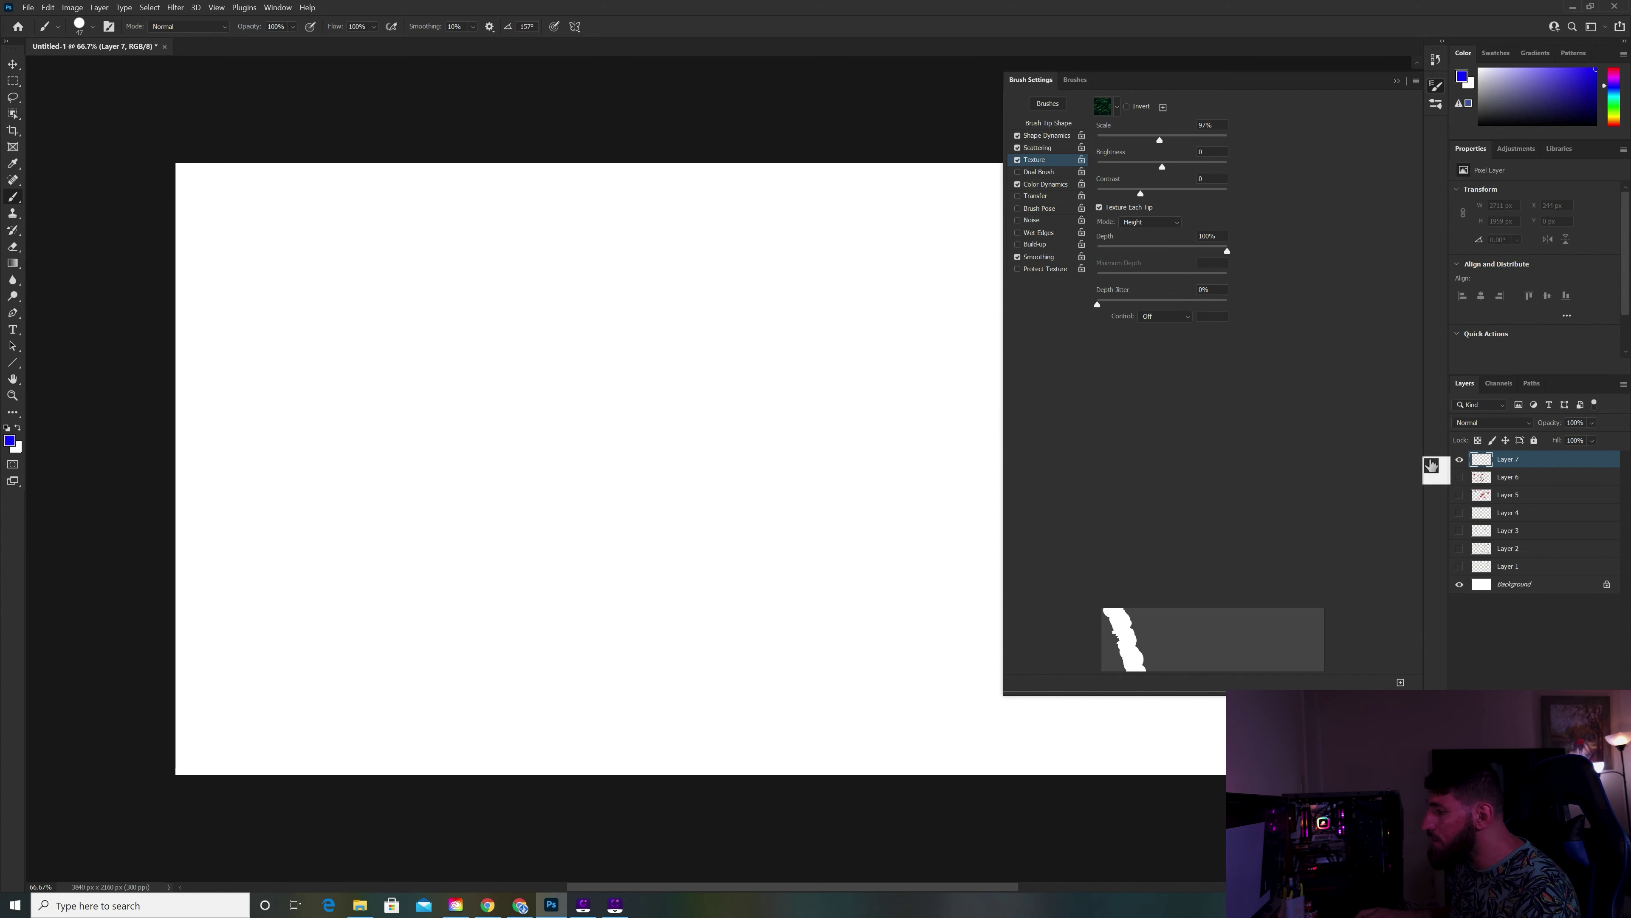
pyautogui.rightClick(427, 369)
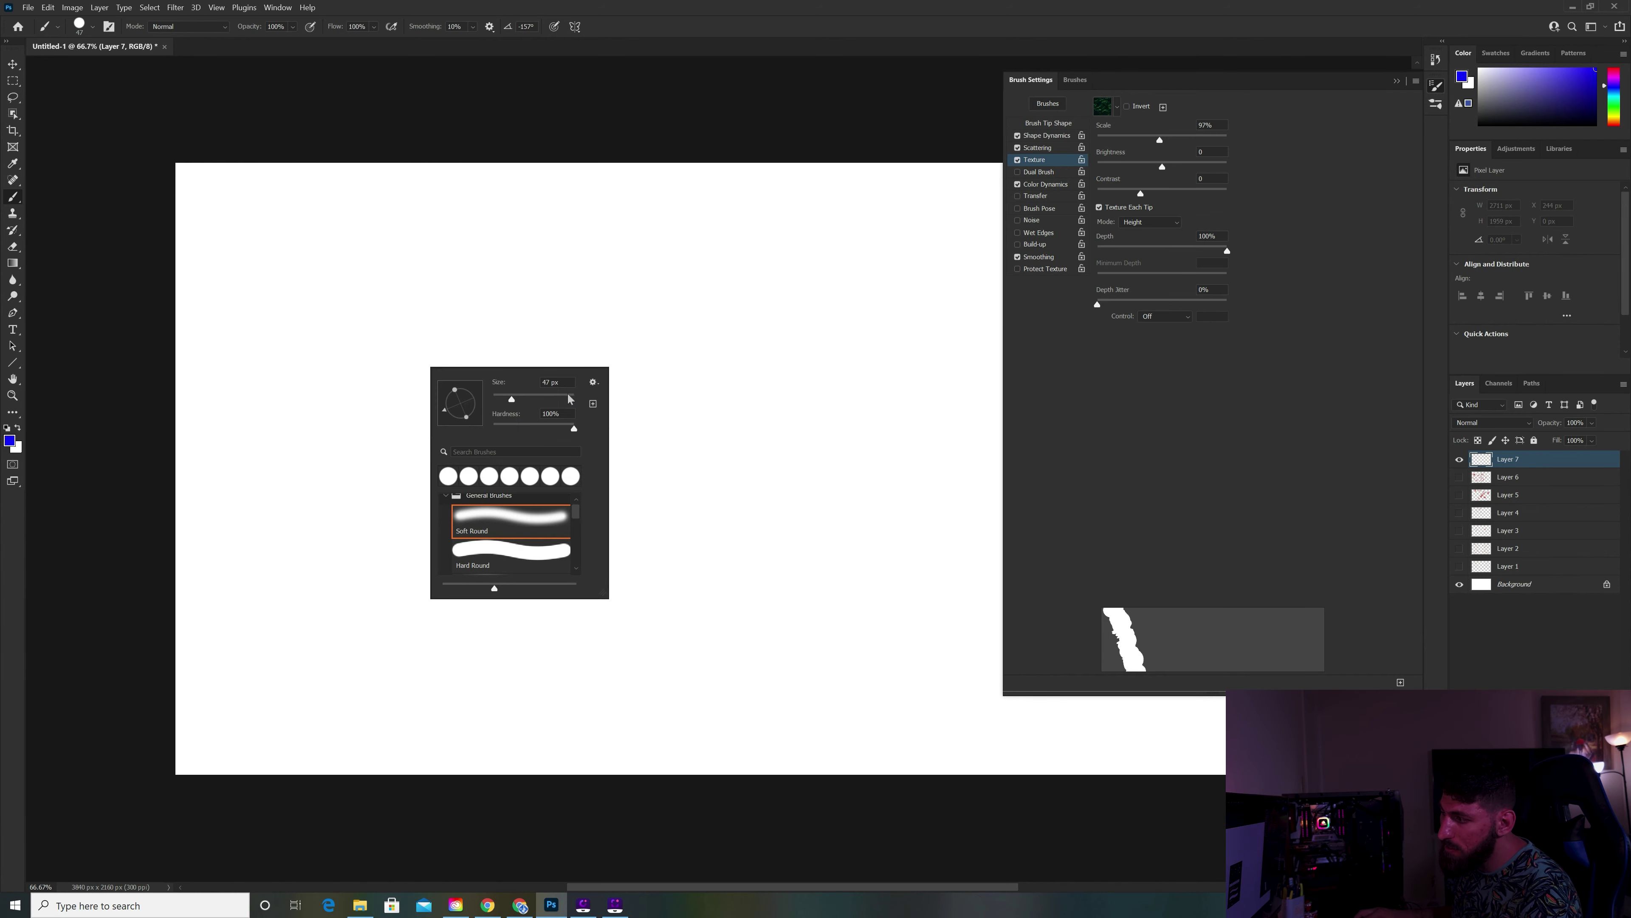
pyautogui.press('Return')
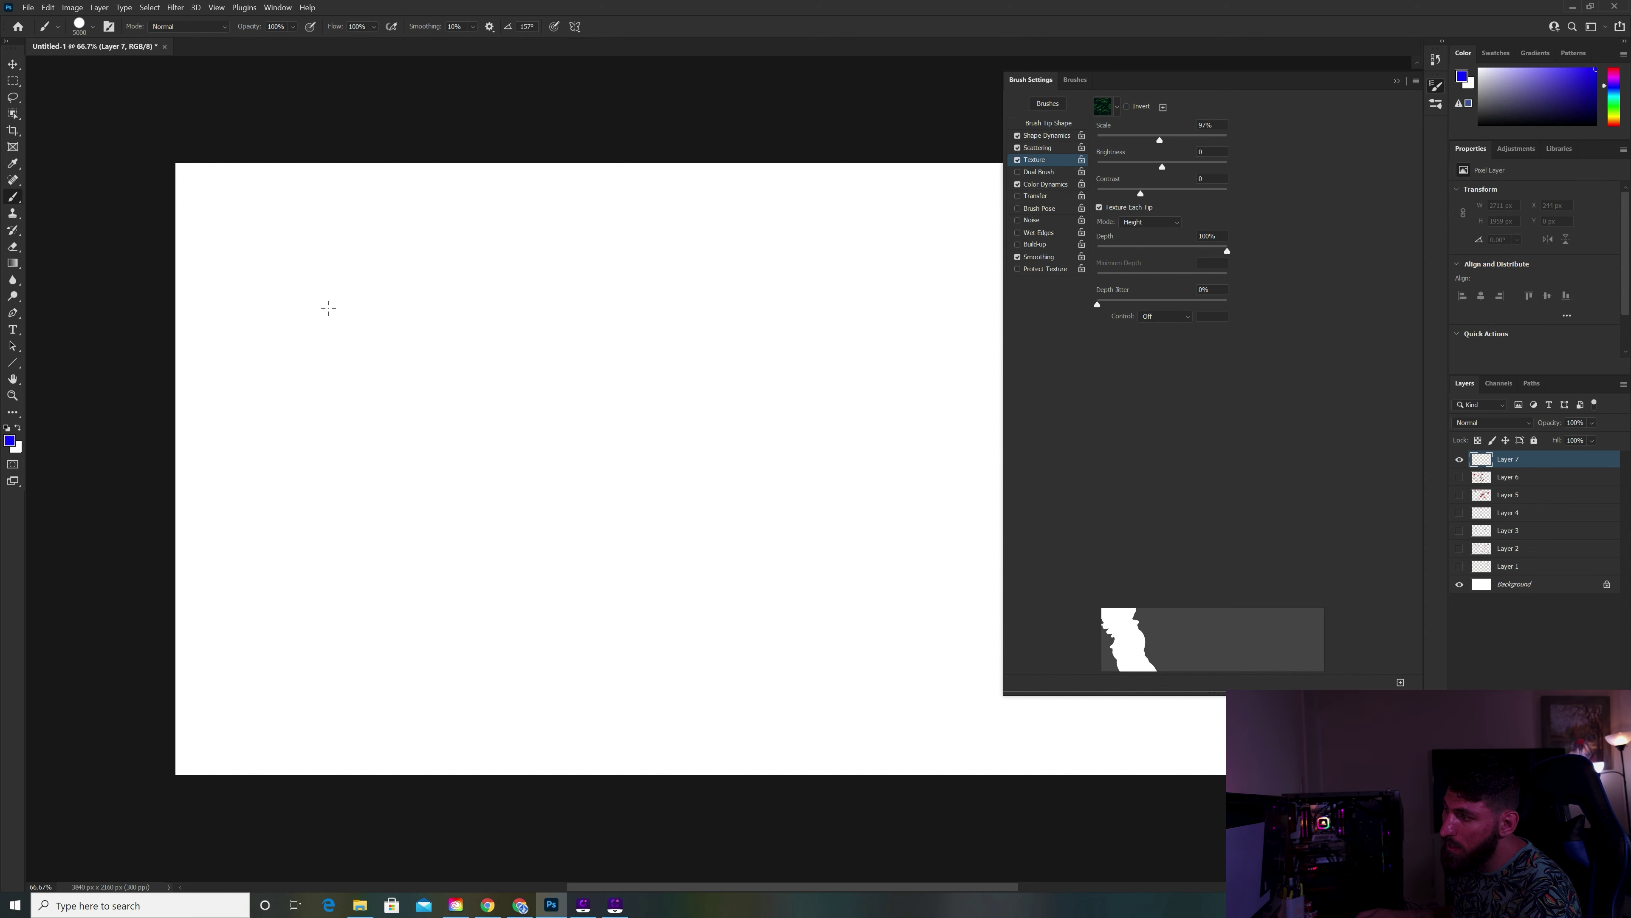
pyautogui.click(328, 306)
pyautogui.click(571, 411)
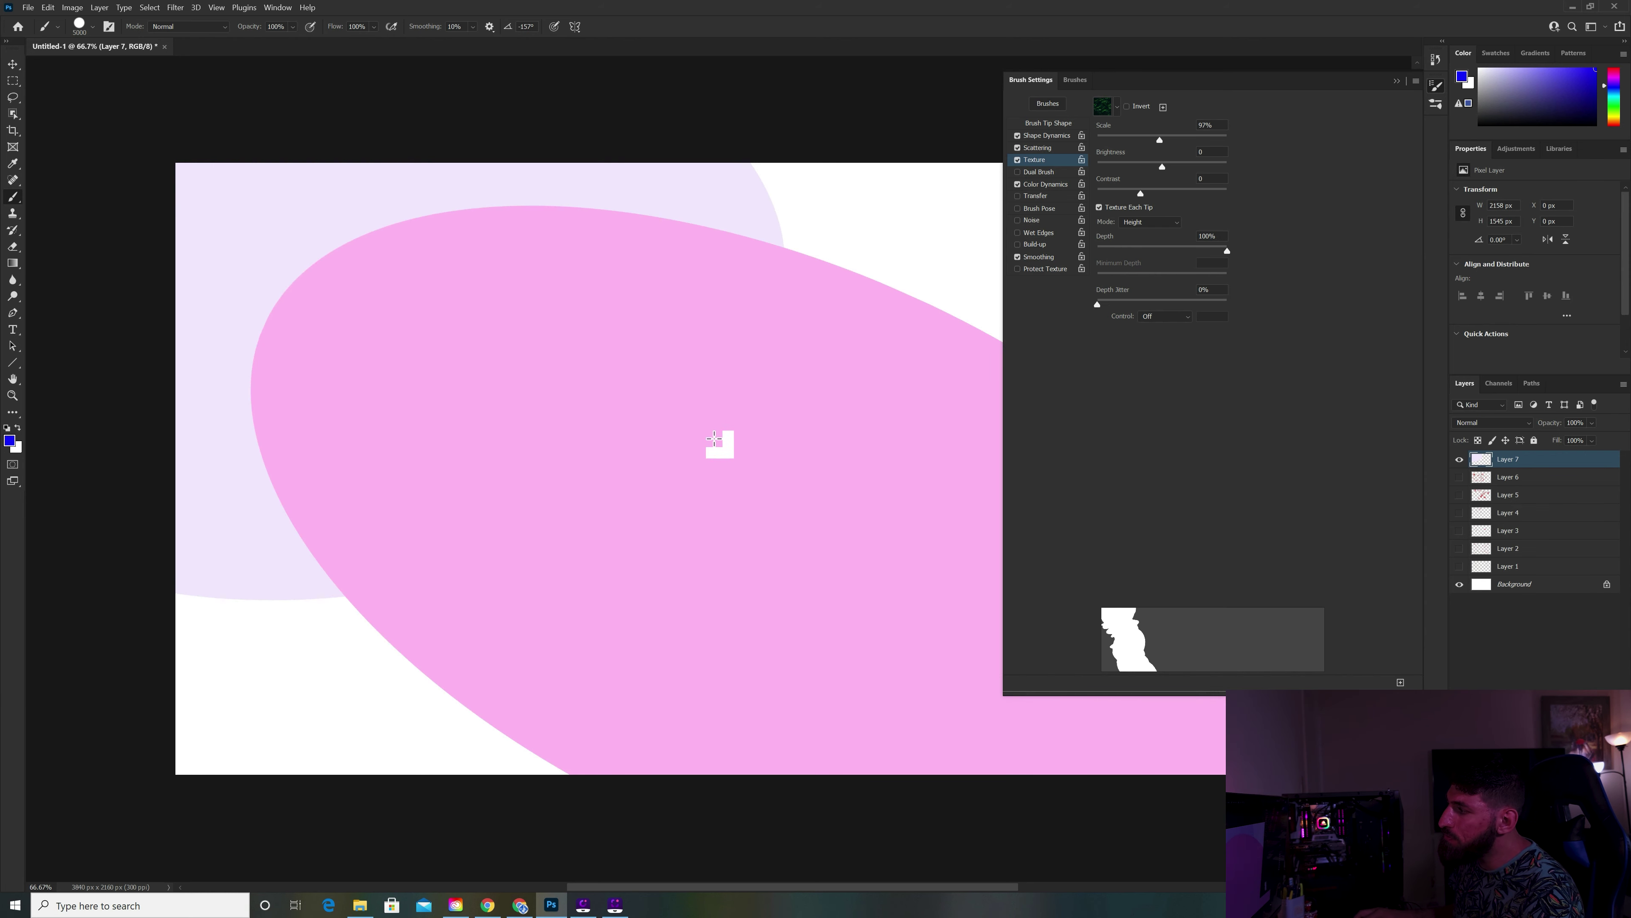
pyautogui.click(751, 269)
pyautogui.click(833, 158)
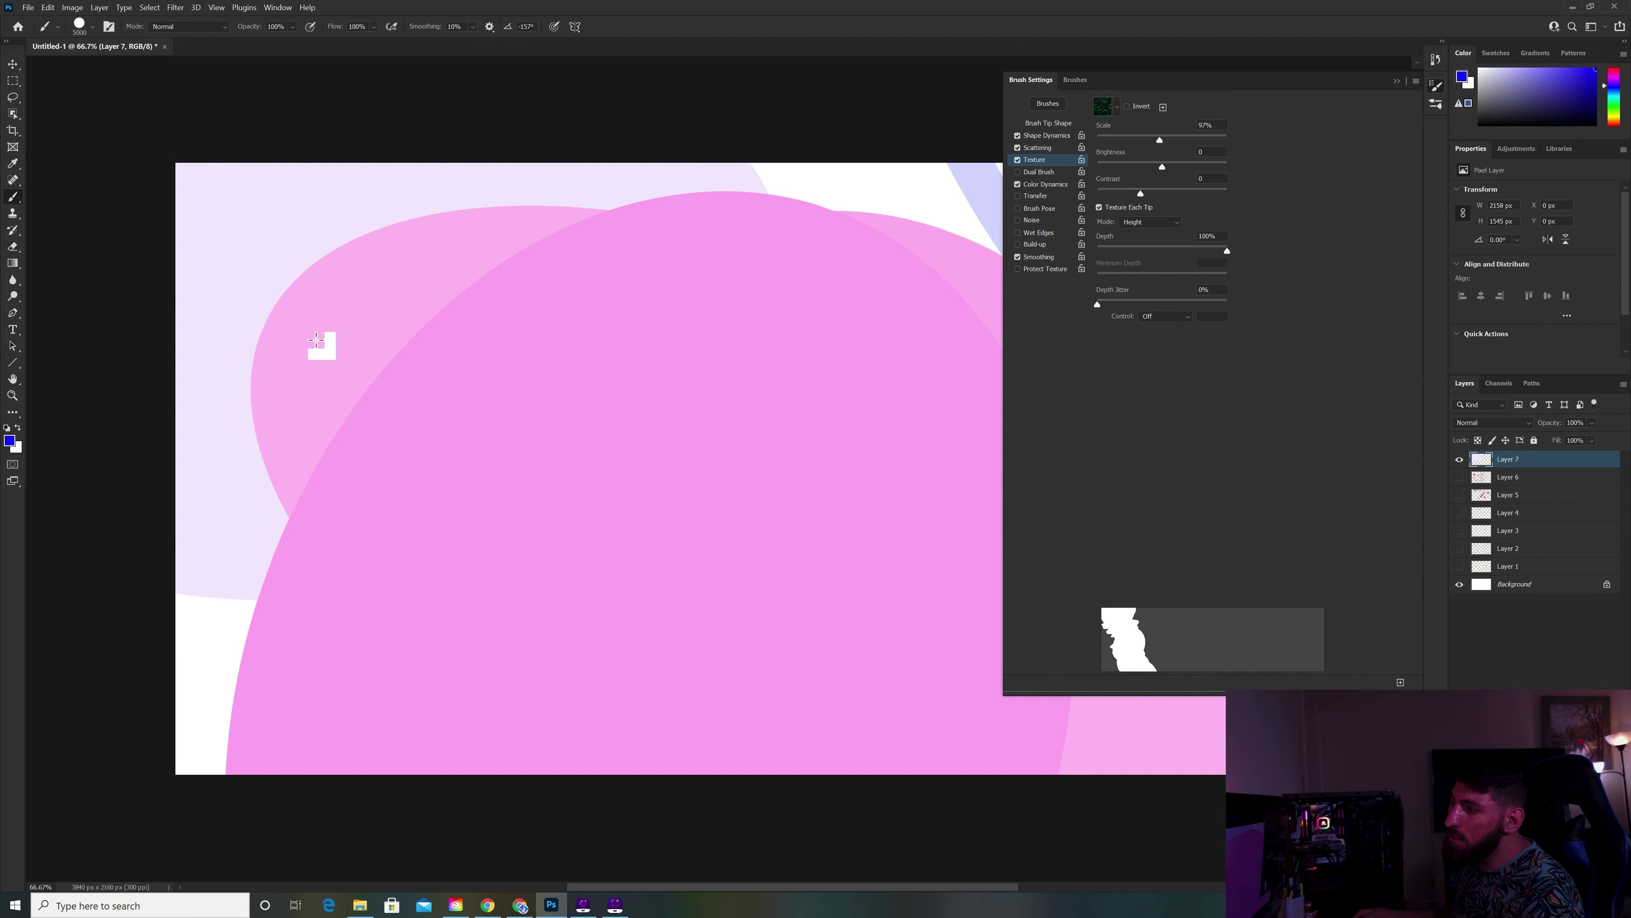
pyautogui.click(286, 324)
pyautogui.click(219, 283)
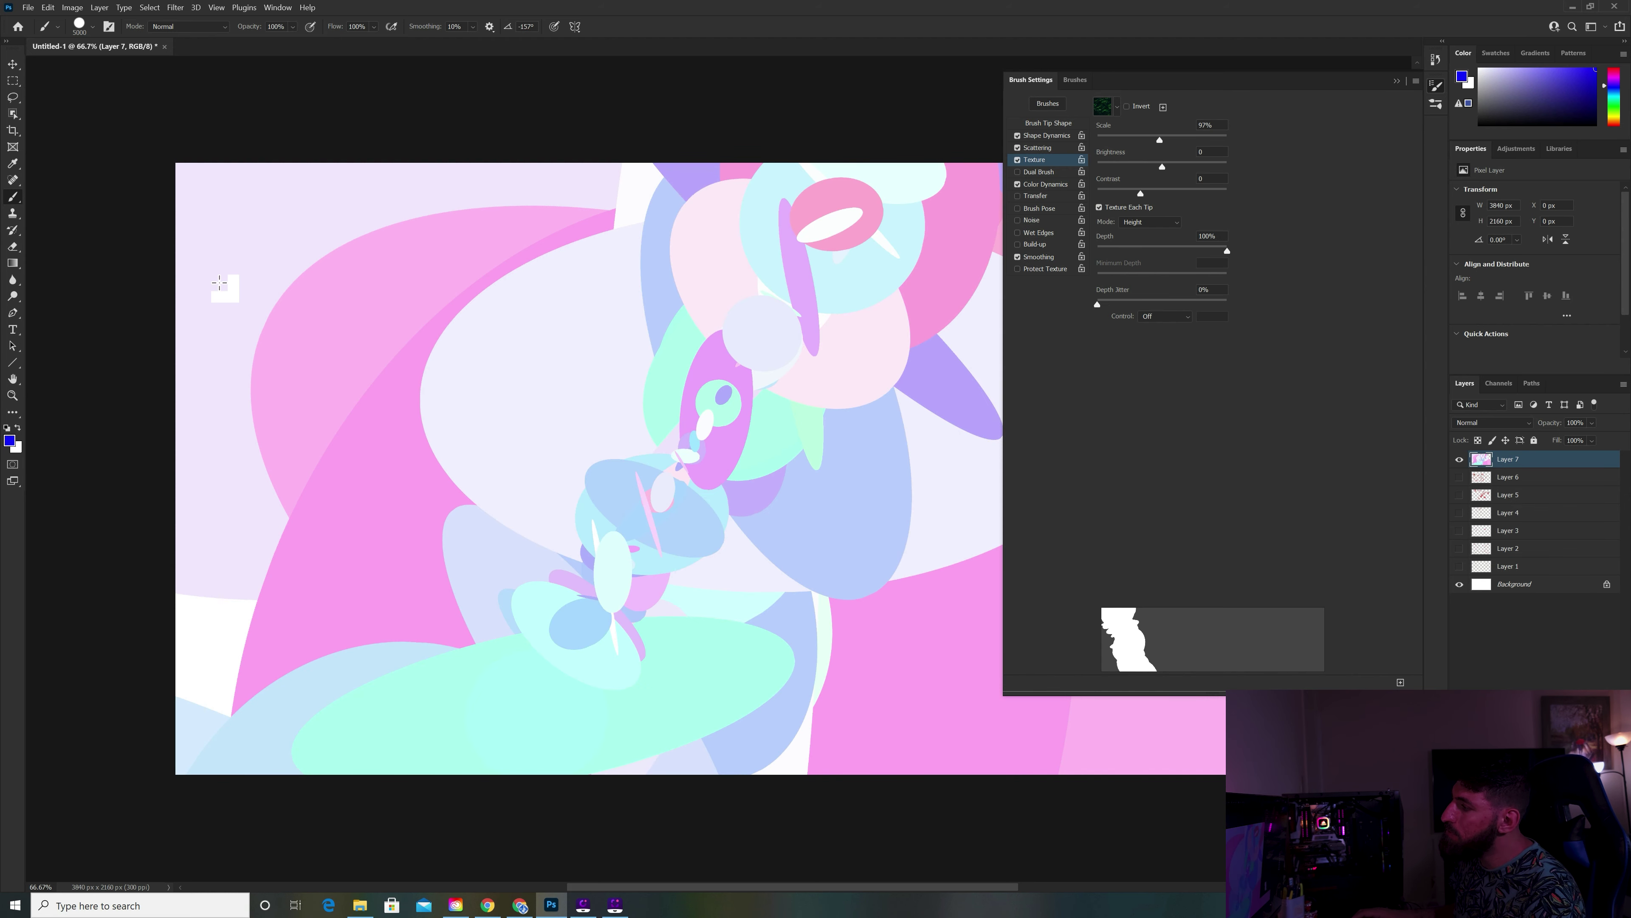
pyautogui.click(1397, 81)
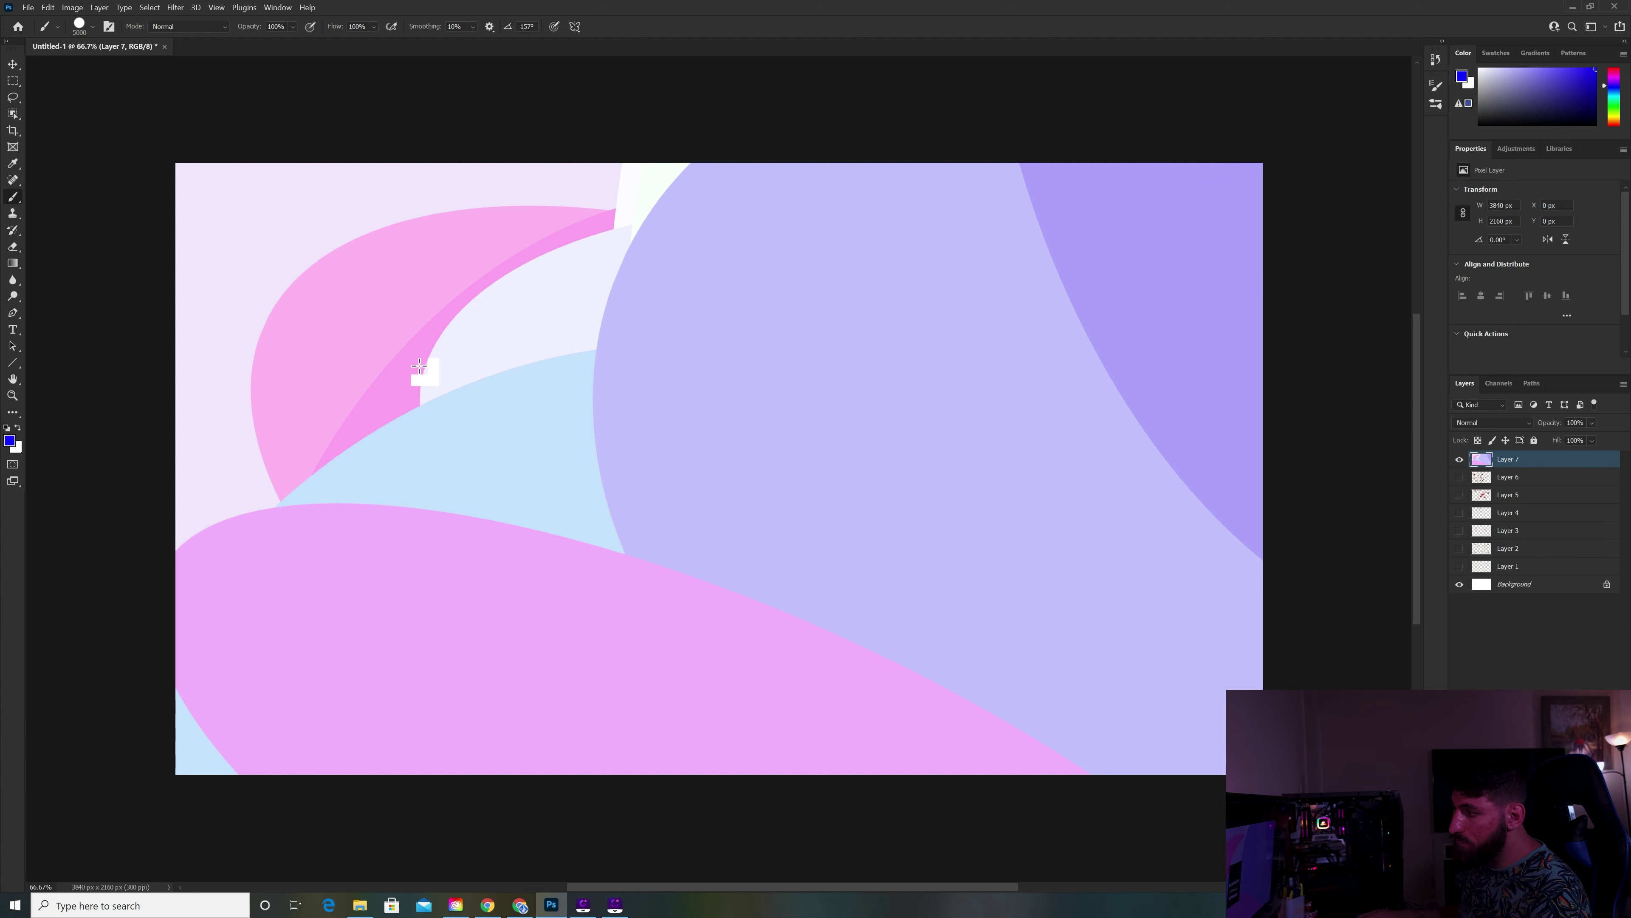
# Shrink the brush to 31 px, paint a short stroke, and zoom to 400% on it.
pyautogui.rightClick(419, 372)
pyautogui.moveTo(511, 397); pyautogui.dragTo(500, 398)
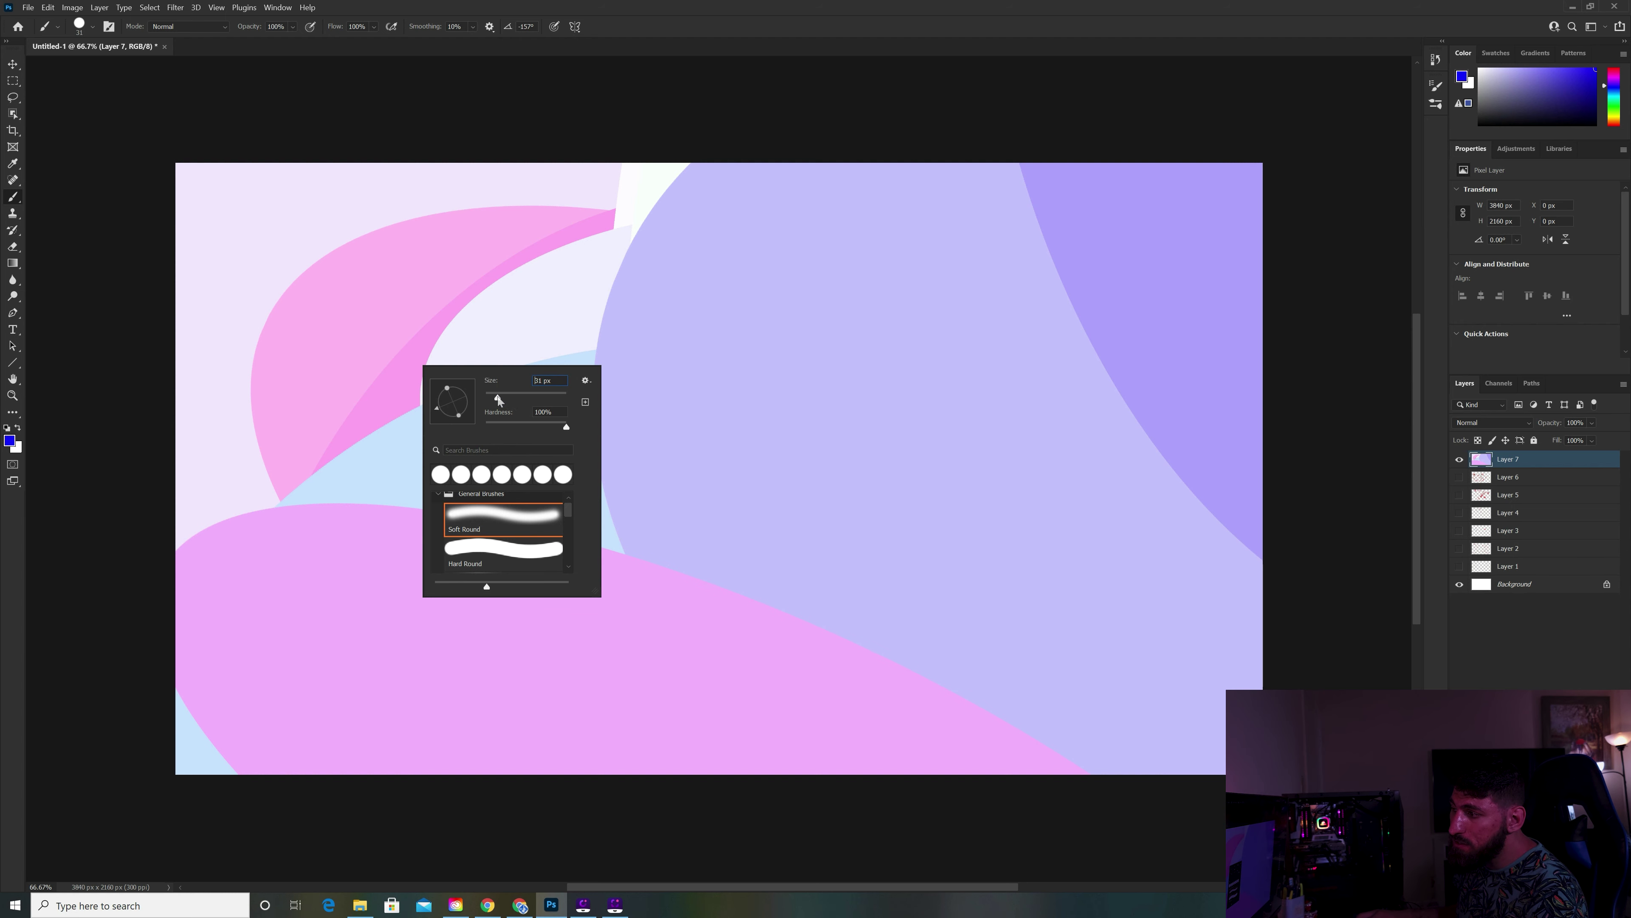
pyautogui.press('Return')
pyautogui.moveTo(372, 321); pyautogui.dragTo(344, 394)
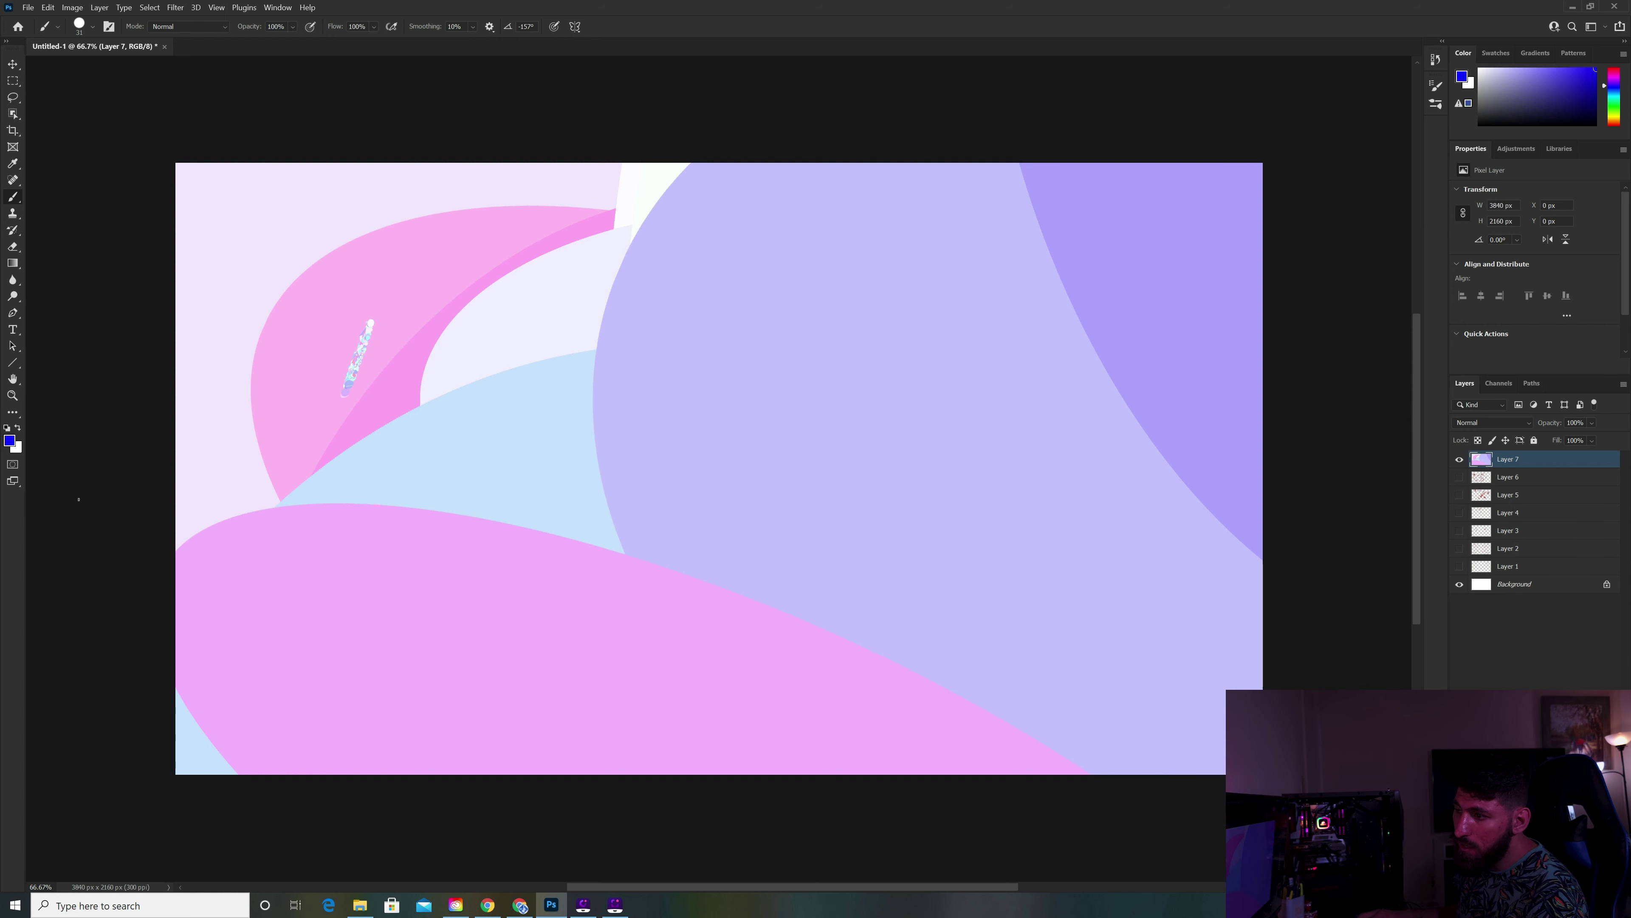
pyautogui.click(13, 395)
pyautogui.moveTo(361, 357); pyautogui.dragTo(398, 360)
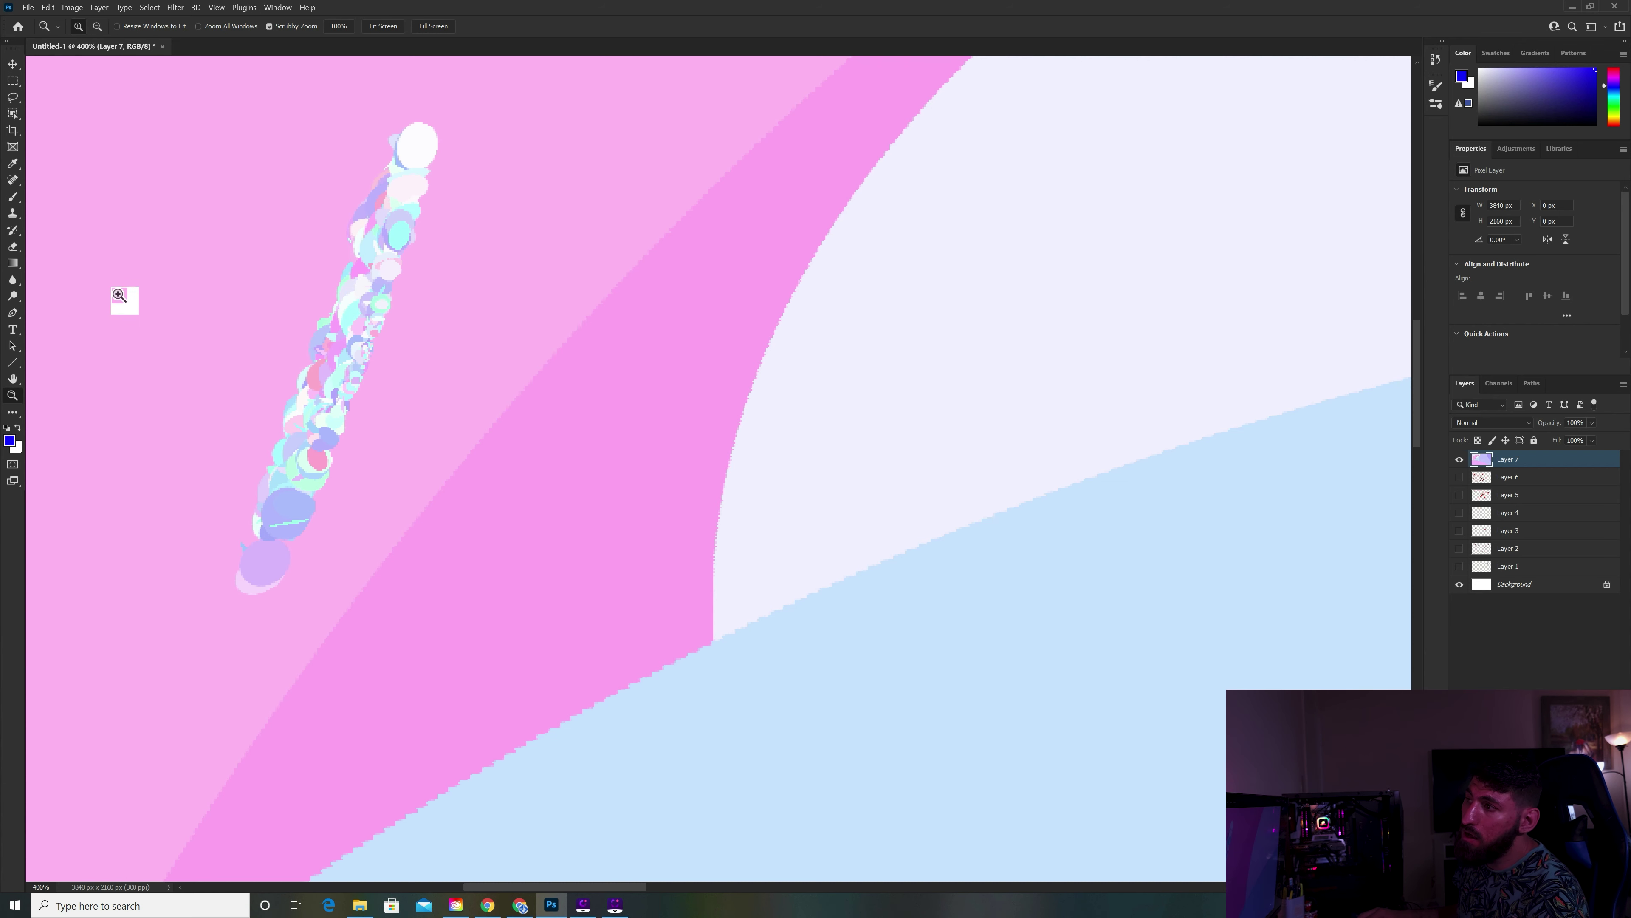
# Turn off Color Dynamics and paint a solid blue test stroke.
pyautogui.click(13, 200)
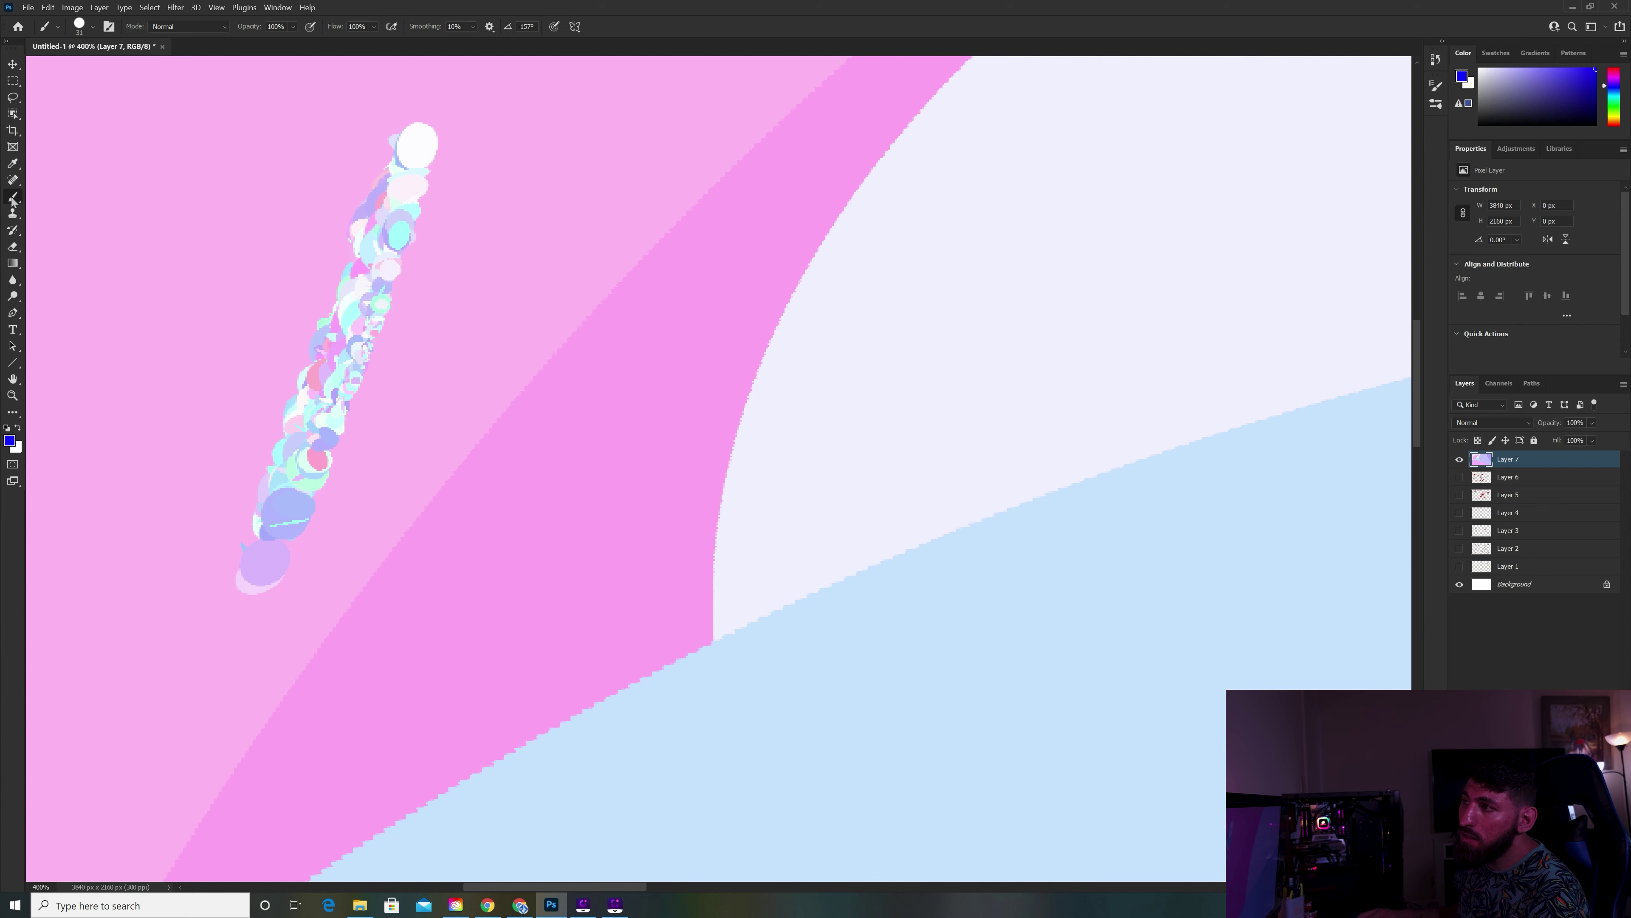
pyautogui.press('F5')
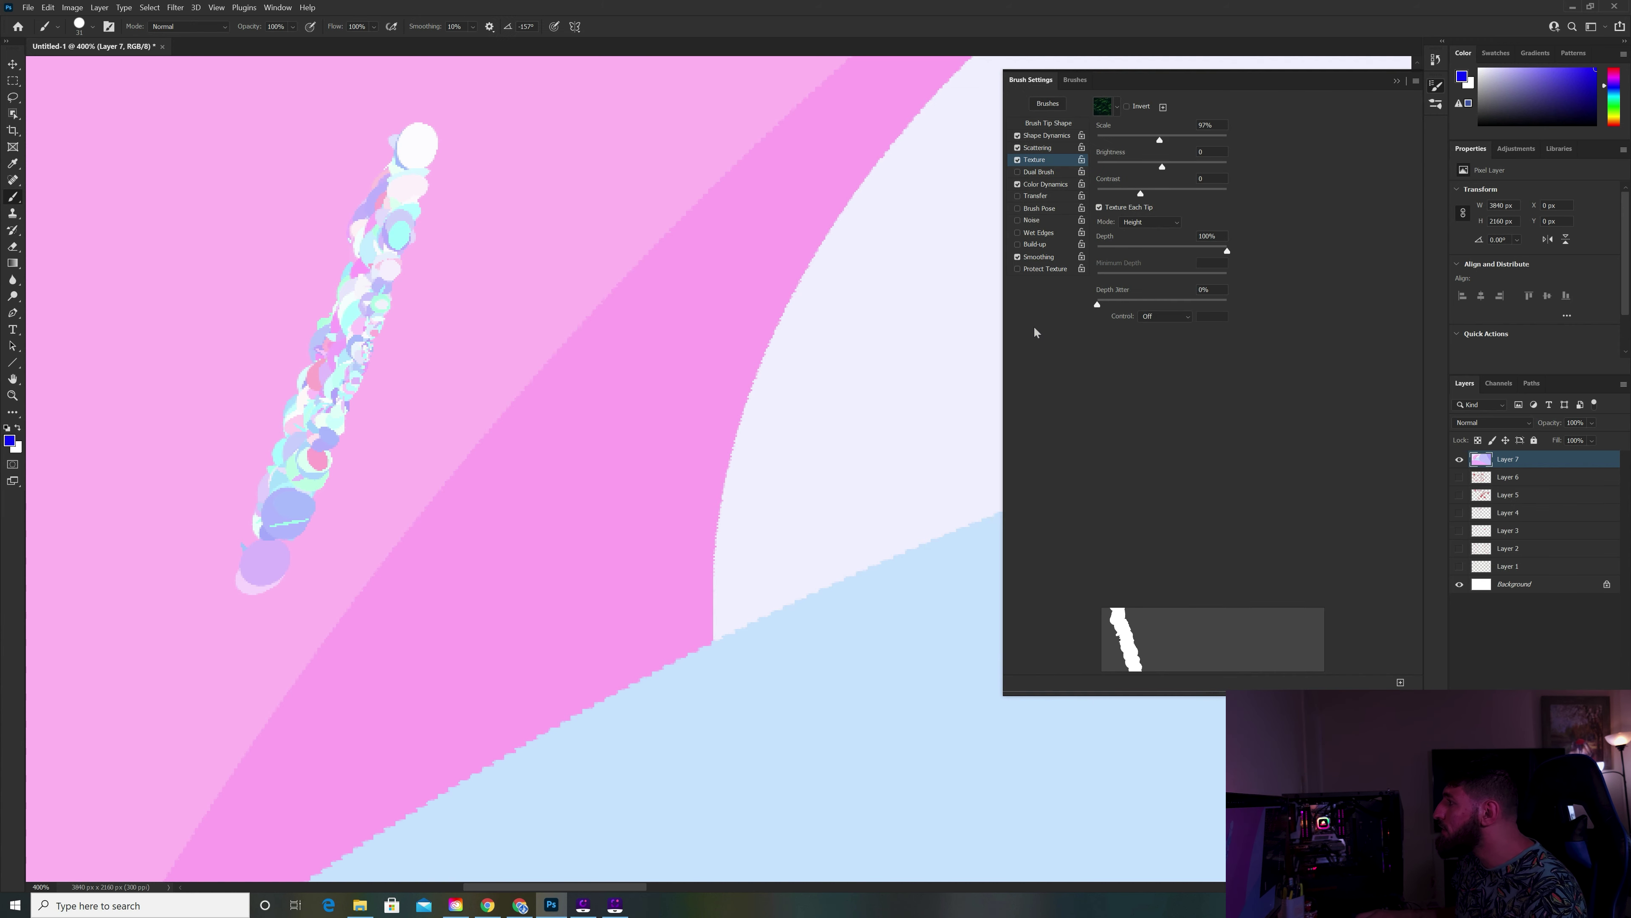
pyautogui.click(1063, 186)
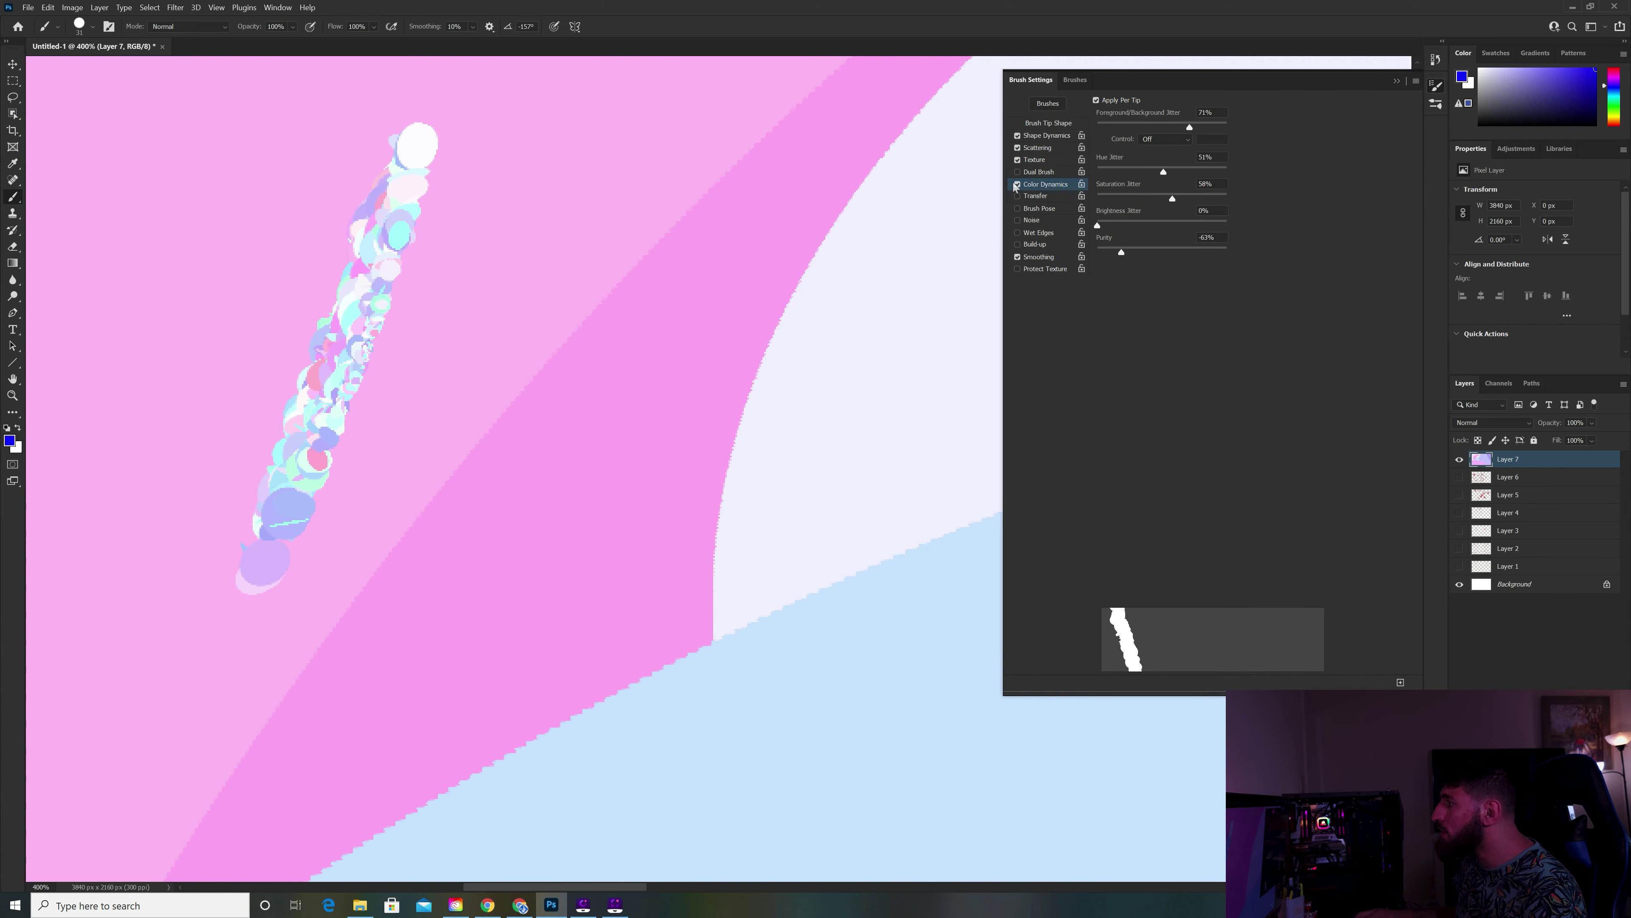
pyautogui.moveTo(710, 80); pyautogui.dragTo(546, 552)
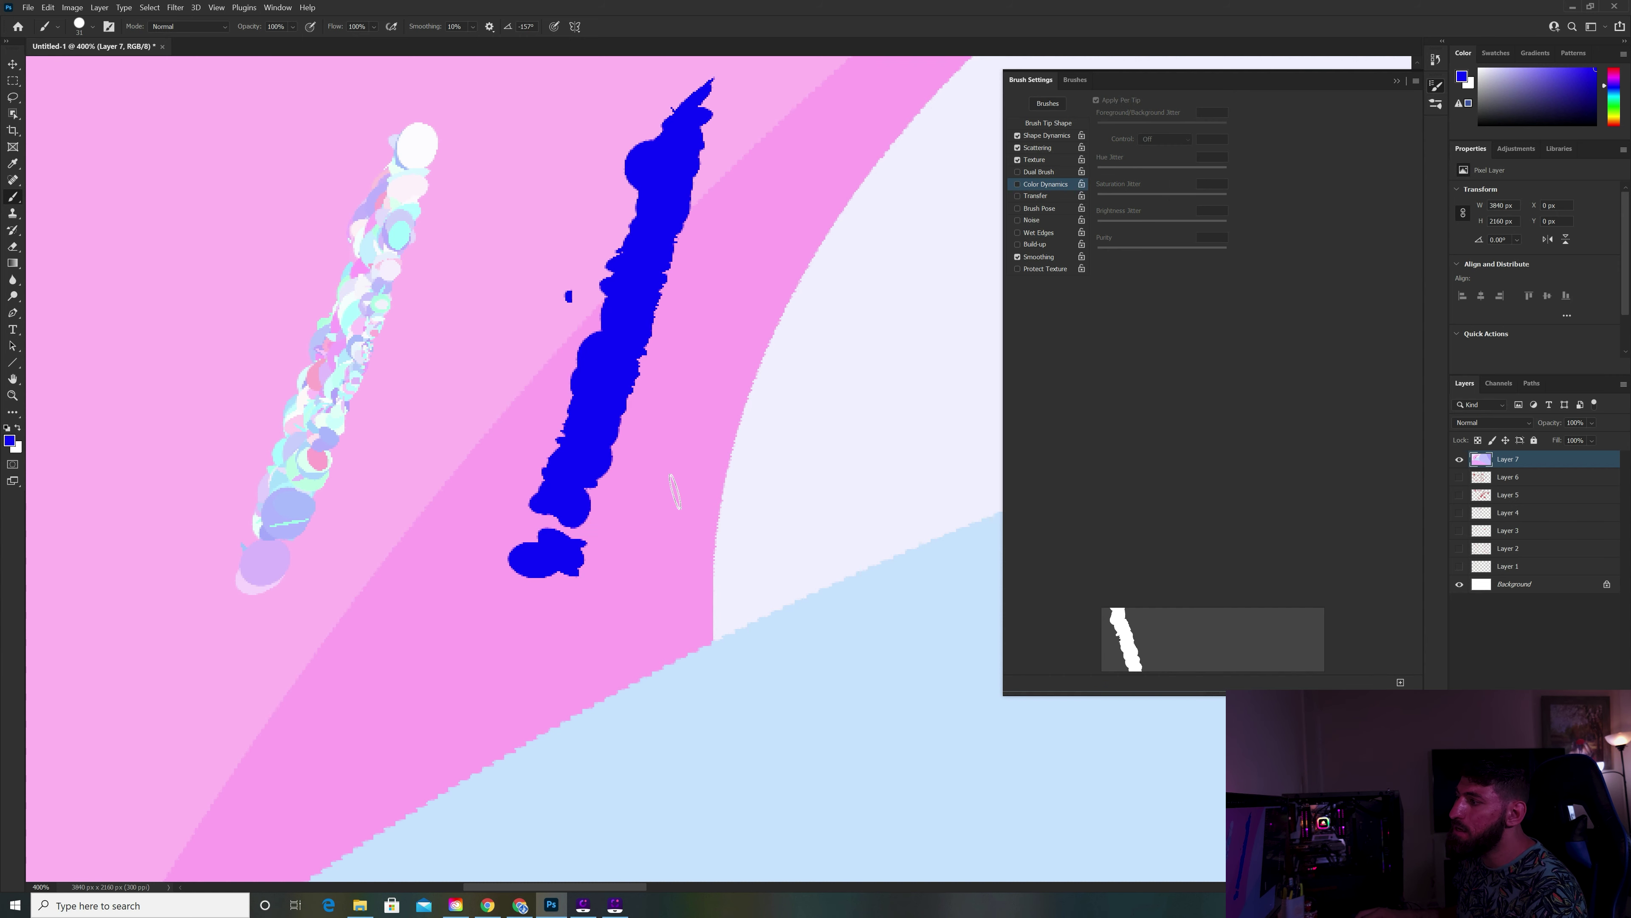
# Paint an untextured horizontal blue stroke, then re-enable Texture and access its Mode menu.
pyautogui.click(1034, 160)
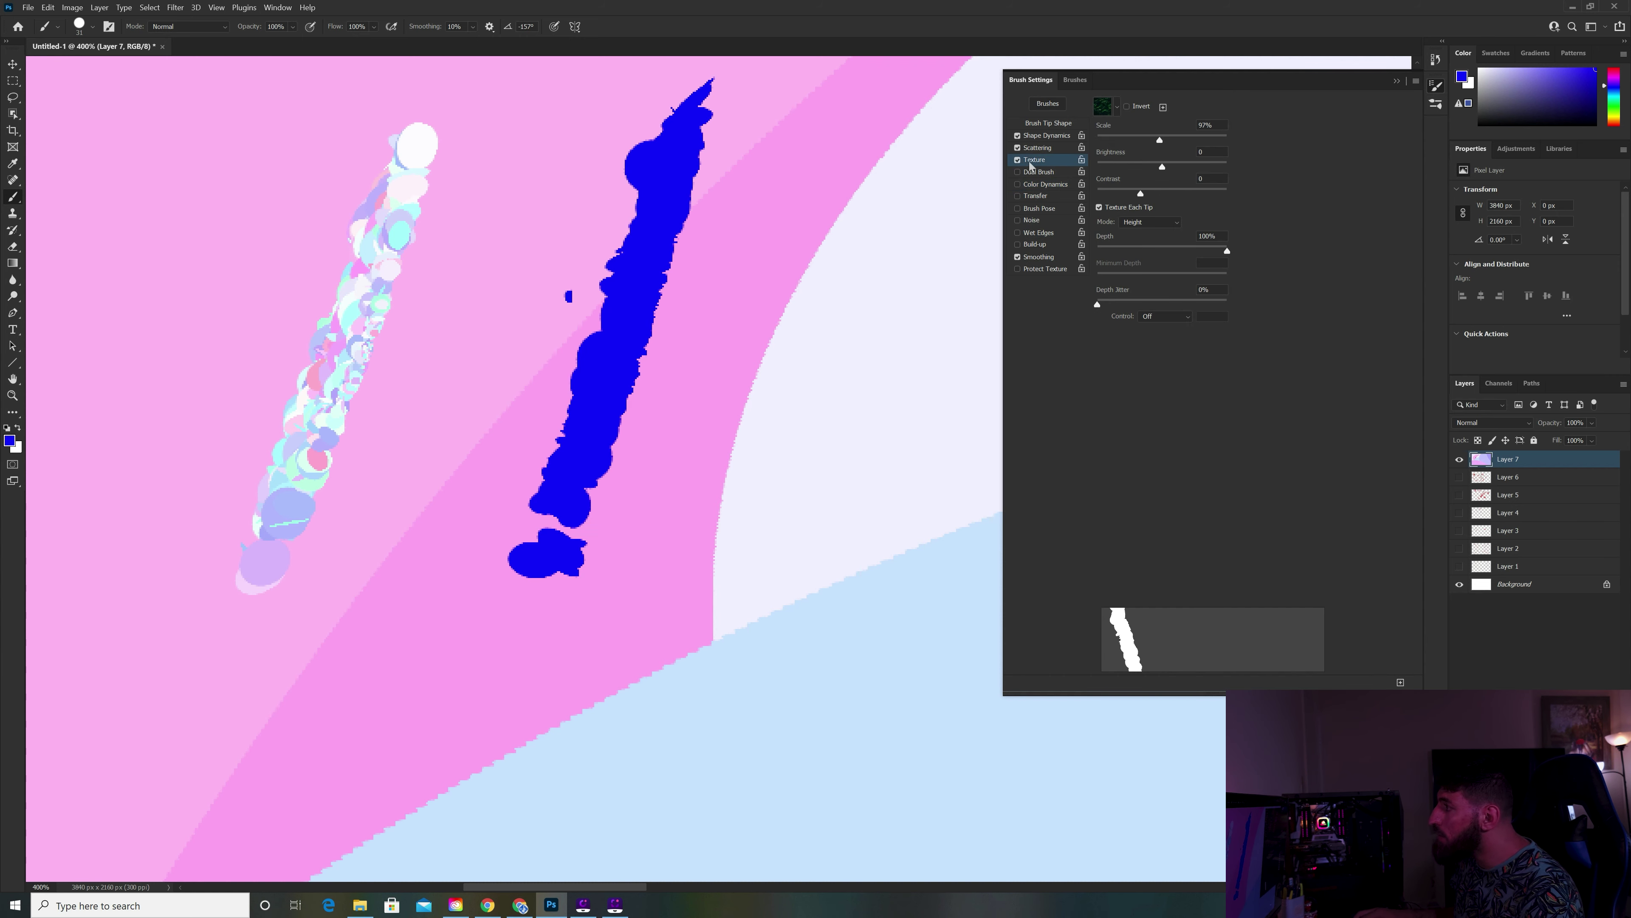
pyautogui.click(1018, 160)
pyautogui.moveTo(667, 283); pyautogui.dragTo(1002, 212)
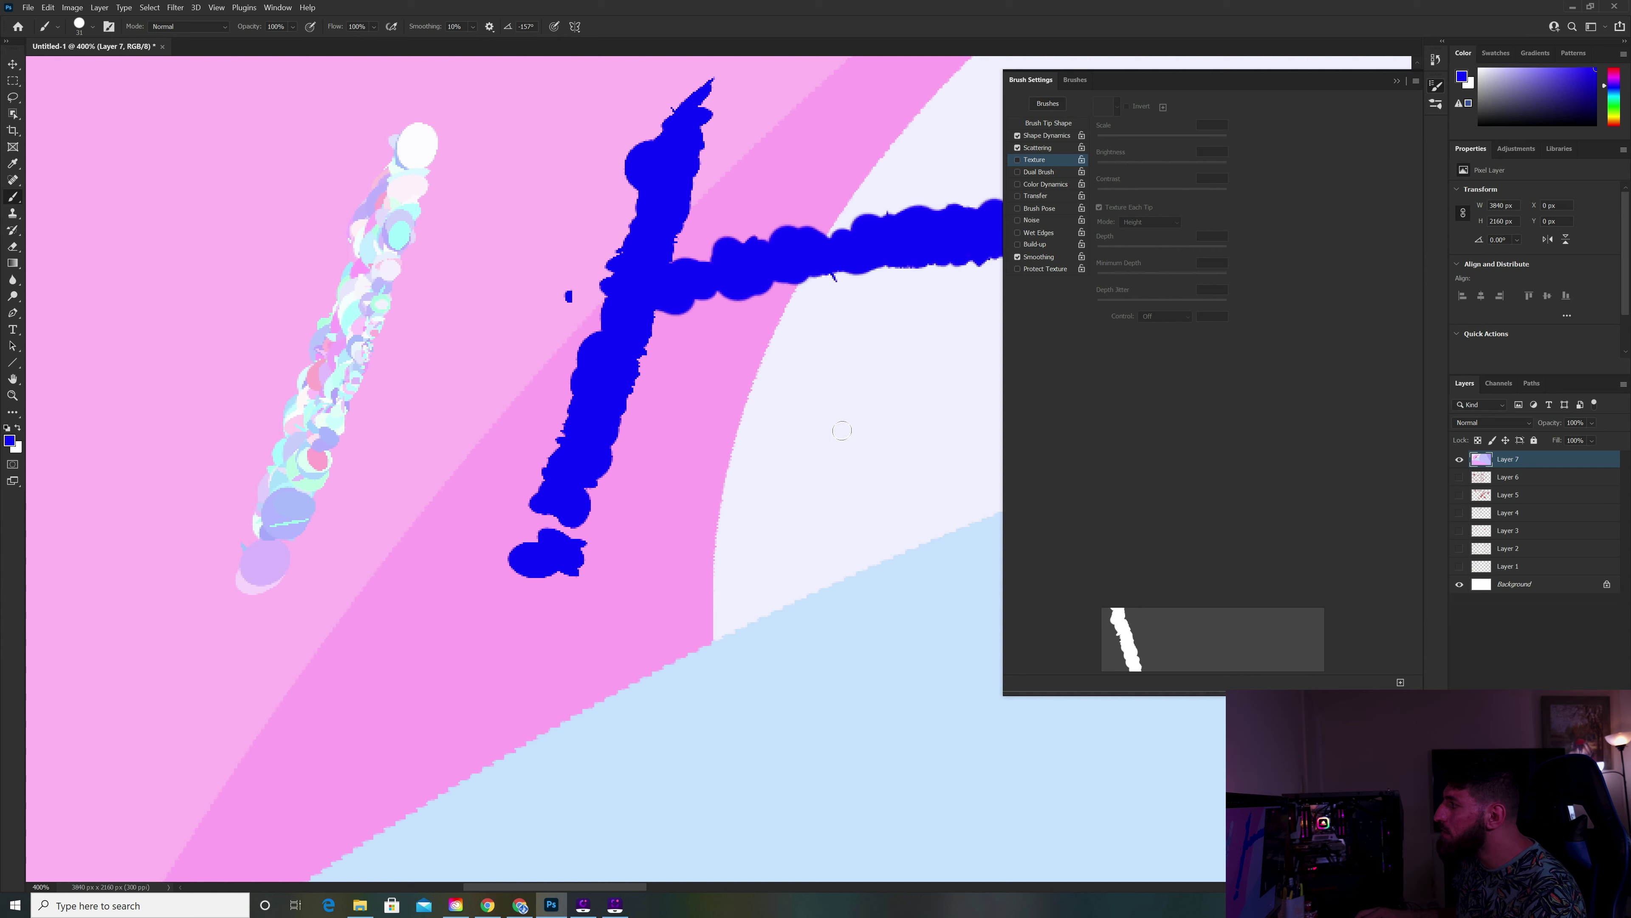
pyautogui.click(1018, 160)
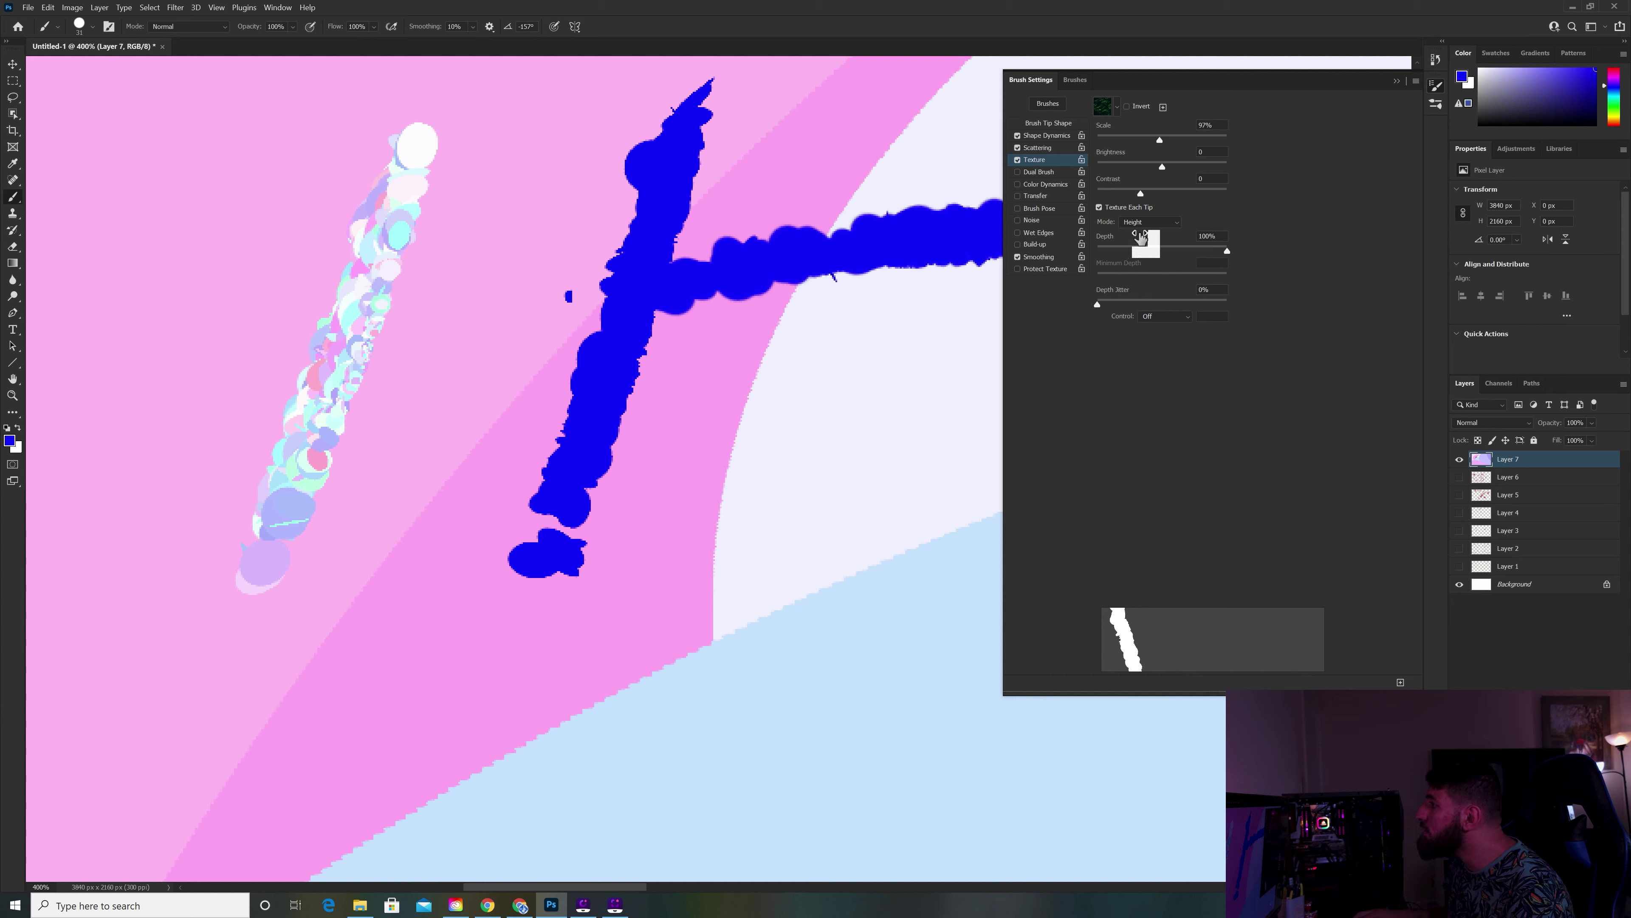
pyautogui.click(1148, 222)
# Set the texture mode to Multiply and paint blue-purple test strokes over the pastel shapes.
pyautogui.click(1143, 224)
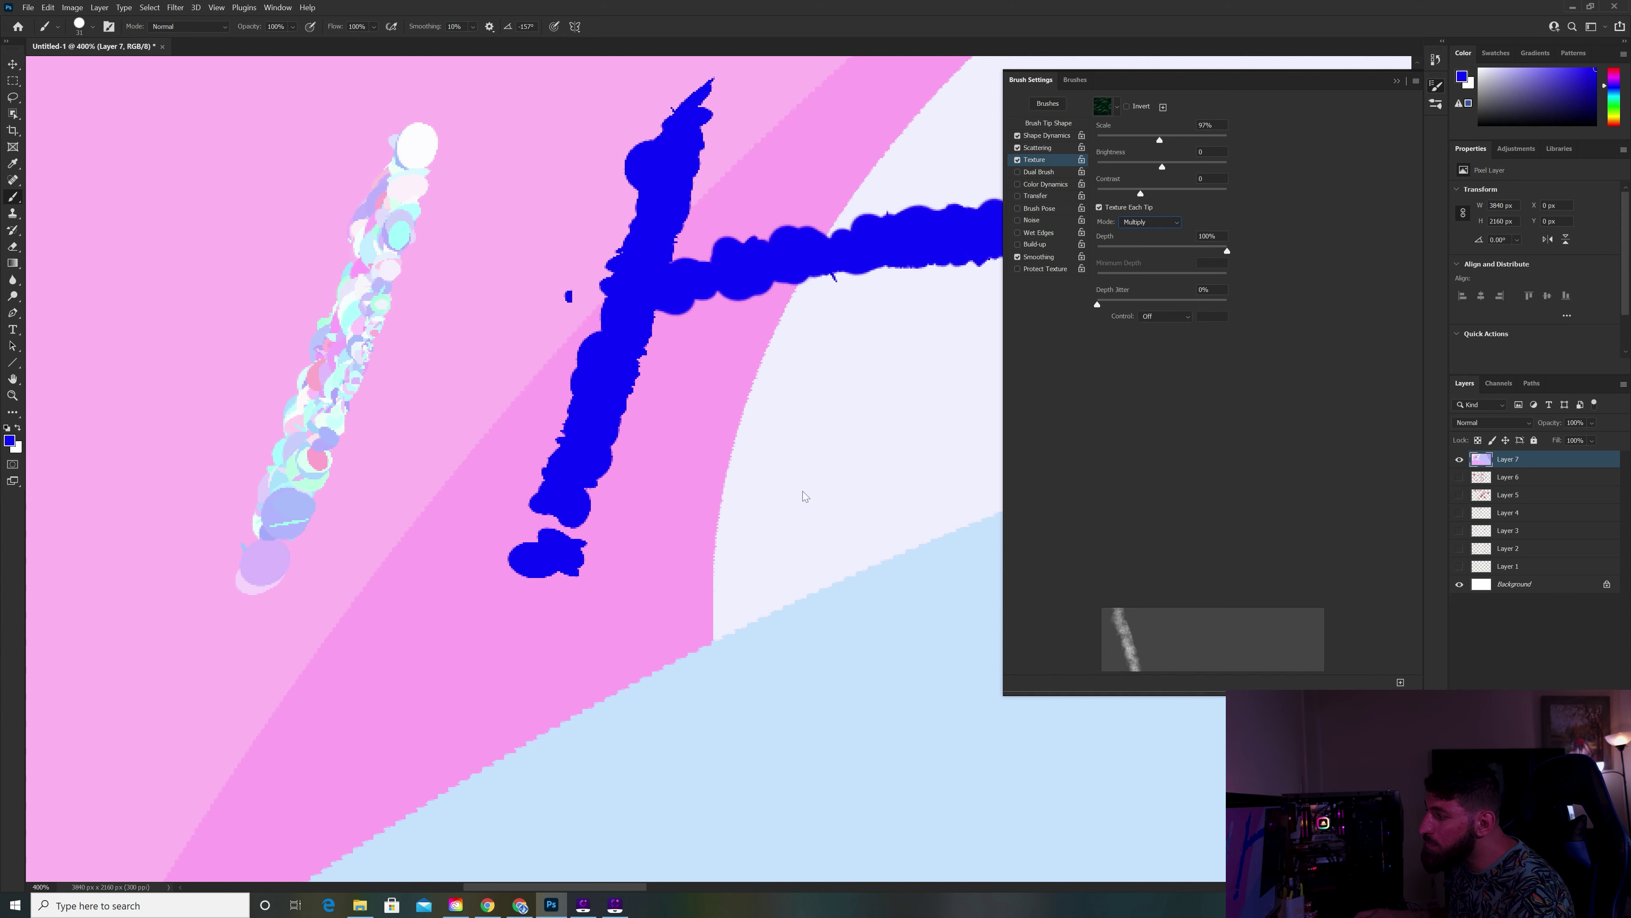
pyautogui.moveTo(603, 626); pyautogui.dragTo(982, 385)
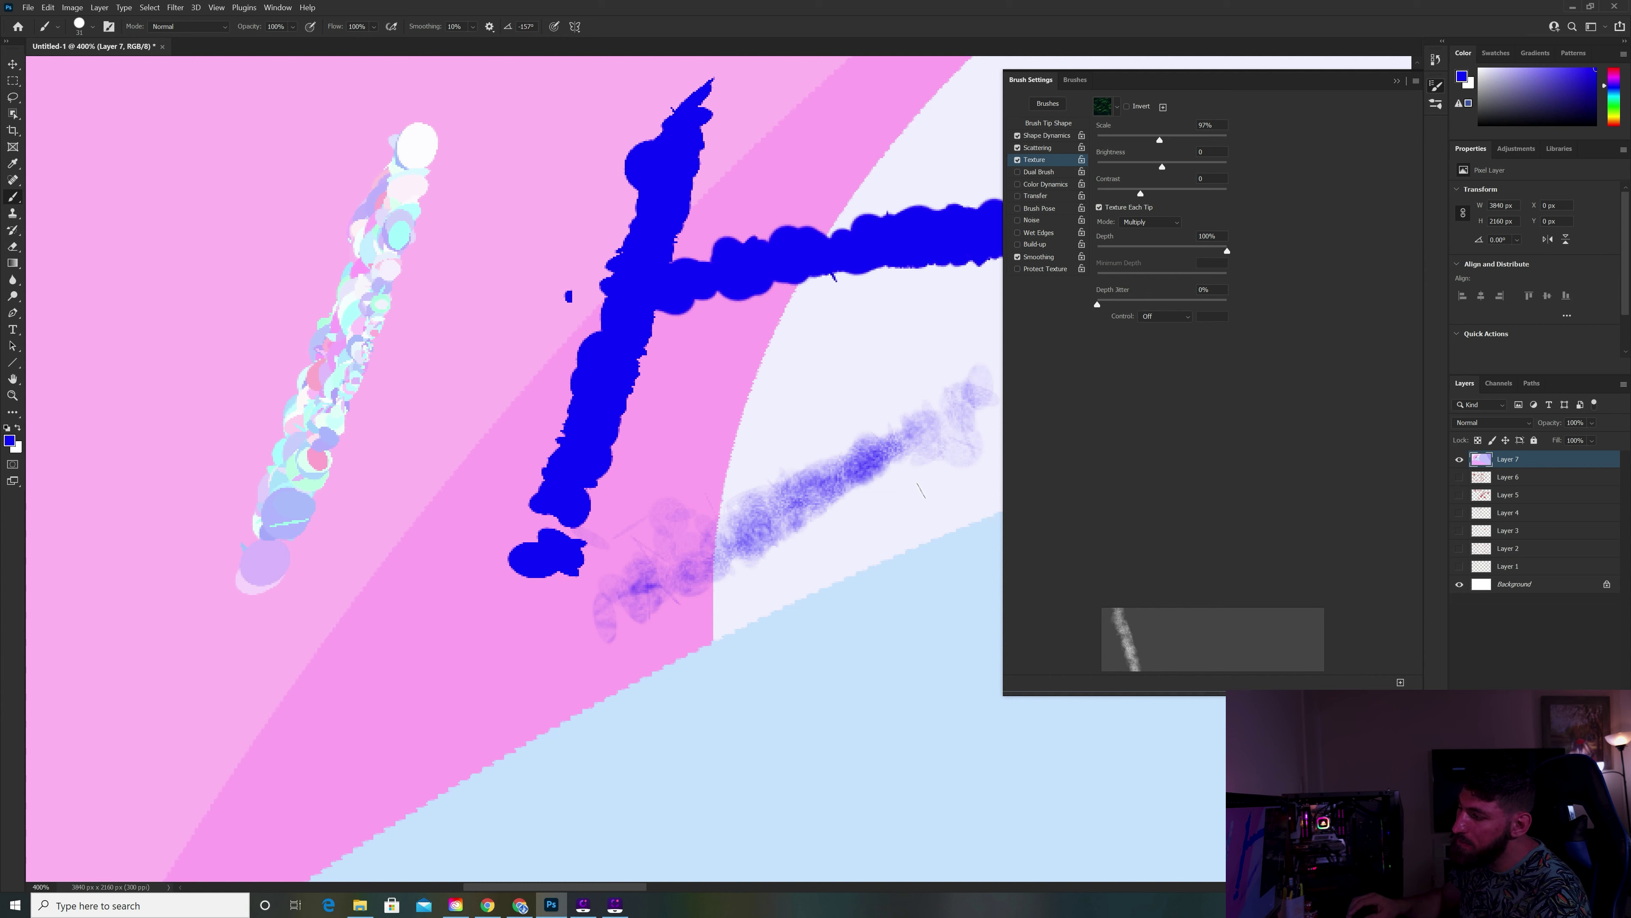
pyautogui.moveTo(193, 298); pyautogui.dragTo(552, 424)
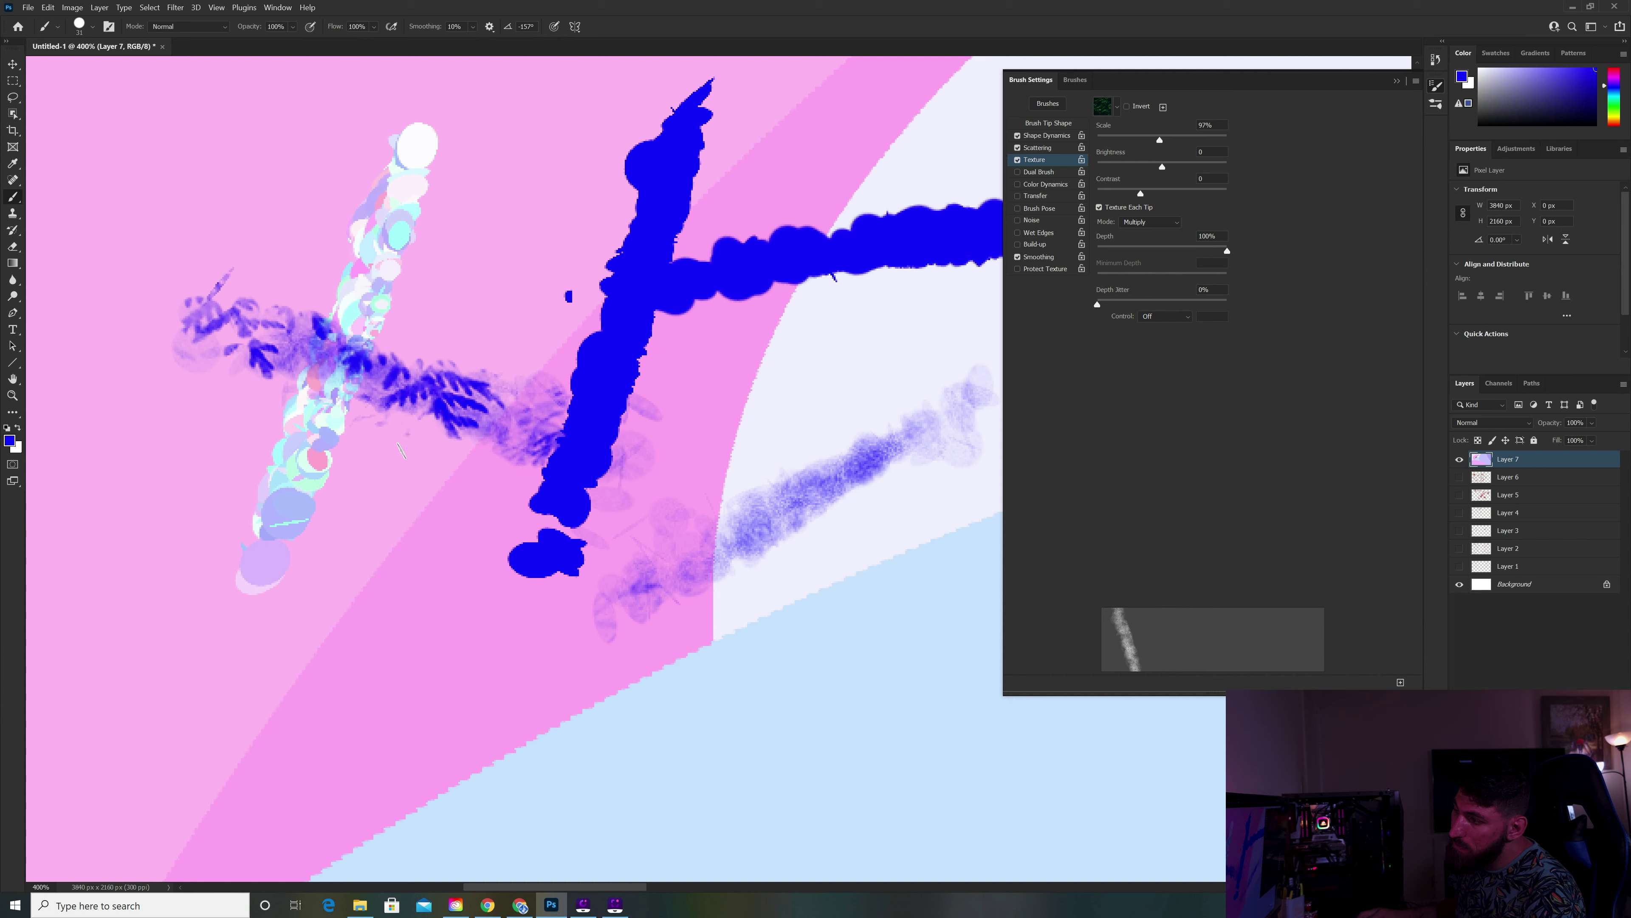
pyautogui.moveTo(266, 668); pyautogui.dragTo(556, 293)
pyautogui.moveTo(257, 687); pyautogui.dragTo(392, 315)
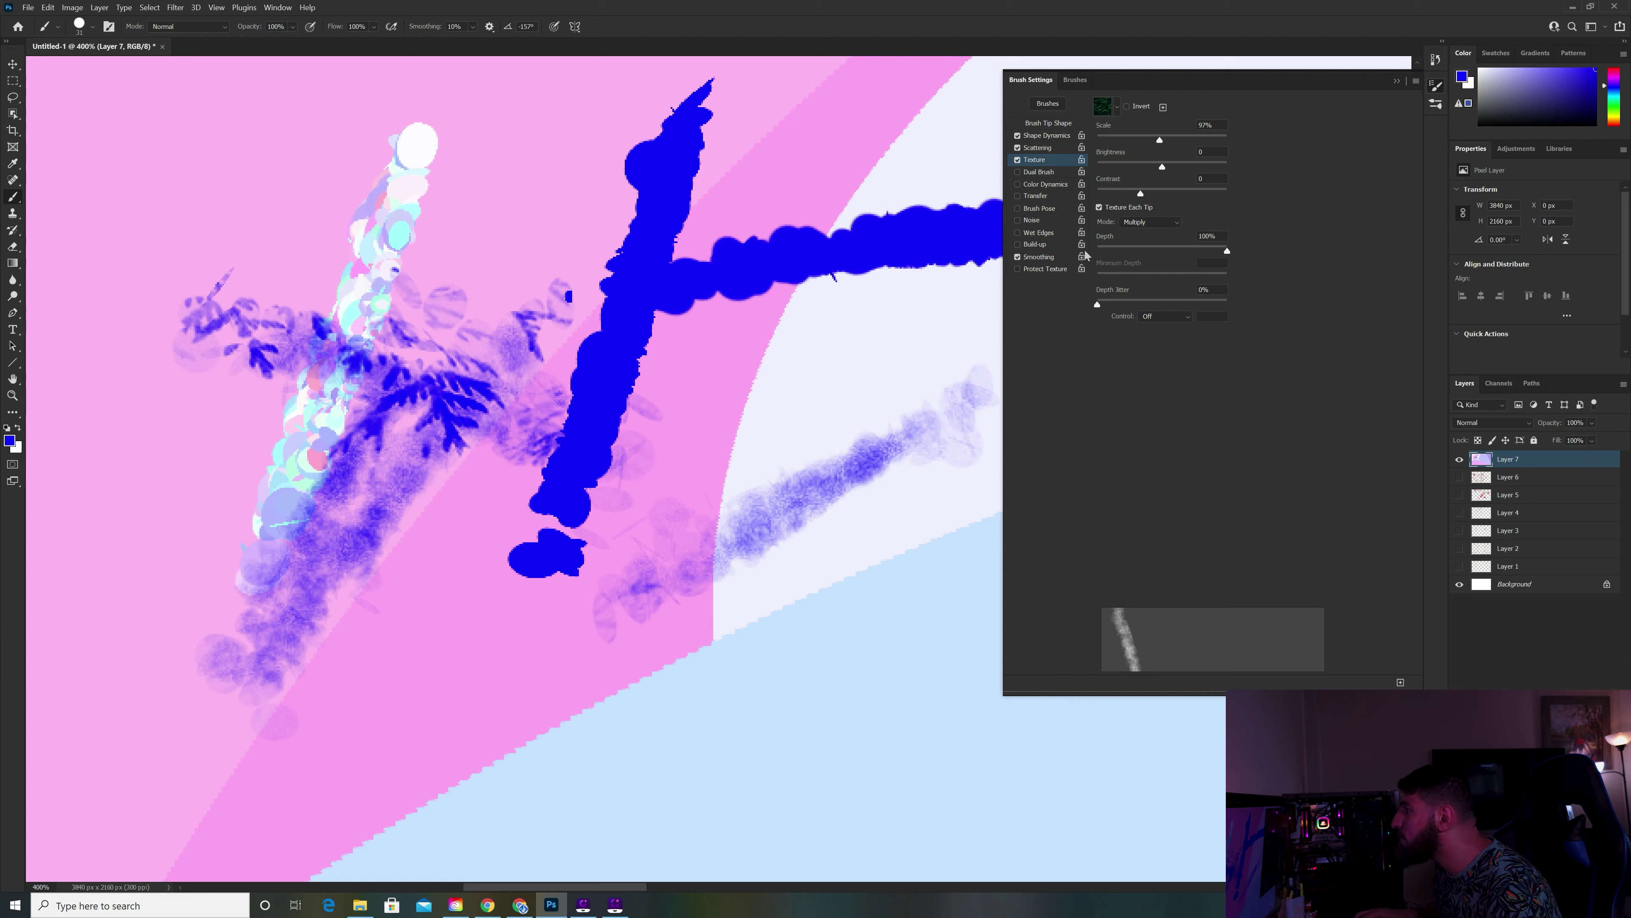
# Bring Texture Contrast to about -15, then lower it further.
pyautogui.click(1113, 193)
pyautogui.moveTo(1113, 193); pyautogui.dragTo(1110, 193)
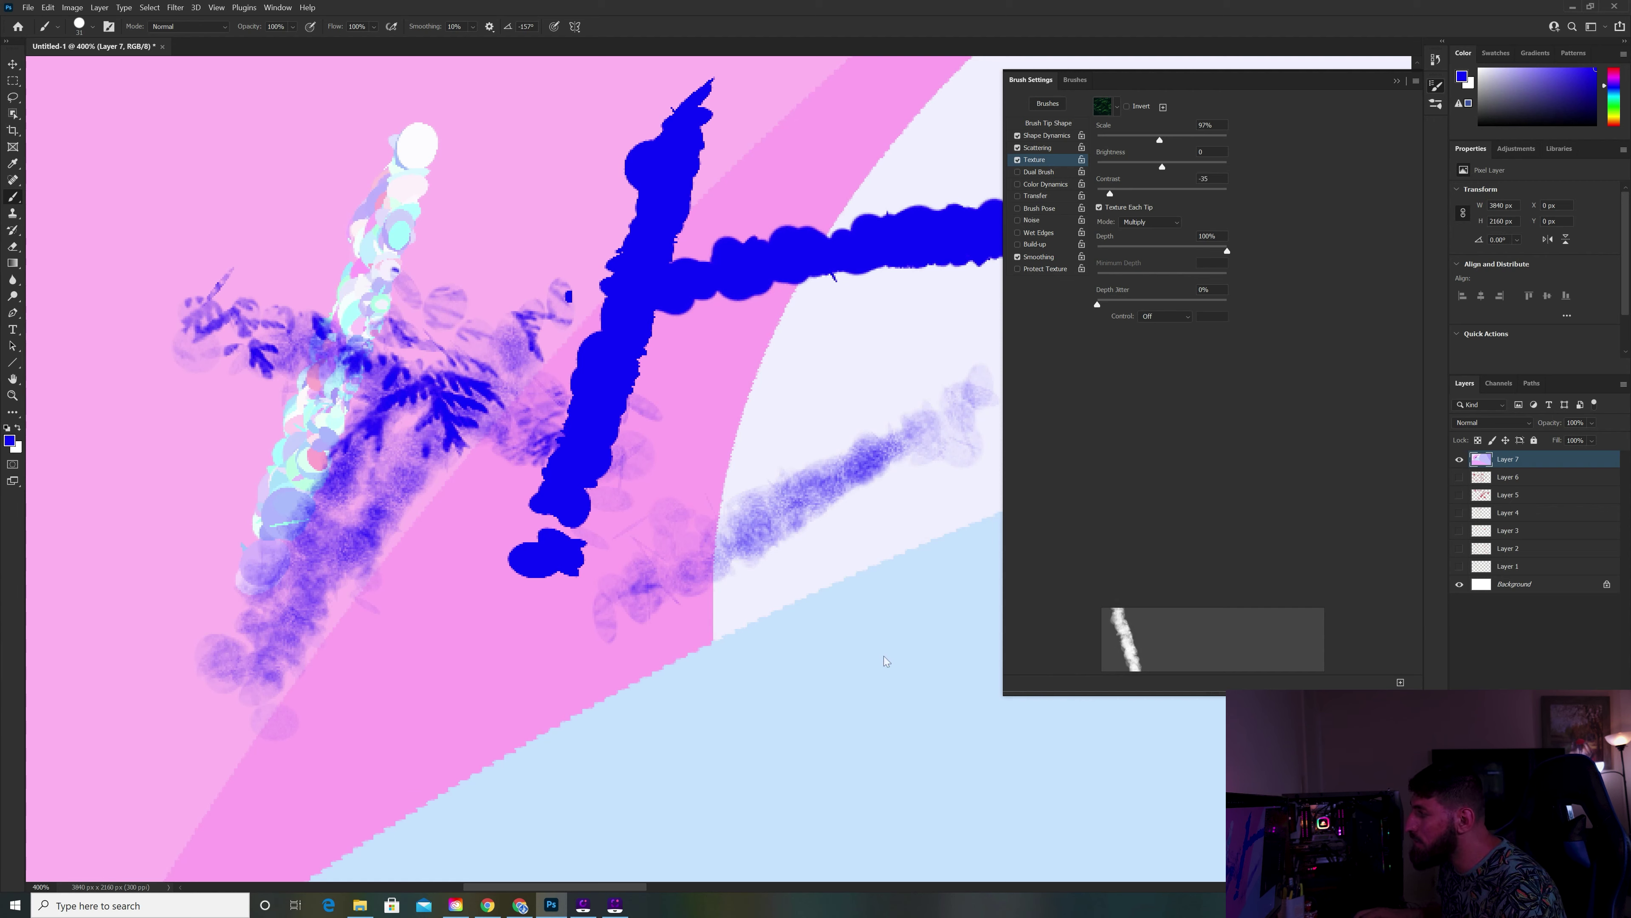
pyautogui.click(1127, 193)
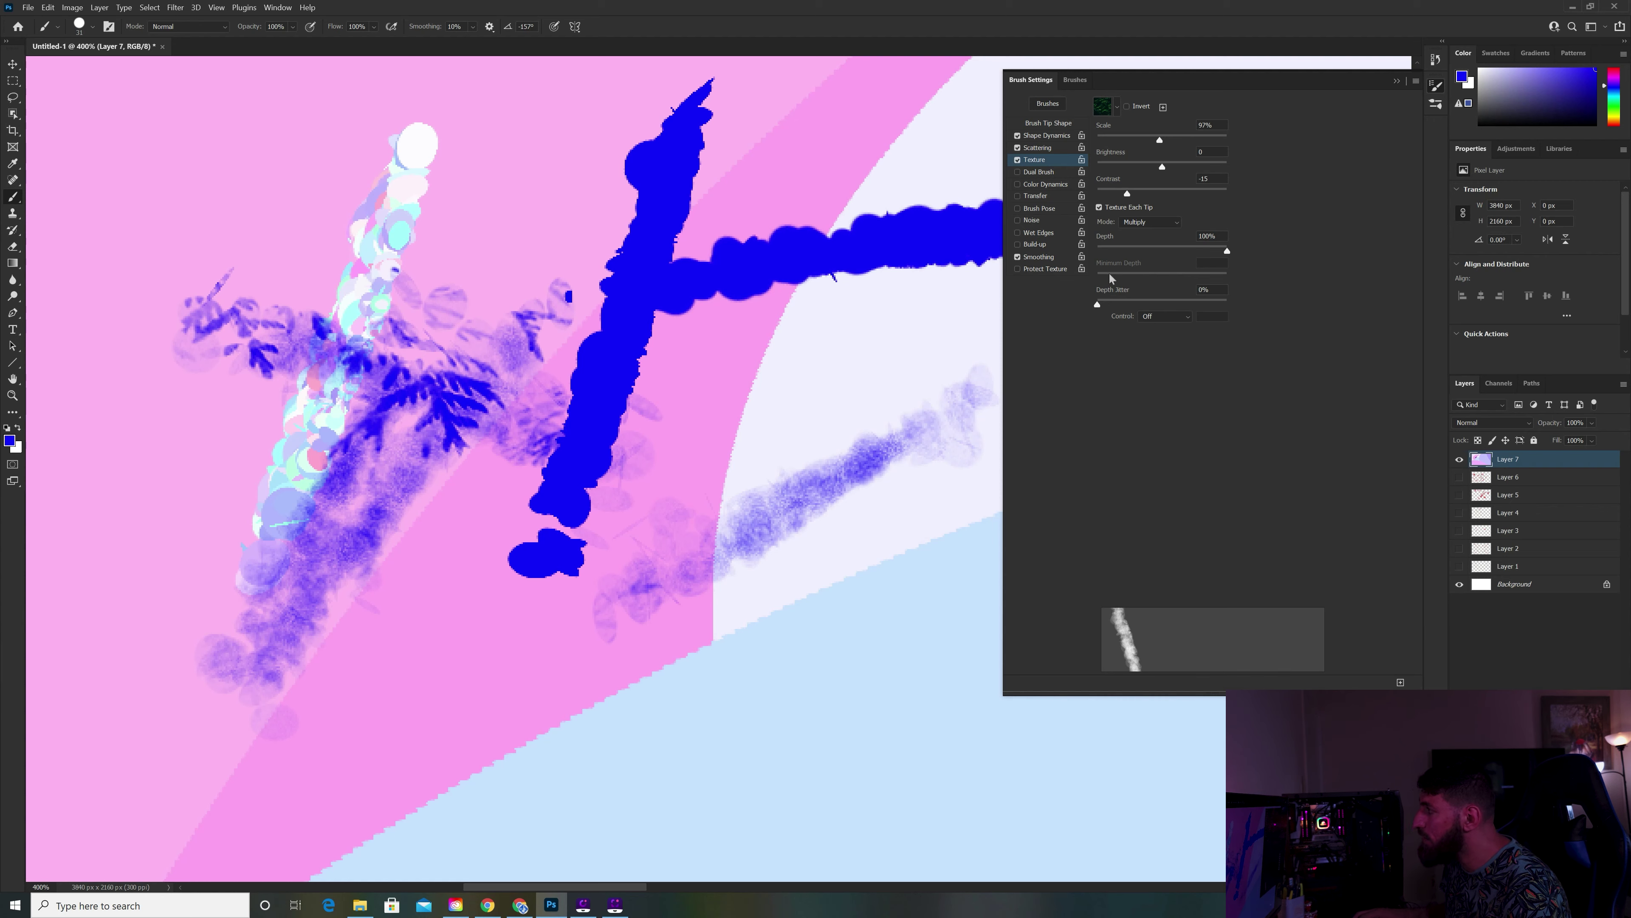
pyautogui.moveTo(1126, 194); pyautogui.dragTo(1118, 194)
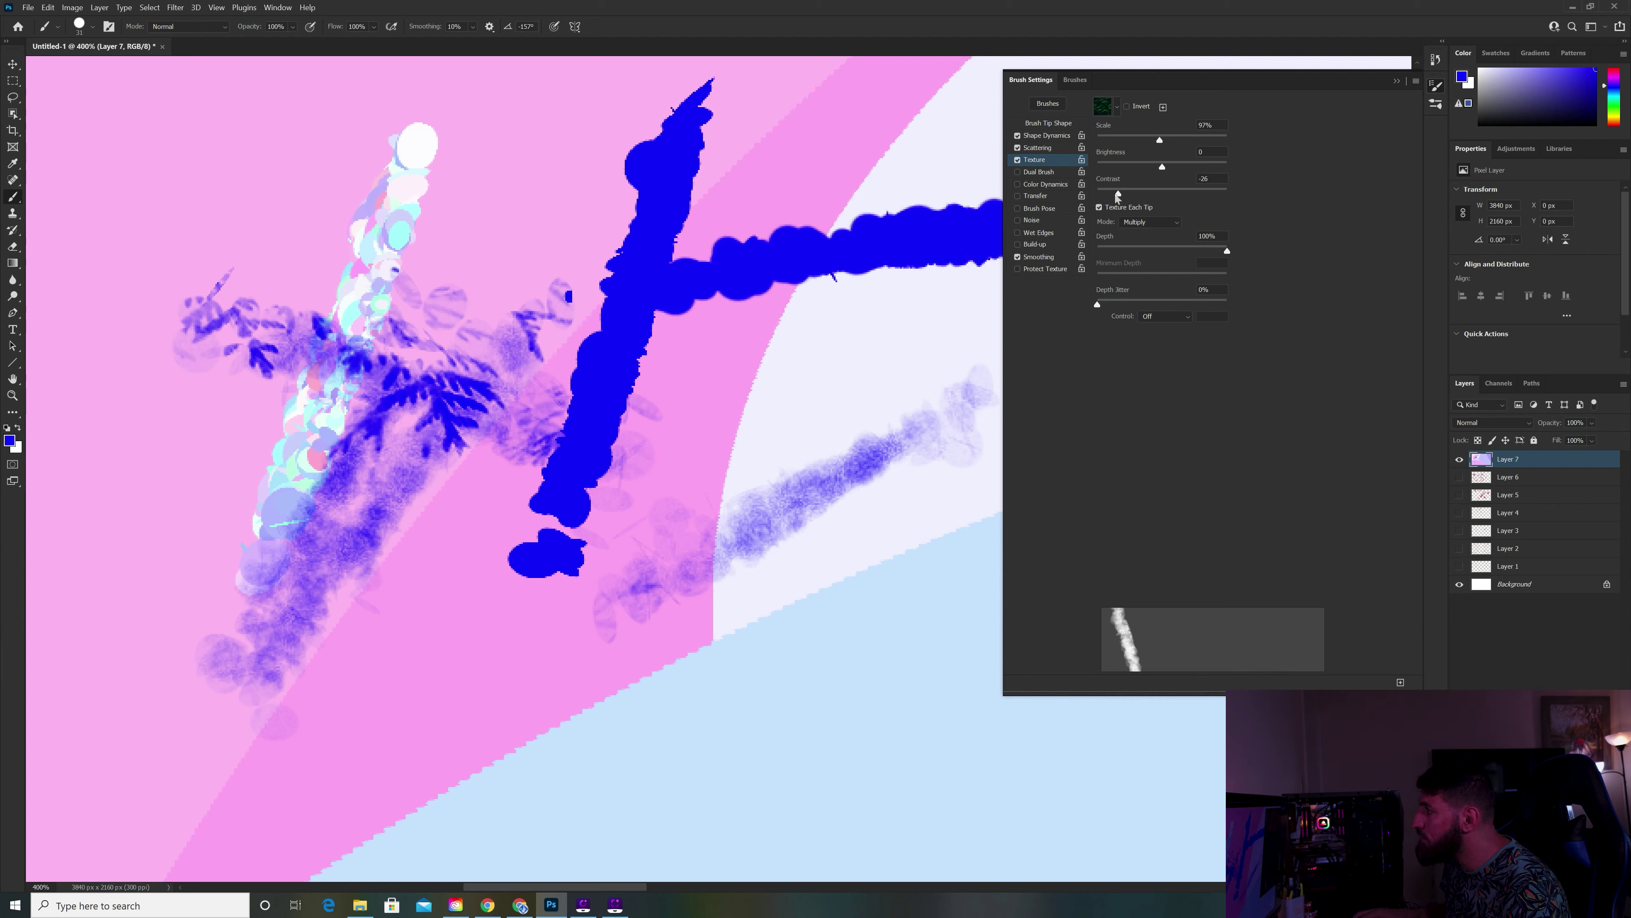
# Lower scatter, set 96% angle jitter, 46% roundness jitter, 14% minimum roundness, and disable Texture.
pyautogui.click(1037, 148)
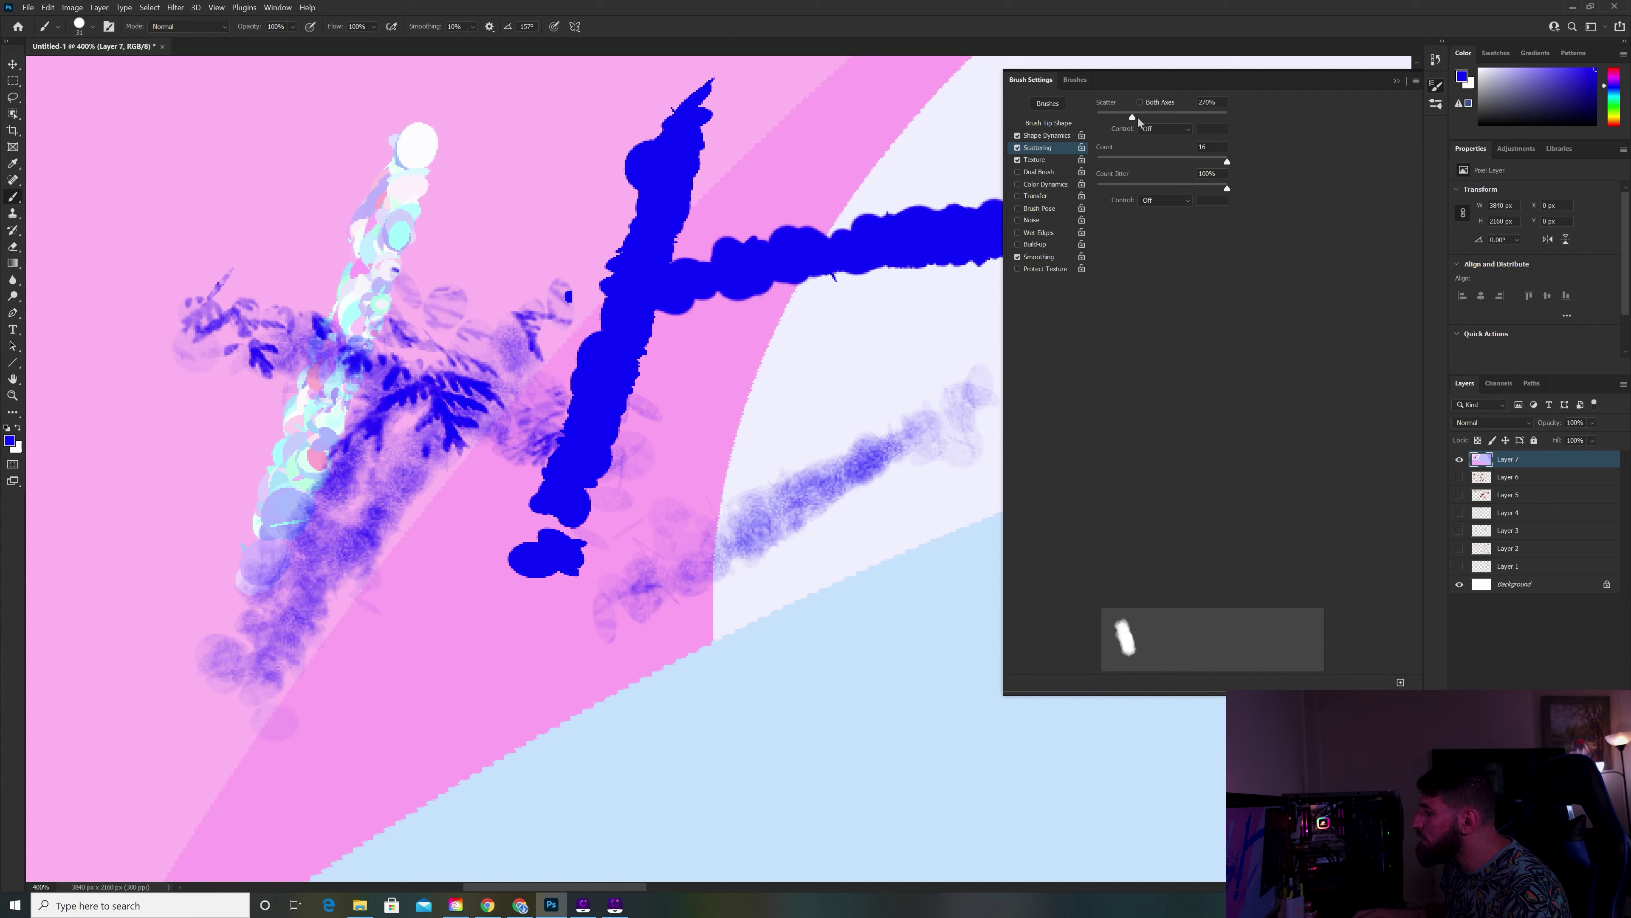
pyautogui.moveTo(1138, 118); pyautogui.dragTo(1128, 117)
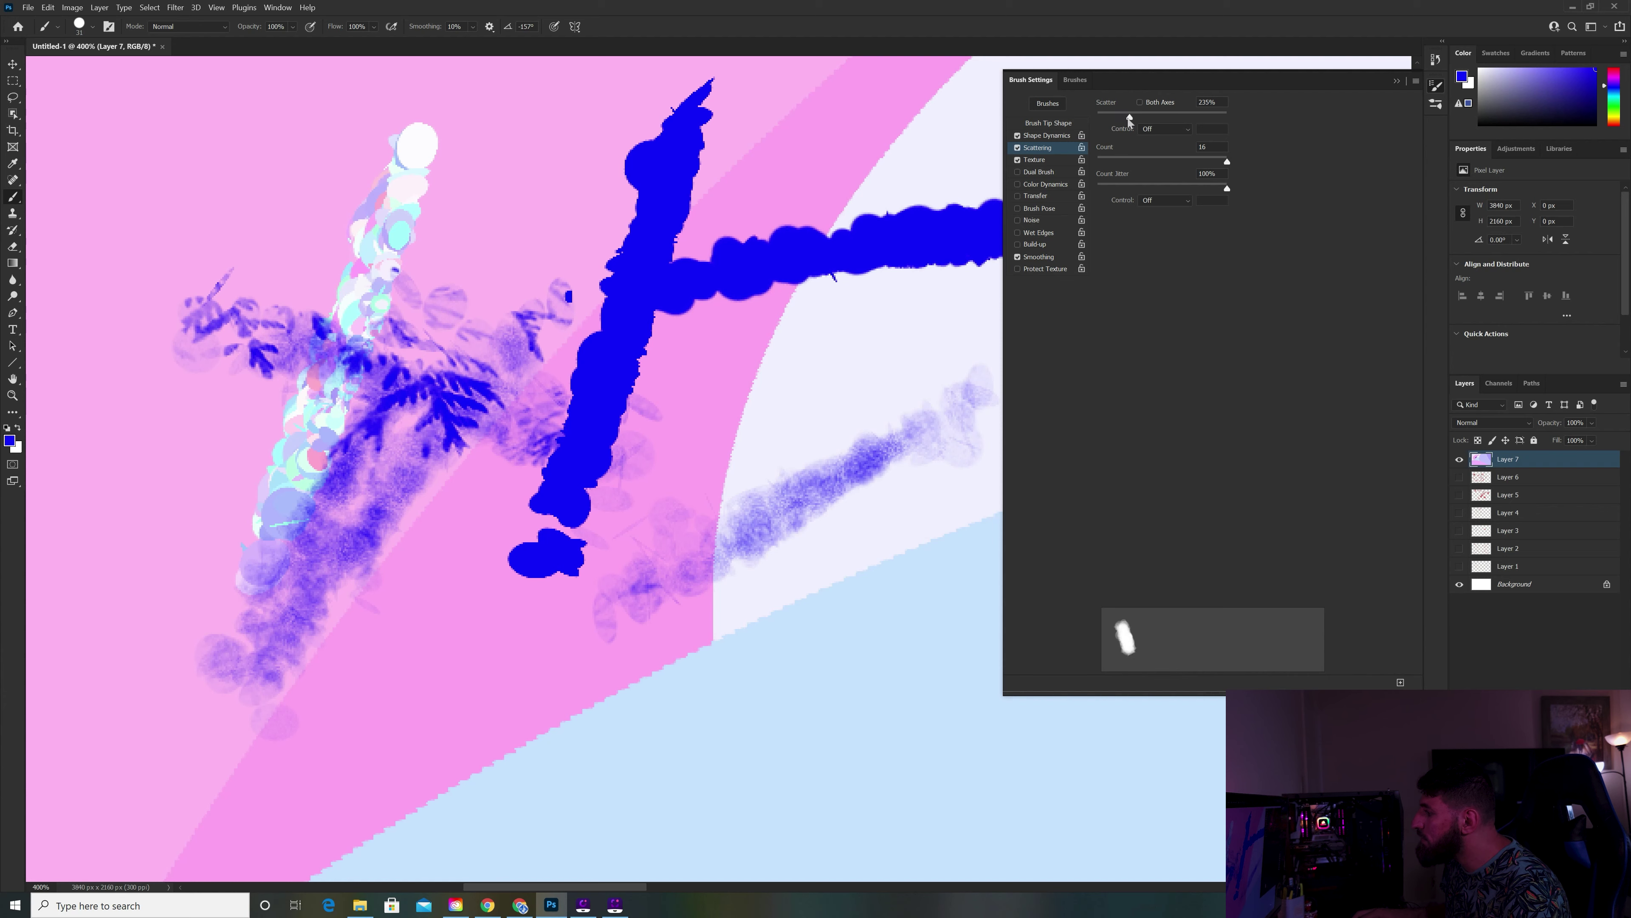
pyautogui.click(1043, 137)
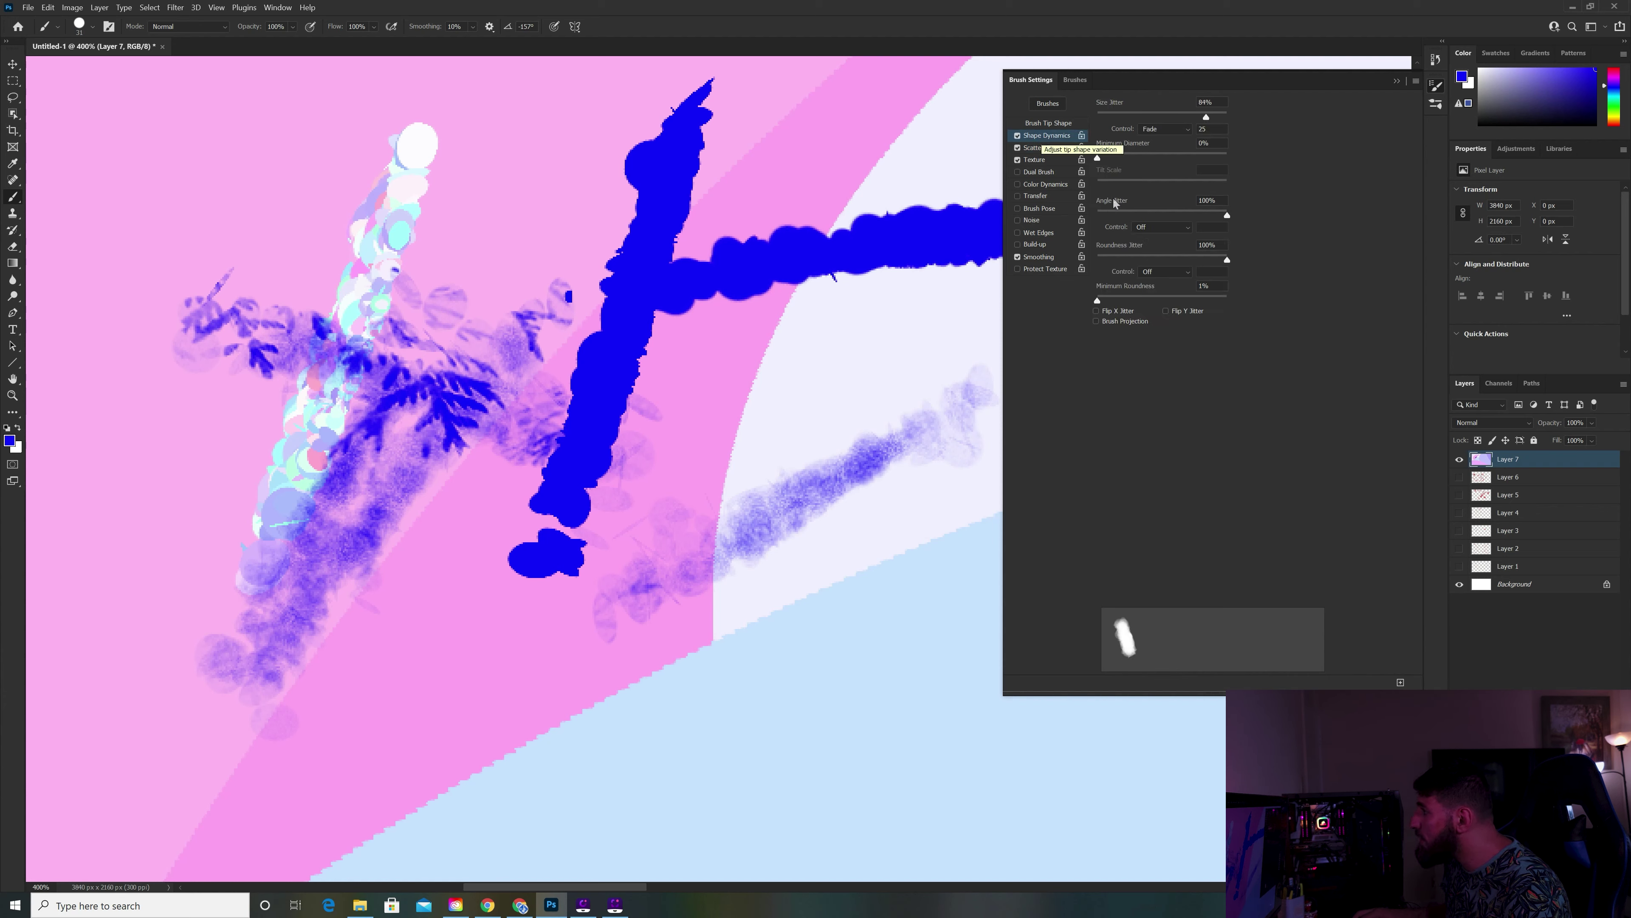
pyautogui.moveTo(1114, 211); pyautogui.dragTo(1169, 212)
pyautogui.click(1156, 259)
pyautogui.click(1154, 299)
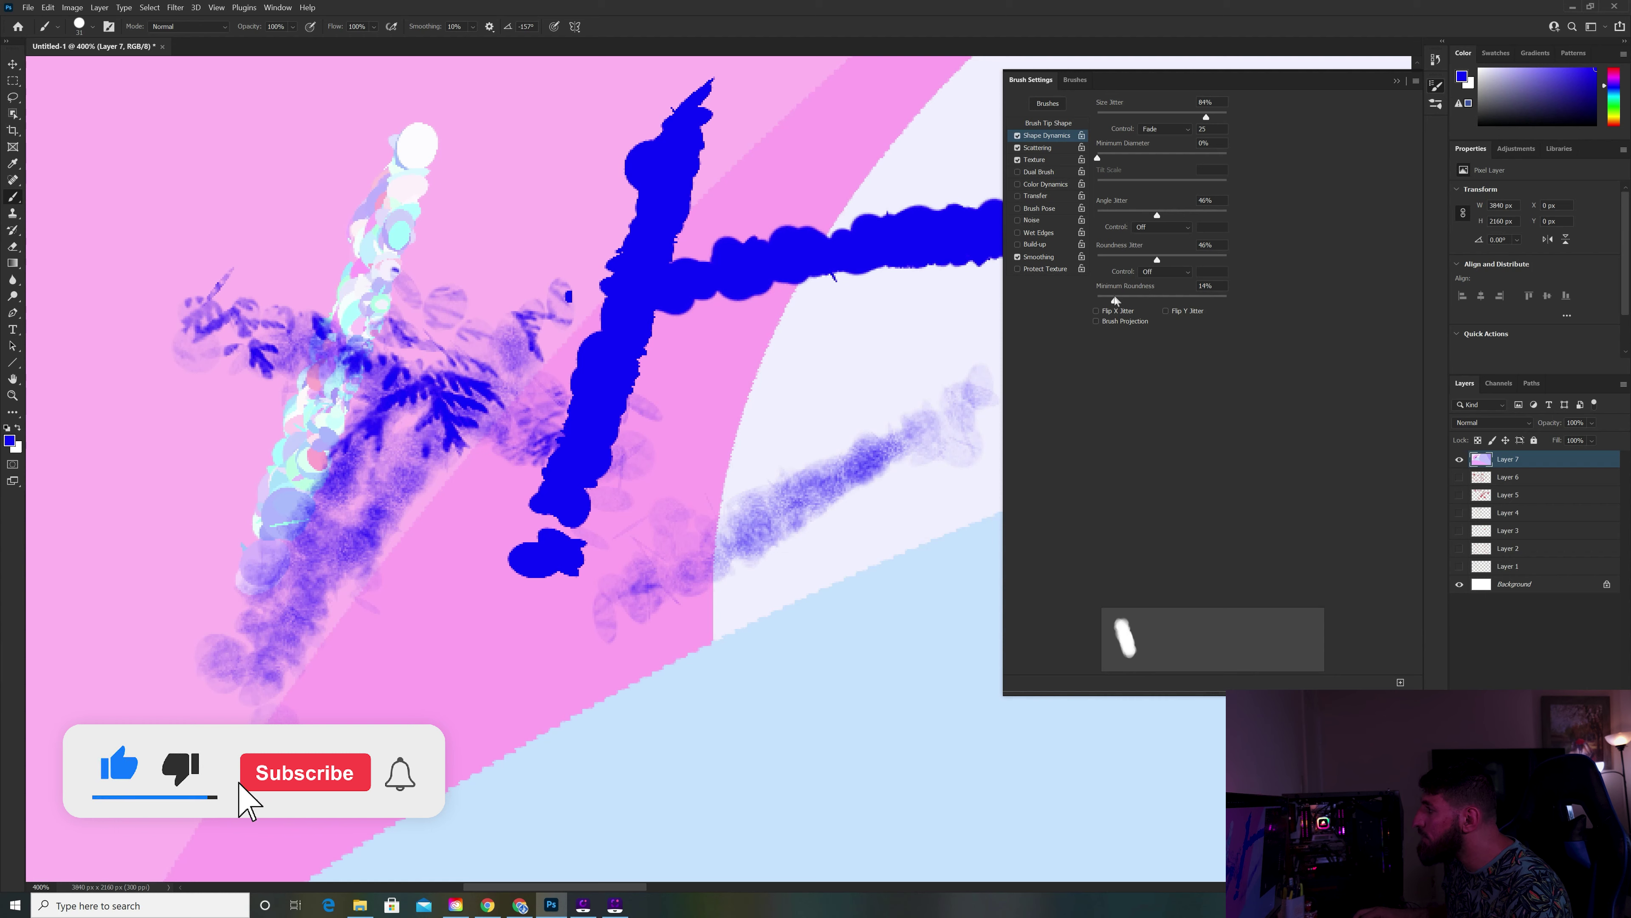
pyautogui.click(1047, 147)
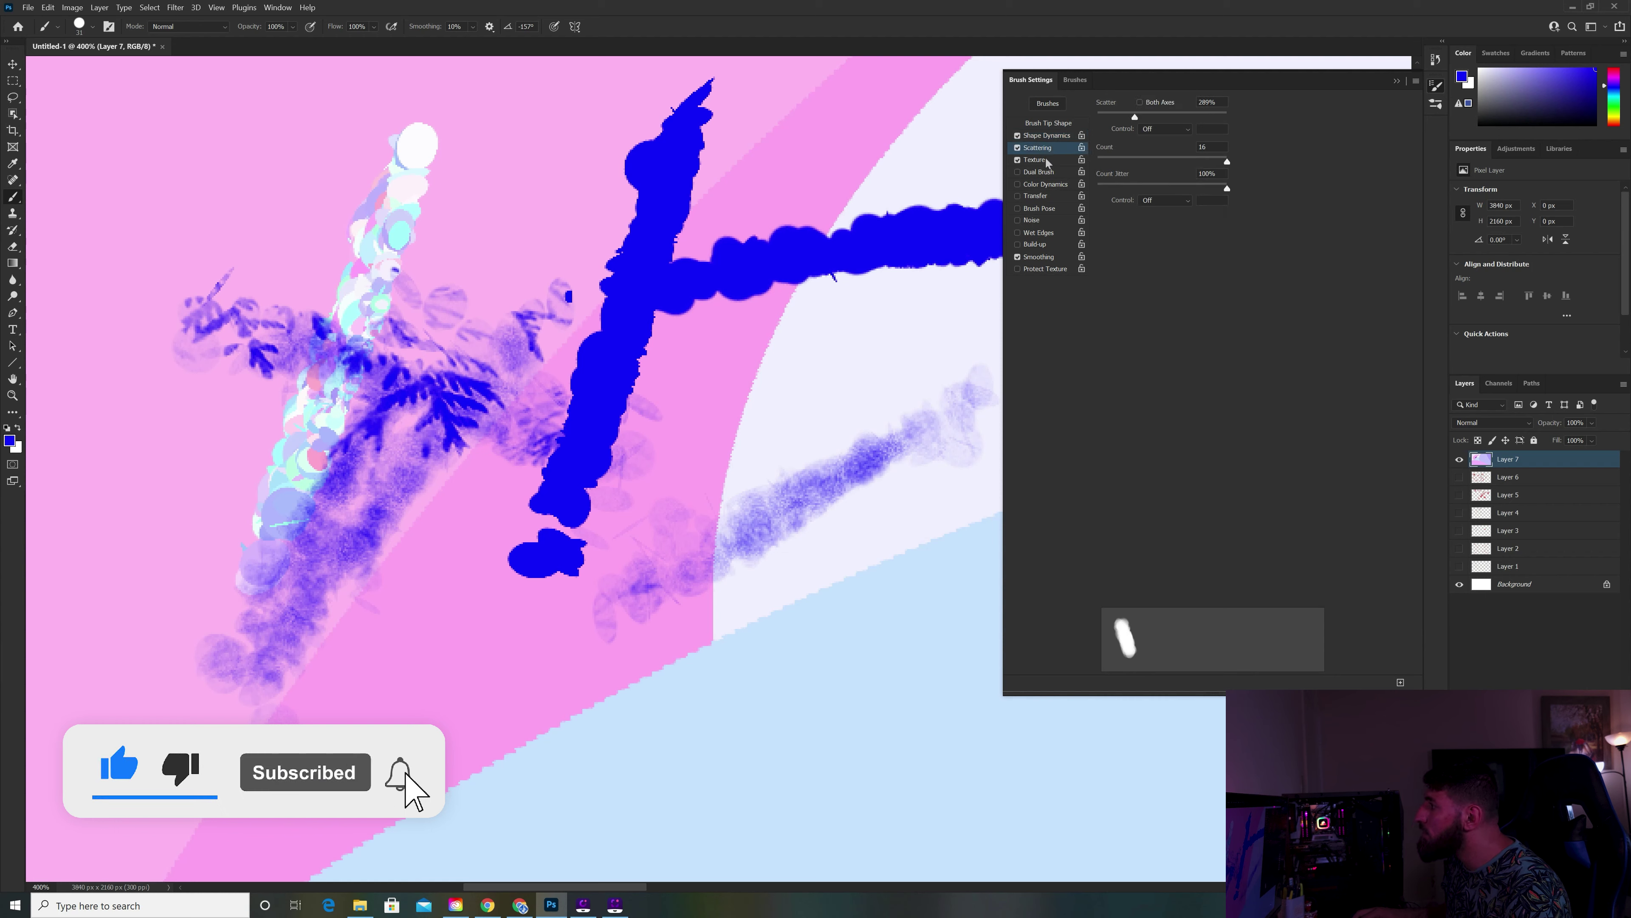
pyautogui.click(1017, 160)
# Set the brush tip angle to 0° and hardness to 0%.
pyautogui.click(1034, 124)
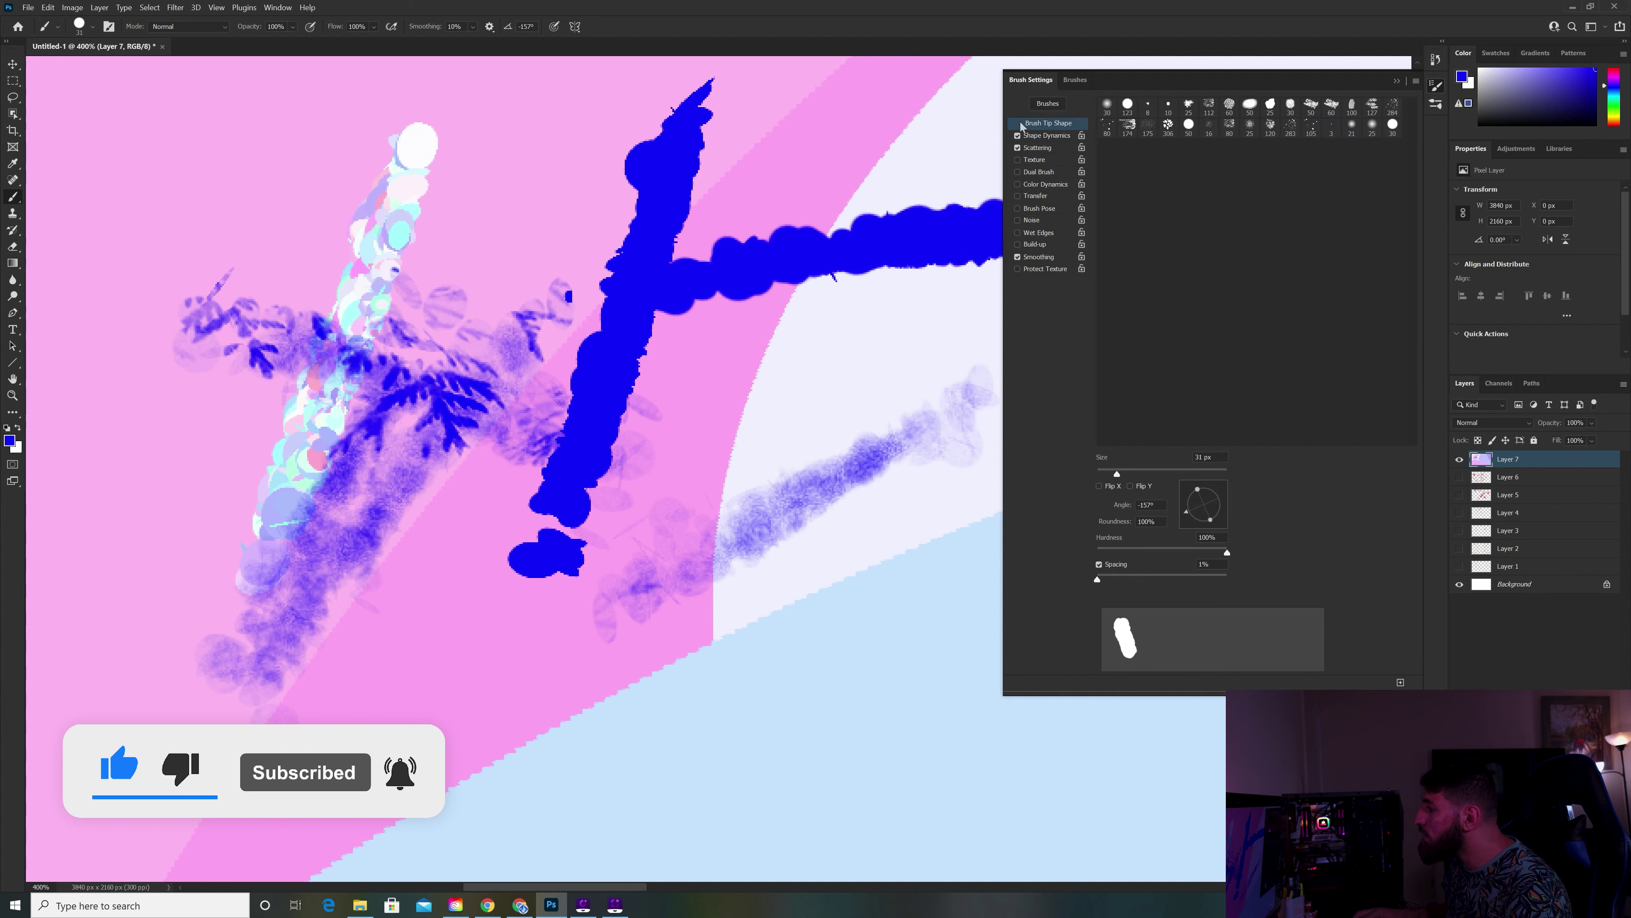
pyautogui.click(1150, 504)
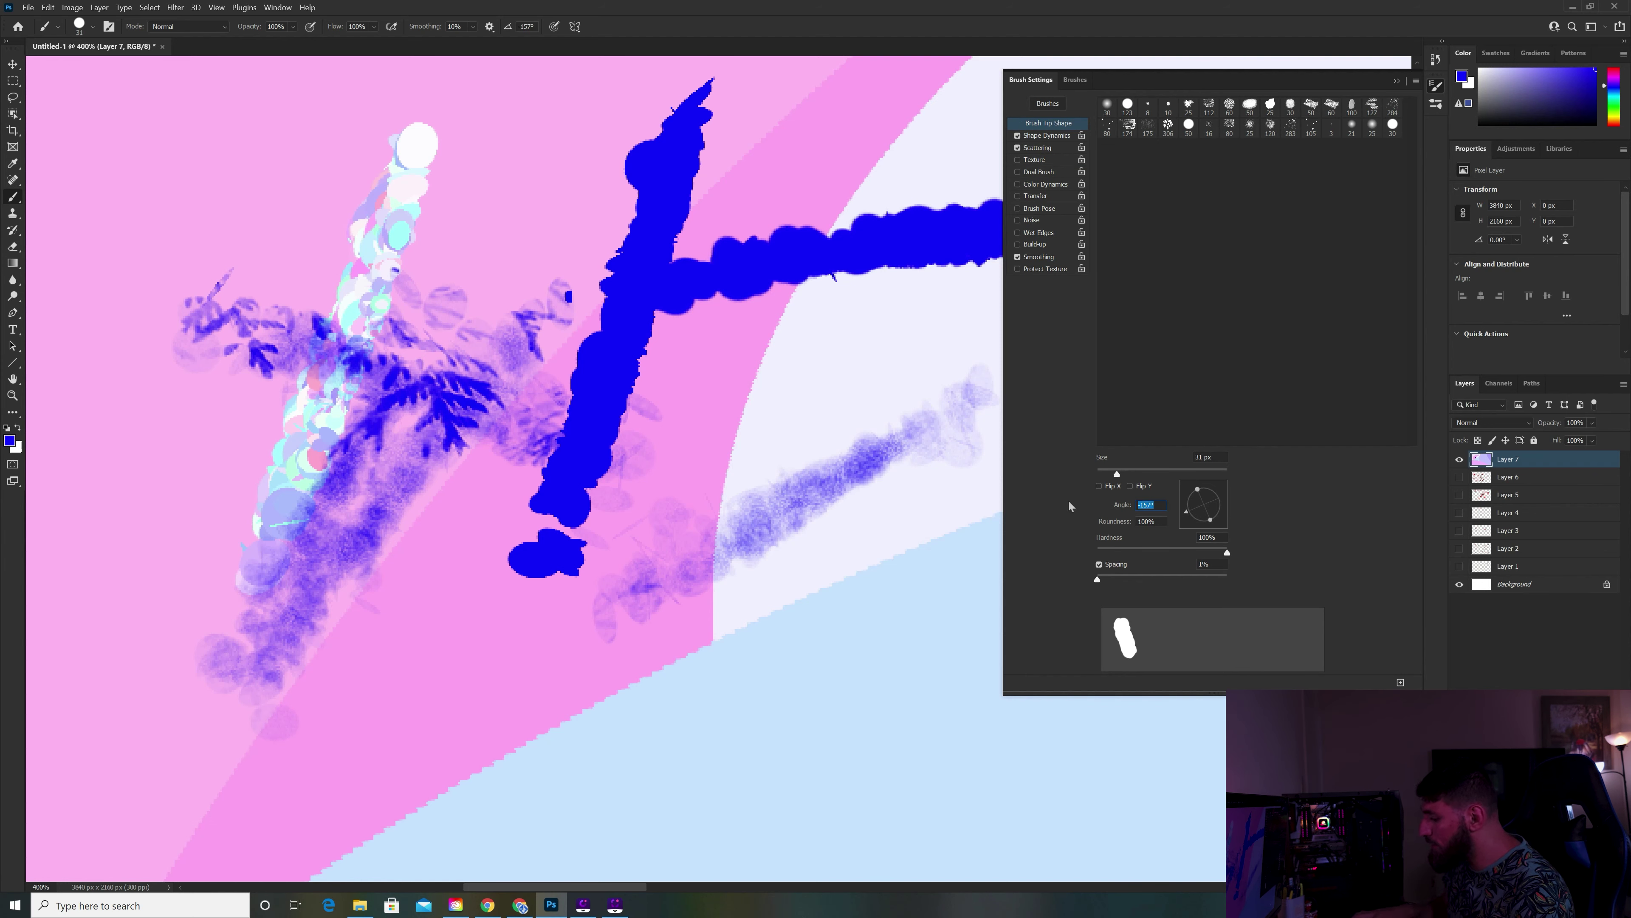
pyautogui.write('0')
pyautogui.press('Return')
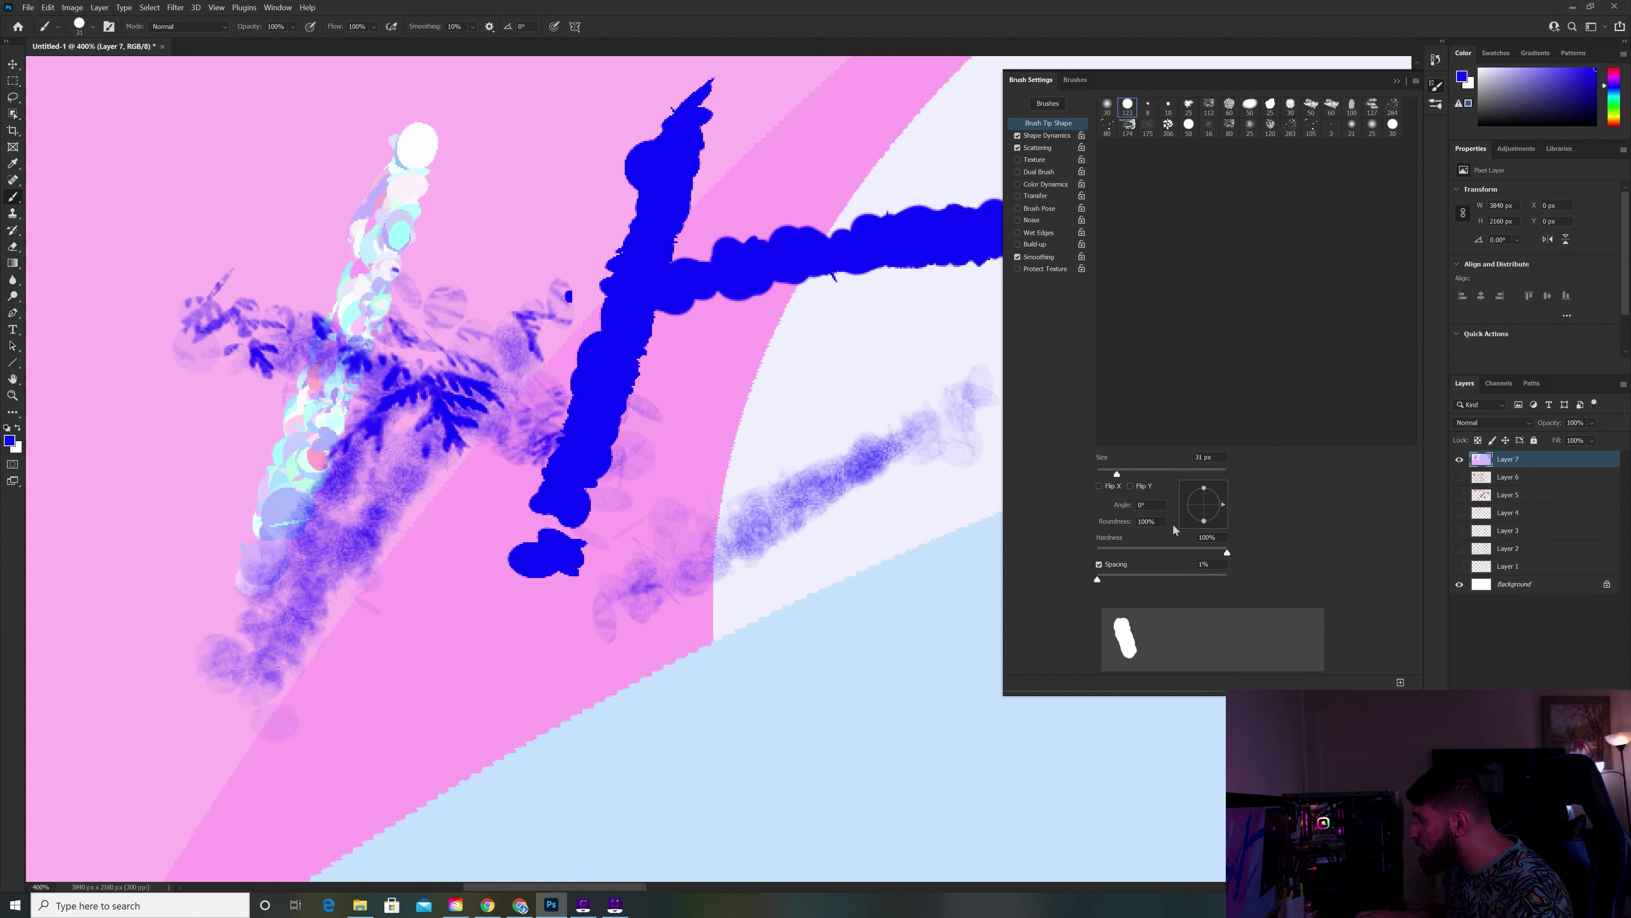
pyautogui.moveTo(1166, 551); pyautogui.dragTo(1092, 550)
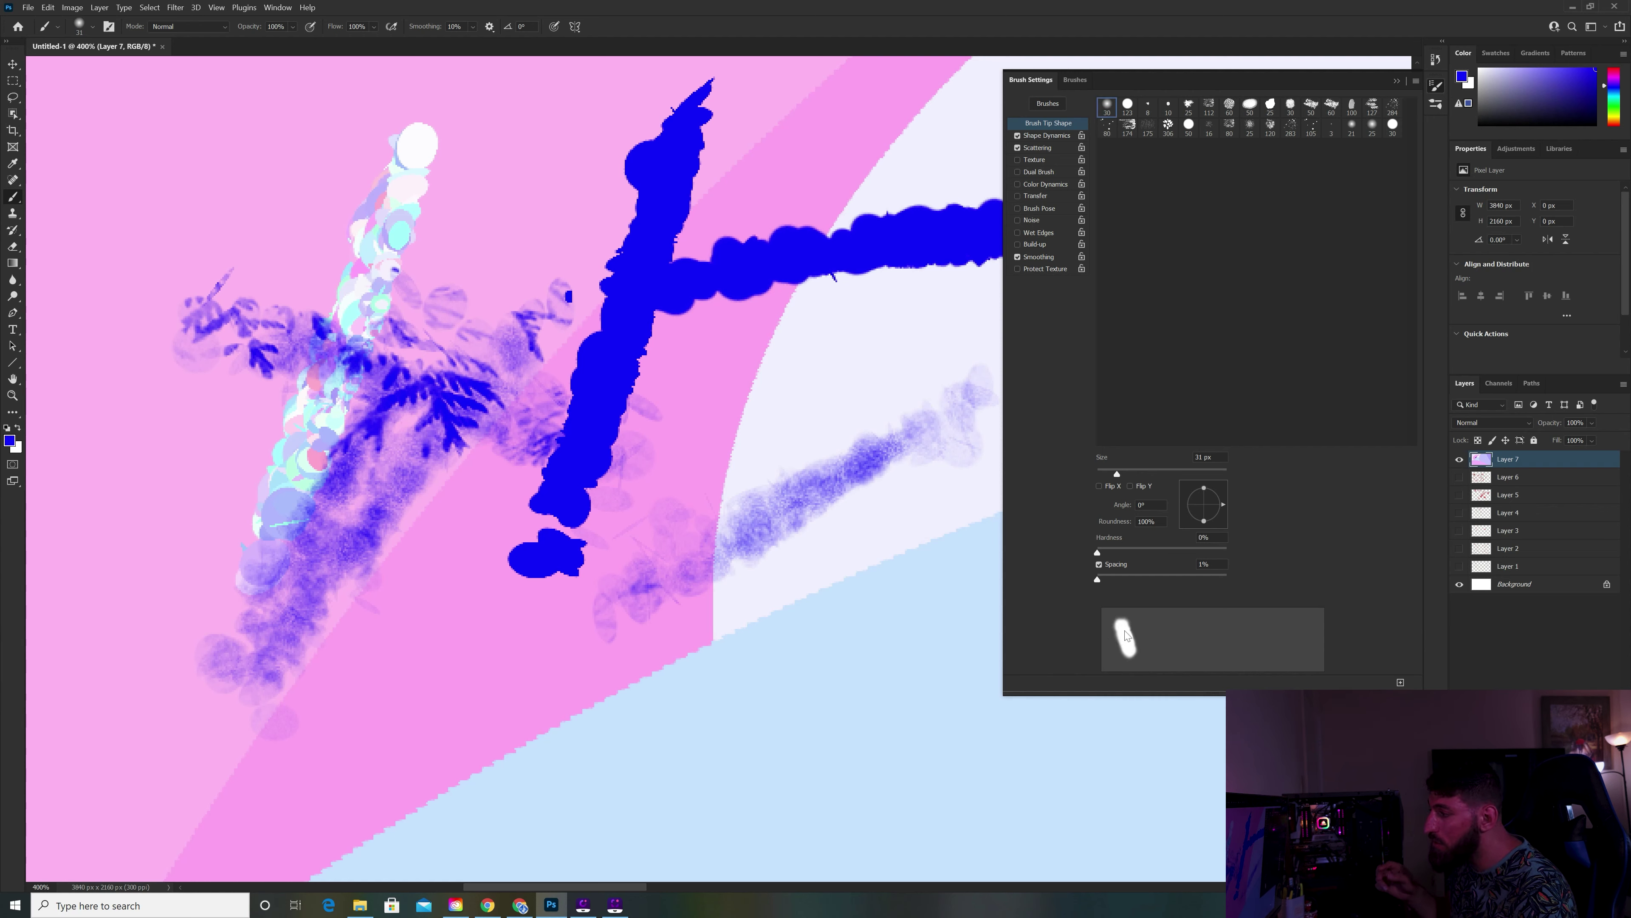
# Shrink the brush, set spacing near 100%, and paint a broken blue dab stroke.
pyautogui.click(1108, 471)
pyautogui.moveTo(1110, 471); pyautogui.dragTo(1116, 477)
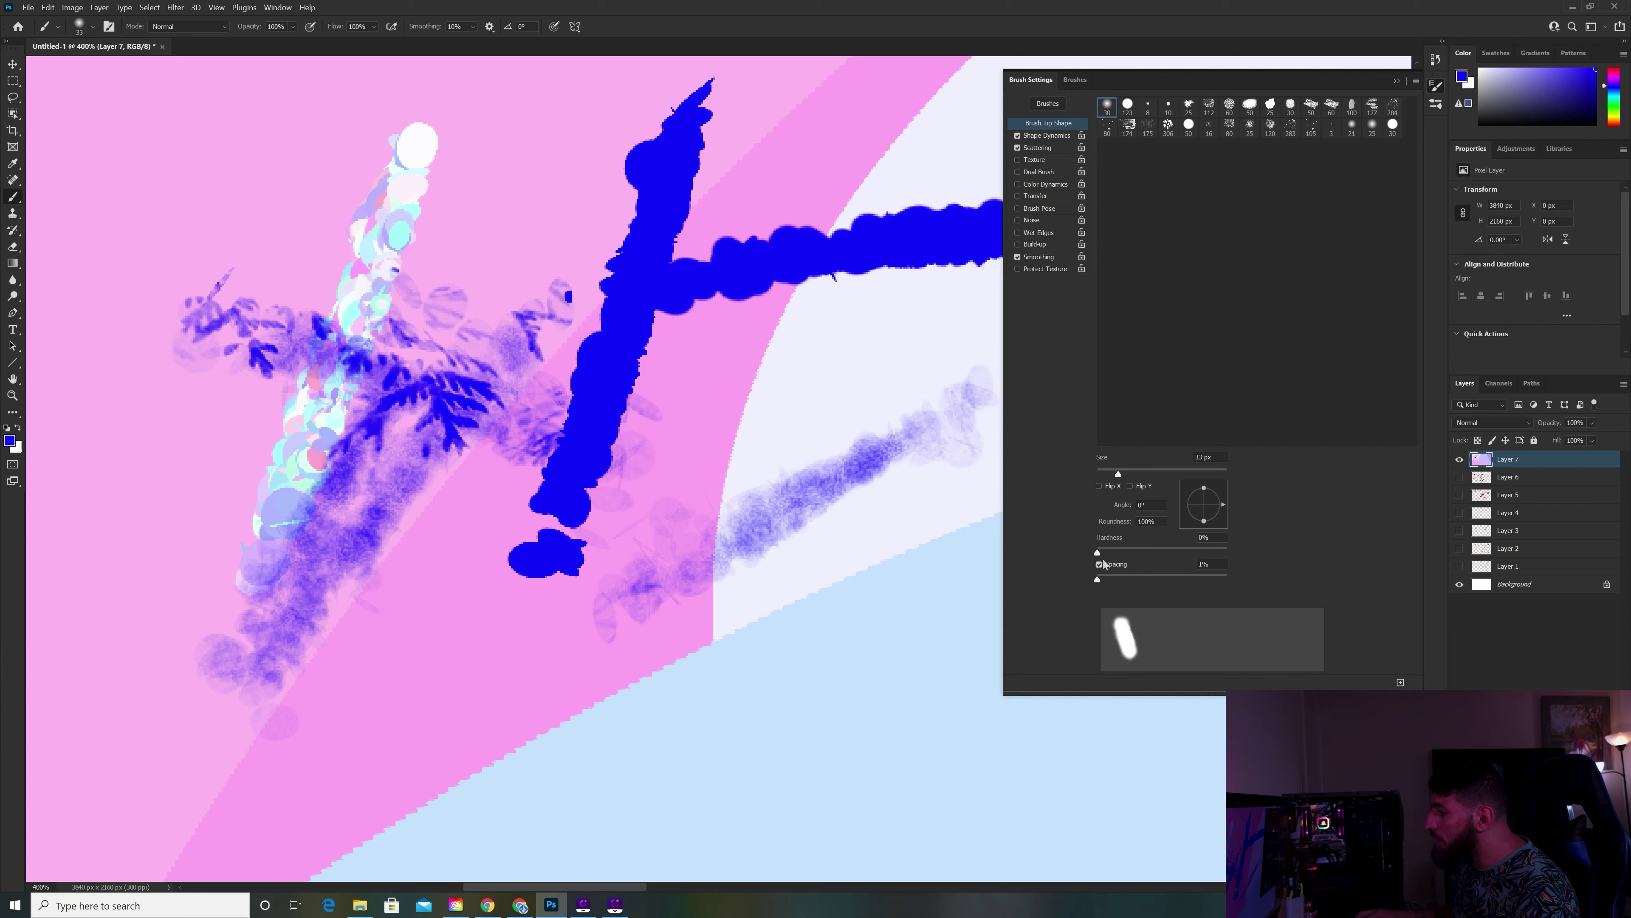
pyautogui.moveTo(1098, 581); pyautogui.dragTo(1164, 577)
pyautogui.moveTo(902, 735)
pyautogui.mouseDown()
pyautogui.moveTo(472, 661)
pyautogui.moveTo(230, 455)
pyautogui.mouseUp()
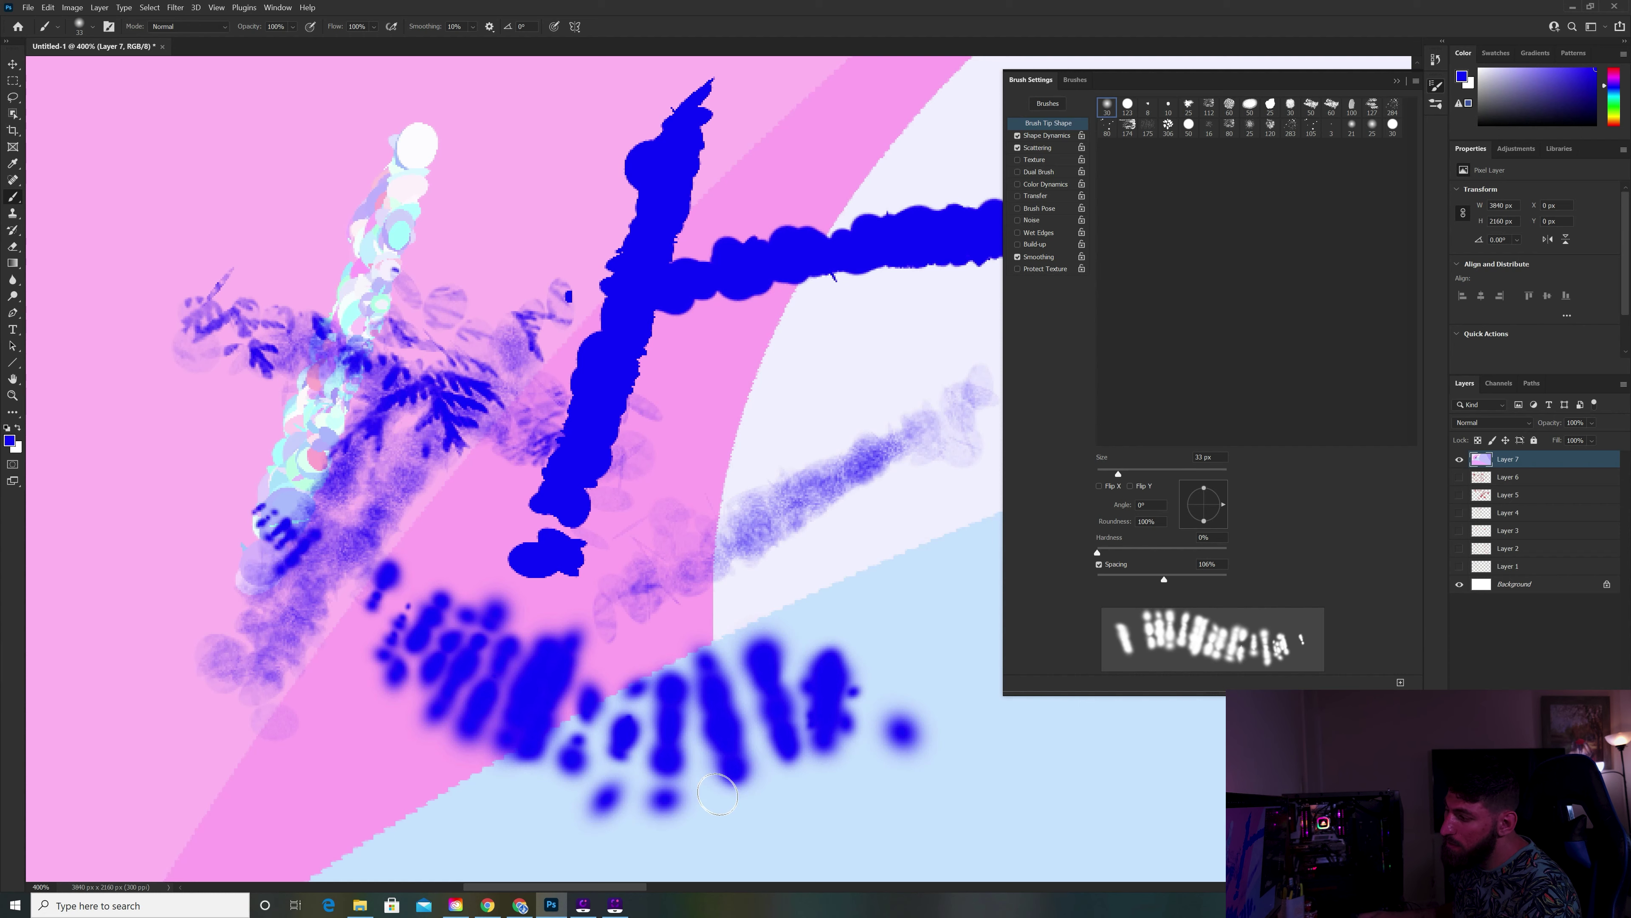
# Re-enable Texture with the blue Water pattern at 125% scale and paint test strokes.
pyautogui.click(1033, 159)
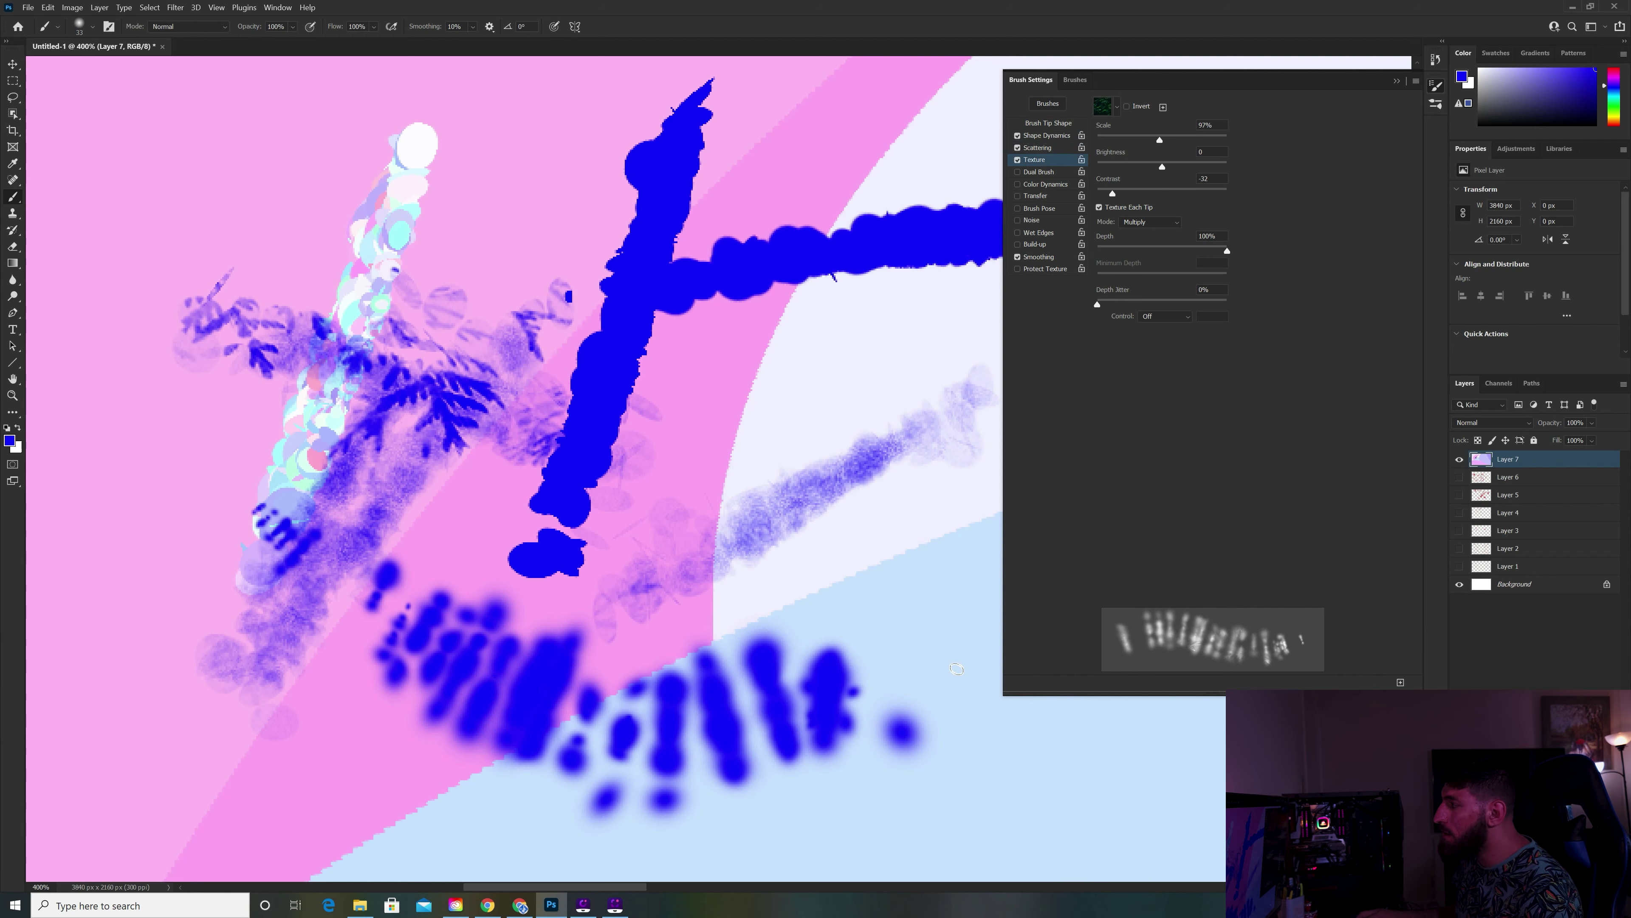
pyautogui.moveTo(1119, 140)
pyautogui.mouseDown()
pyautogui.moveTo(1098, 141)
pyautogui.moveTo(1168, 139)
pyautogui.moveTo(1170, 169)
pyautogui.mouseUp()
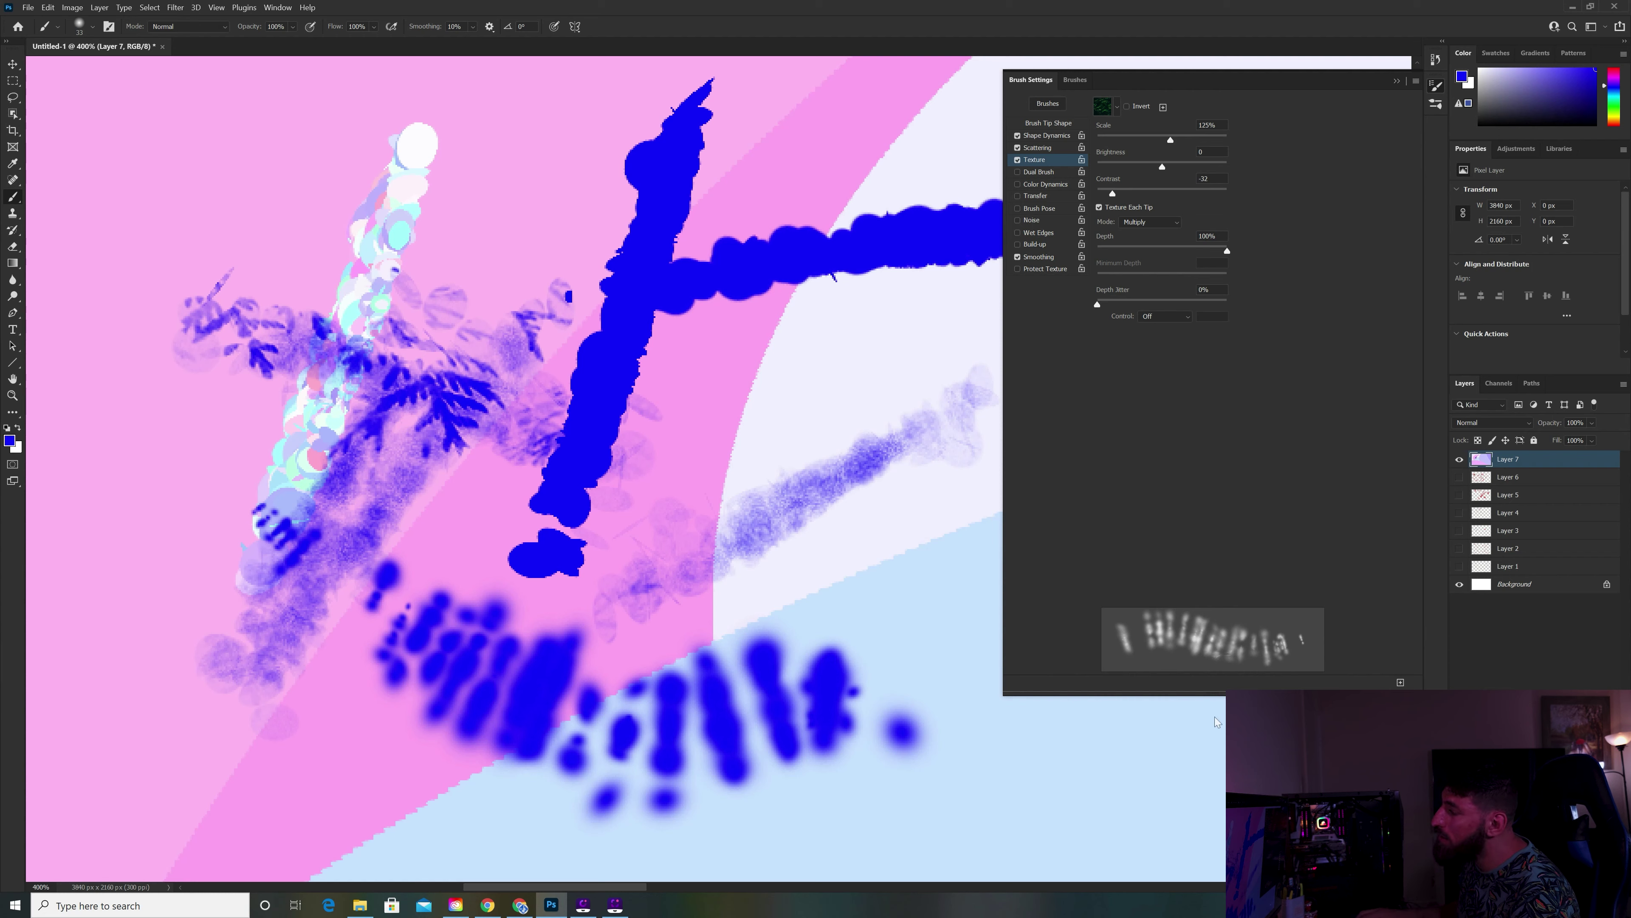
pyautogui.click(1112, 111)
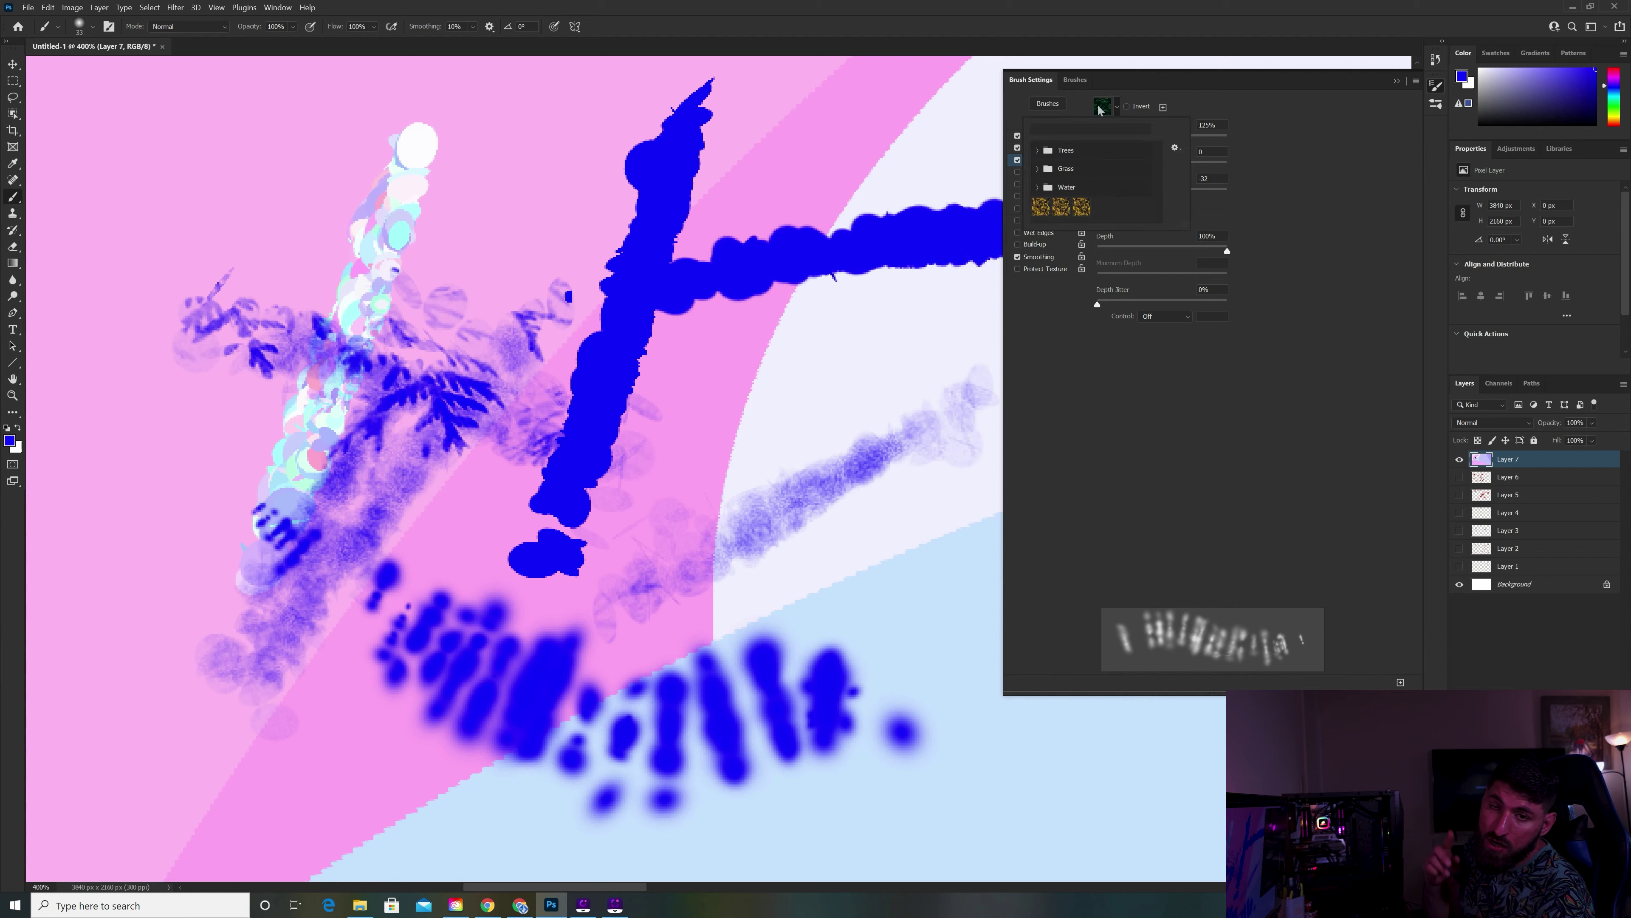
pyautogui.click(1037, 187)
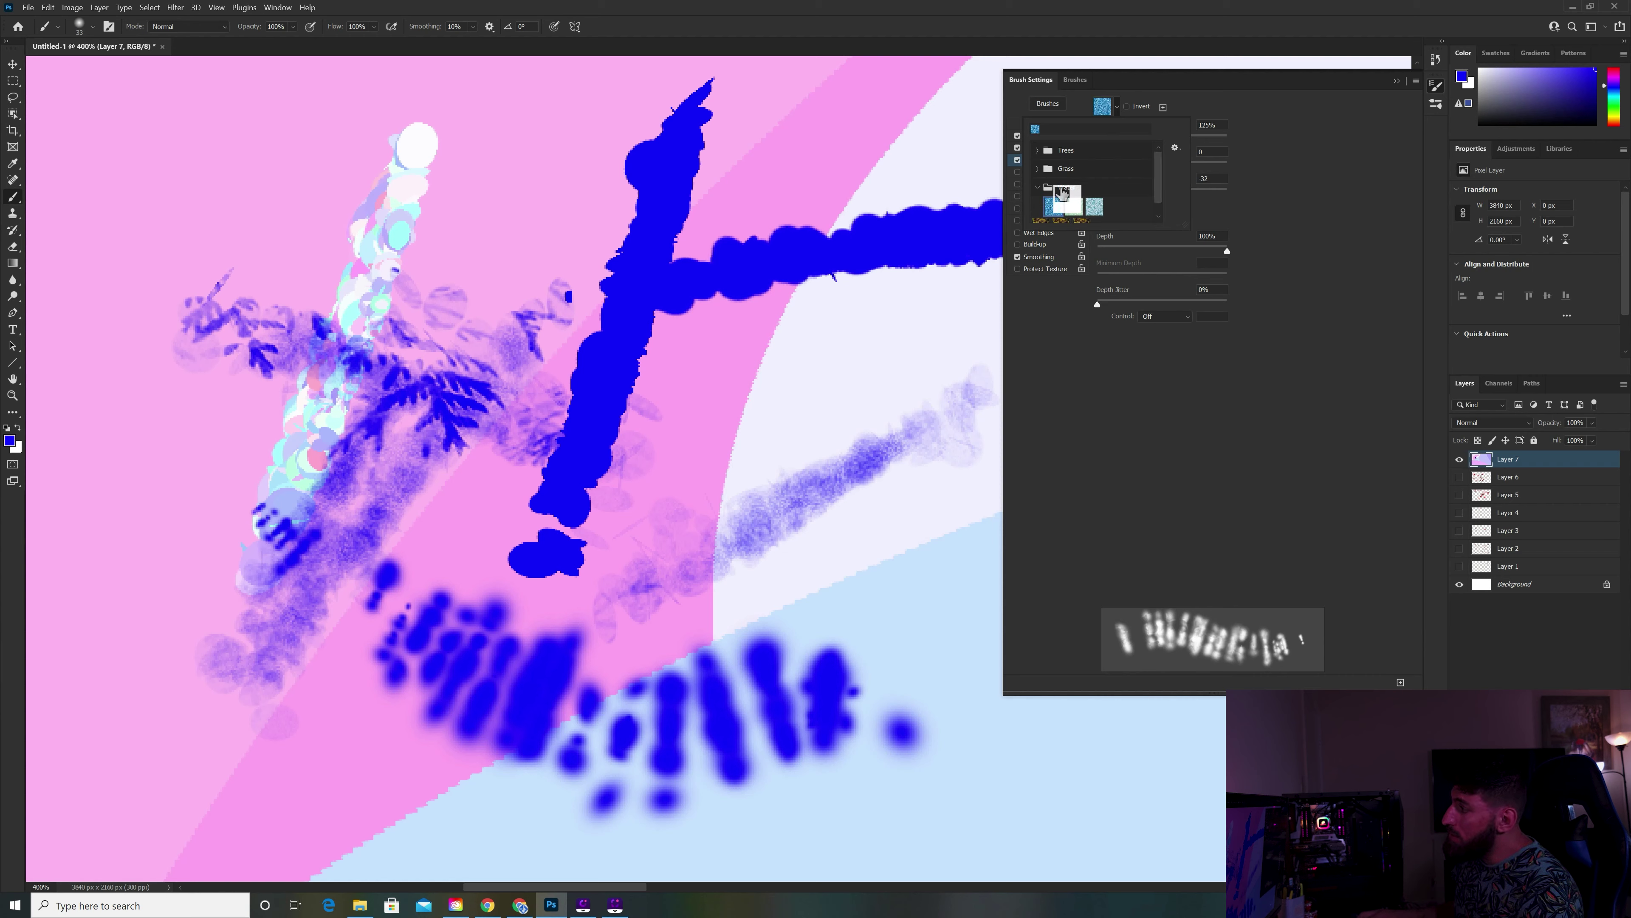
pyautogui.click(1005, 782)
pyautogui.moveTo(1092, 810)
pyautogui.mouseDown()
pyautogui.moveTo(758, 399)
pyautogui.moveTo(566, 201)
pyautogui.mouseUp()
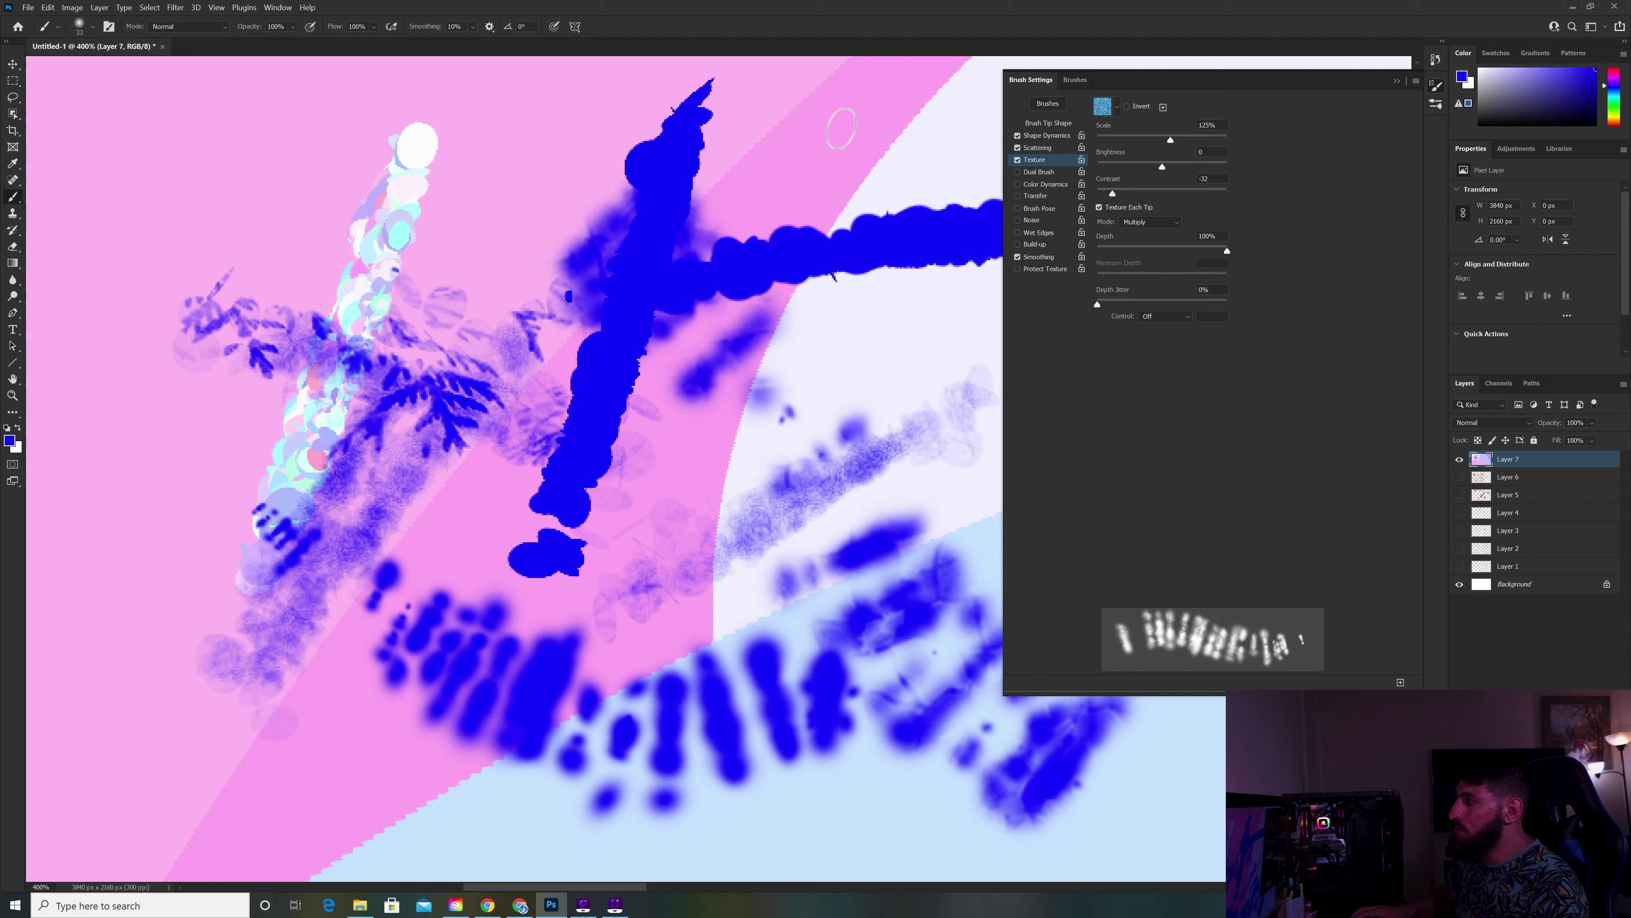
# Turn on Dual Brush with the 80 tip and paint a test stroke across the top.
pyautogui.click(1050, 172)
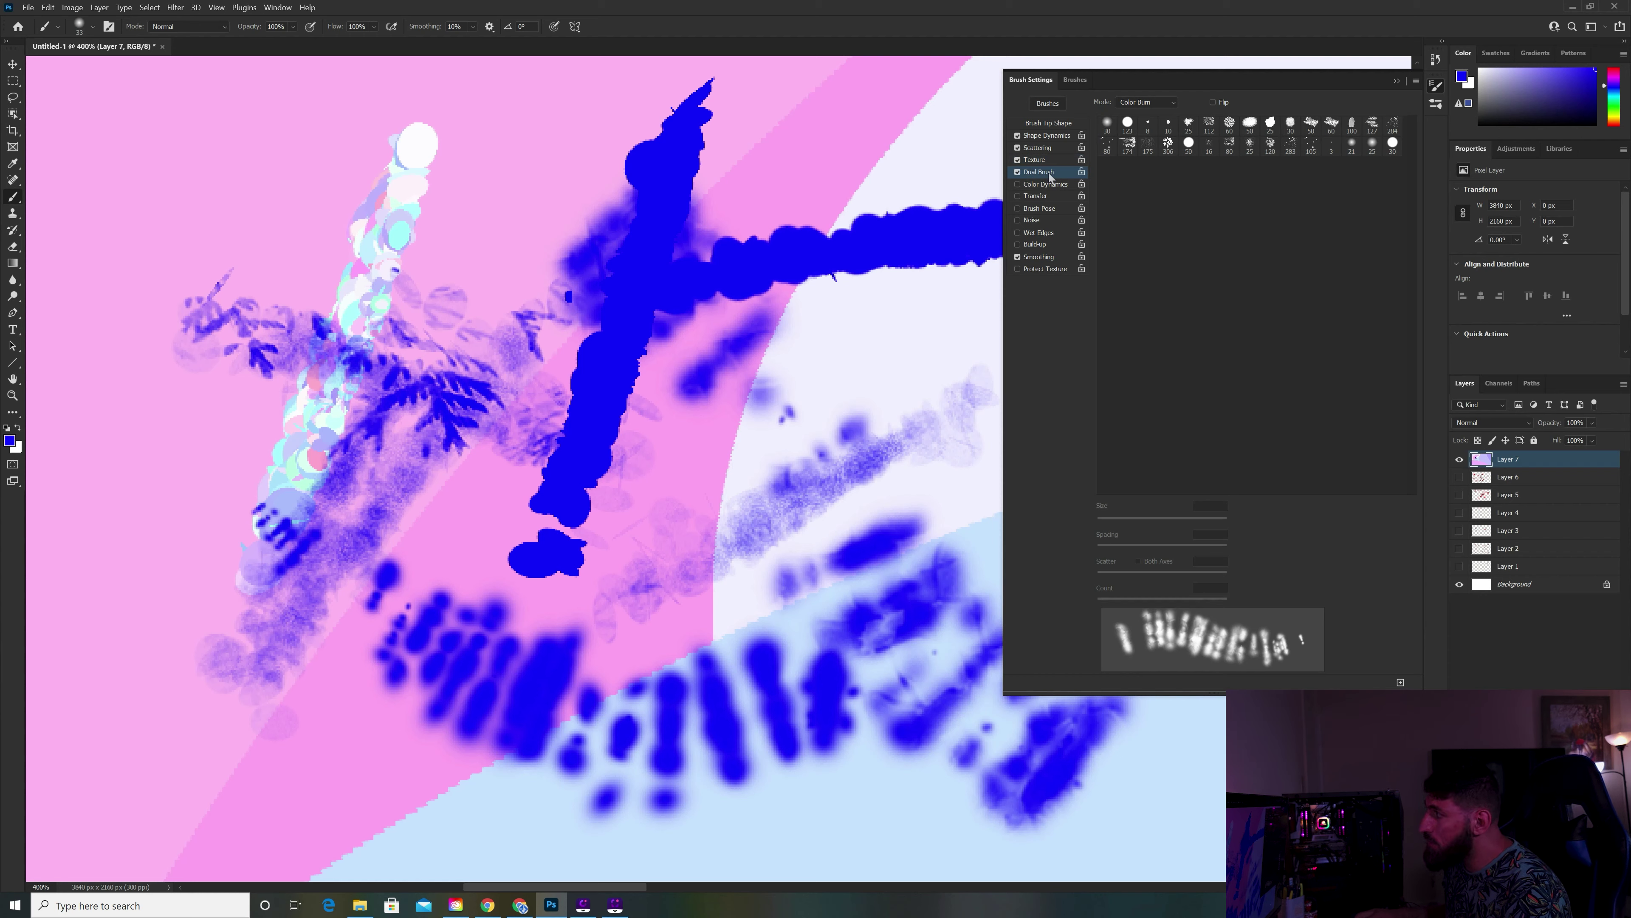
pyautogui.click(1228, 146)
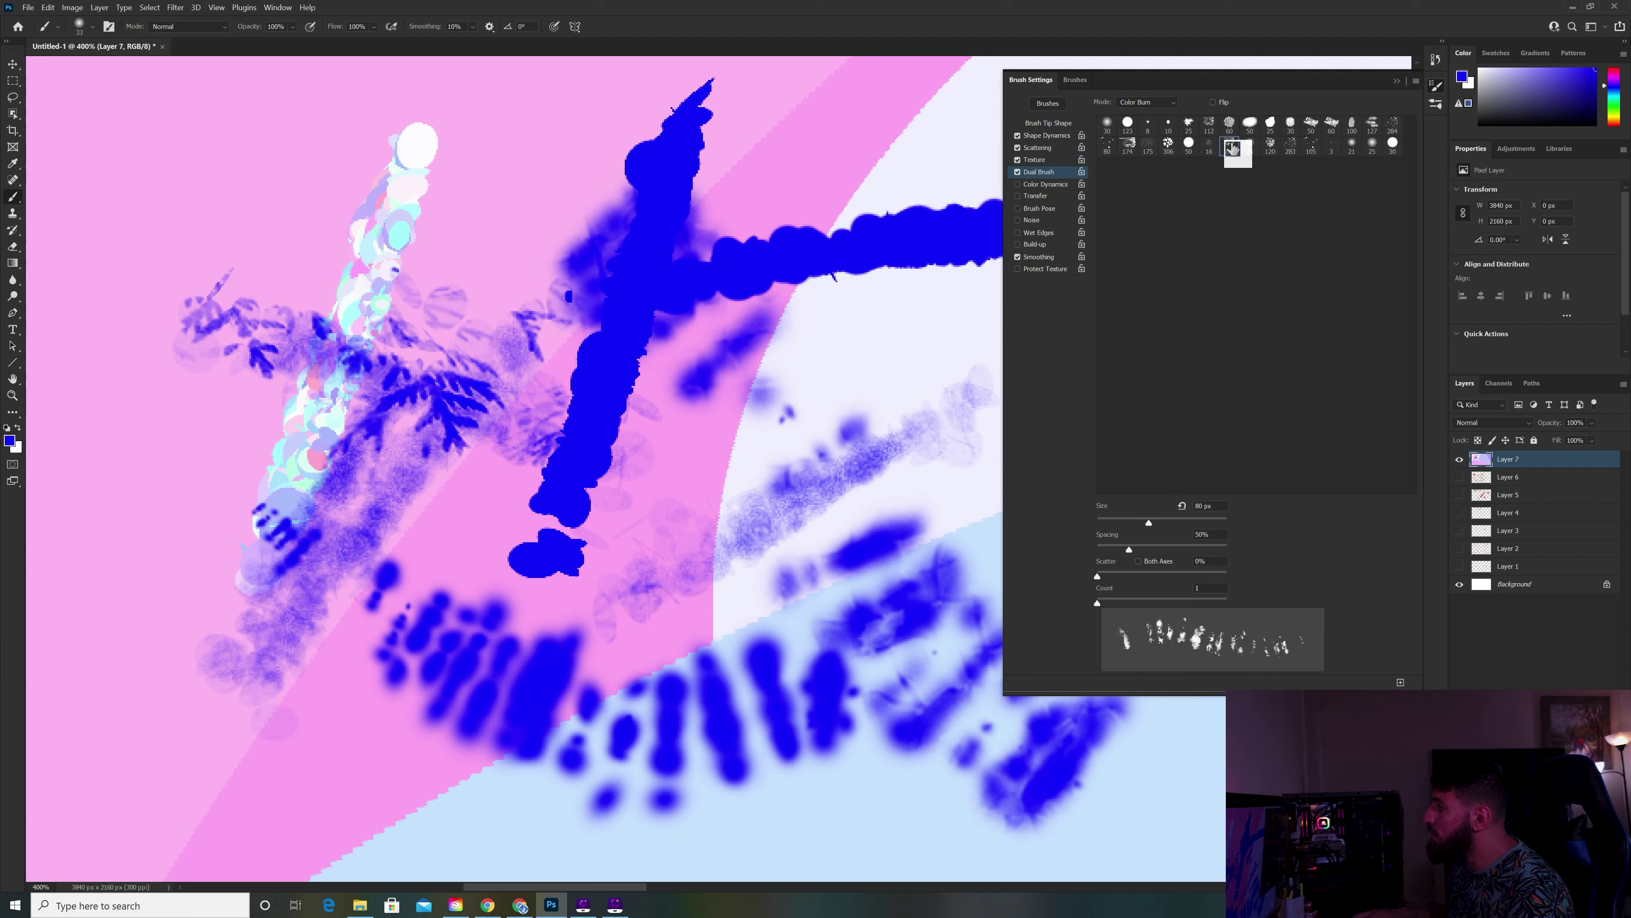
pyautogui.moveTo(864, 130); pyautogui.dragTo(151, 168)
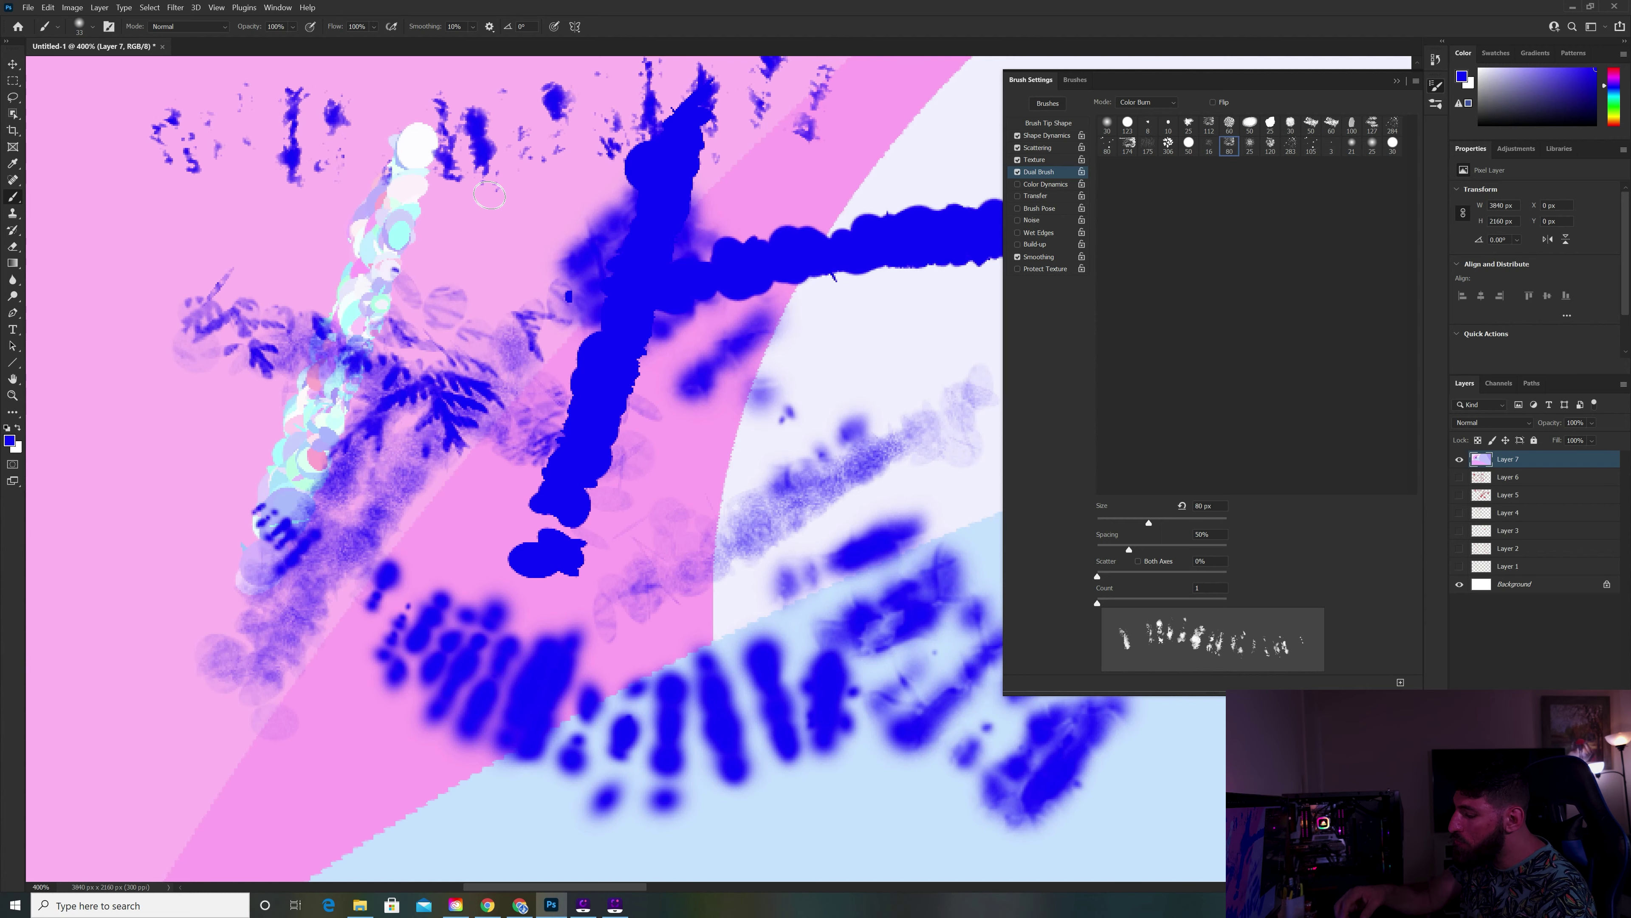
# Zoom out and switch the Color Burn dual brush to the 174 tip at 12% spacing.
pyautogui.hotkey('ctrl', '-')
pyautogui.hotkey('ctrl', '-')
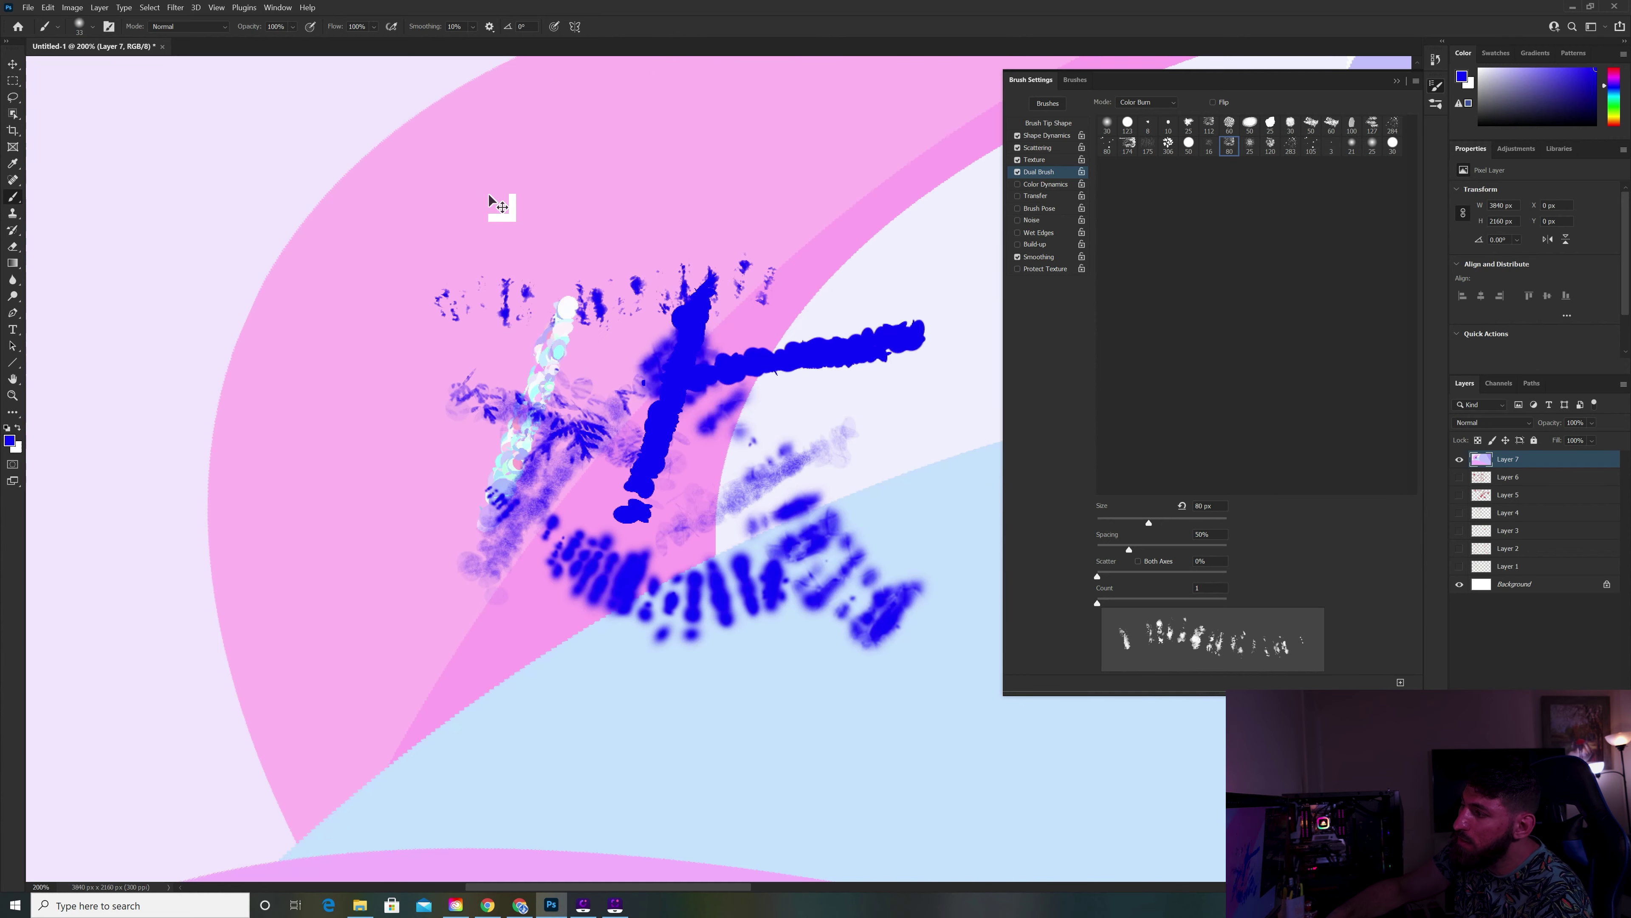
pyautogui.hotkey('ctrl', '-')
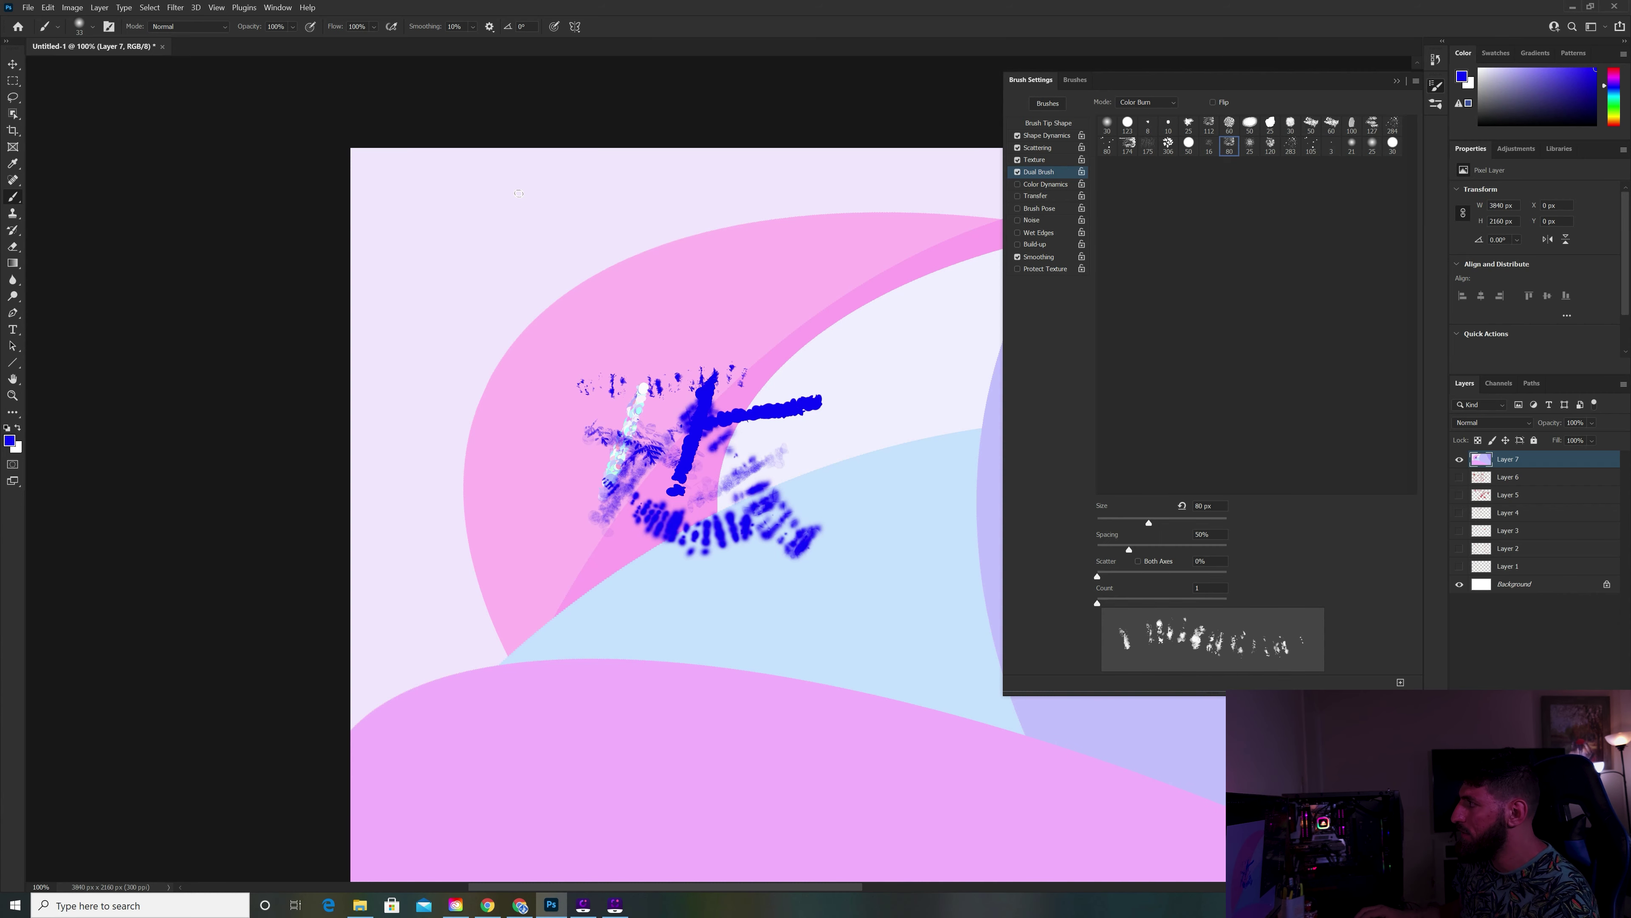
pyautogui.click(1128, 144)
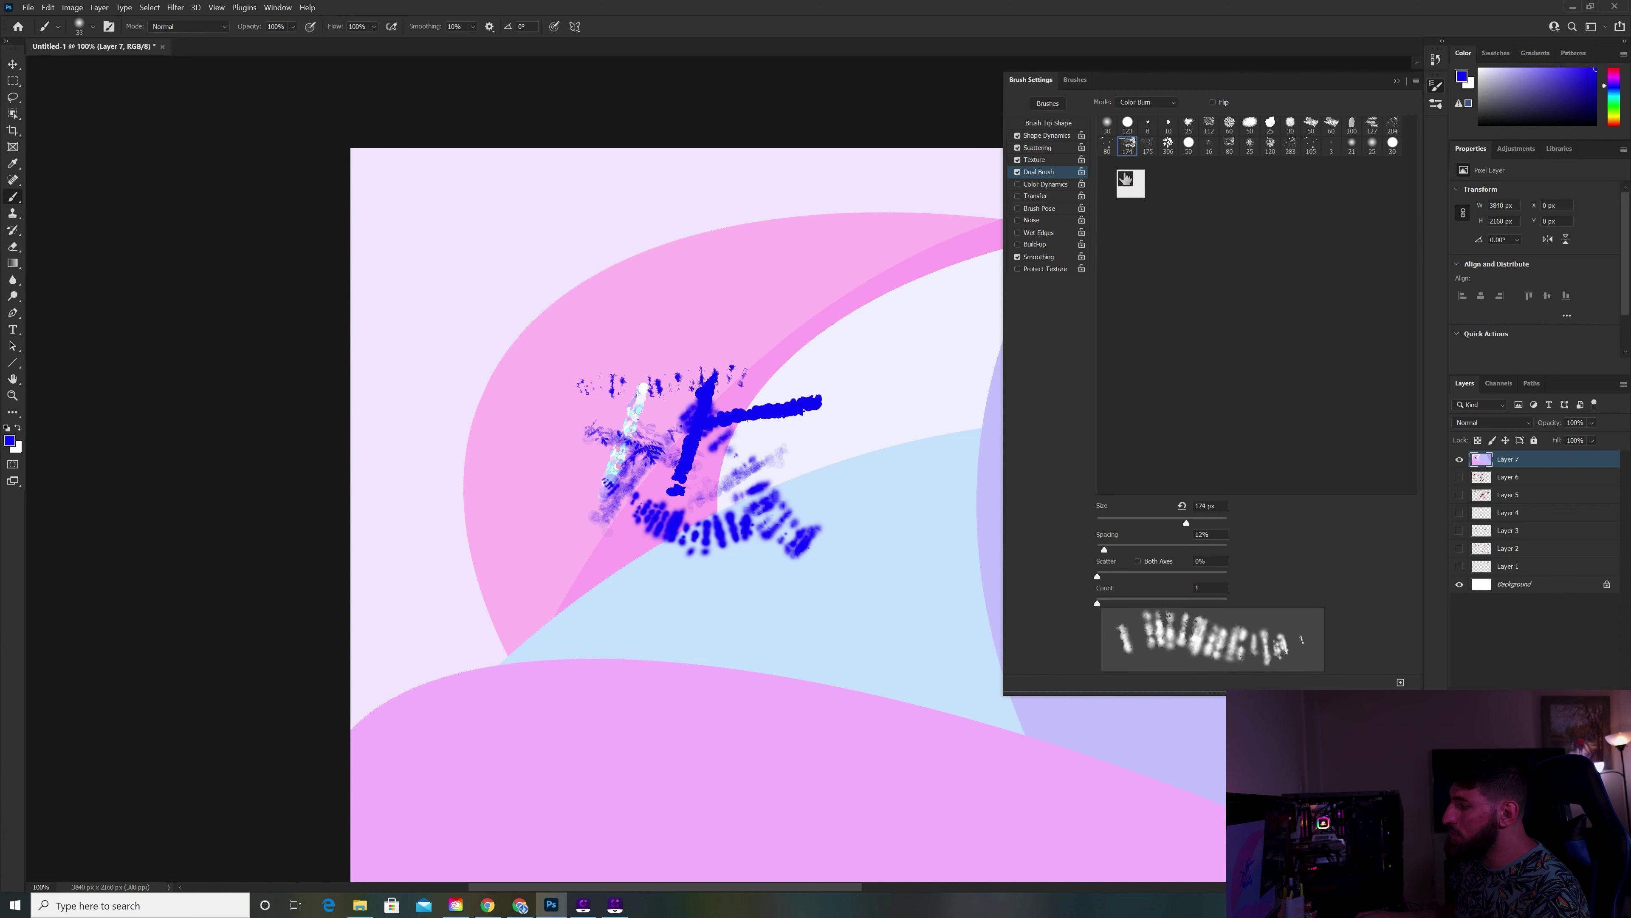
# Paint a bottom test stroke, enlarge the brush for broad top strokes, then enable Color Dynamics.
pyautogui.moveTo(604, 691); pyautogui.dragTo(799, 681)
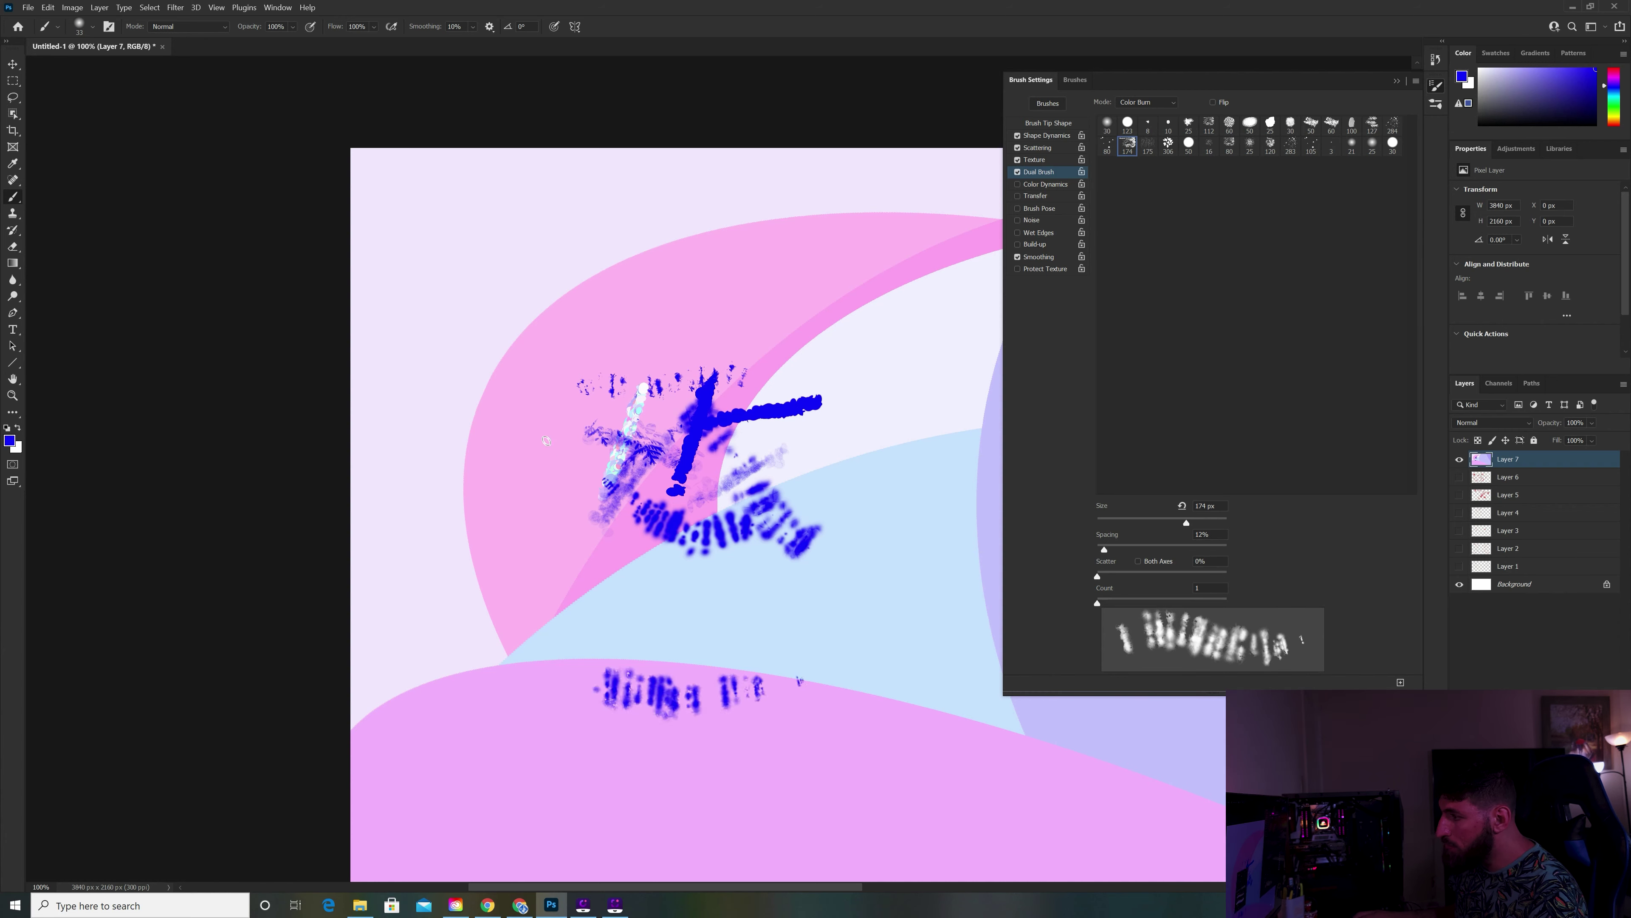
pyautogui.rightClick(546, 441)
pyautogui.moveTo(656, 457); pyautogui.dragTo(661, 456)
pyautogui.moveTo(443, 173)
pyautogui.mouseDown()
pyautogui.moveTo(527, 290)
pyautogui.moveTo(642, 321)
pyautogui.moveTo(773, 240)
pyautogui.mouseUp()
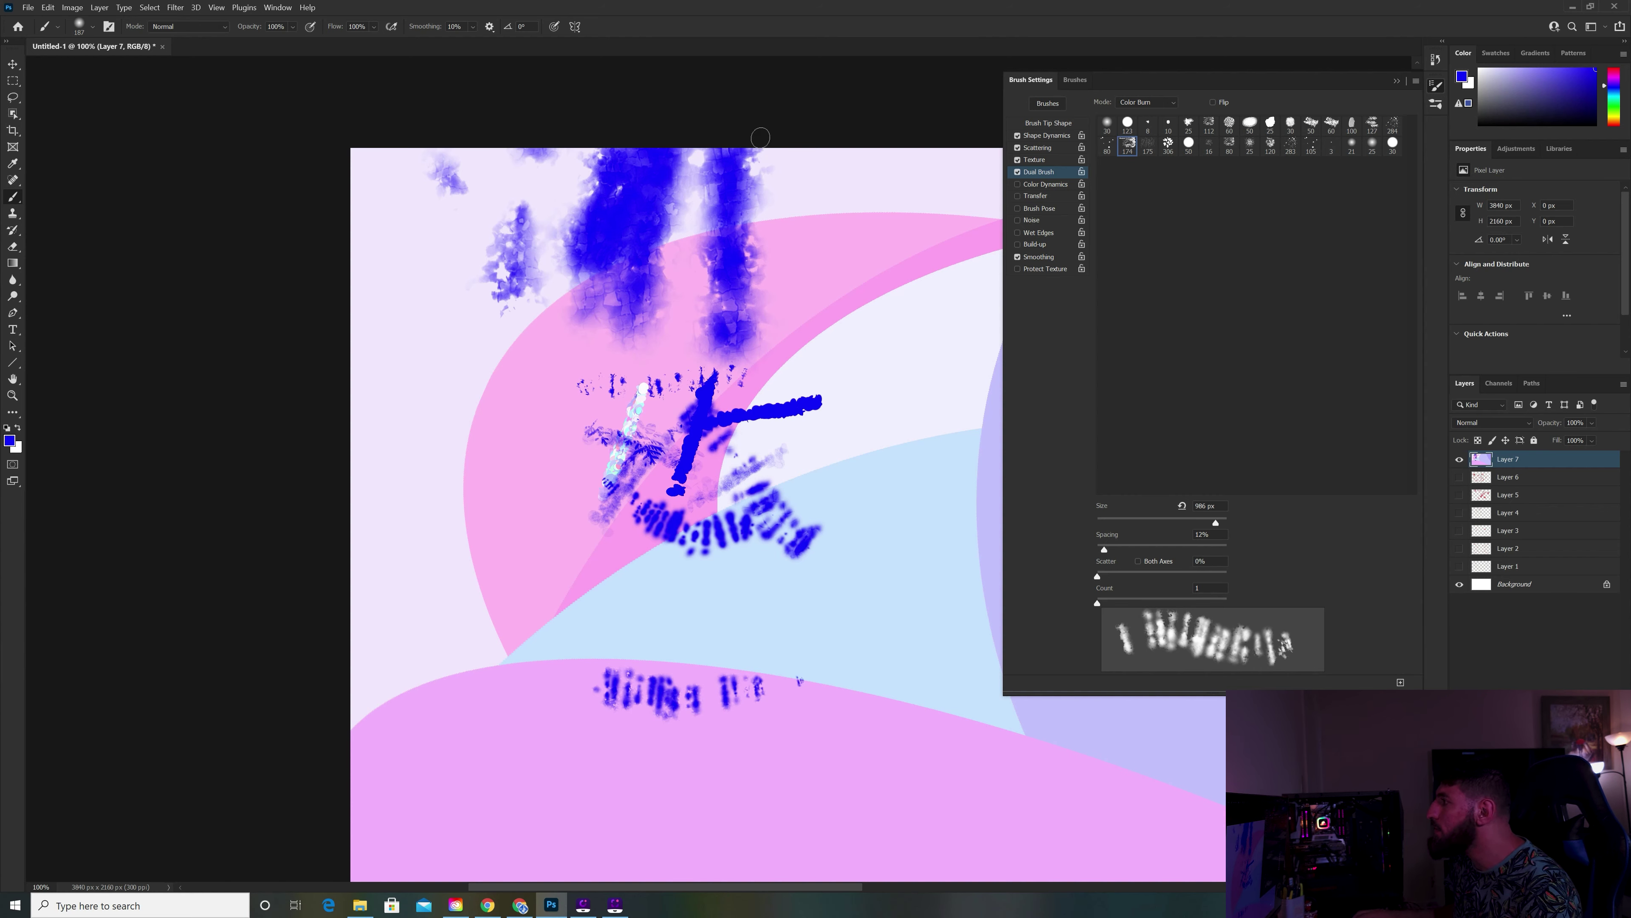
pyautogui.click(1061, 185)
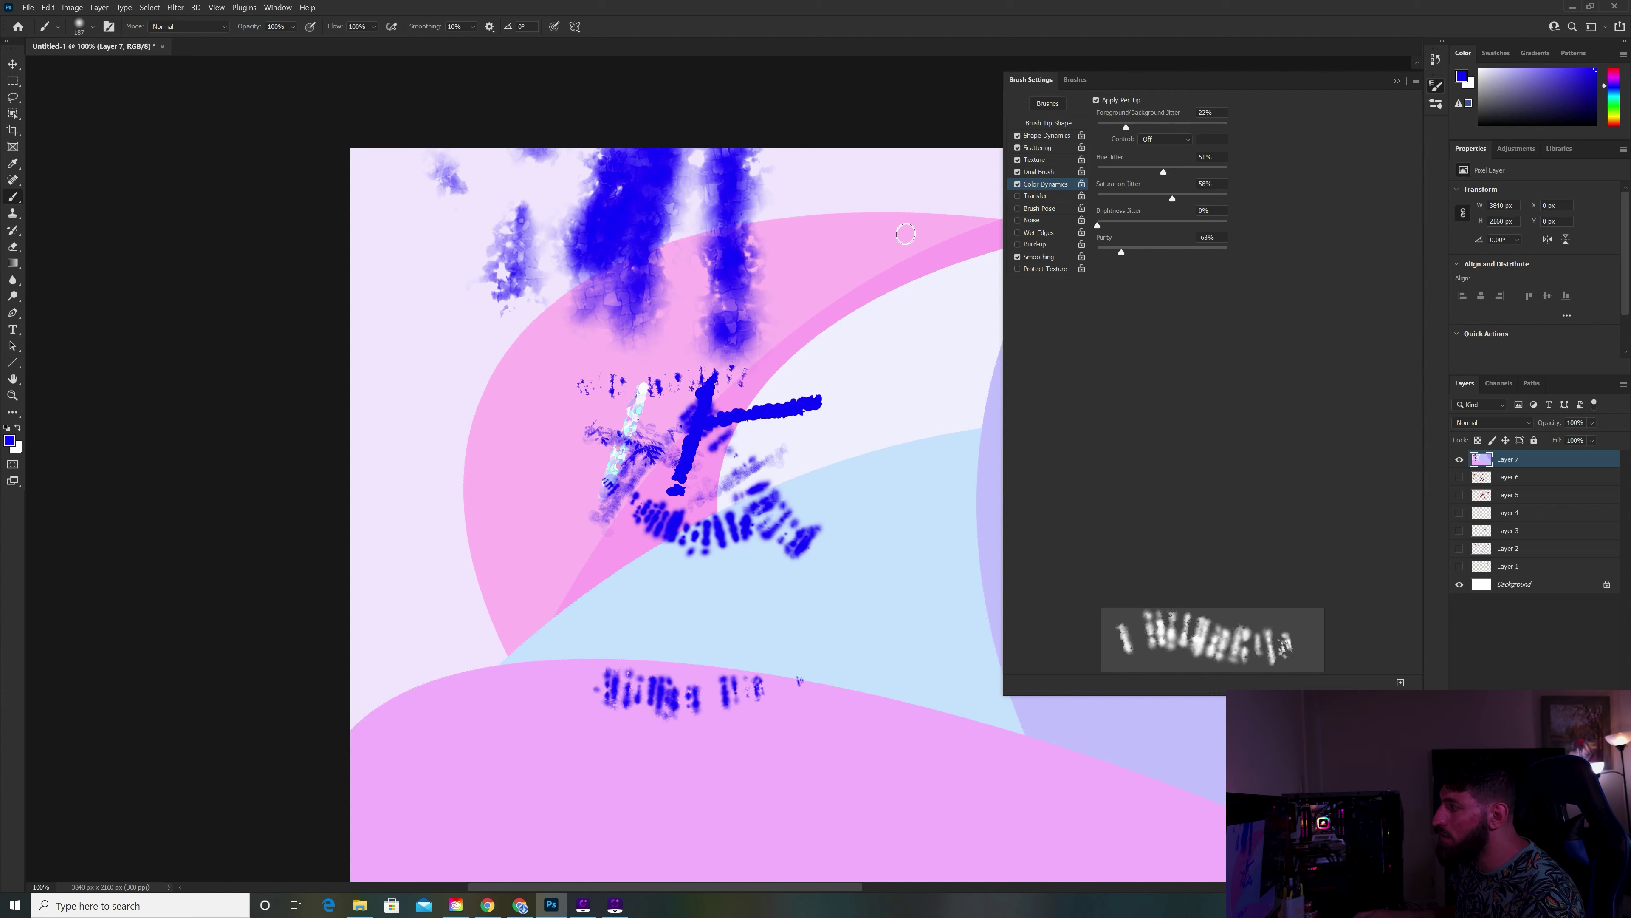
# Paint three more multicolour test strokes on Layer 7, then enable Transfer with 37% opacity jitter.
pyautogui.moveTo(906, 234)
pyautogui.mouseDown()
pyautogui.moveTo(828, 571)
pyautogui.moveTo(632, 815)
pyautogui.mouseUp()
pyautogui.moveTo(498, 694)
pyautogui.mouseDown()
pyautogui.moveTo(353, 808)
pyautogui.moveTo(531, 569)
pyautogui.mouseUp()
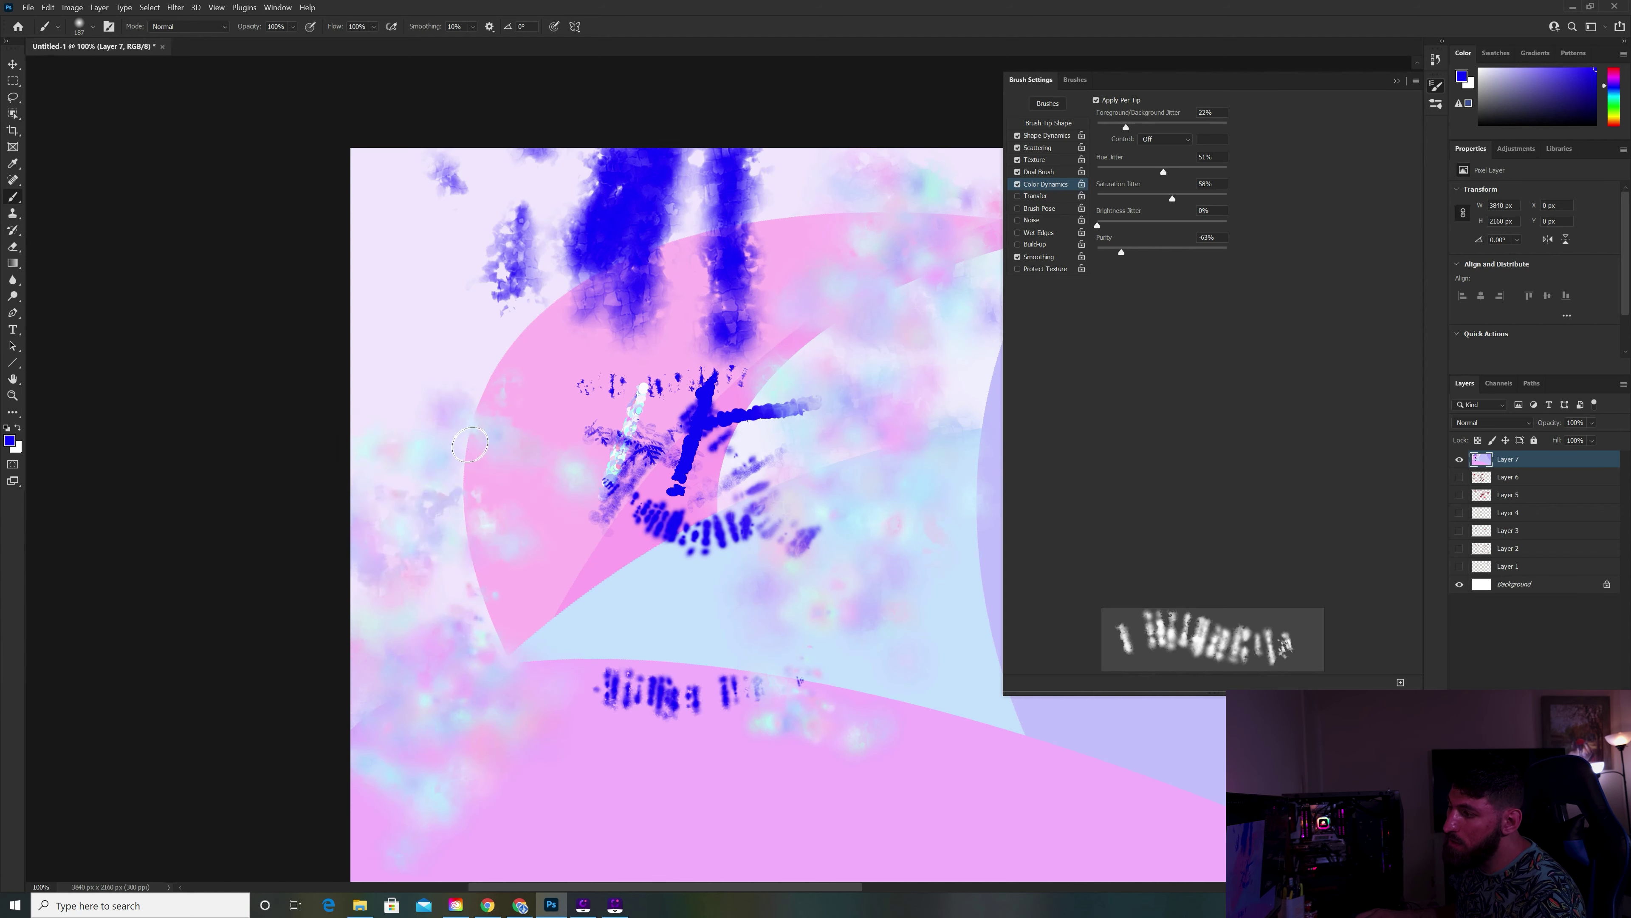
pyautogui.moveTo(403, 608); pyautogui.dragTo(417, 502)
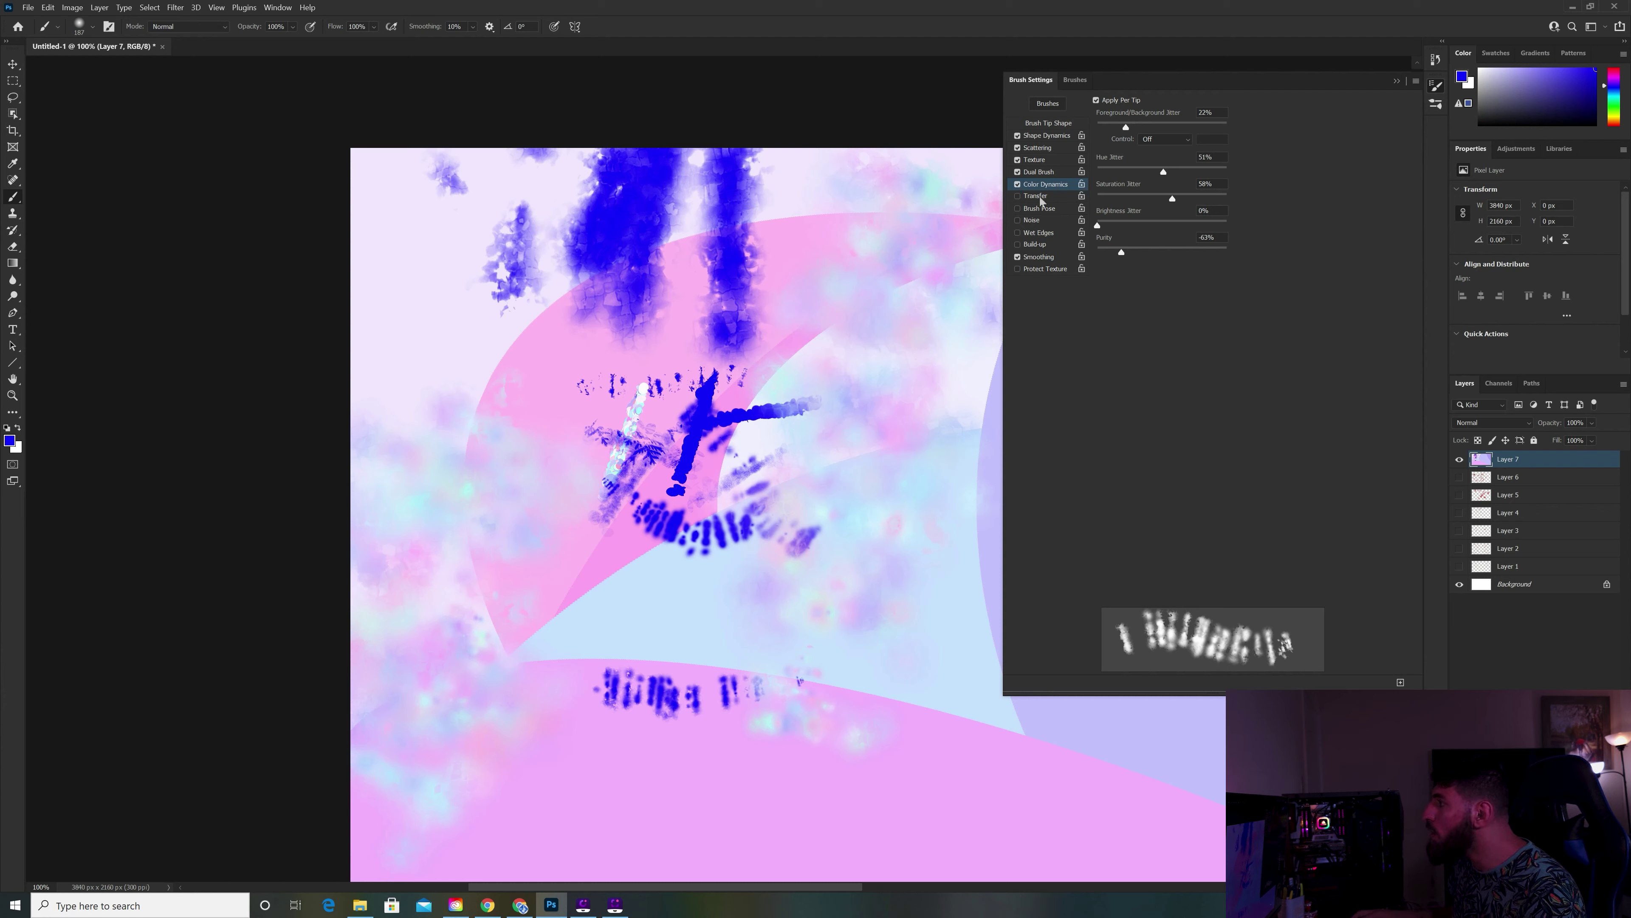
pyautogui.click(1035, 196)
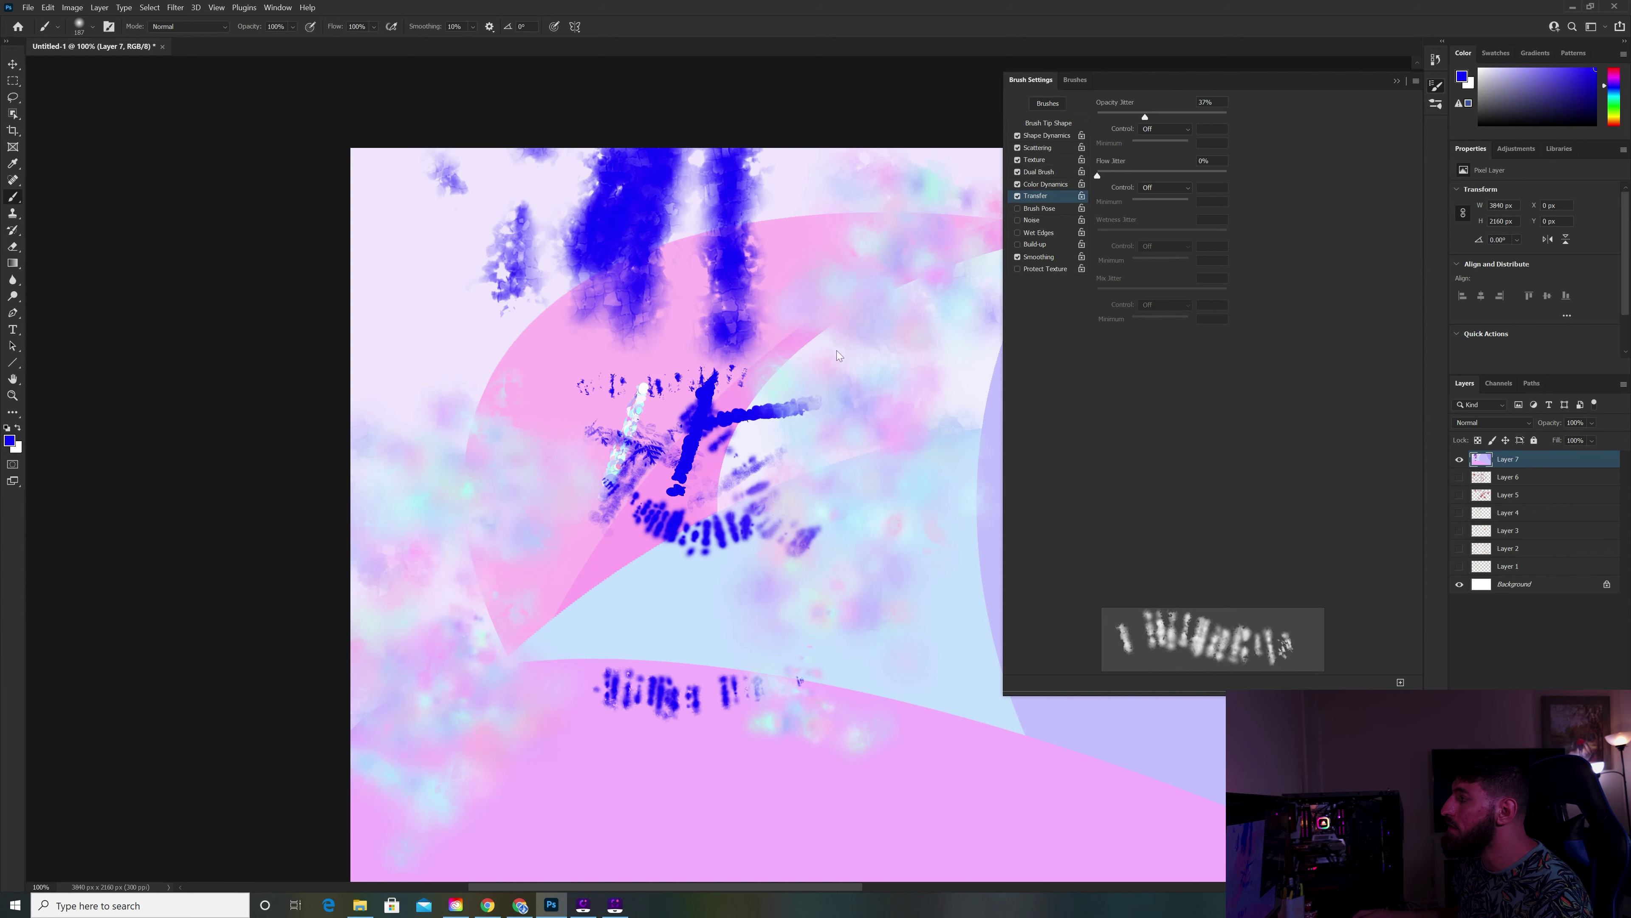
# Raise opacity jitter to 68% and add a new Layer 8 with Layer 7 hidden.
pyautogui.moveTo(1176, 114); pyautogui.dragTo(1186, 117)
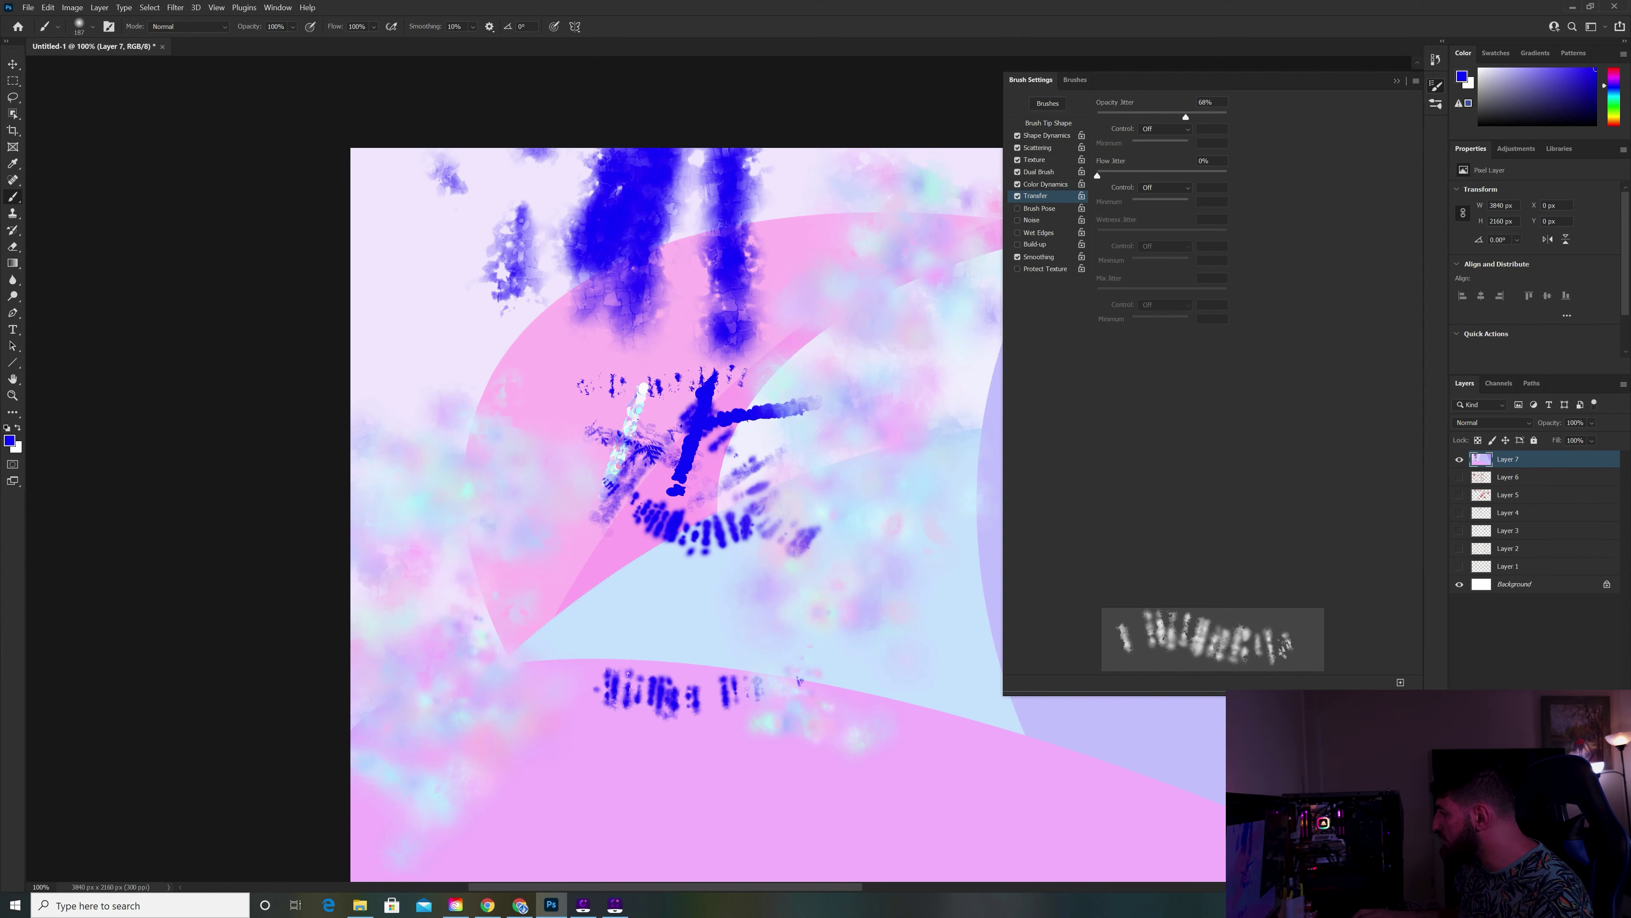
pyautogui.hotkey('ctrl', 'shift', 'alt', 'n')
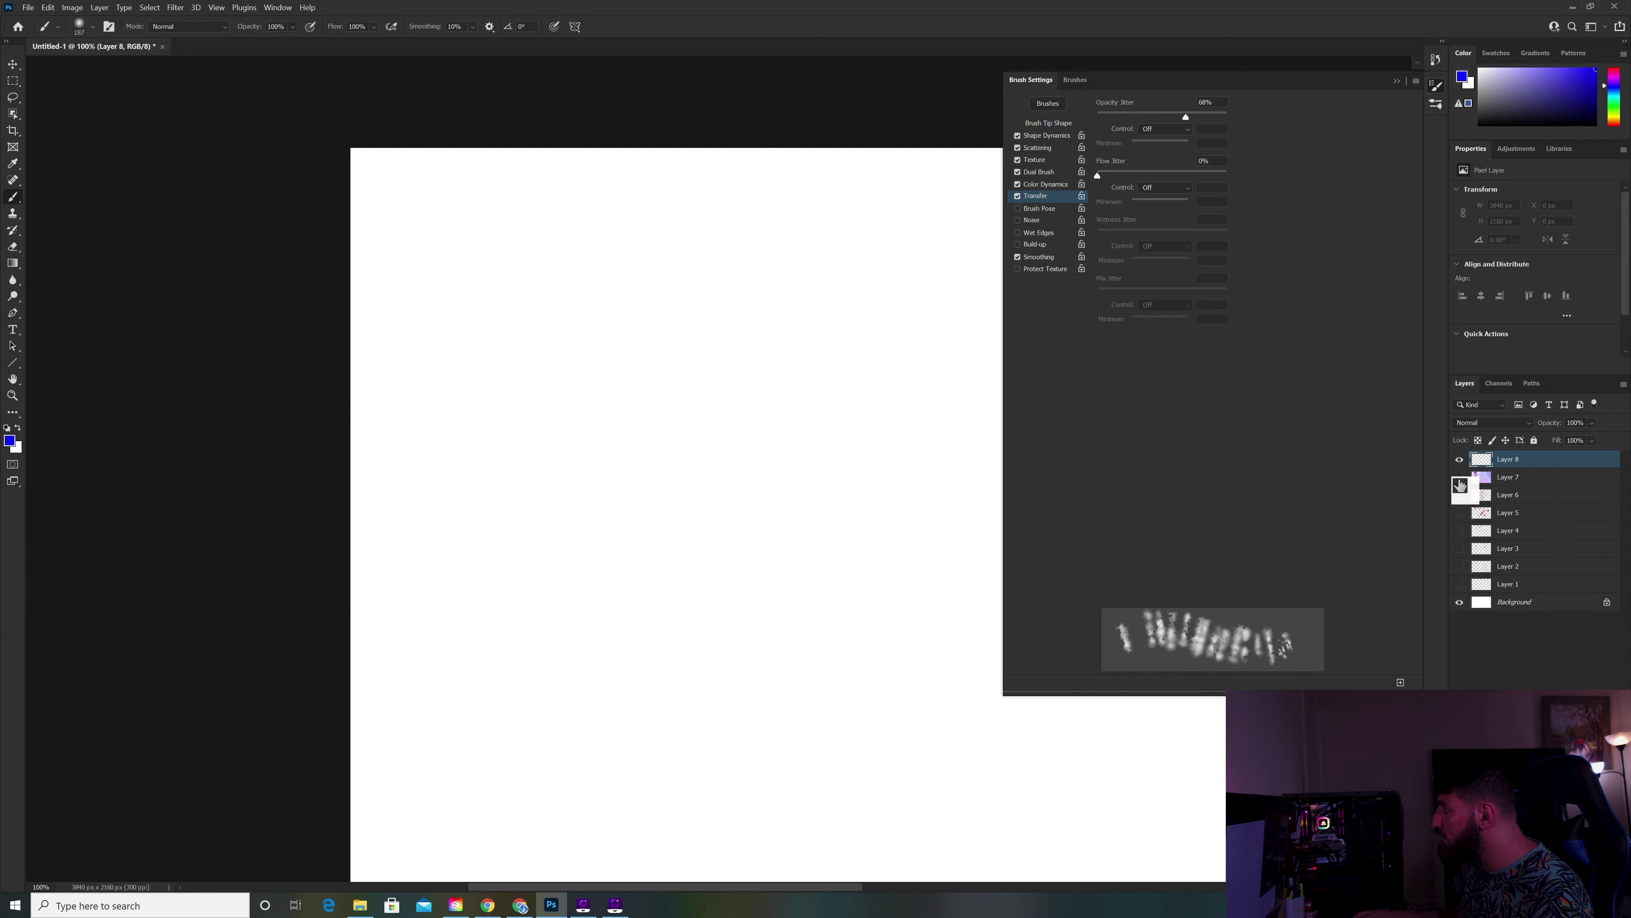
pyautogui.click(1459, 477)
# Turn off Color Dynamics and set the foreground colour to red, returning to Transfer.
pyautogui.click(1032, 184)
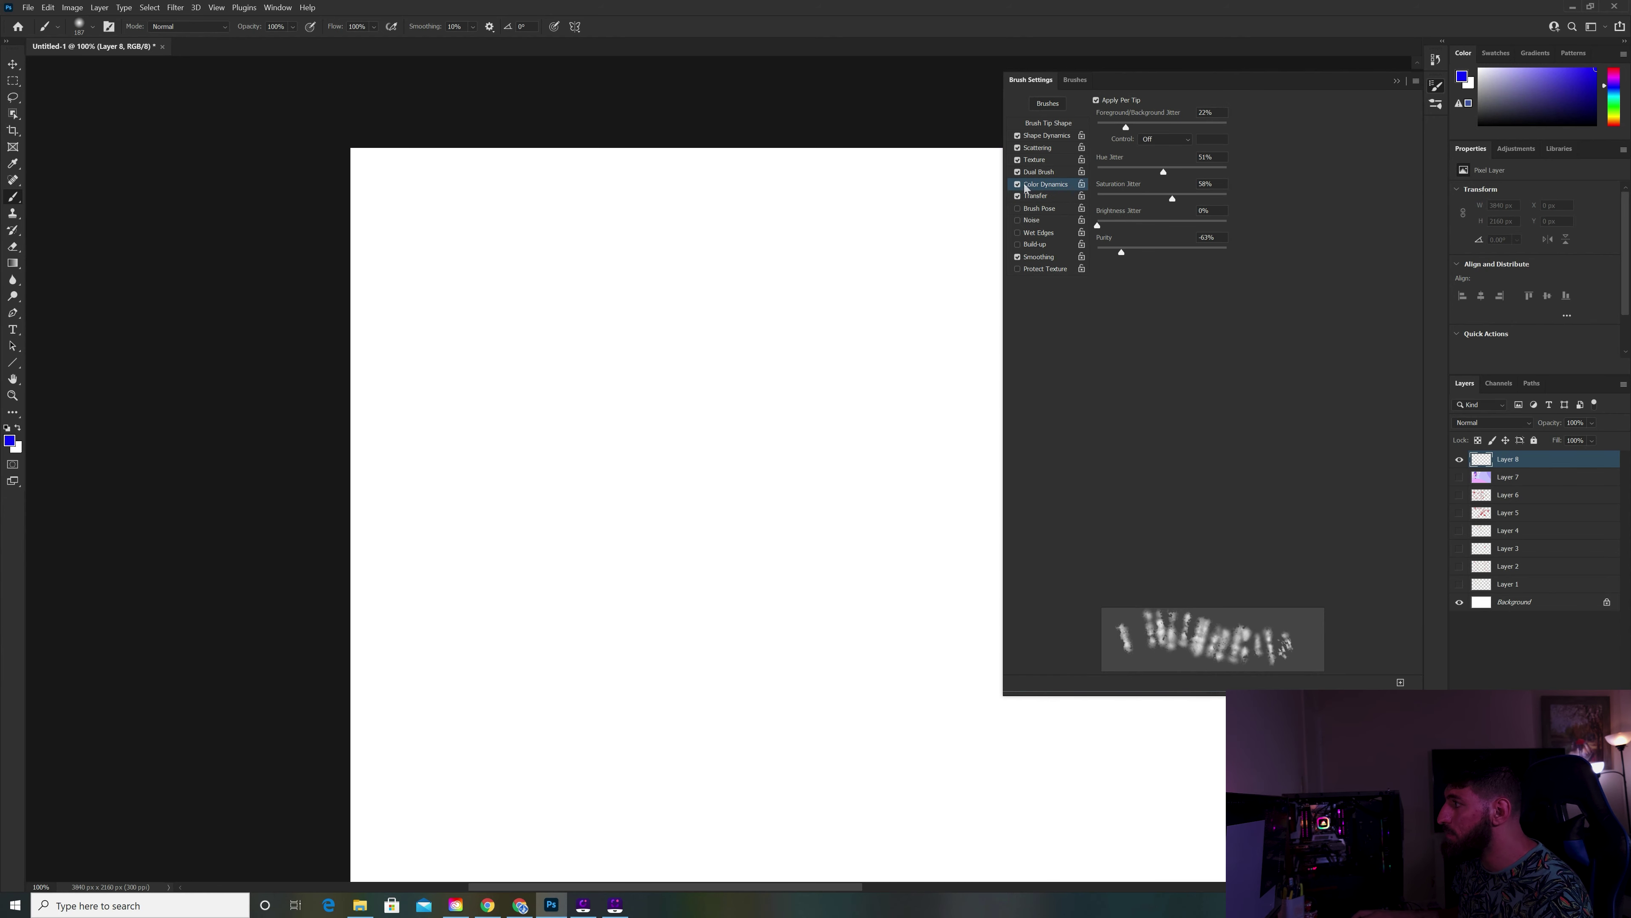
pyautogui.click(1018, 185)
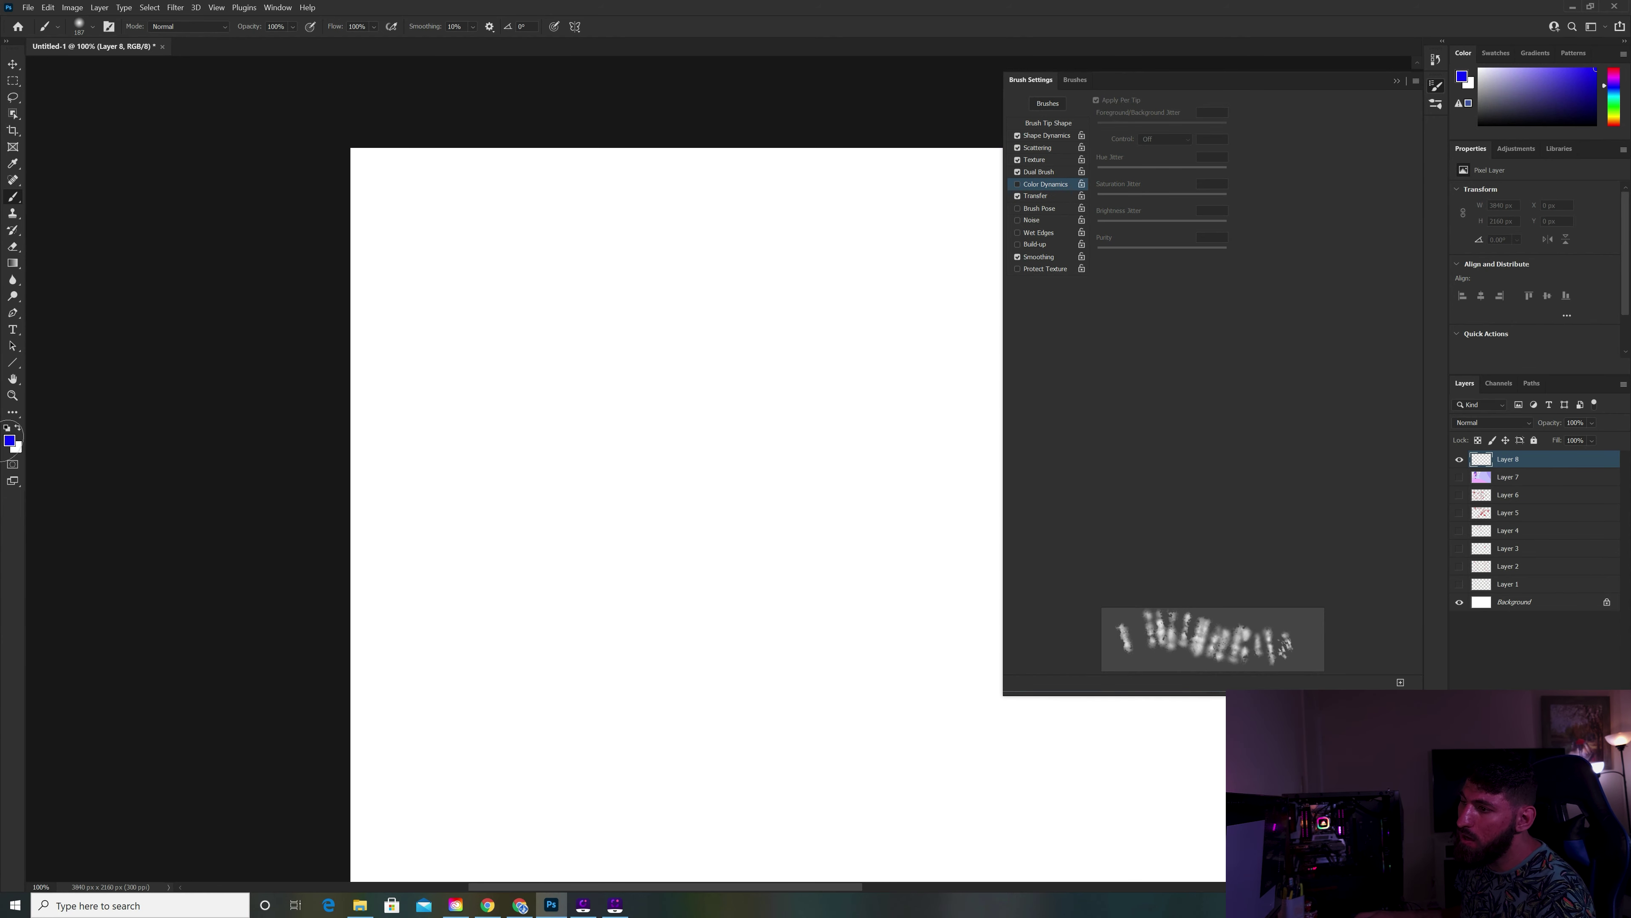
pyautogui.click(9, 440)
pyautogui.click(826, 235)
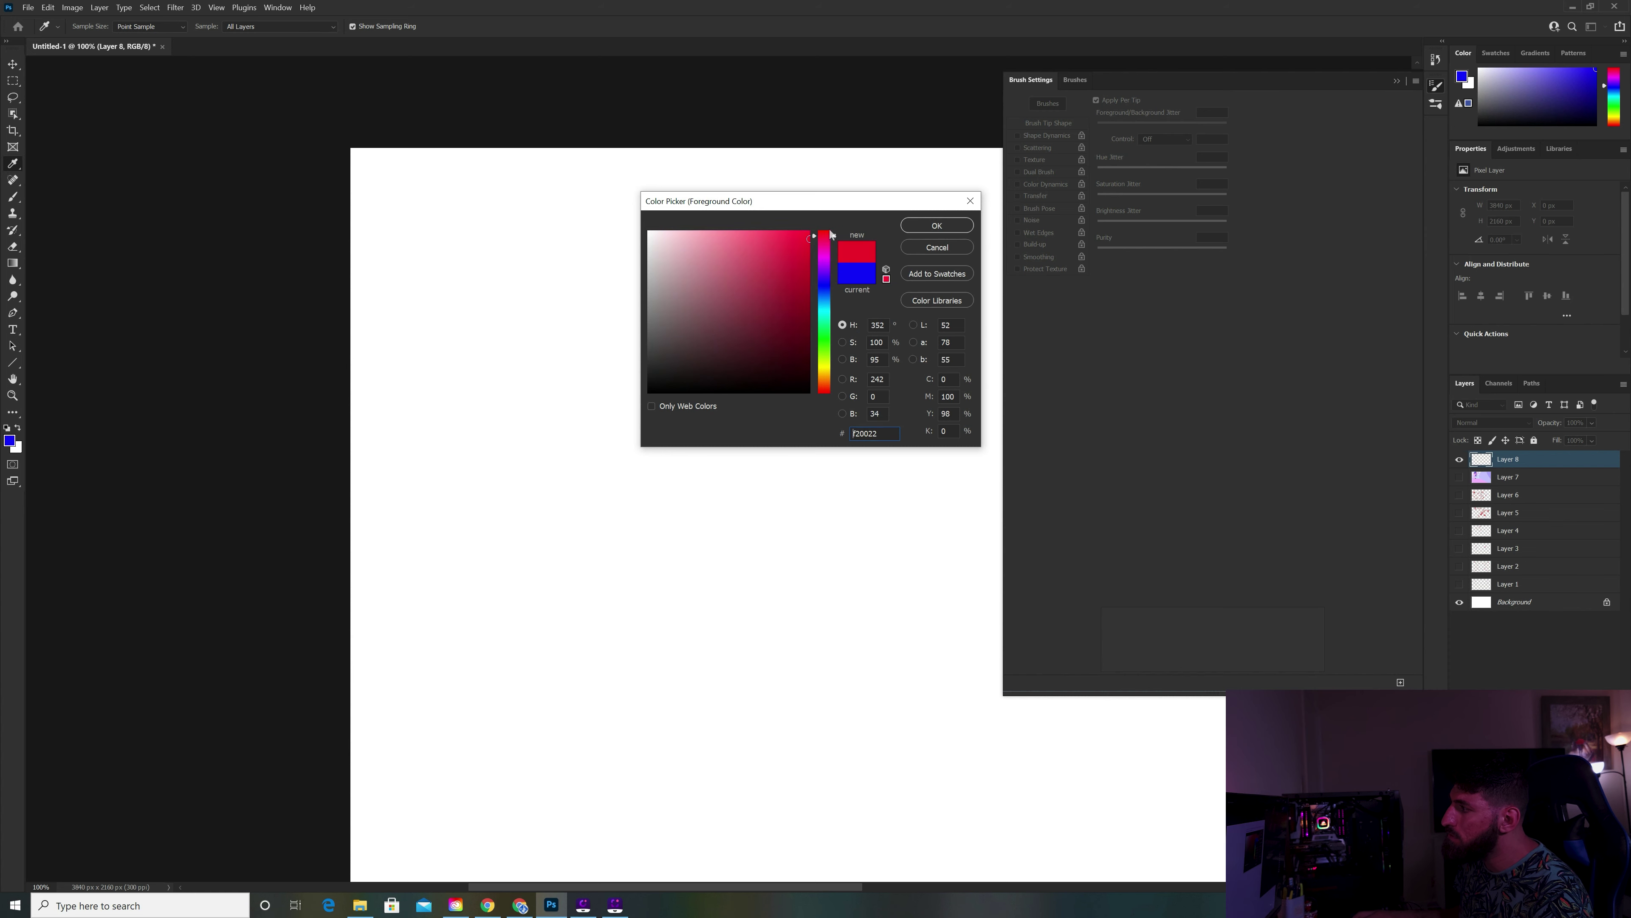
pyautogui.click(920, 226)
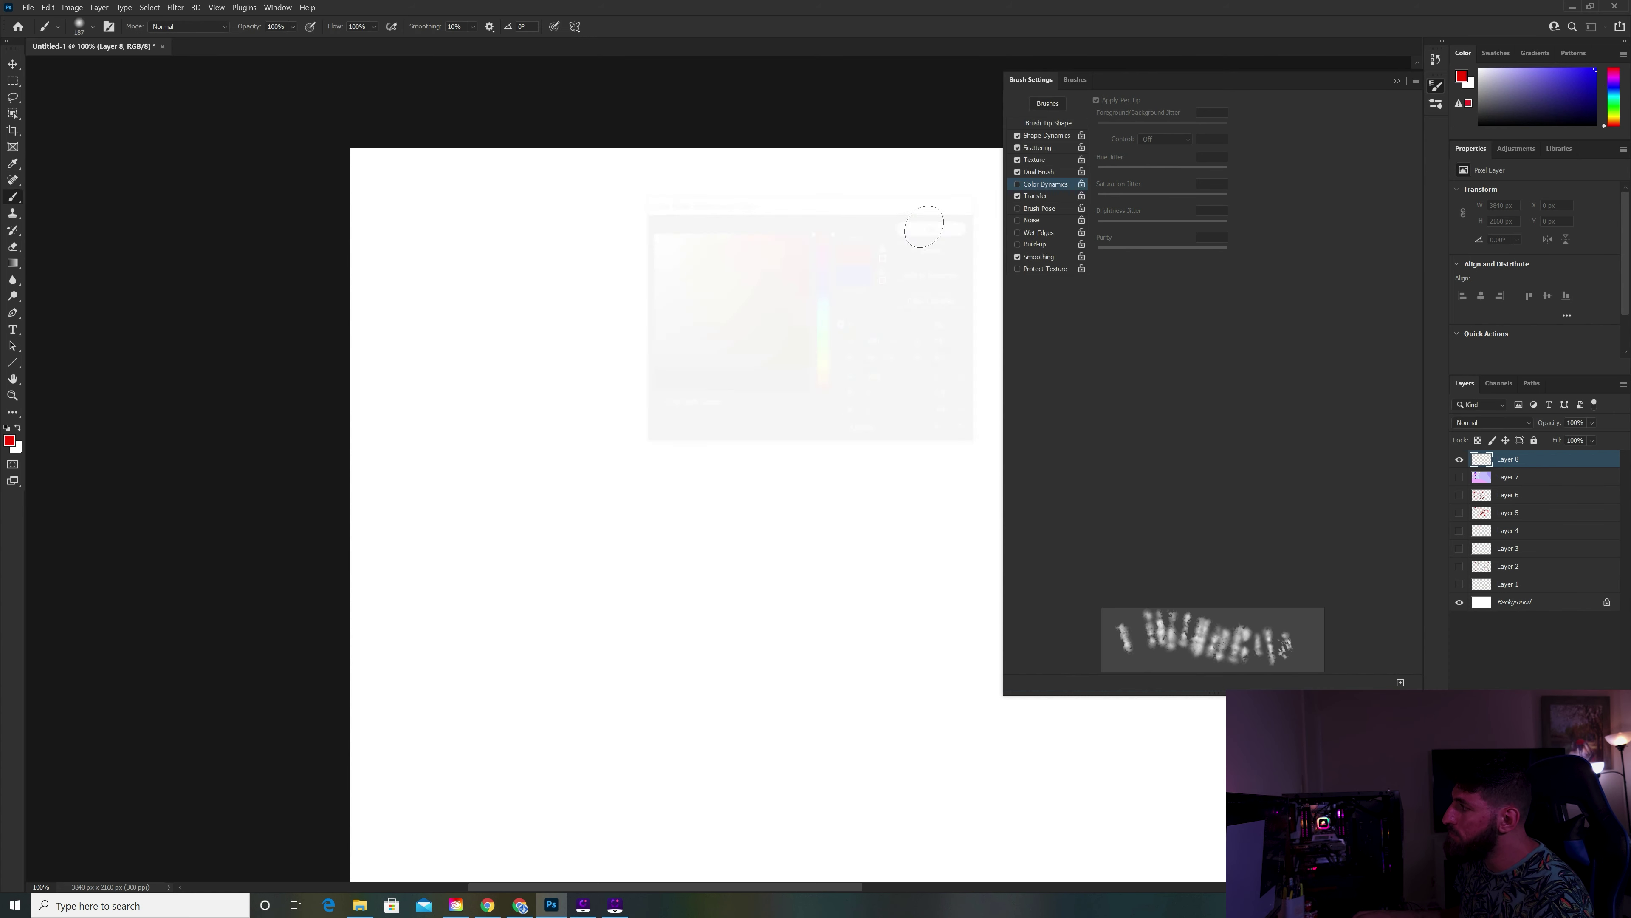
pyautogui.click(1043, 198)
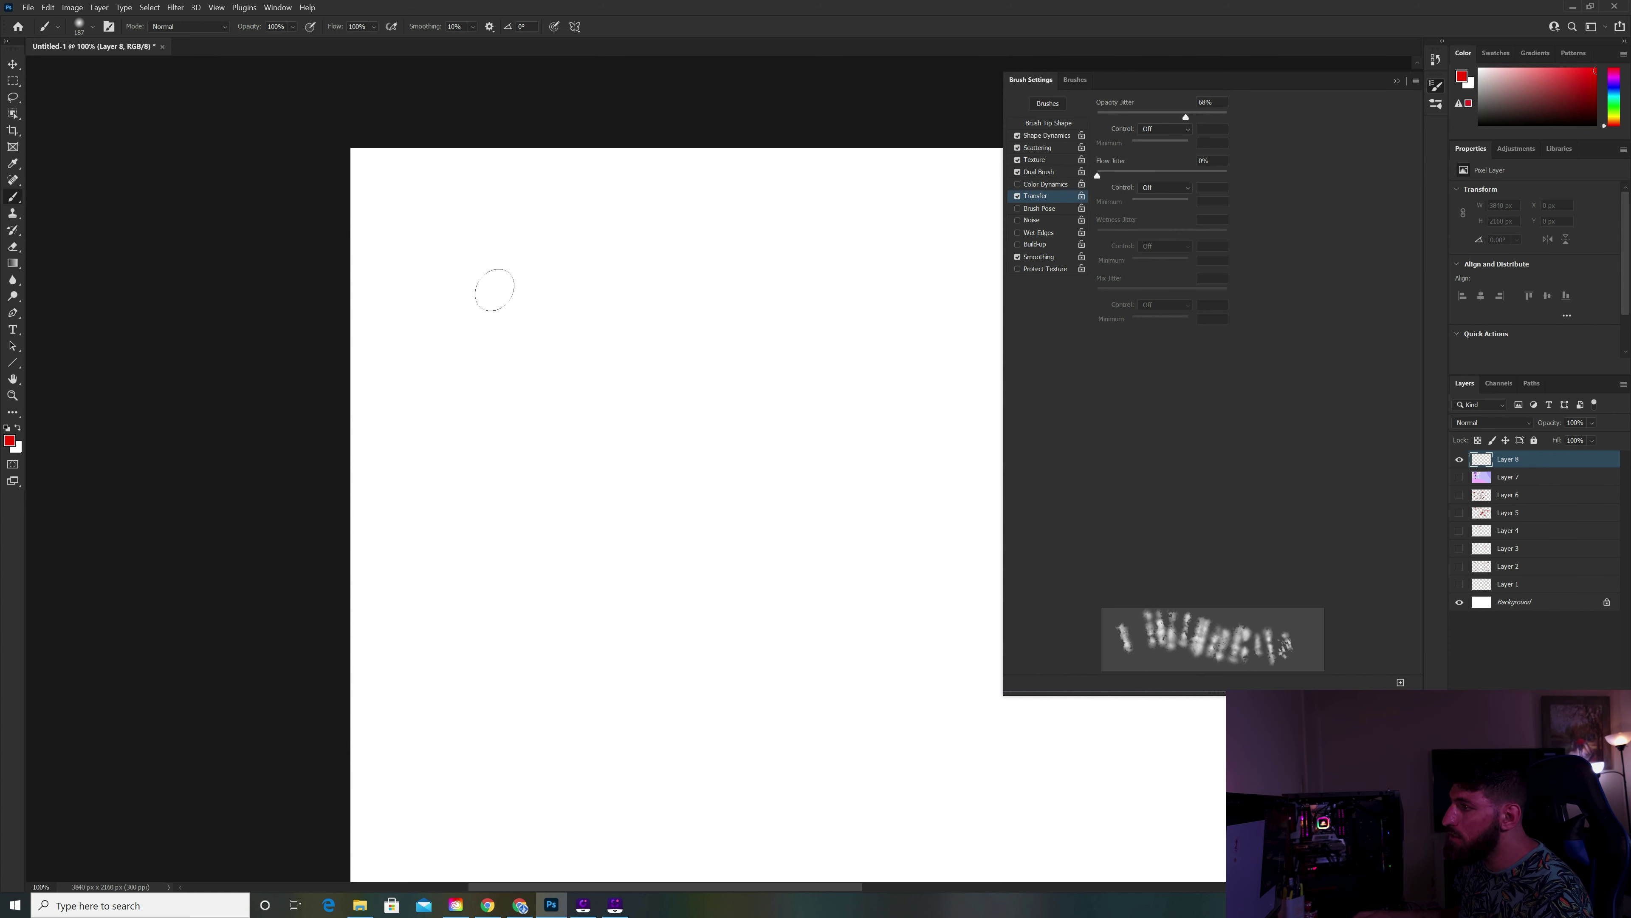
# Paint rows of red strokes on Layer 8, comparing opacity jitter at 0% and 100%.
pyautogui.moveTo(494, 289)
pyautogui.mouseDown()
pyautogui.moveTo(670, 270)
pyautogui.moveTo(877, 290)
pyautogui.mouseUp()
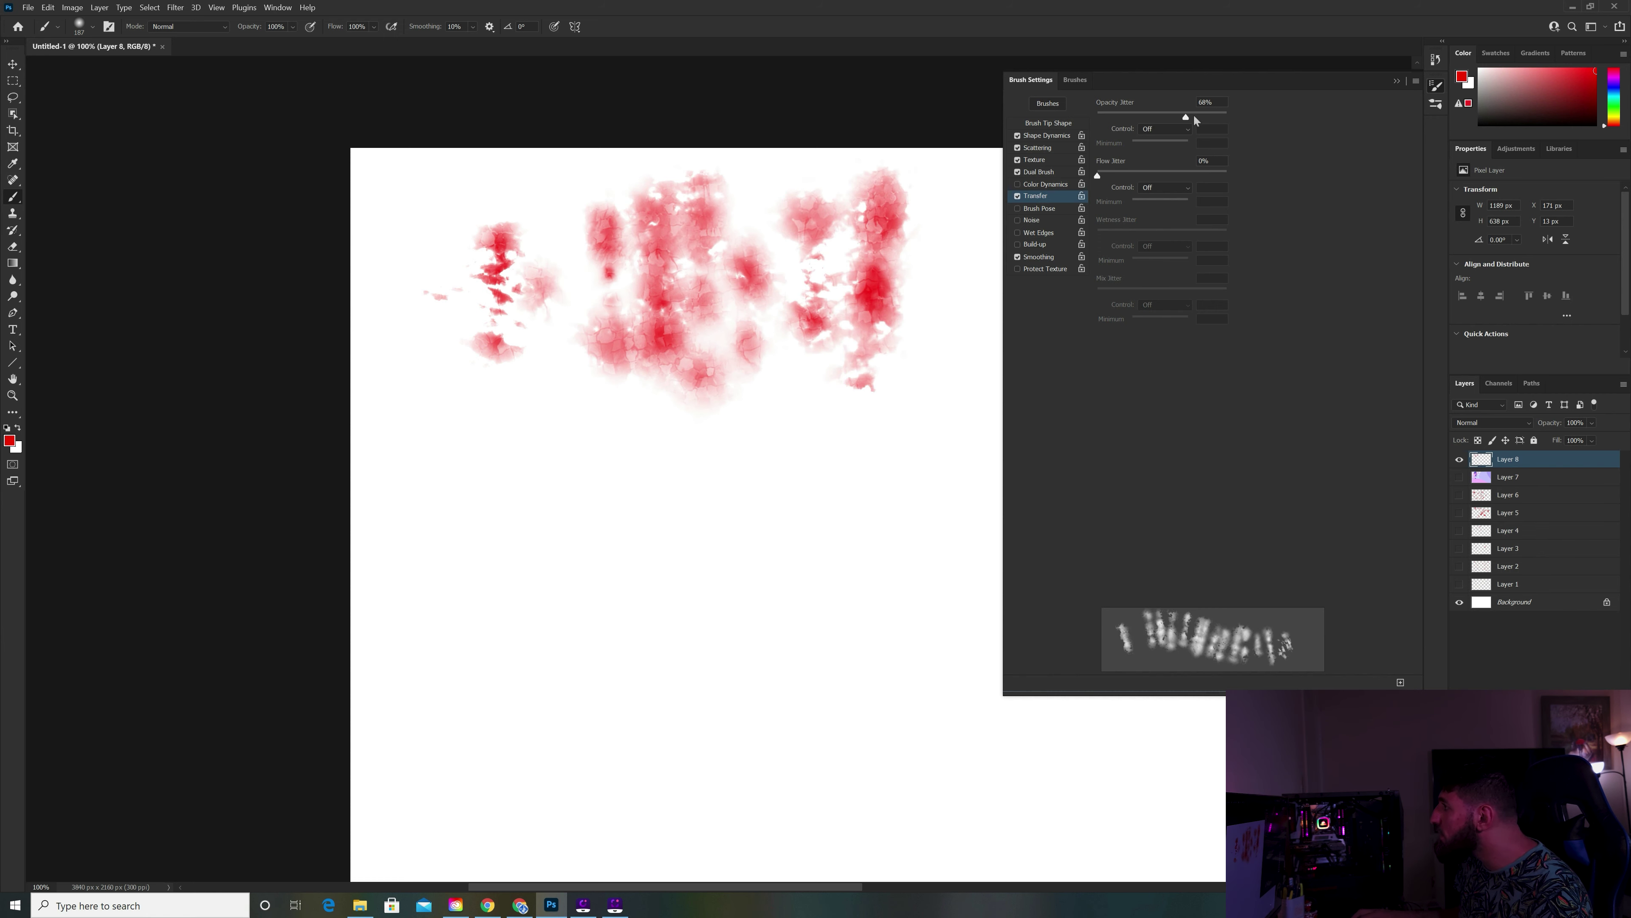
pyautogui.moveTo(1190, 121); pyautogui.dragTo(1110, 128)
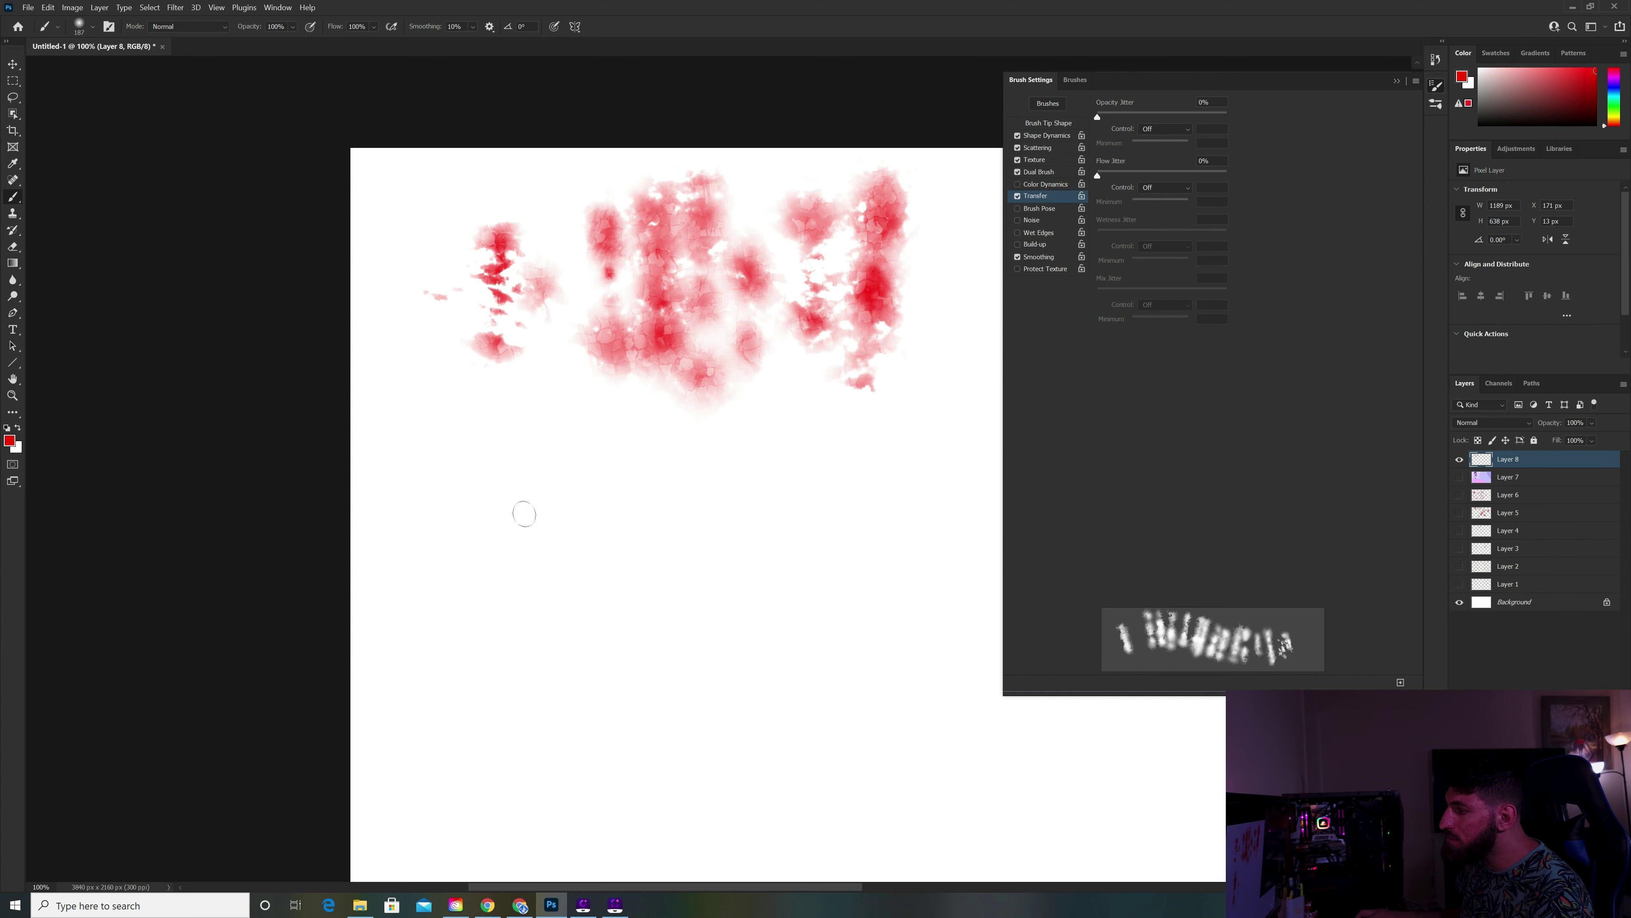
pyautogui.moveTo(525, 514); pyautogui.dragTo(906, 495)
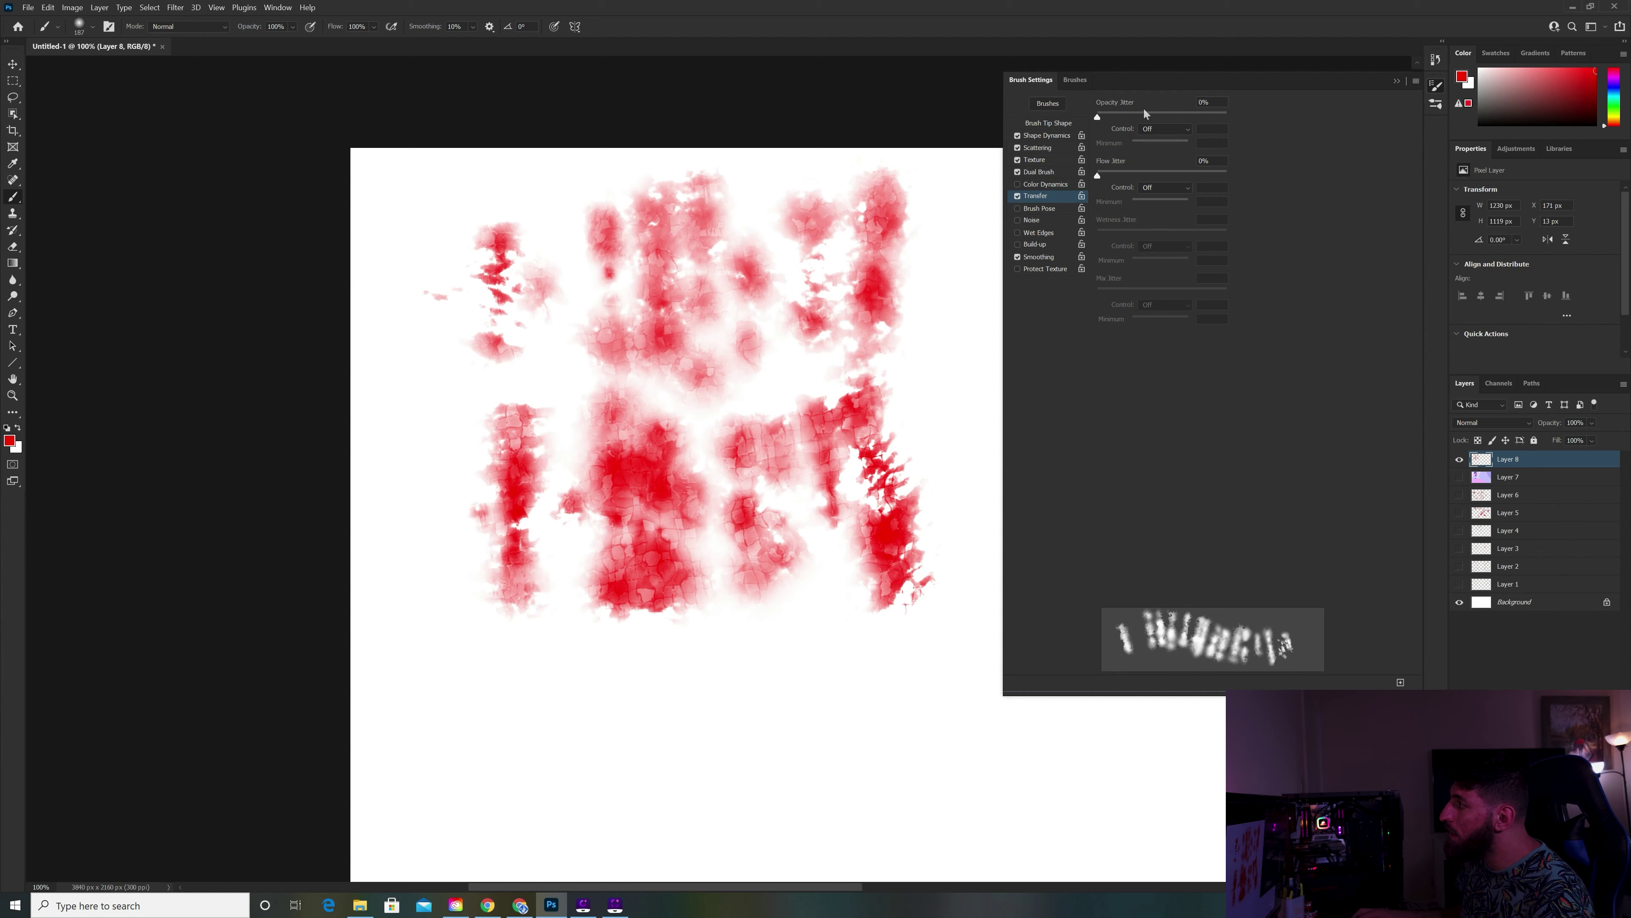
pyautogui.moveTo(1153, 115); pyautogui.dragTo(1240, 115)
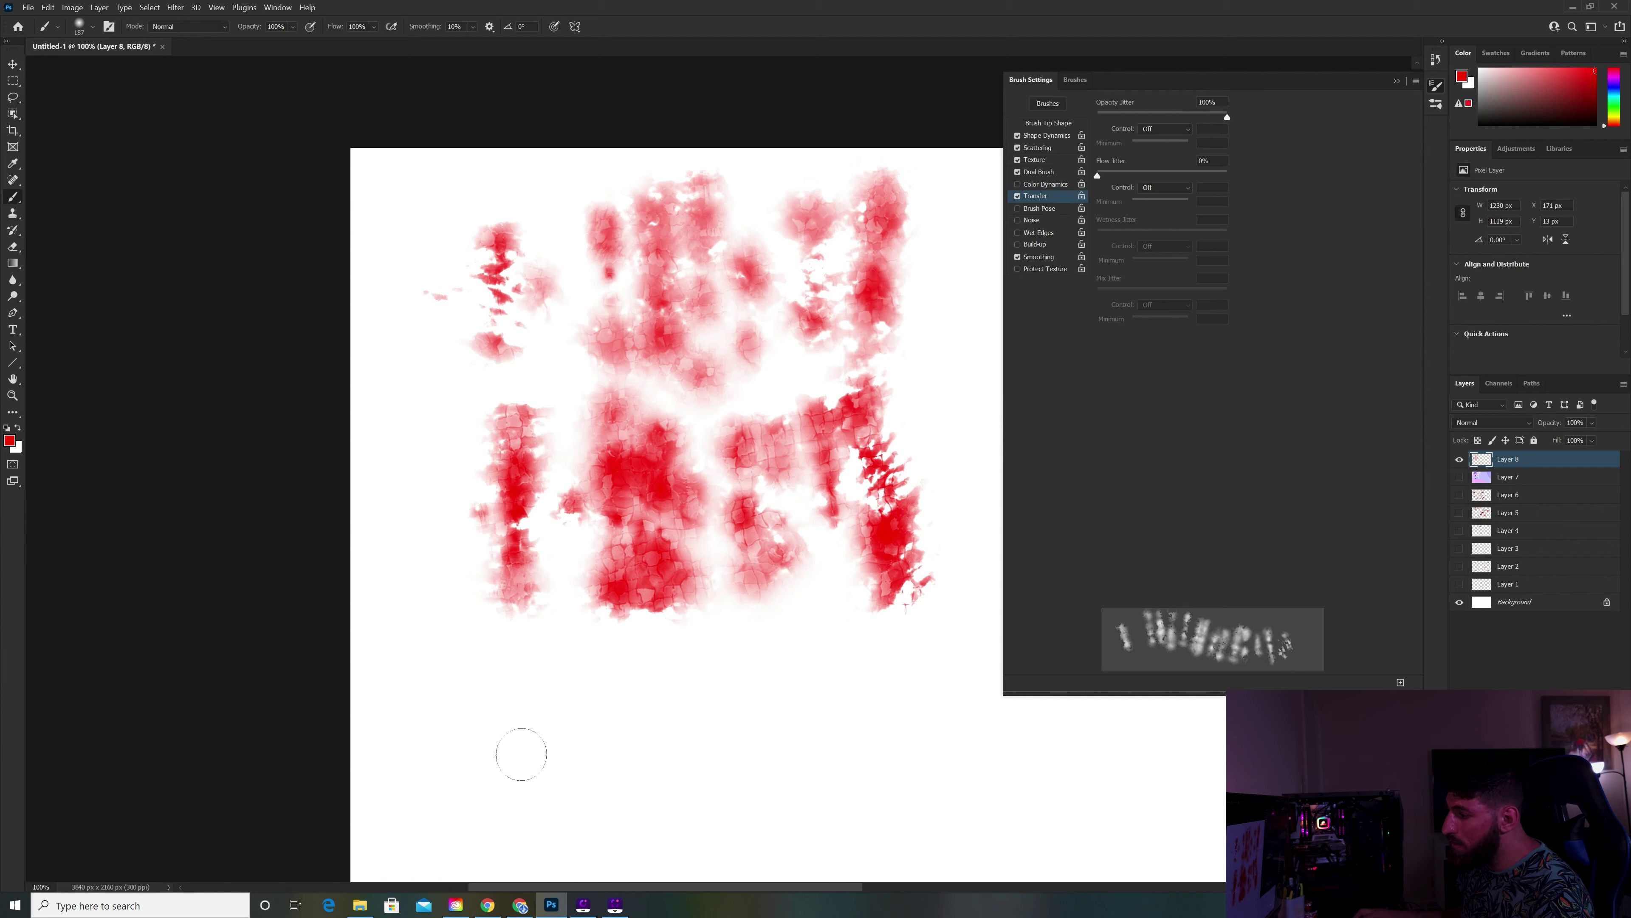
pyautogui.moveTo(520, 754); pyautogui.dragTo(1118, 747)
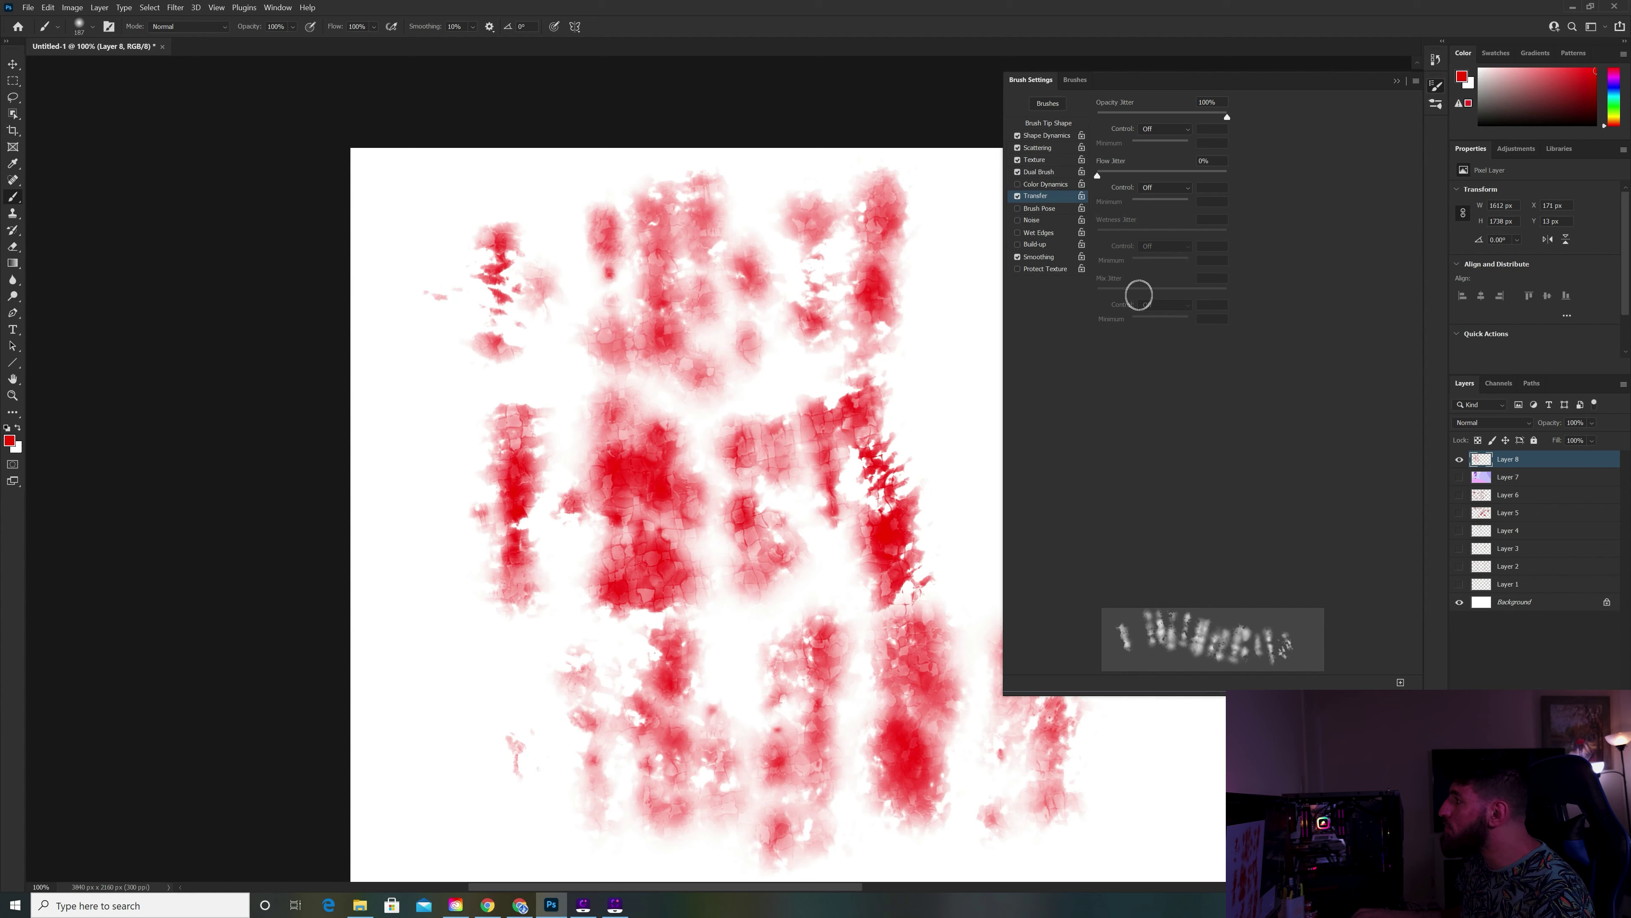
# Set opacity jitter to Fade with 50% and paint red strokes upper-left and near the right edge.
pyautogui.click(1148, 130)
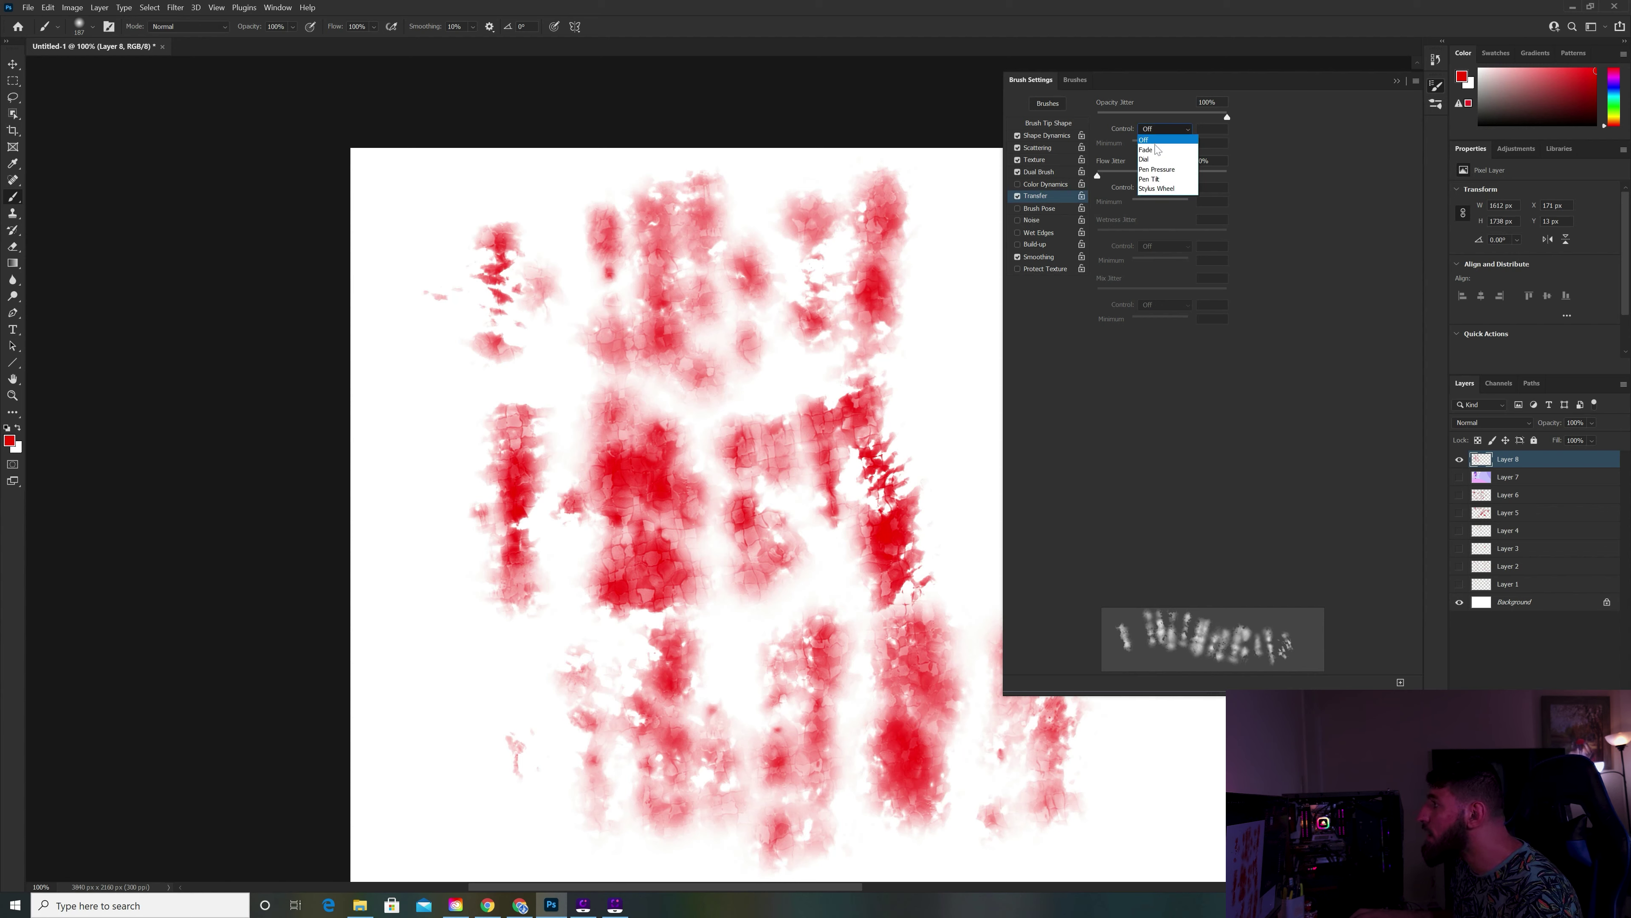
pyautogui.click(1165, 114)
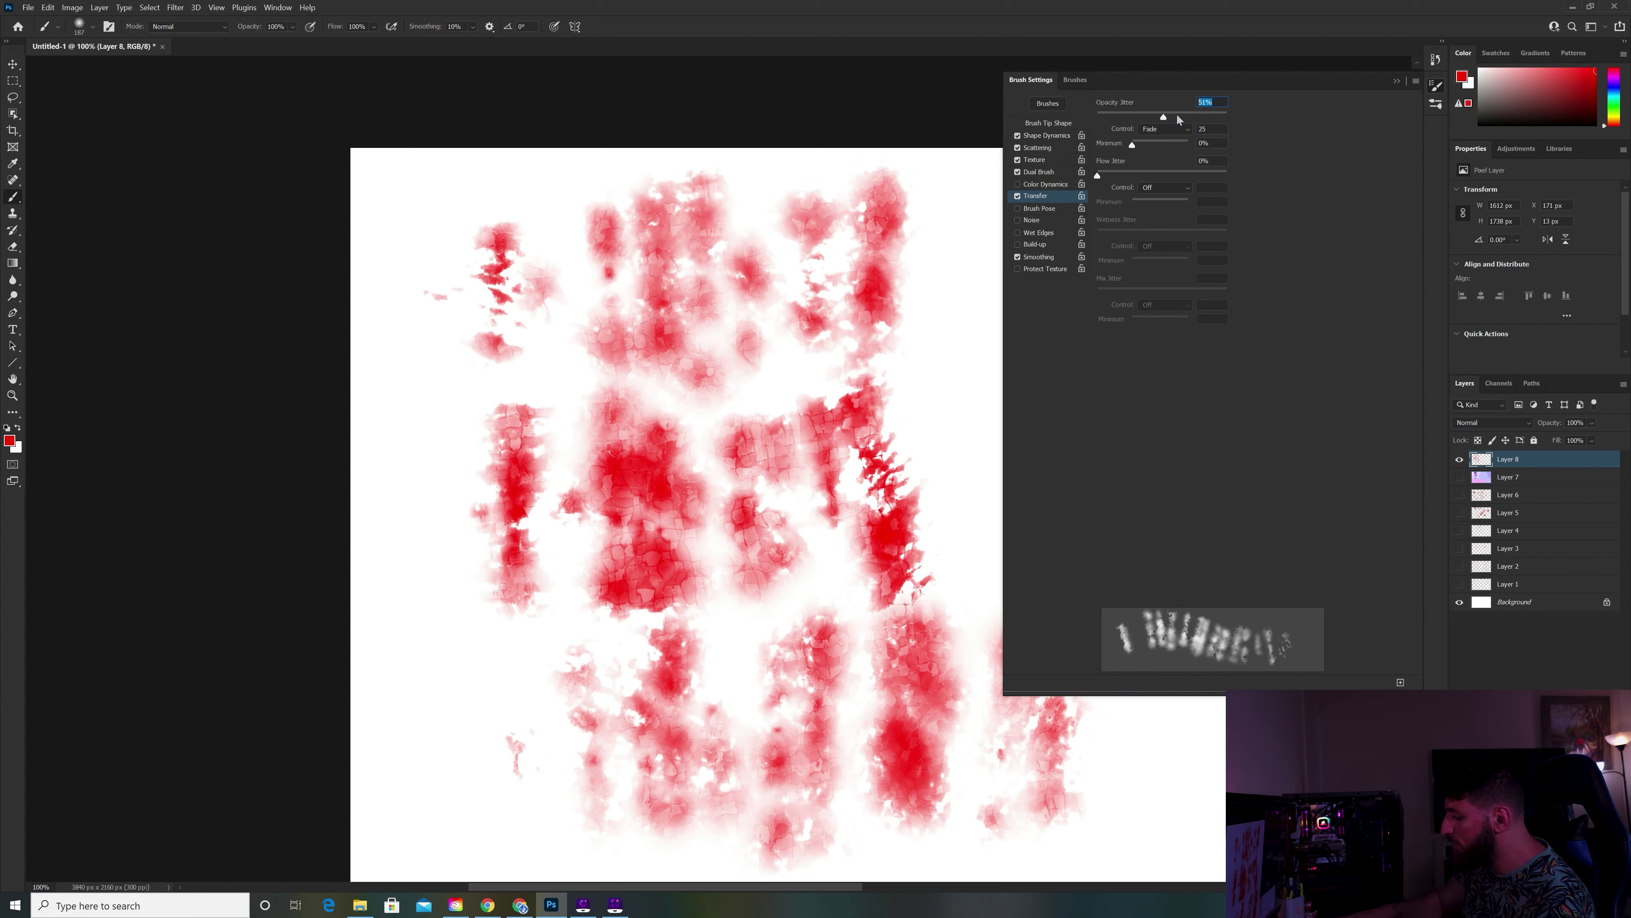
pyautogui.write('50')
pyautogui.press('Return')
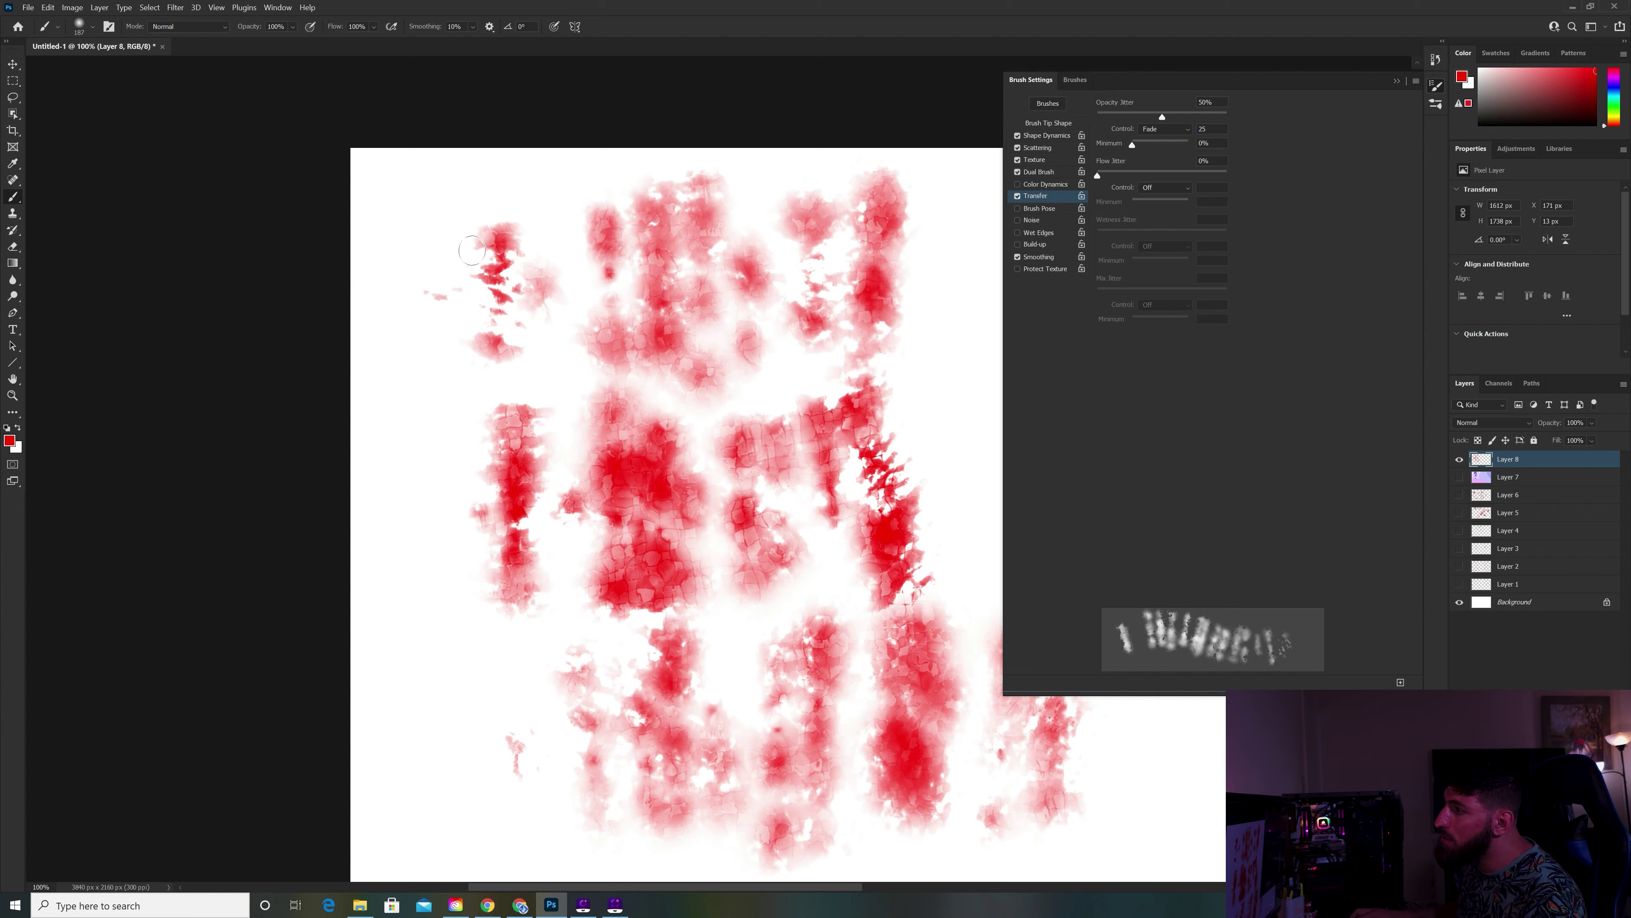
pyautogui.moveTo(472, 250); pyautogui.dragTo(571, 187)
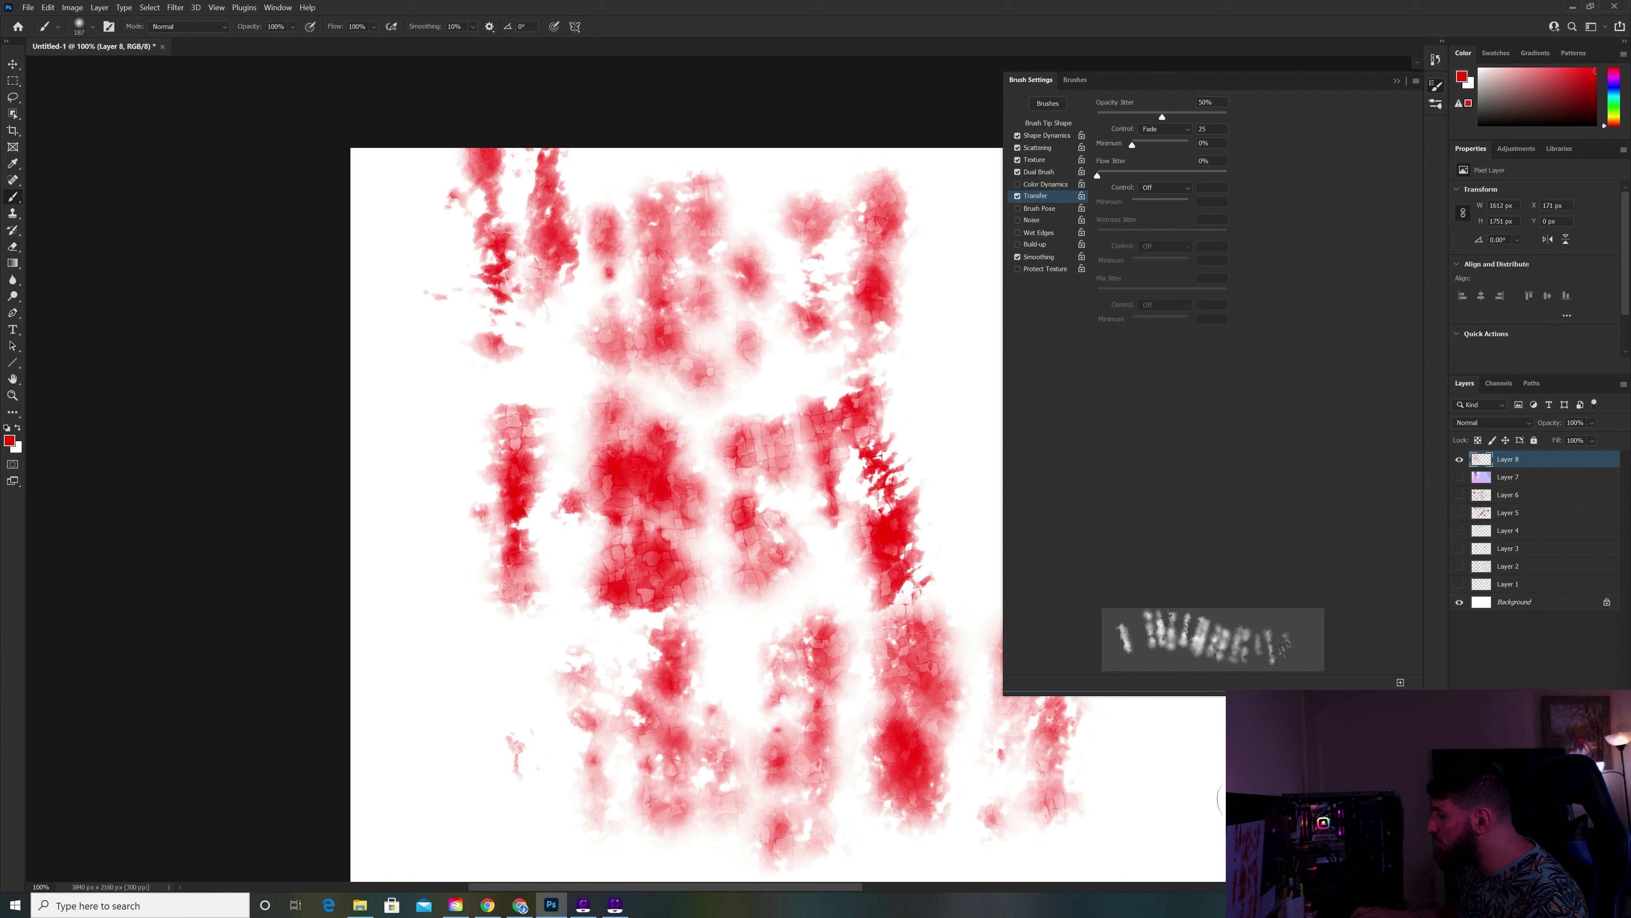
pyautogui.moveTo(1207, 714); pyautogui.dragTo(1307, 633)
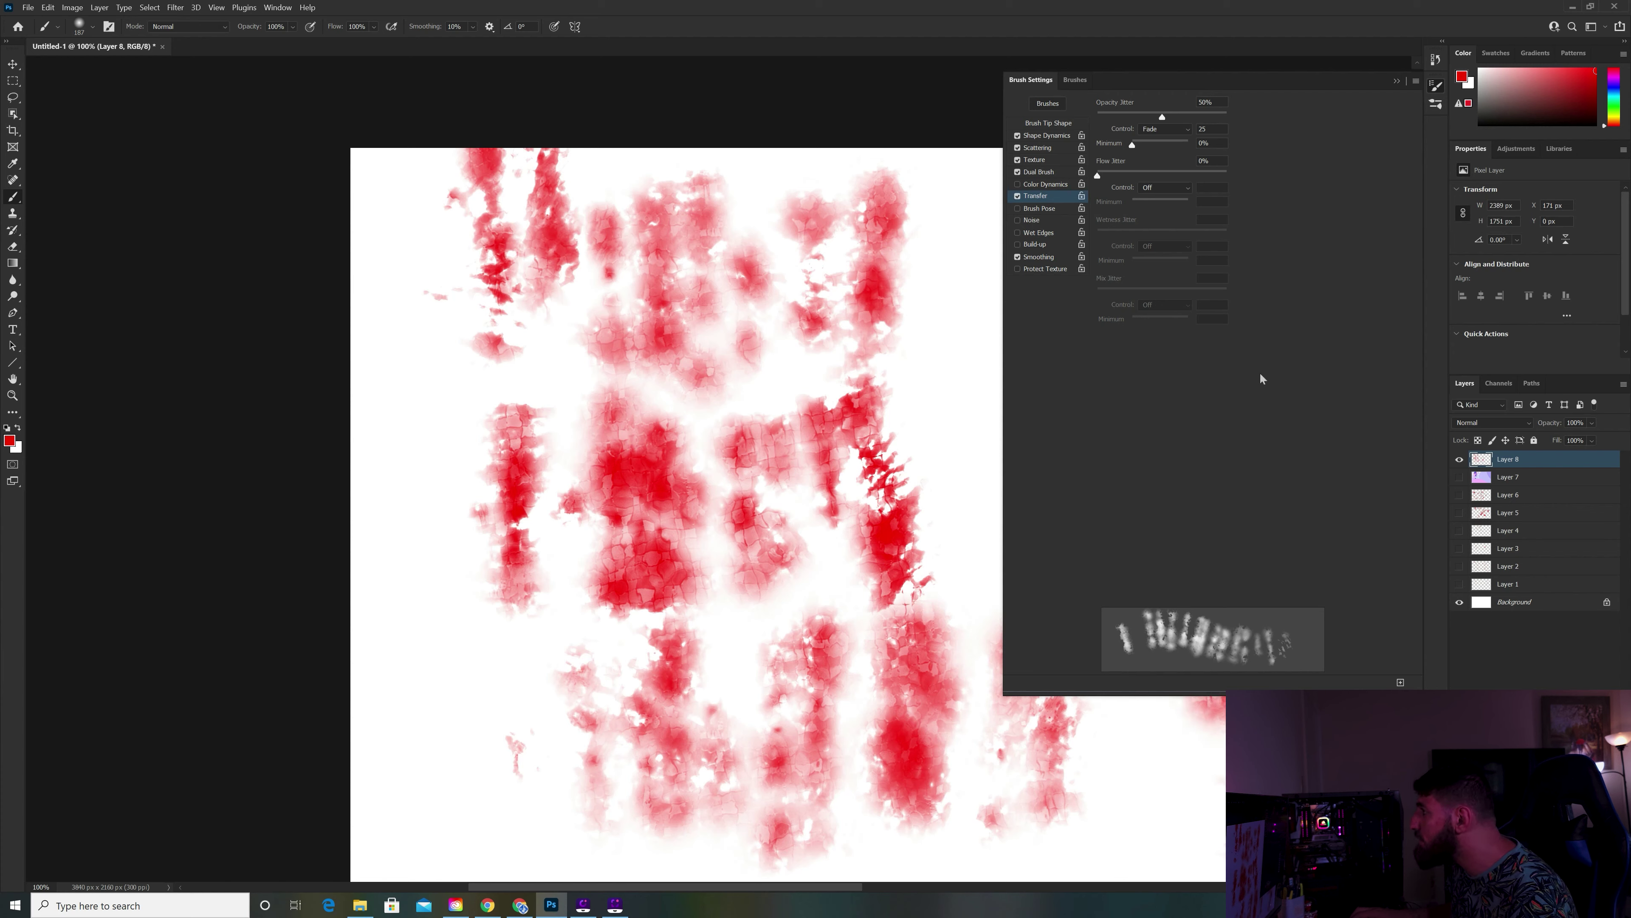
# Try a flow jitter amount, raise opacity minimum to 100%, and add a new Layer 9.
pyautogui.moveTo(1128, 171)
pyautogui.mouseDown()
pyautogui.moveTo(1225, 175)
pyautogui.moveTo(1150, 174)
pyautogui.mouseUp()
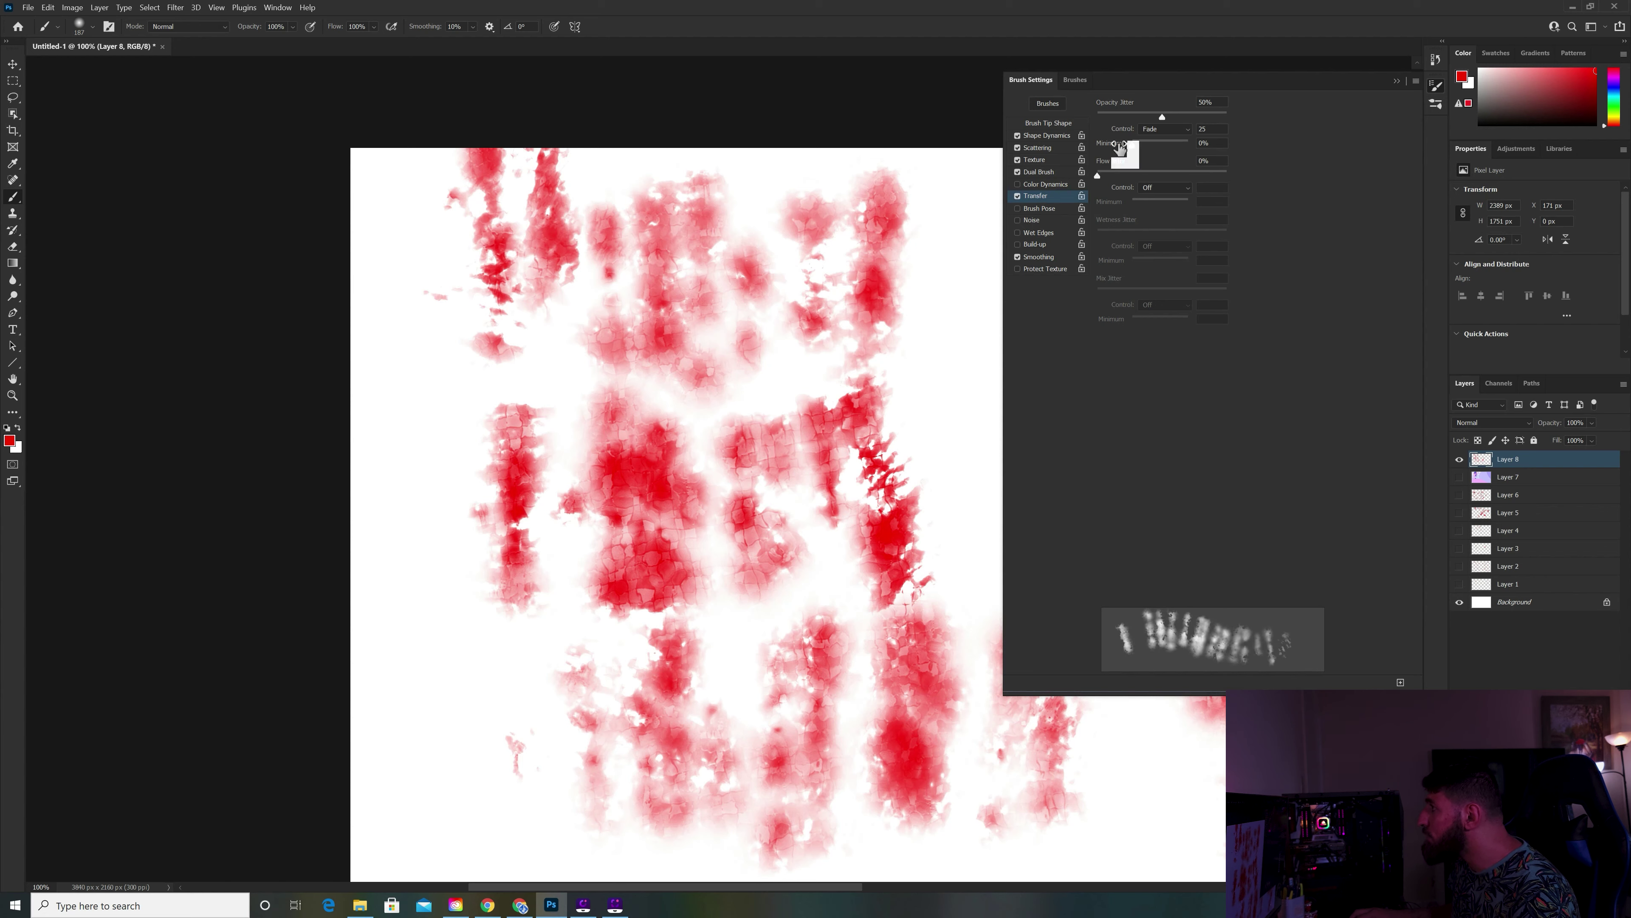
pyautogui.moveTo(1132, 145); pyautogui.dragTo(1188, 144)
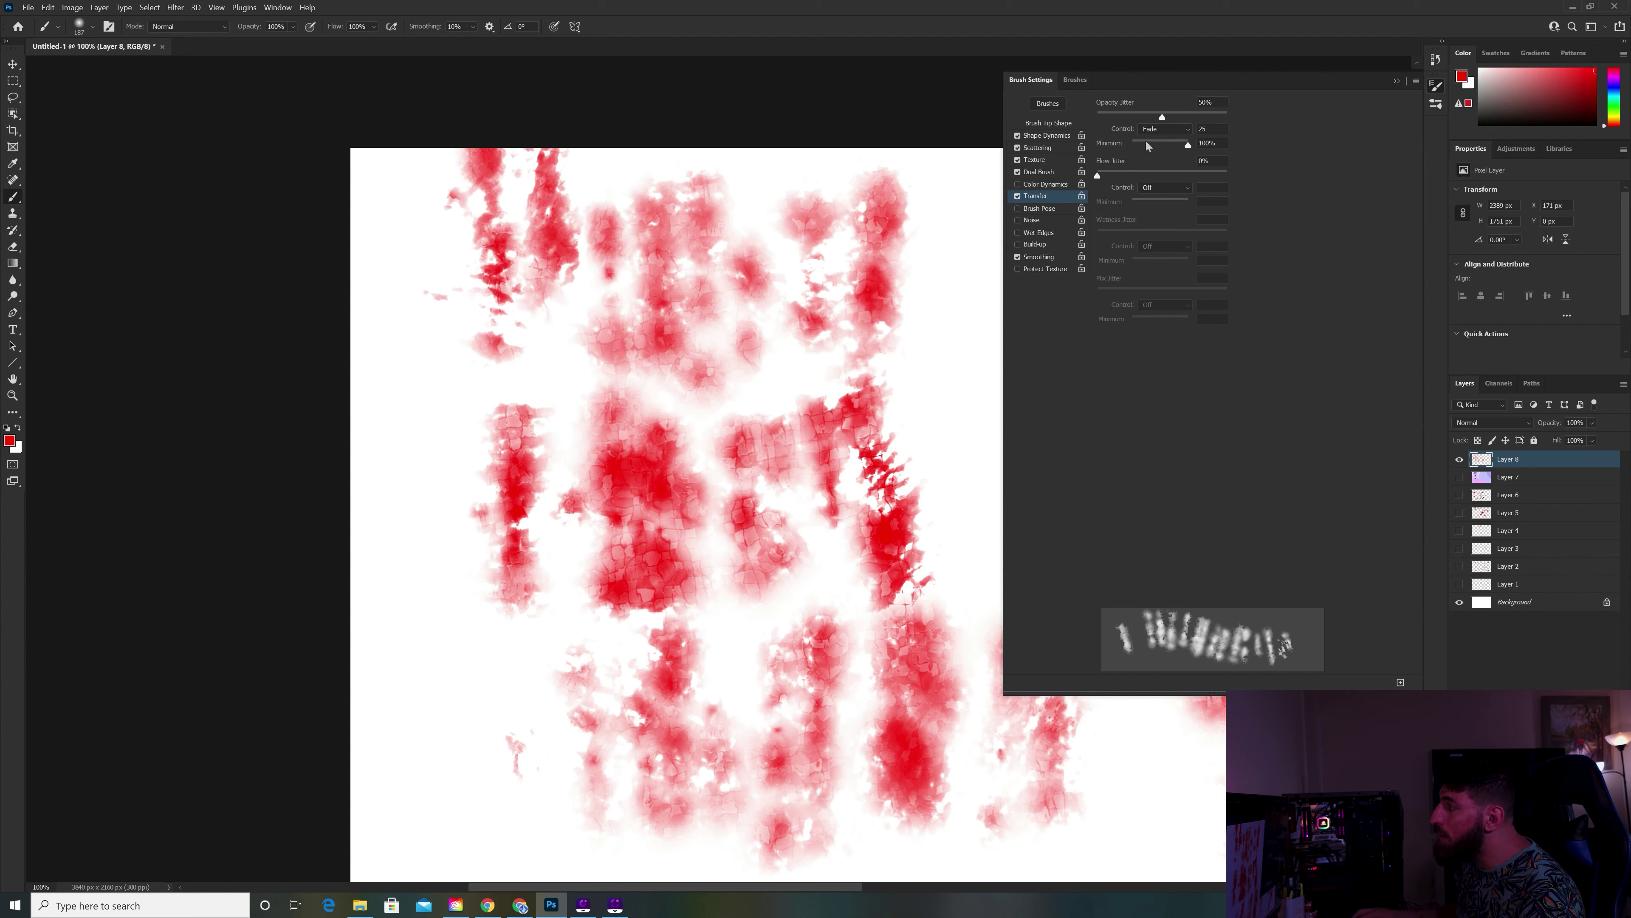
pyautogui.click(1396, 79)
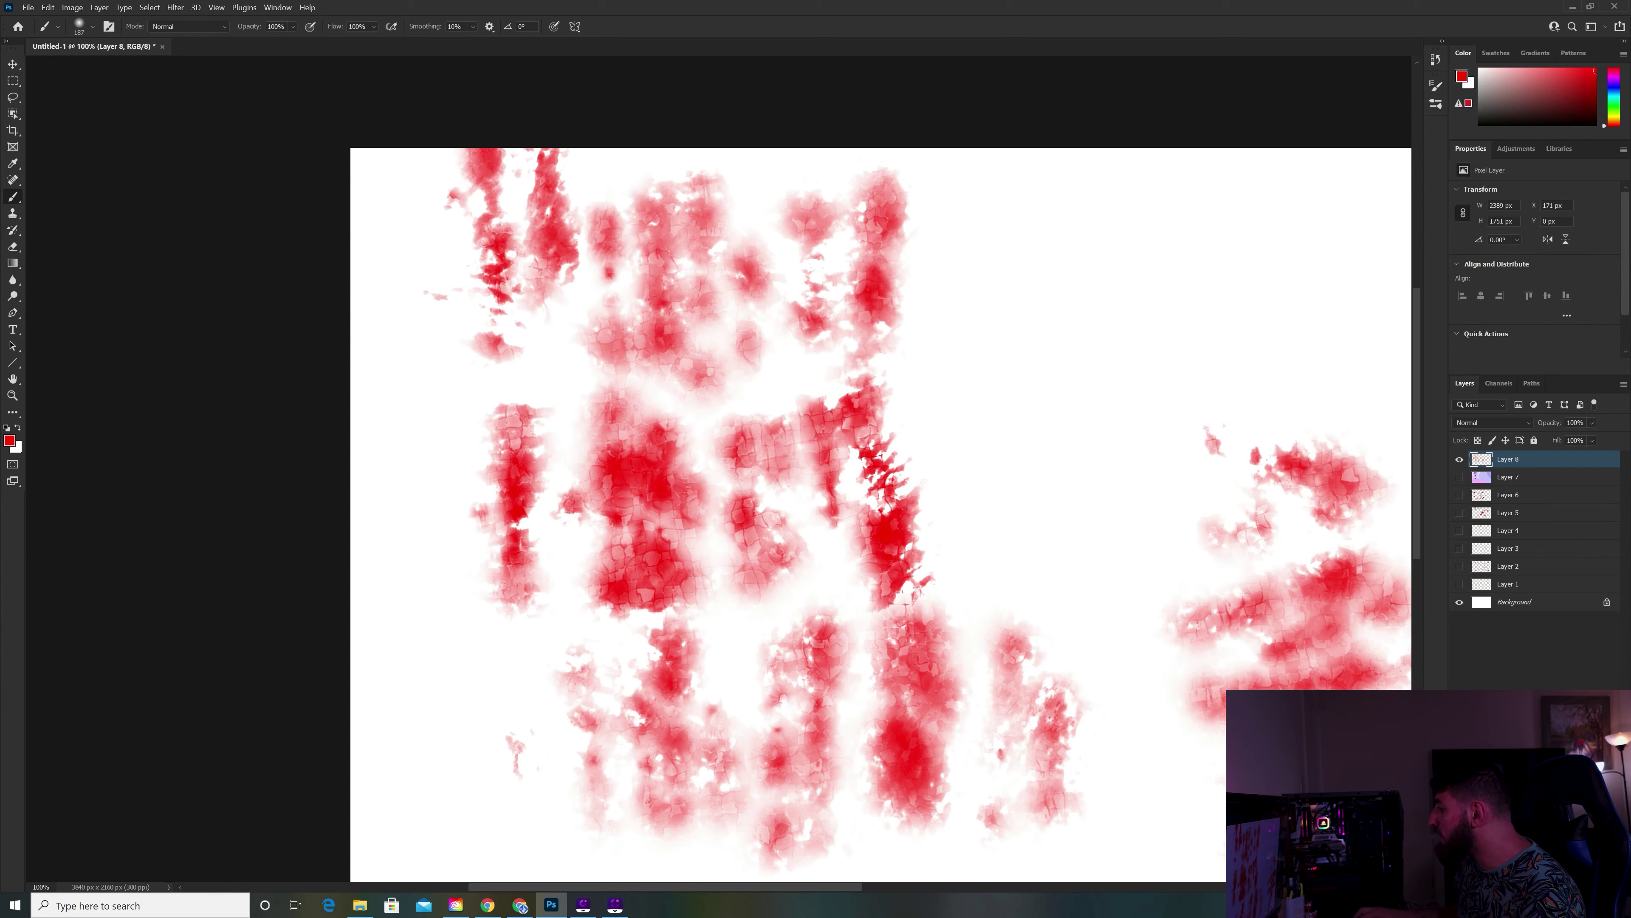
pyautogui.hotkey('ctrl', 'shift', 'alt', 'n')
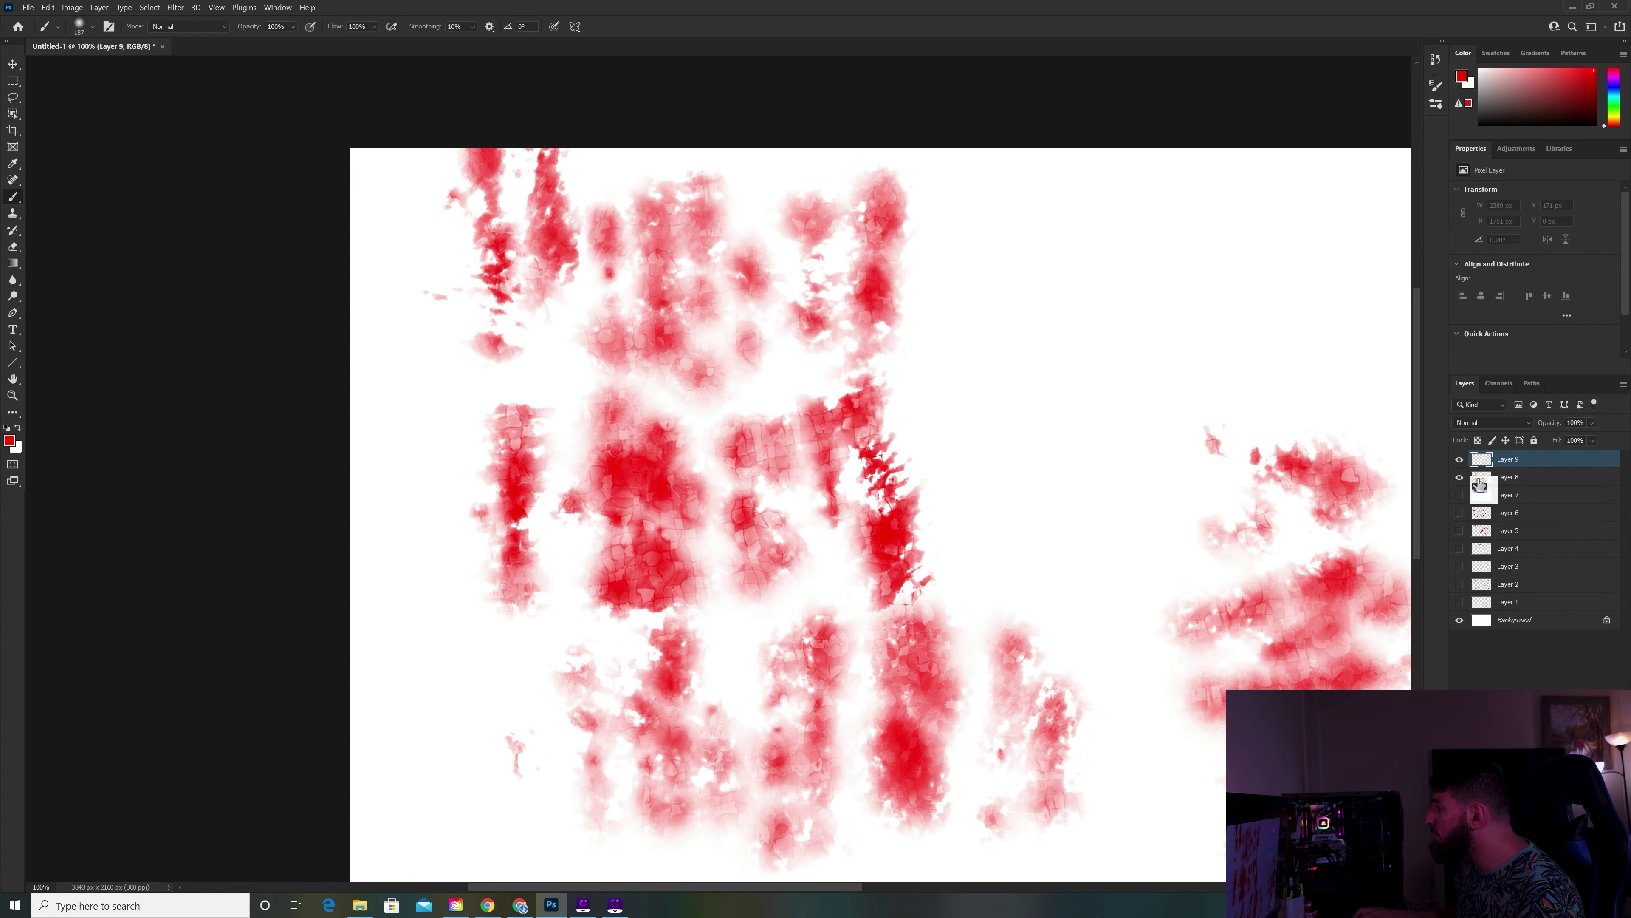
# Hide Layer 8, paint red textured strokes across Layer 9's top, middle and bottom, then hide Layer 9.
pyautogui.click(1460, 477)
pyautogui.moveTo(1133, 364)
pyautogui.mouseDown()
pyautogui.moveTo(982, 360)
pyautogui.moveTo(674, 289)
pyautogui.moveTo(537, 320)
pyautogui.mouseUp()
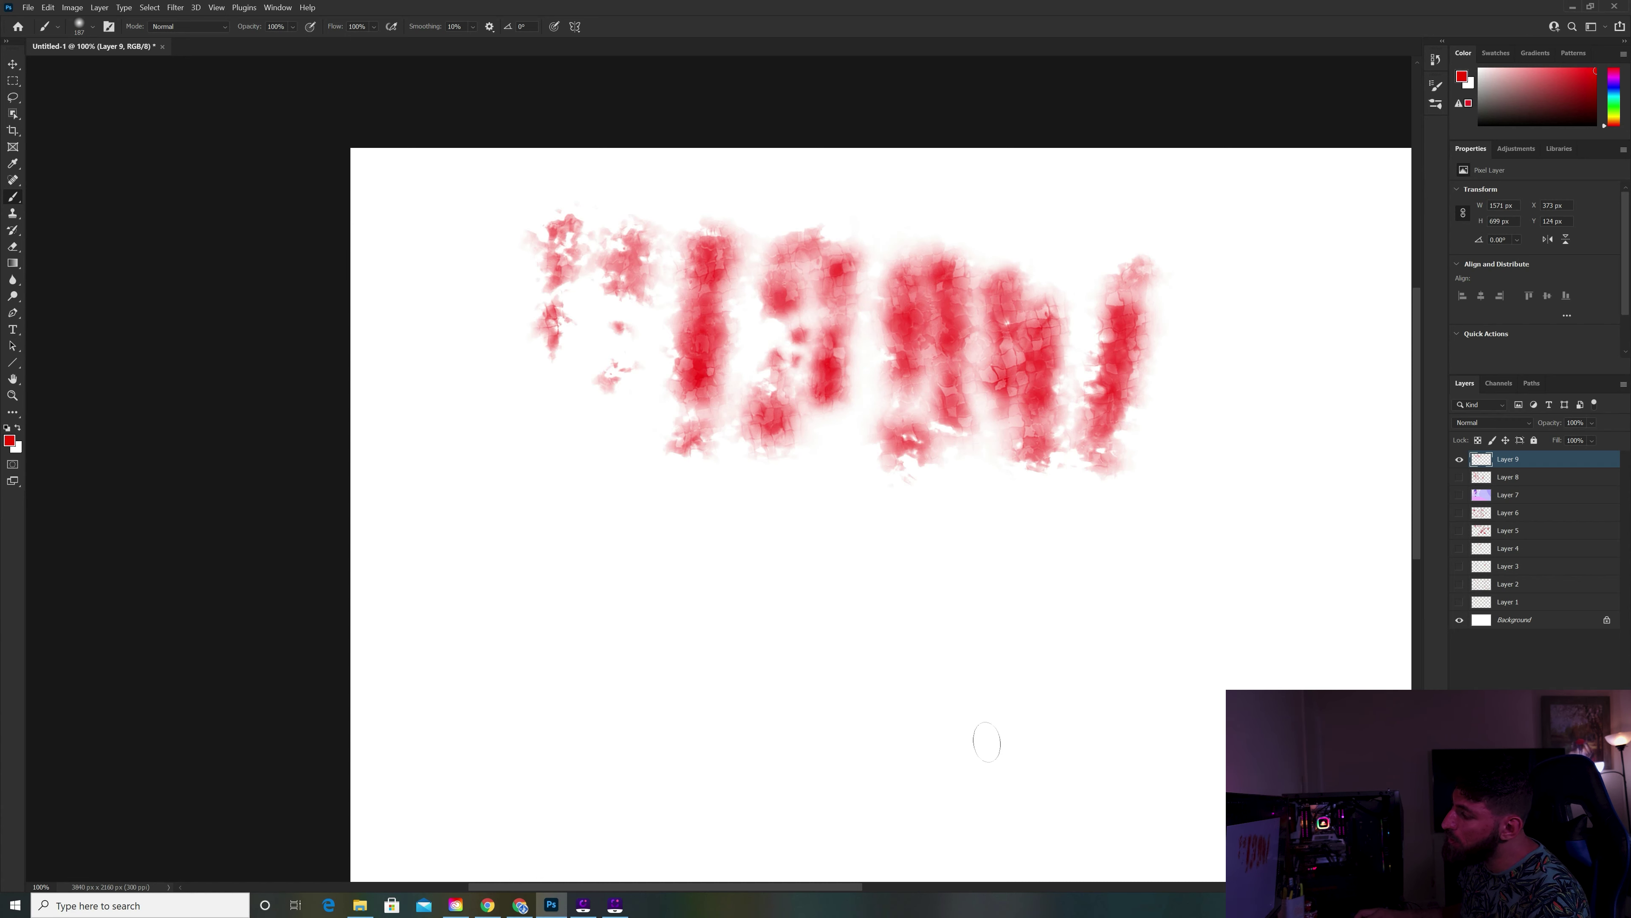
pyautogui.moveTo(1158, 666)
pyautogui.mouseDown()
pyautogui.moveTo(1085, 616)
pyautogui.moveTo(468, 540)
pyautogui.mouseUp()
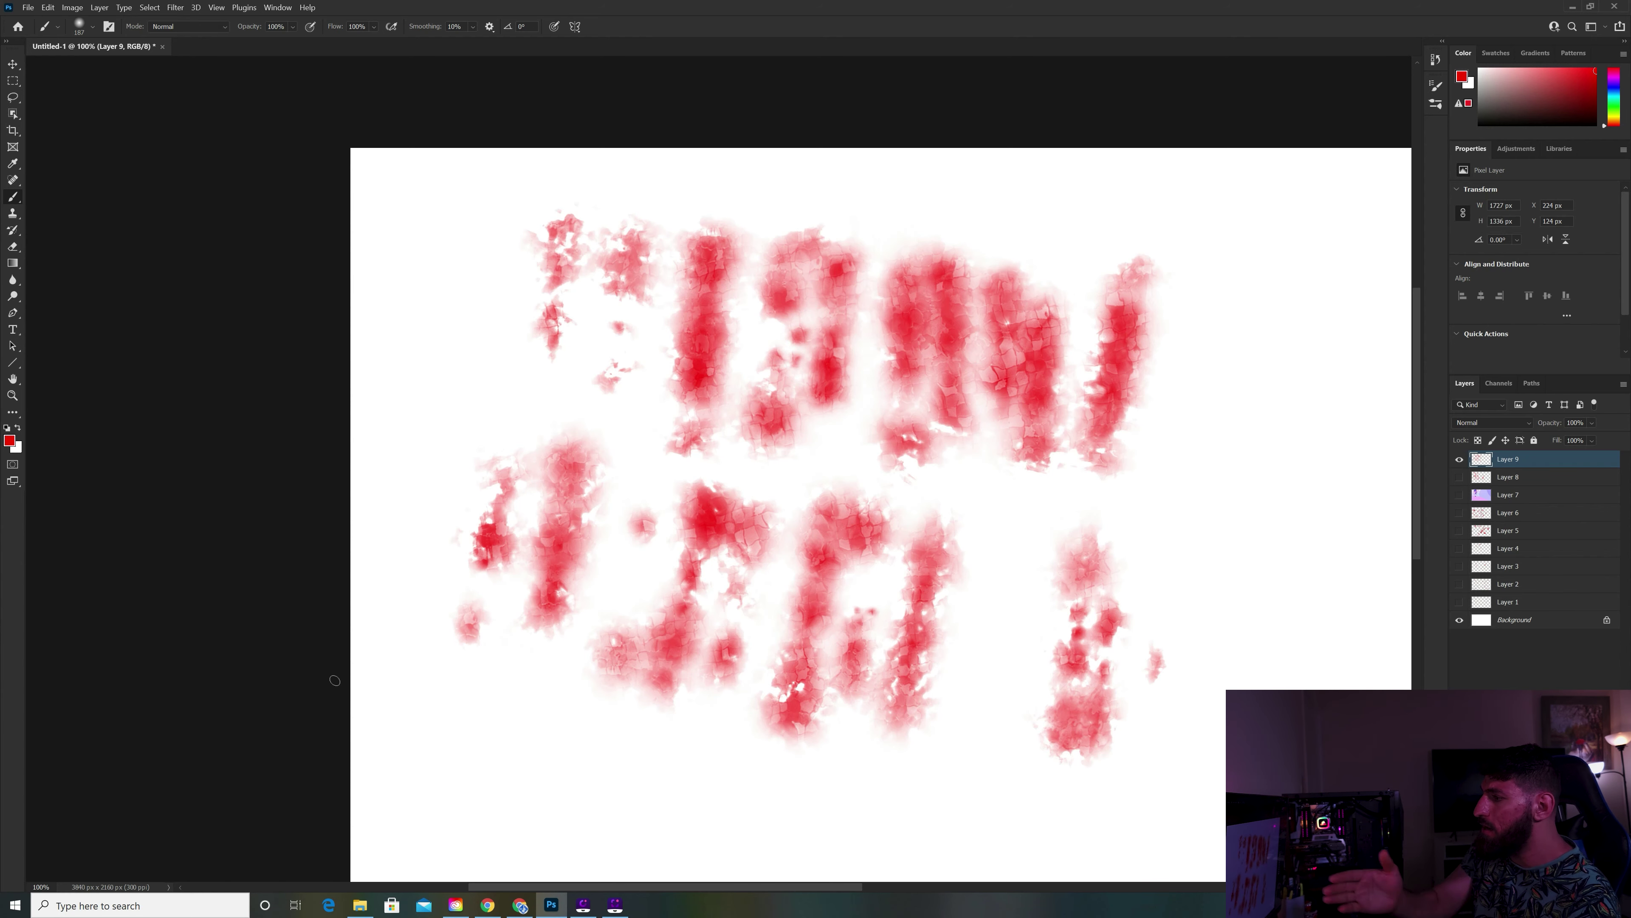
pyautogui.moveTo(398, 713)
pyautogui.mouseDown()
pyautogui.moveTo(1002, 739)
pyautogui.moveTo(1371, 689)
pyautogui.mouseUp()
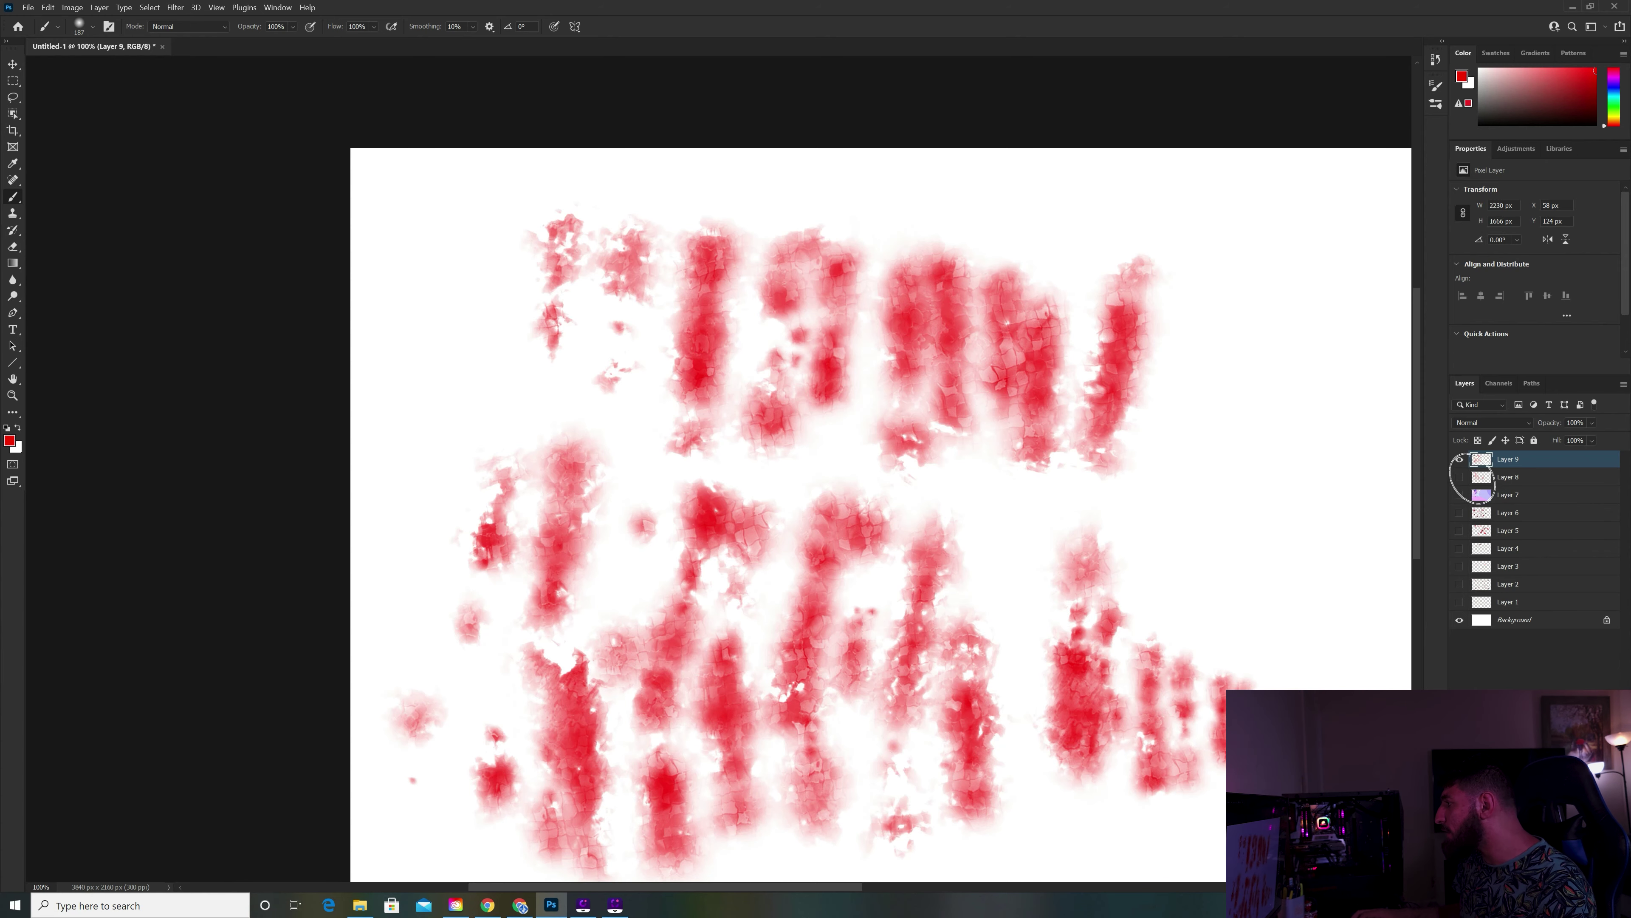
pyautogui.click(1462, 460)
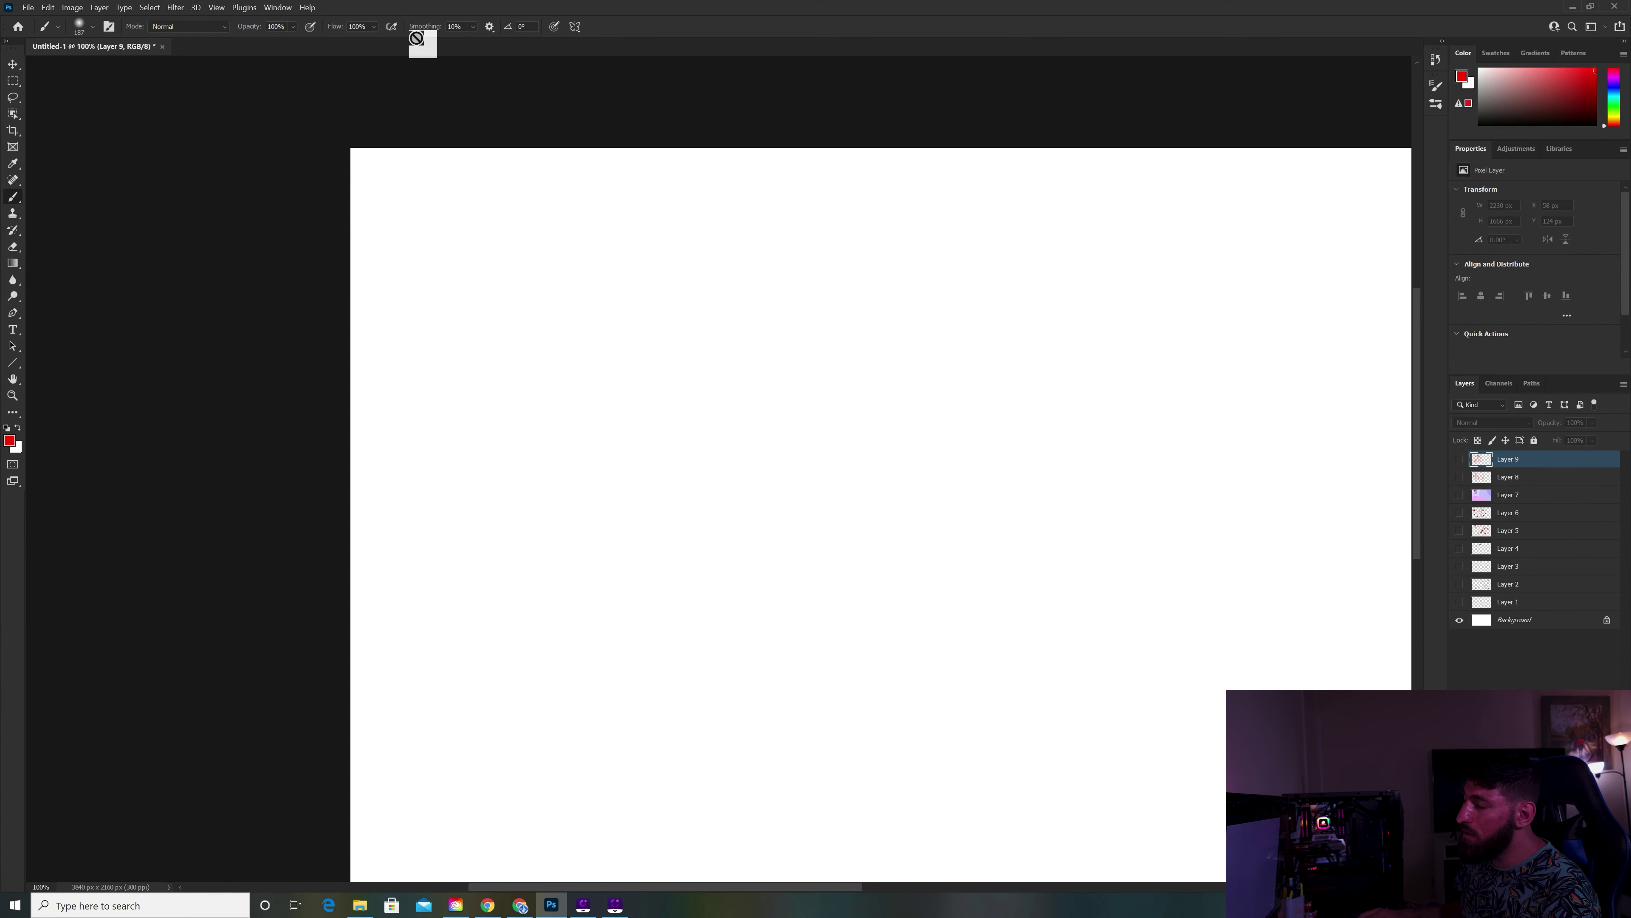
# Reopen Brush Settings at Transfer, showing 50% opacity jitter fading over 25 steps.
pyautogui.click(108, 27)
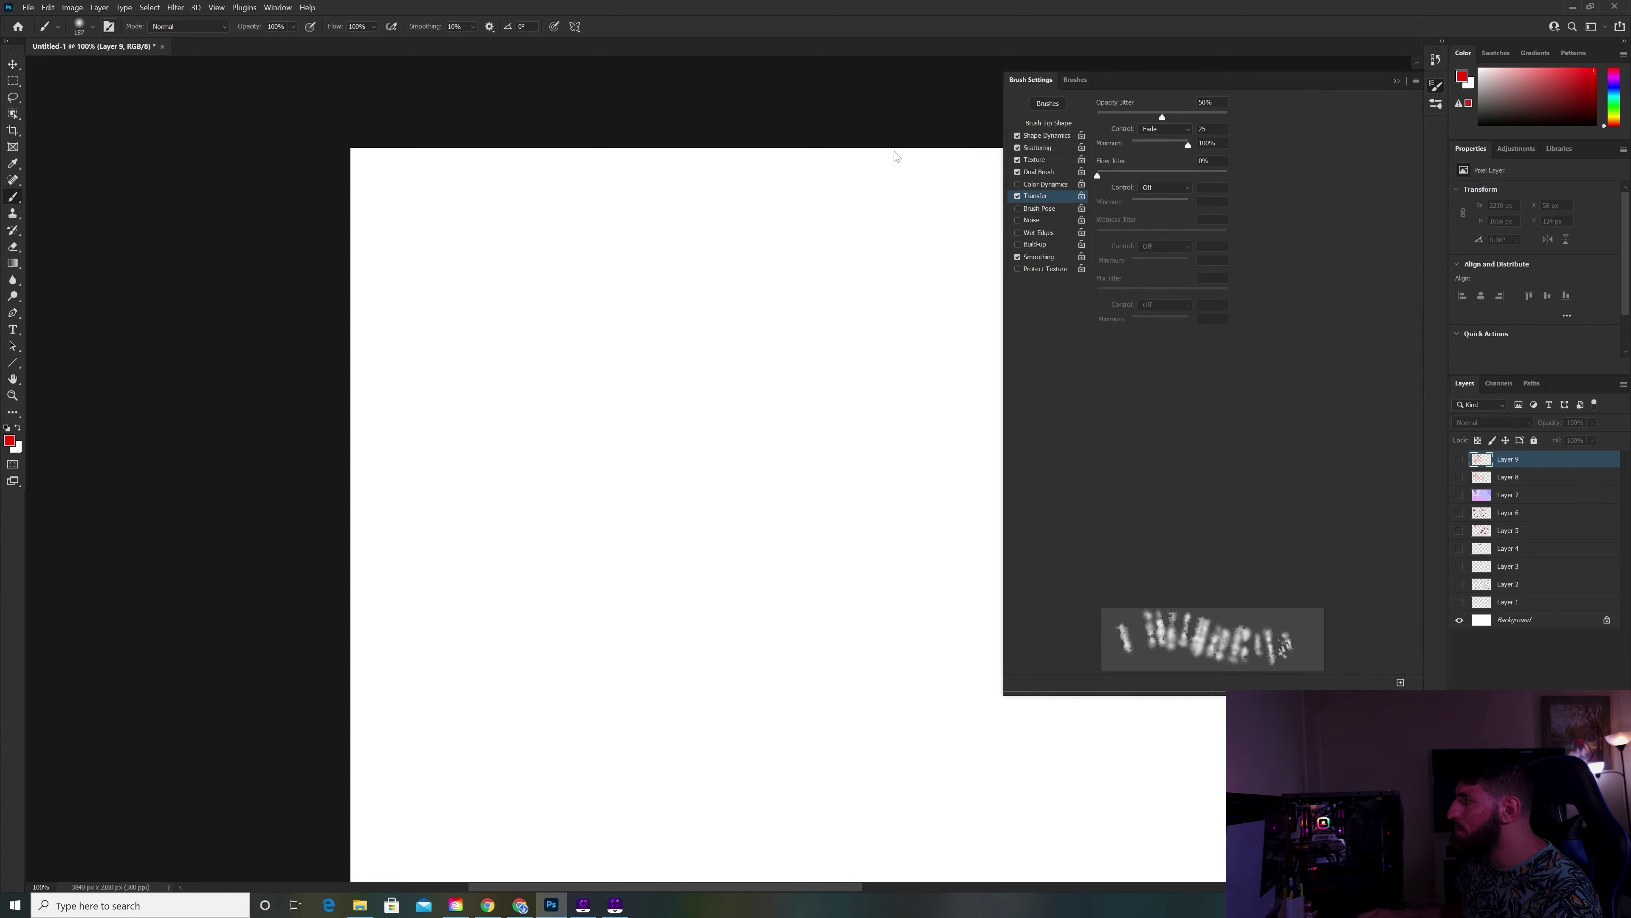